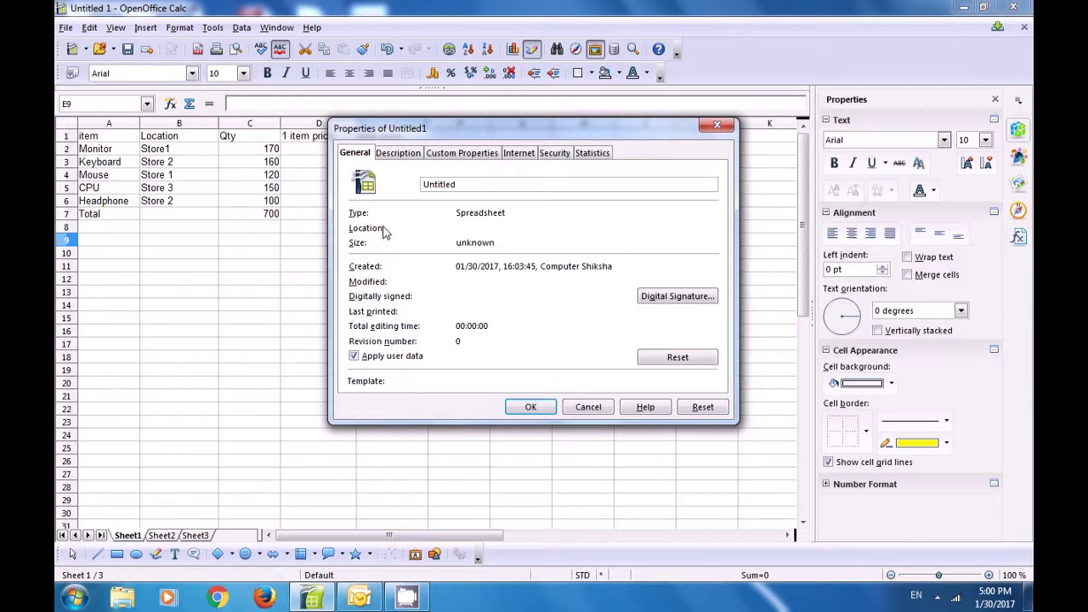
# - Review the document's description, custom properties and Internet settings in its properties
pyautogui.click(396, 162)
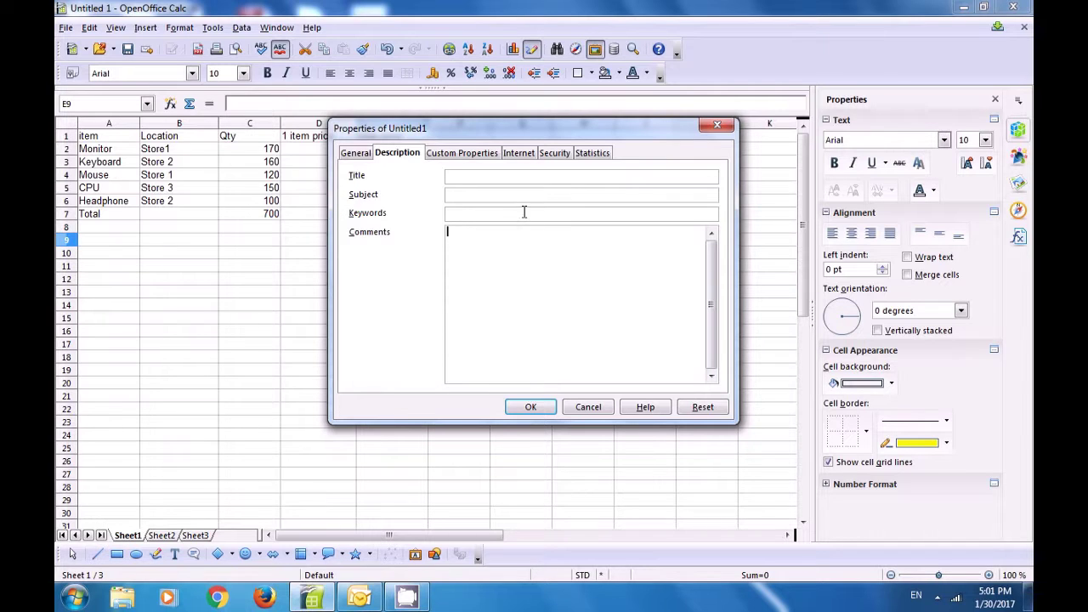
pyautogui.click(451, 162)
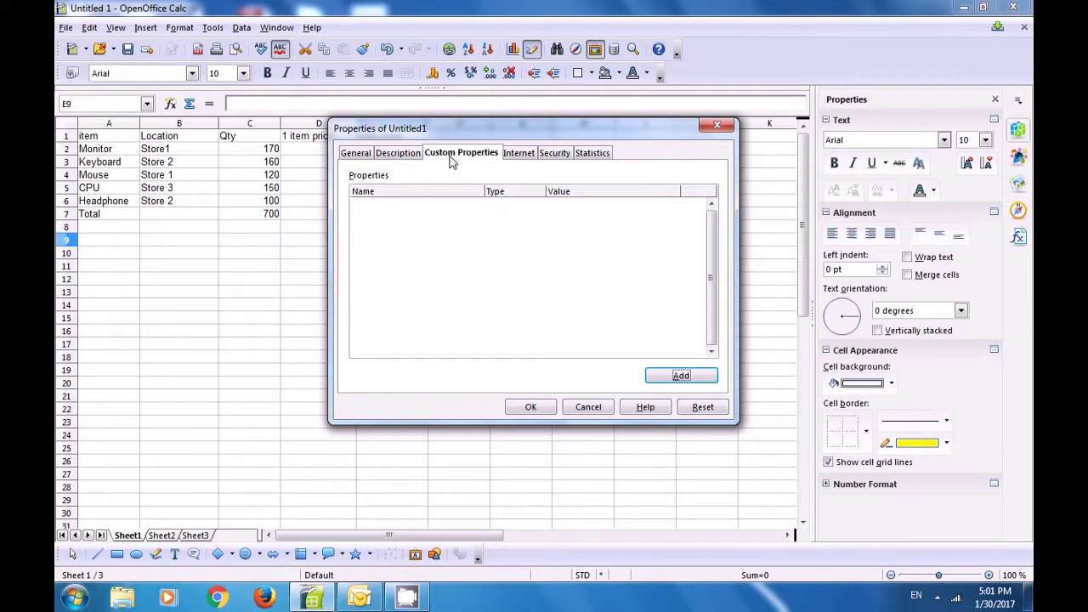
pyautogui.click(514, 158)
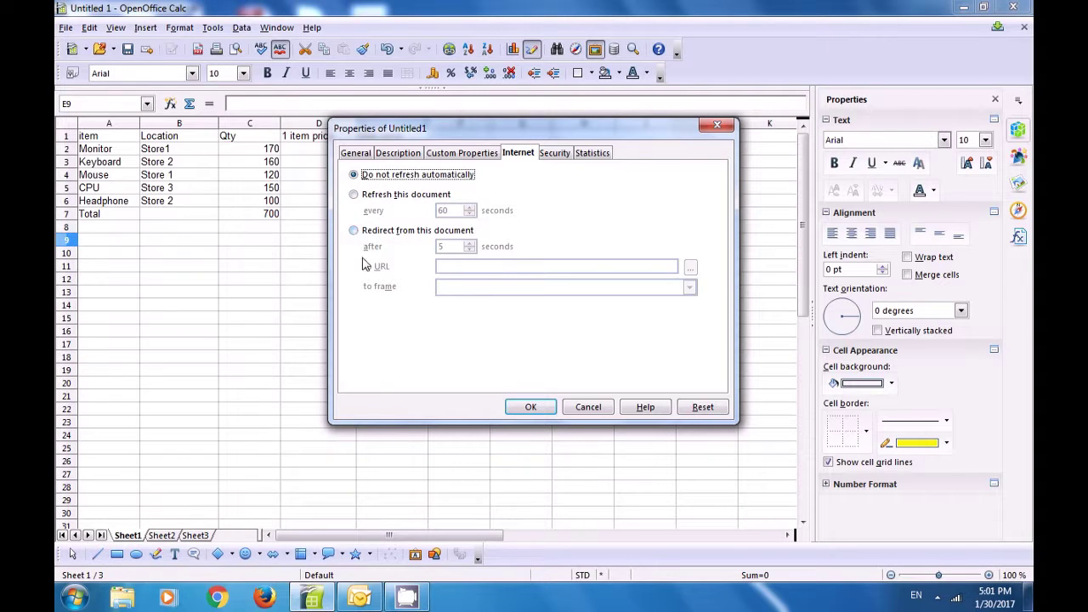
# - Try the options to refresh the document and to redirect from it, and return to not refreshing automatically
pyautogui.click(355, 197)
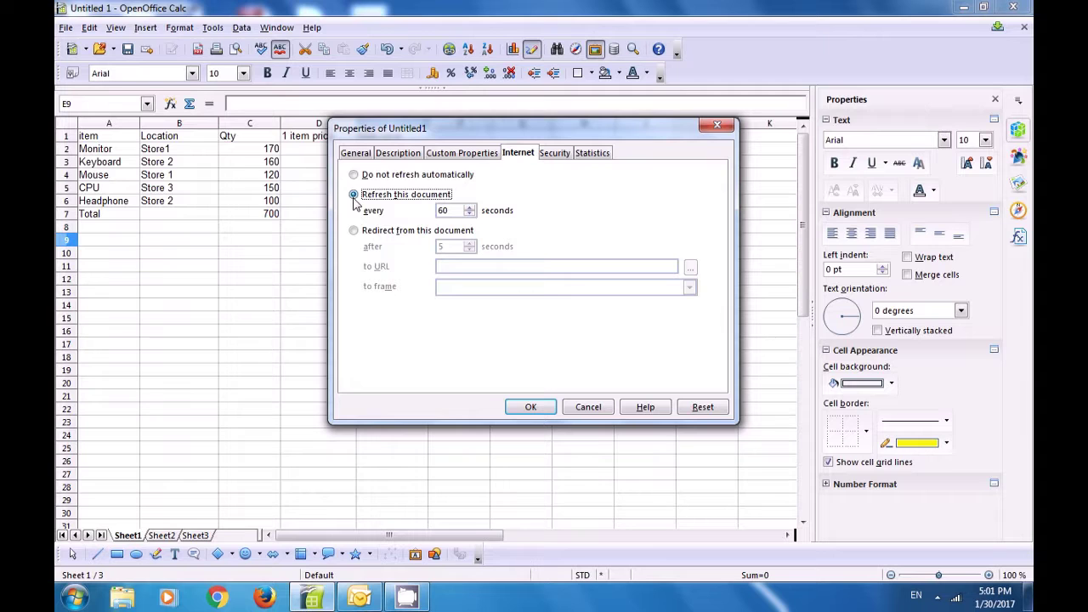
pyautogui.click(353, 230)
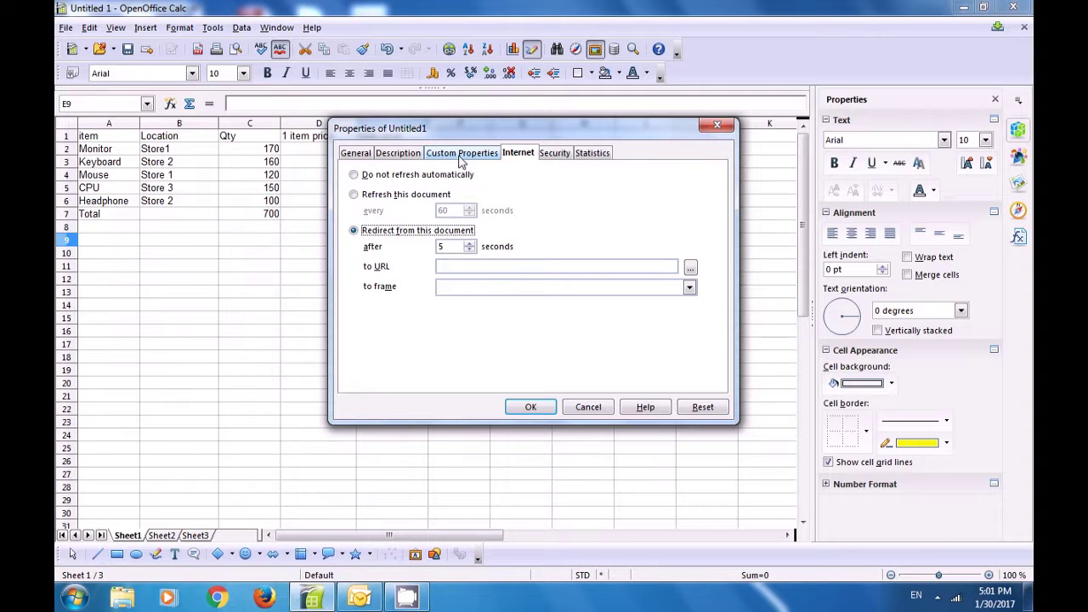
pyautogui.click(554, 158)
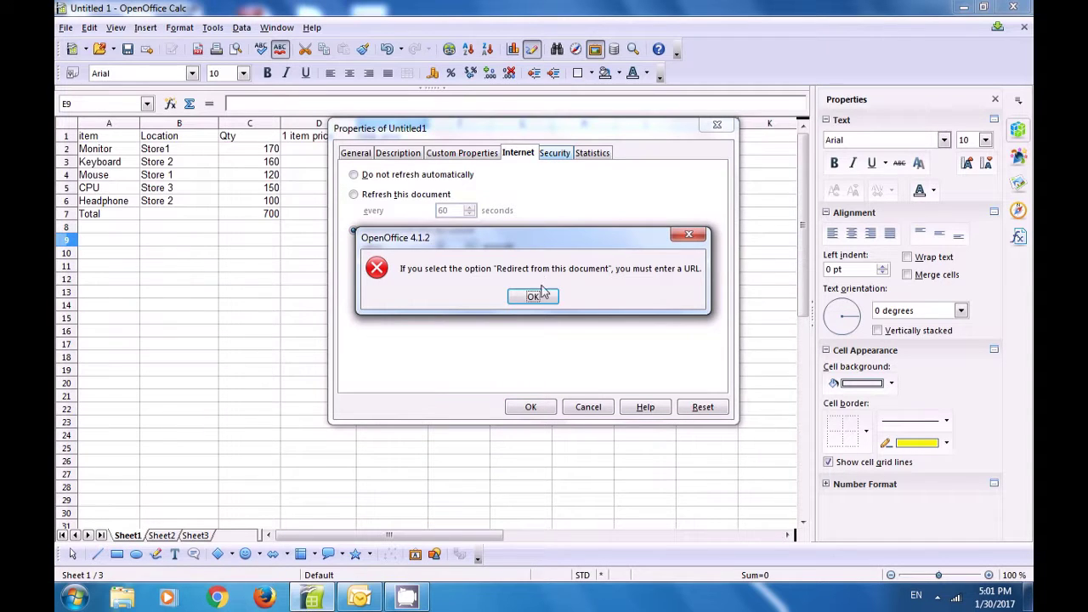
pyautogui.click(546, 297)
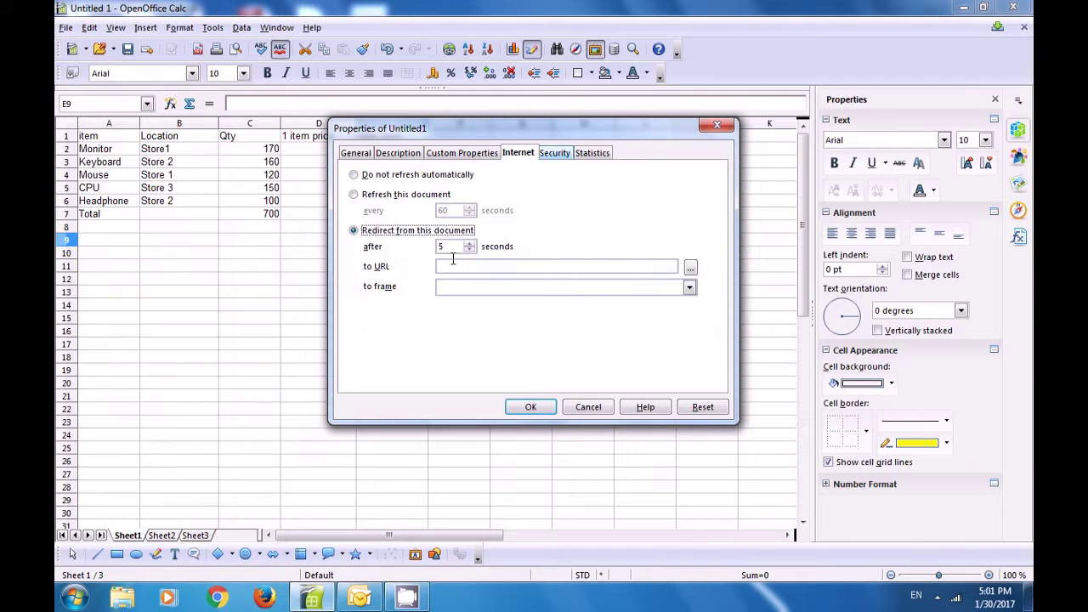
pyautogui.click(355, 177)
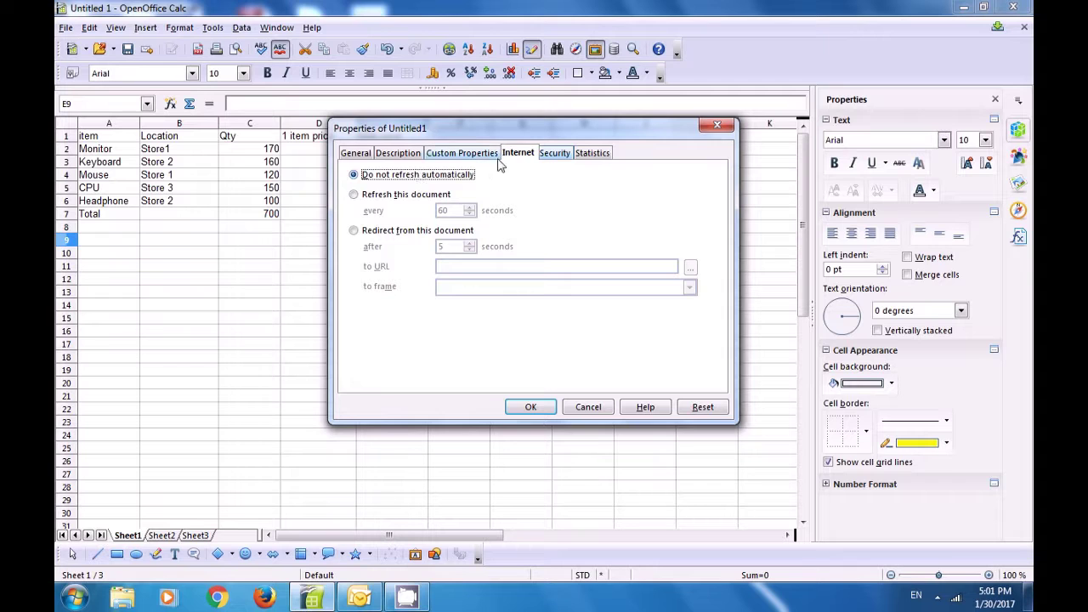
# - Try the read-only and record-changes file sharing options, and switch both off again, exiting change recording mode
pyautogui.click(549, 159)
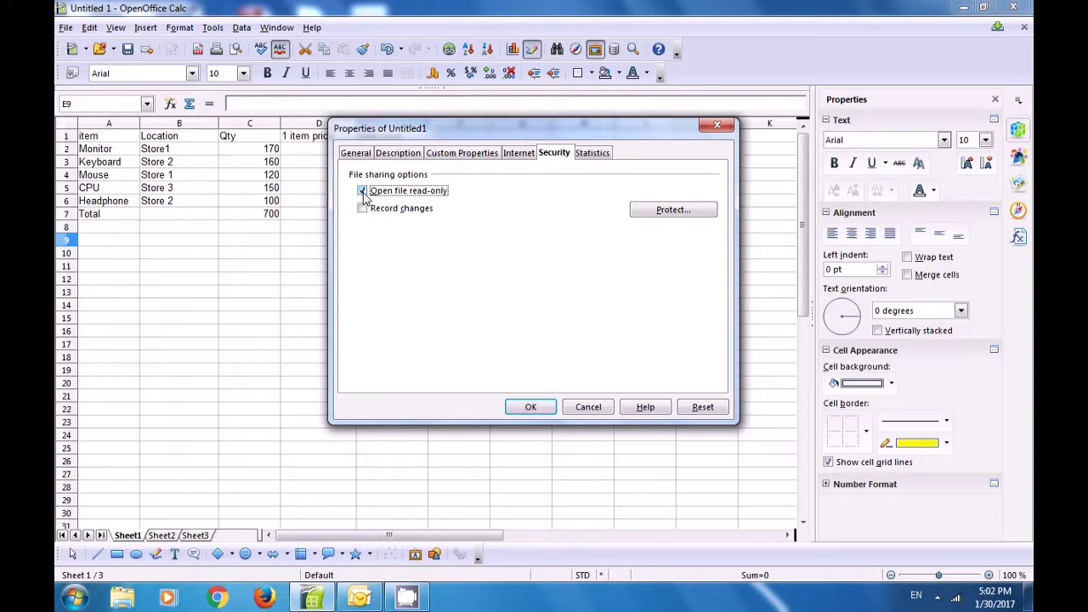
pyautogui.click(364, 208)
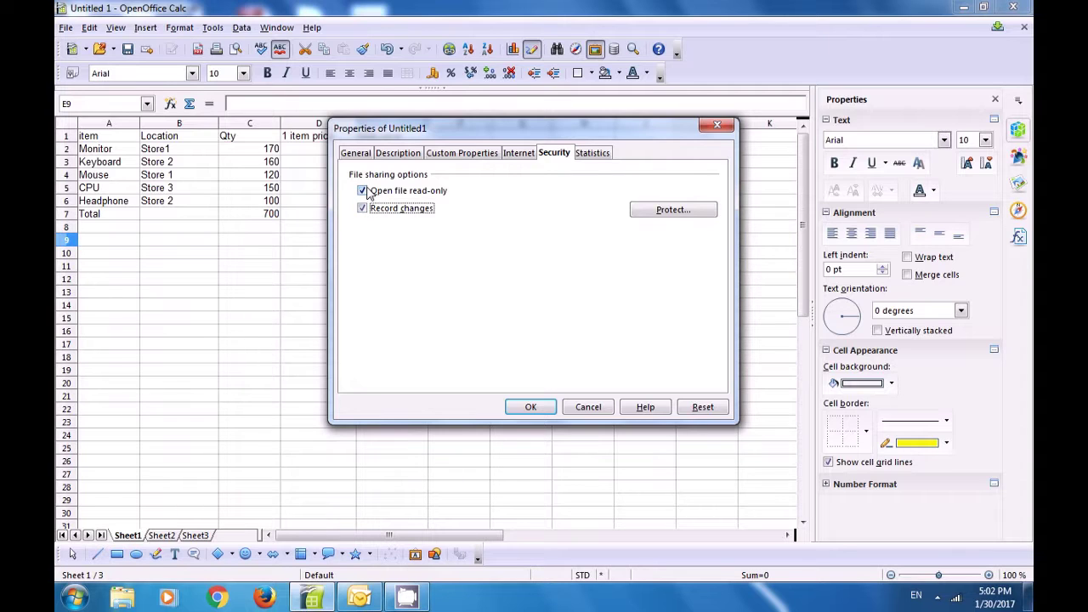
pyautogui.click(363, 191)
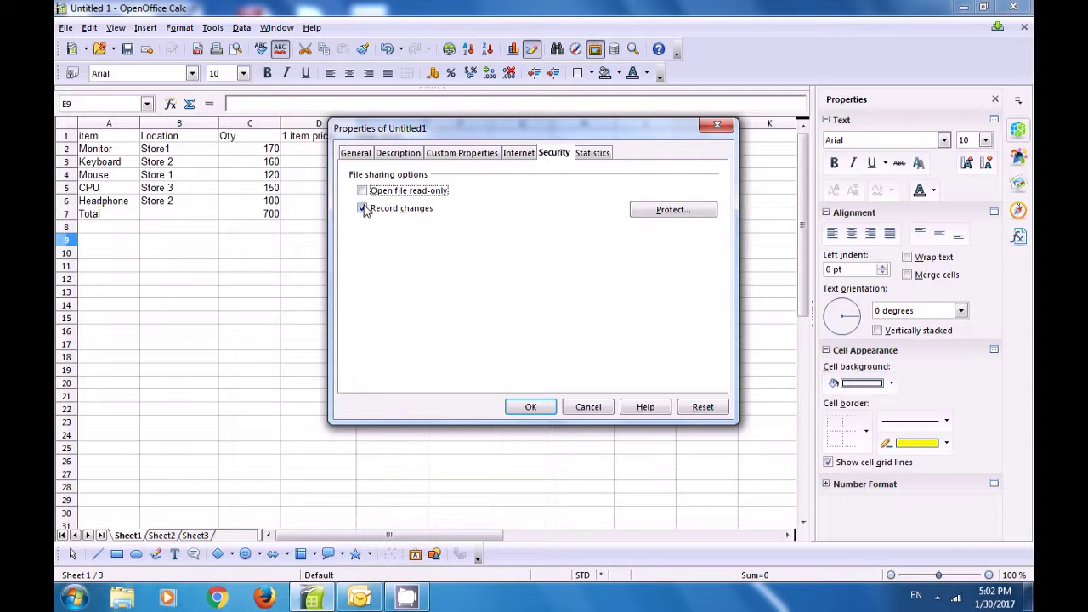
pyautogui.click(363, 209)
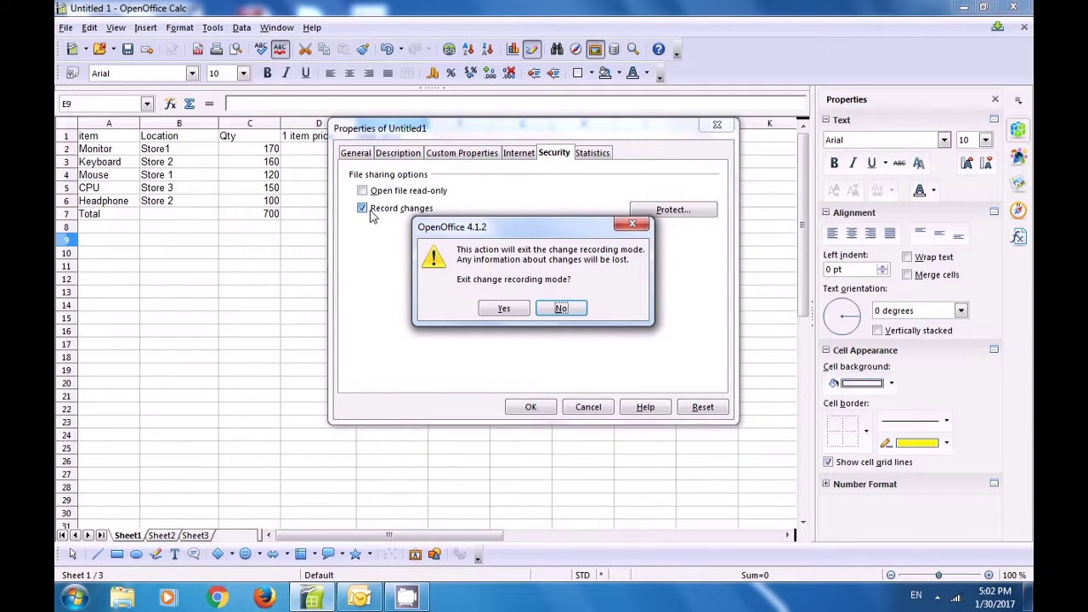
pyautogui.click(501, 309)
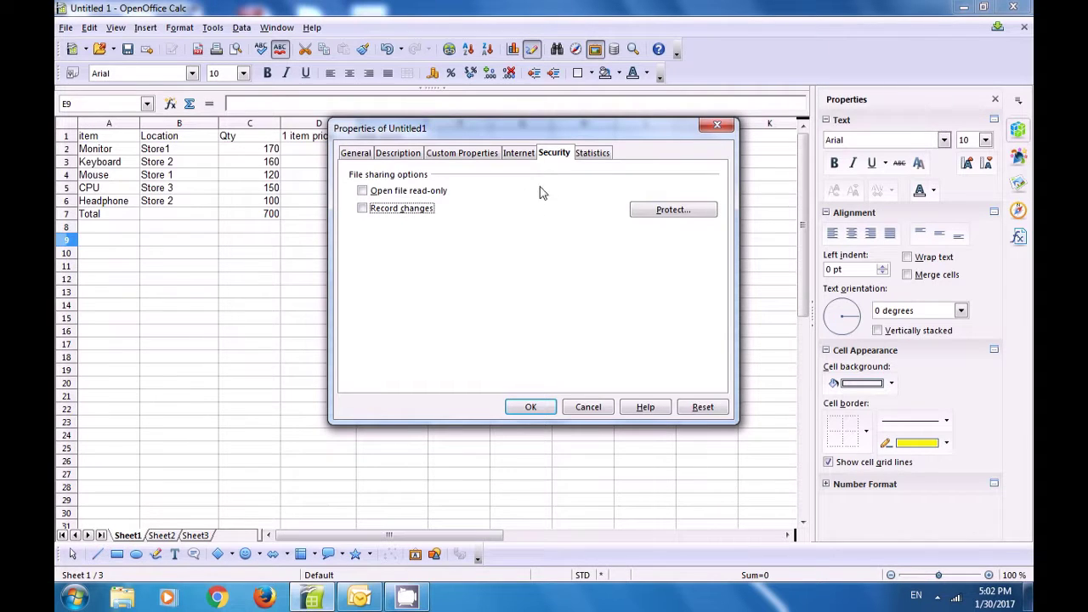
# - Check the document's statistics and close its properties
pyautogui.click(593, 157)
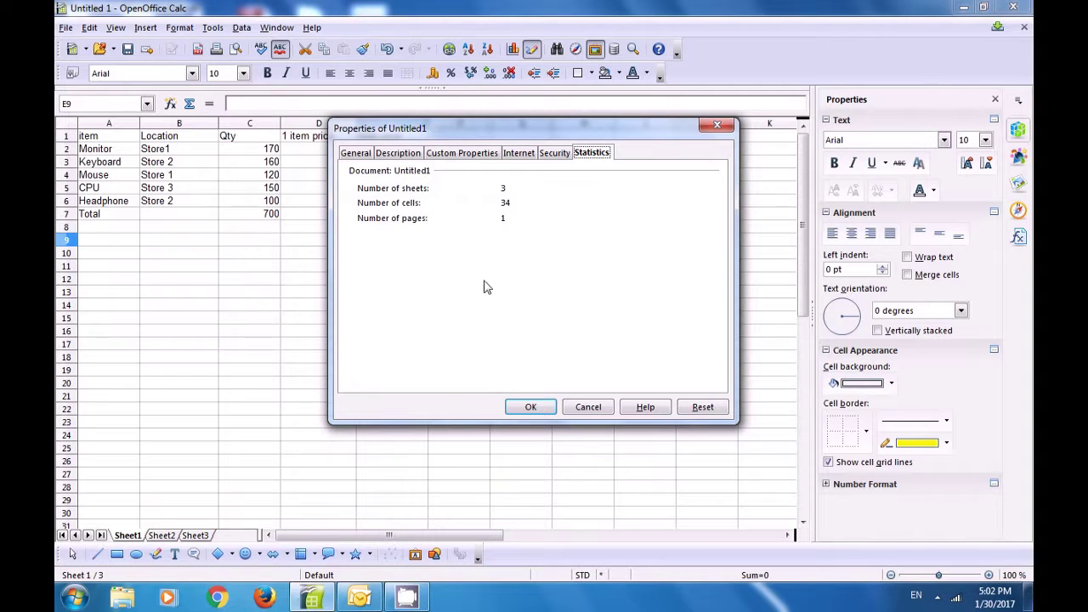
pyautogui.click(531, 408)
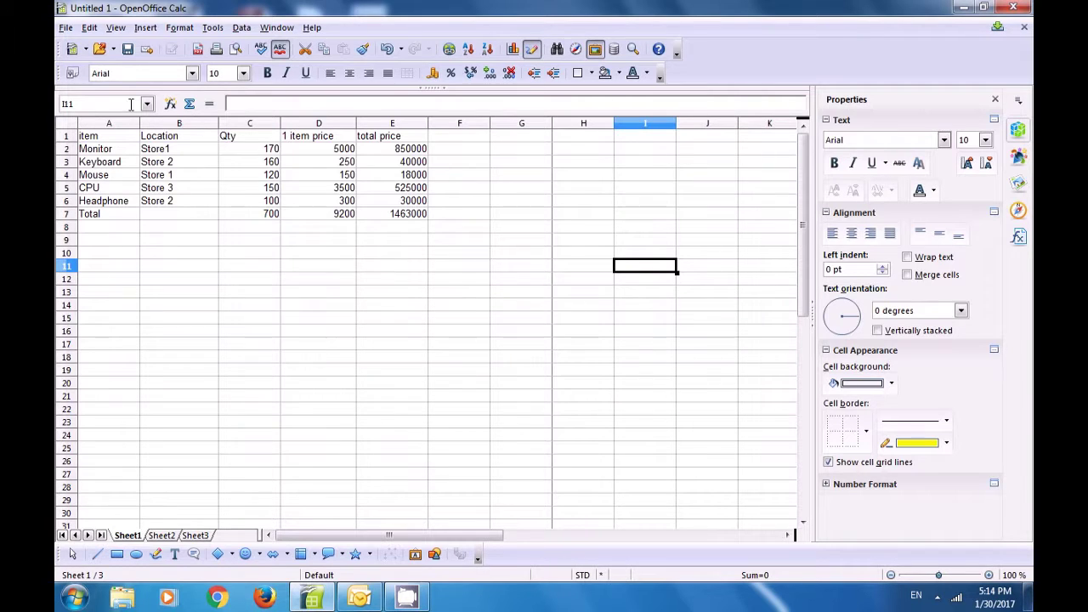
# - Save the spreadsheet as a new template named Calc123 in the My Templates category
pyautogui.click(65, 29)
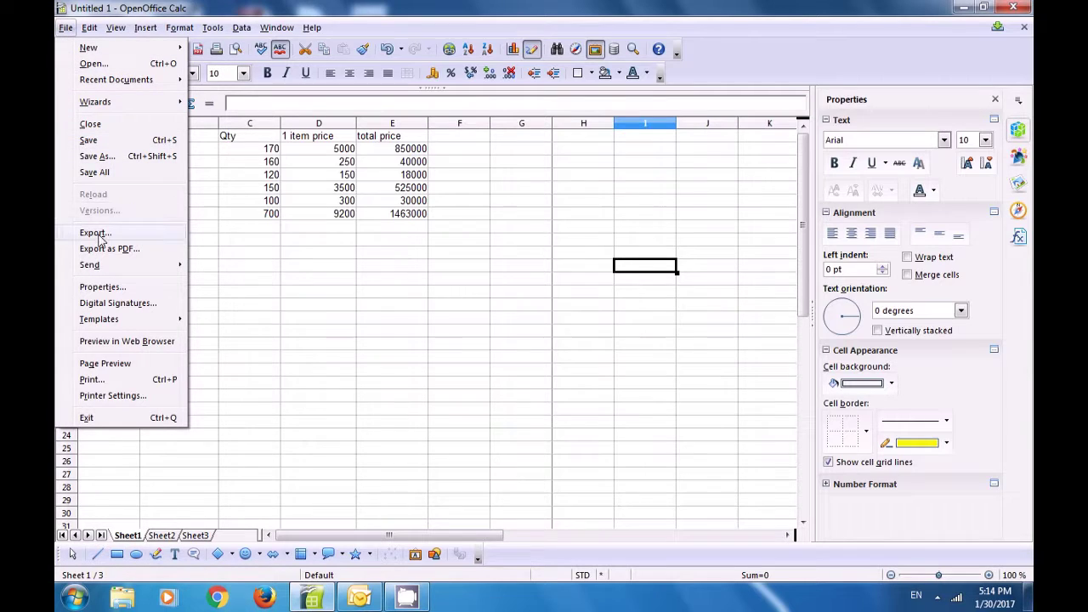
pyautogui.moveTo(113, 320)
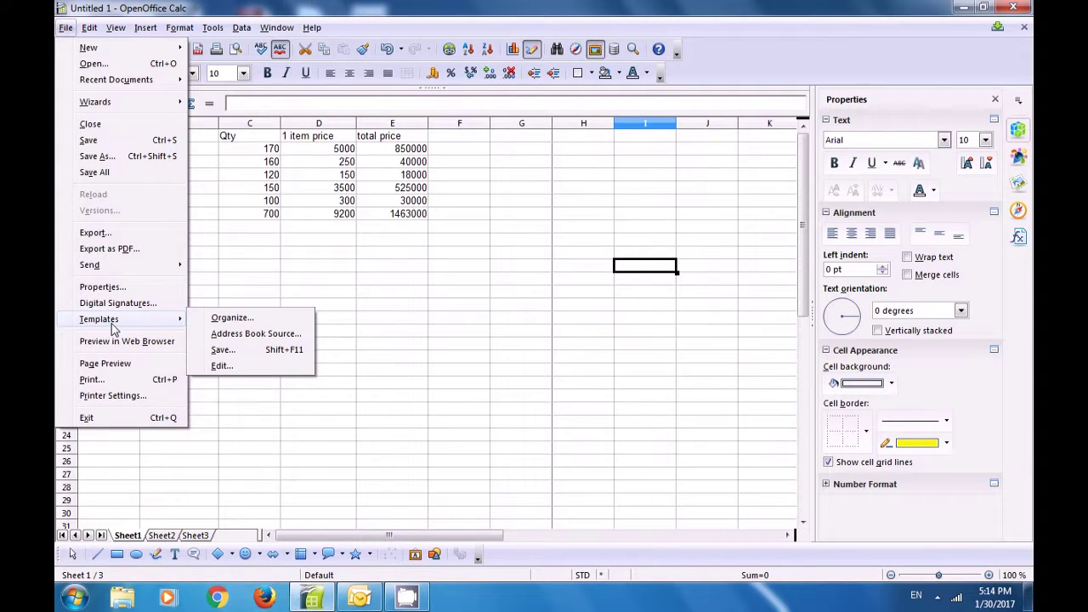
pyautogui.click(223, 350)
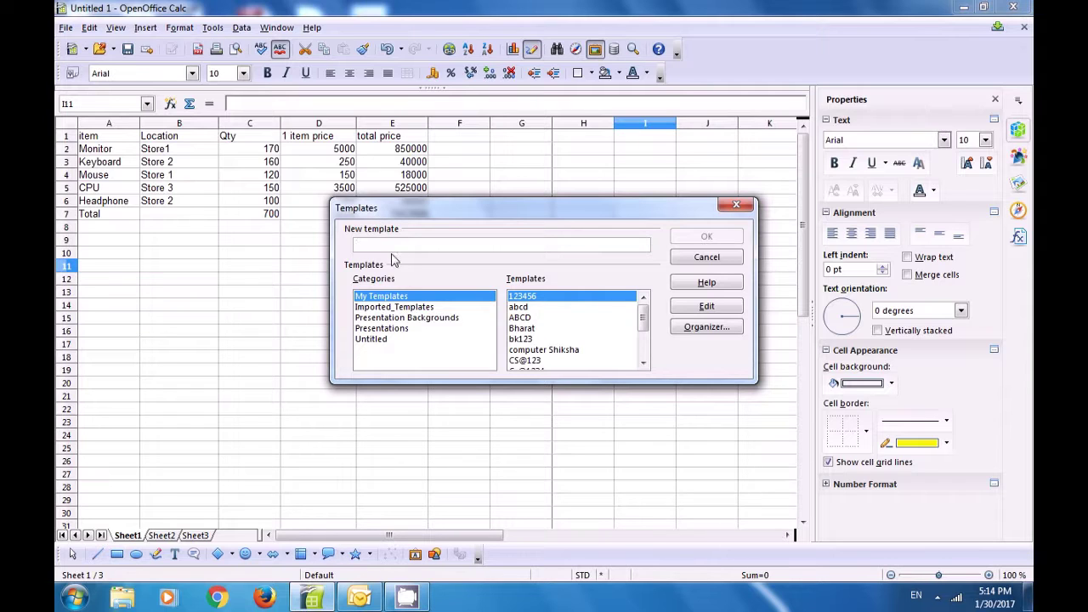
pyautogui.write('Calc123')
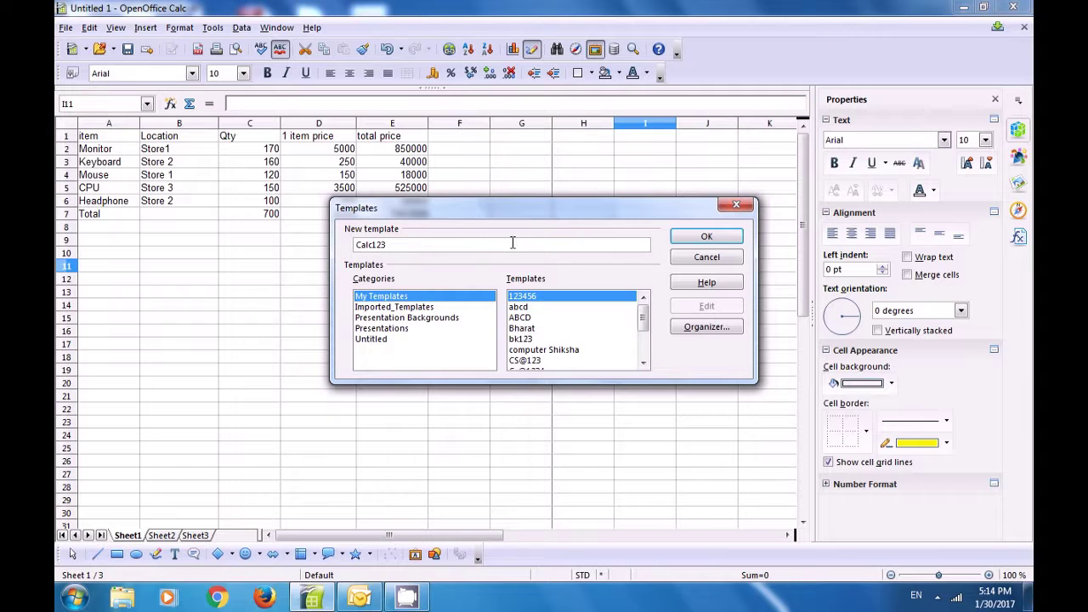
pyautogui.click(709, 238)
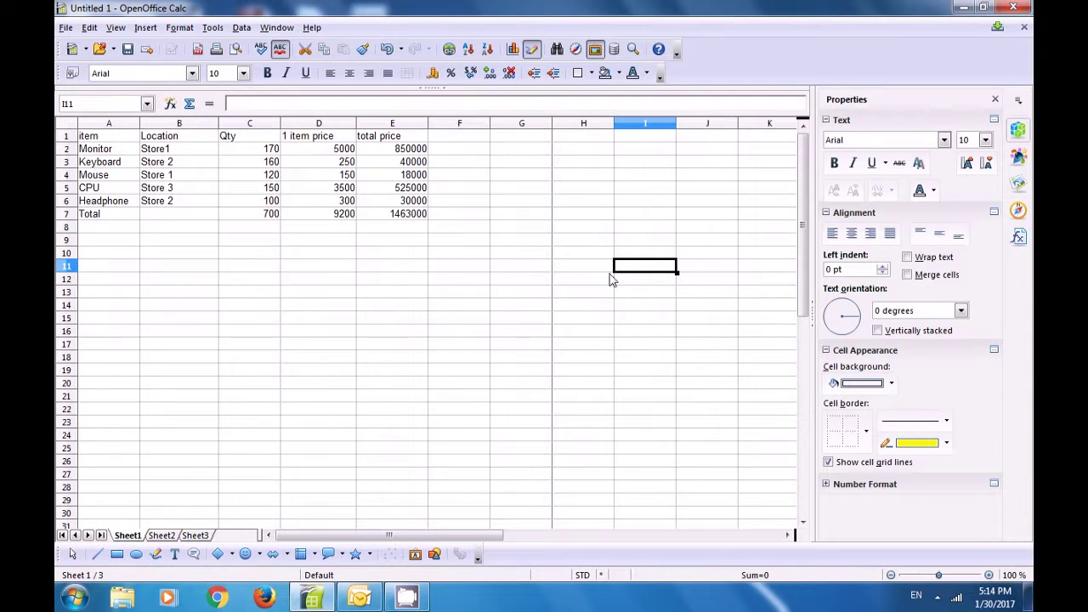
pyautogui.moveTo(348, 310); pyautogui.dragTo(348, 318)
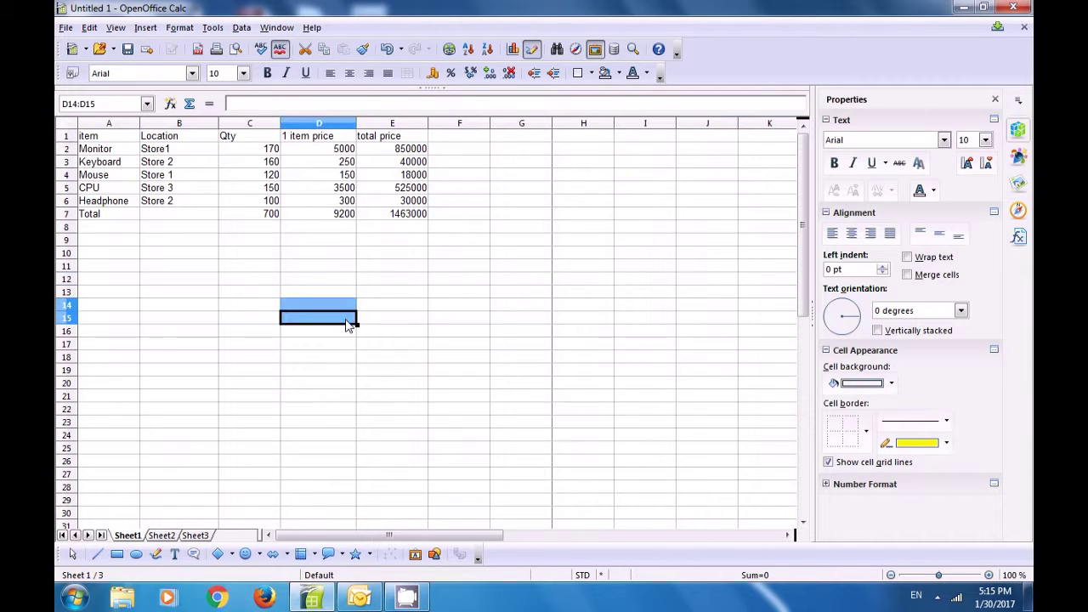
pyautogui.click(278, 292)
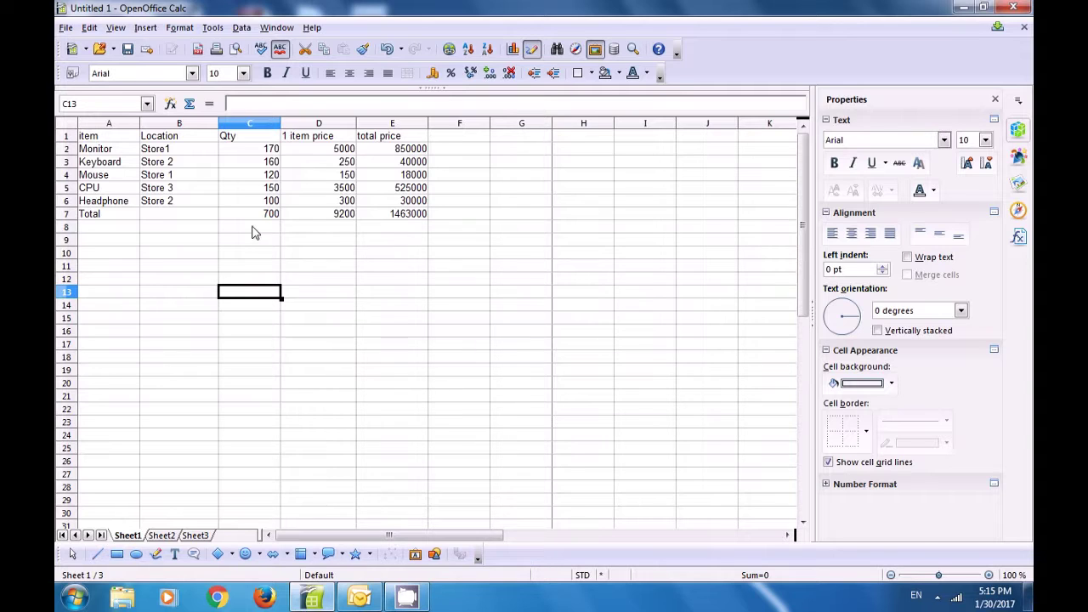
# - Open the template organizer and select the Calc123 template among My Templates
pyautogui.click(66, 27)
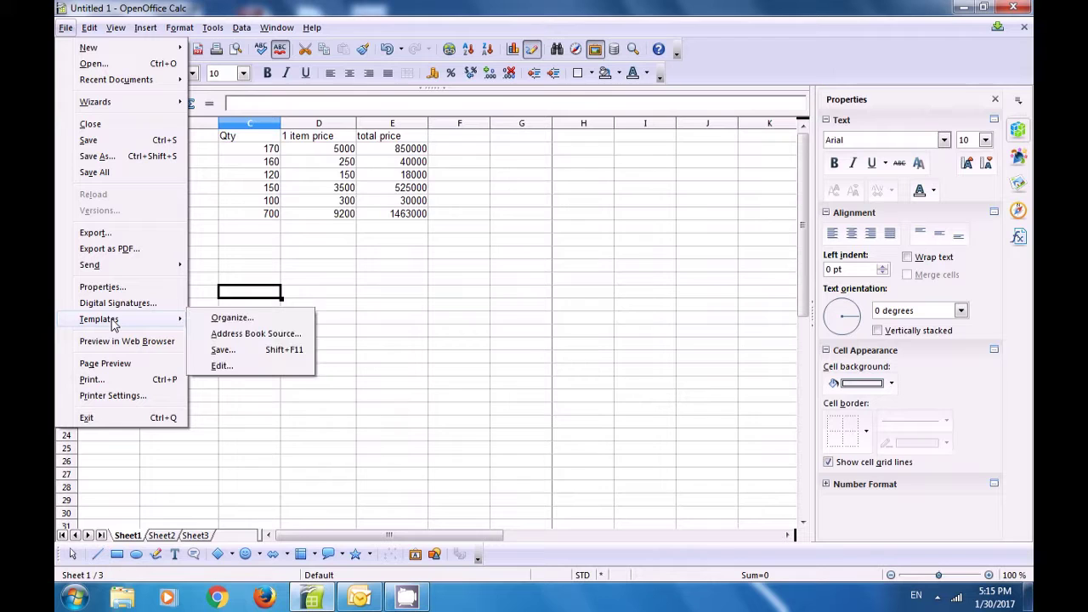
pyautogui.click(226, 319)
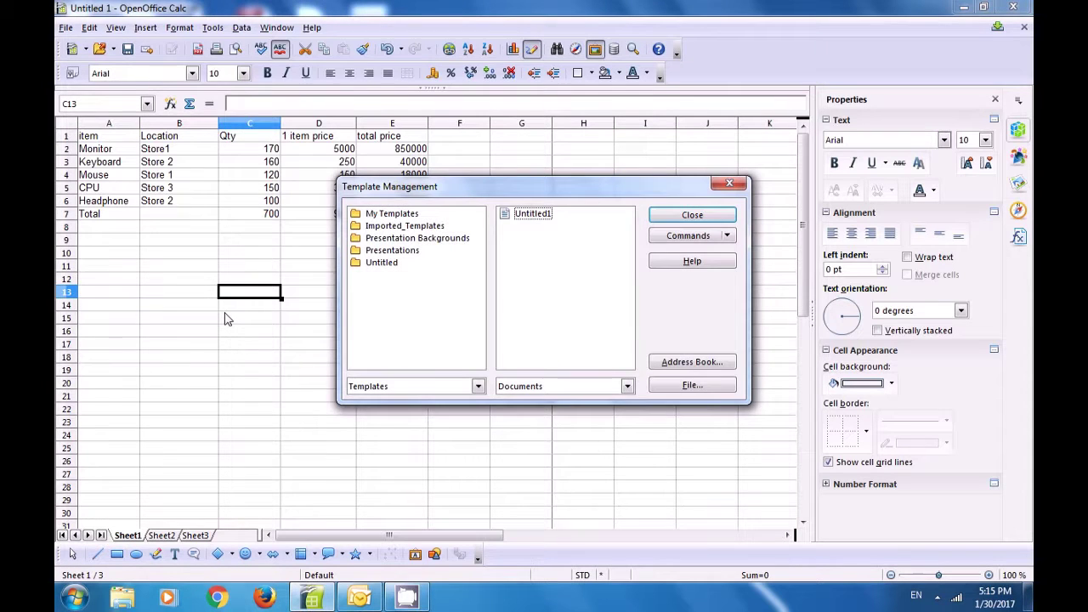
pyautogui.click(372, 217)
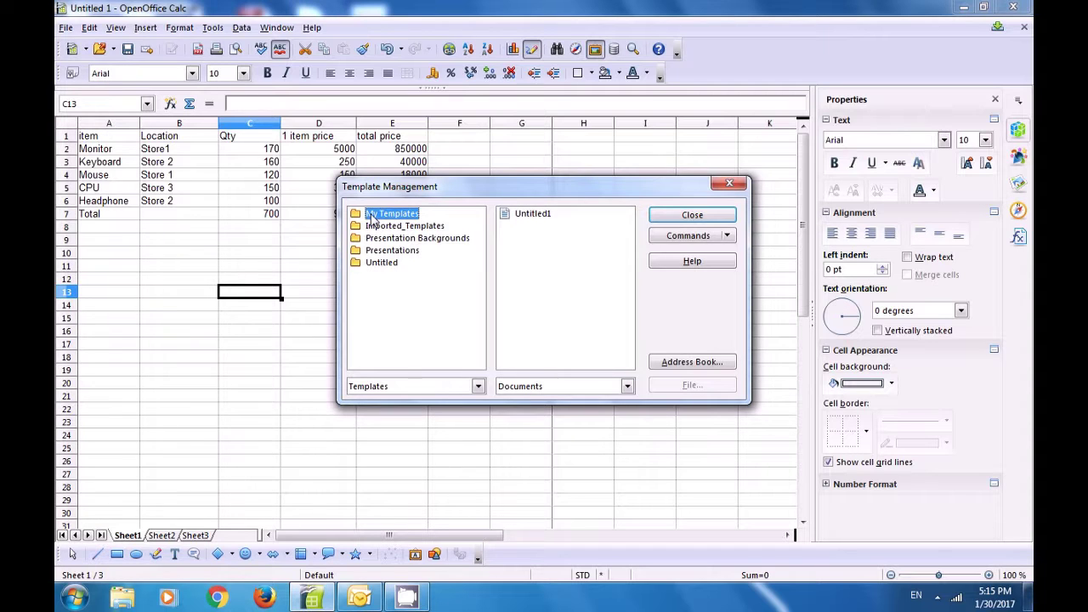
pyautogui.doubleClick(371, 218)
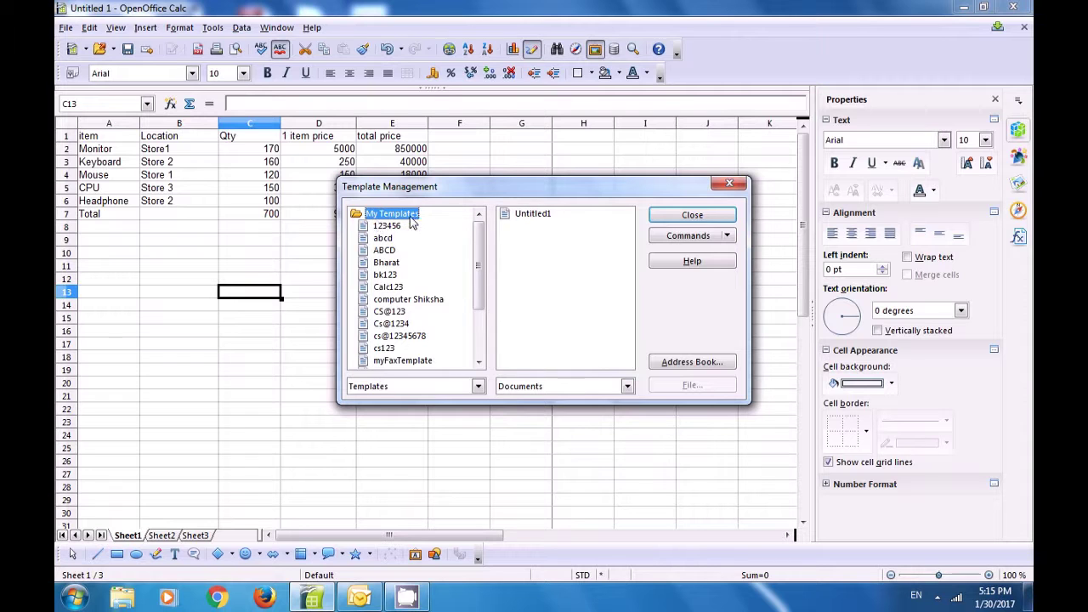
pyautogui.moveTo(476, 253); pyautogui.dragTo(476, 276)
pyautogui.click(400, 288)
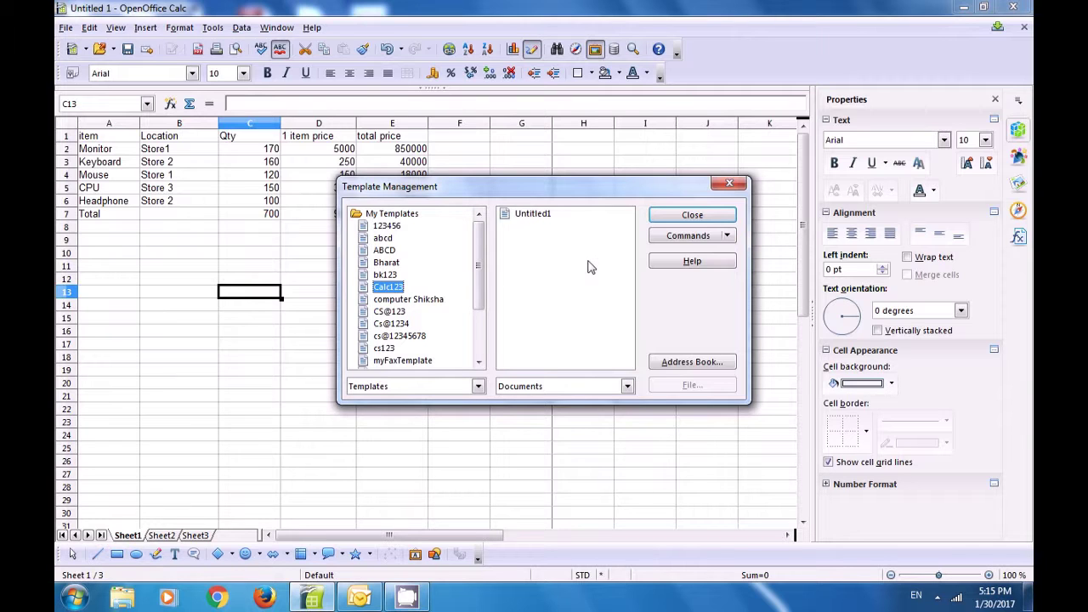
# - Export the selected template to the Desktop under the file name Calc123 and close the template organizer
pyautogui.click(728, 237)
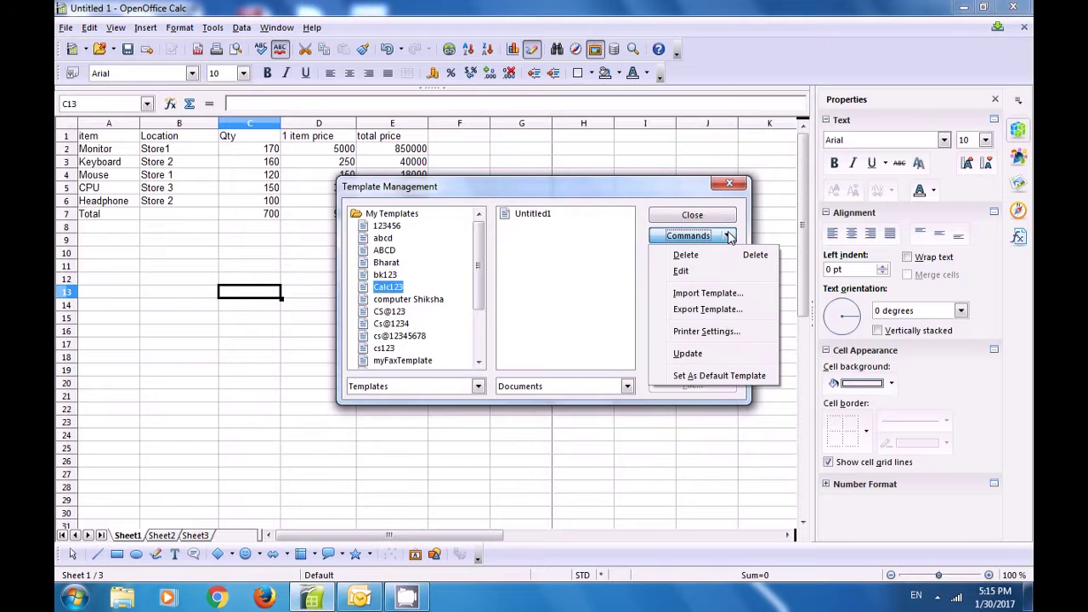
pyautogui.click(688, 310)
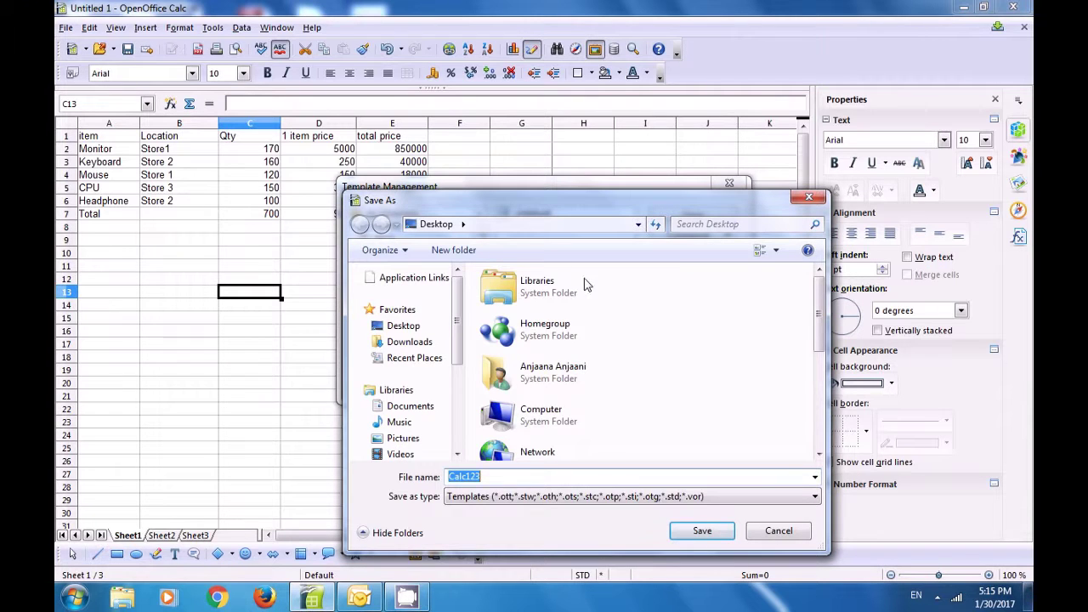
pyautogui.moveTo(533, 194); pyautogui.dragTo(458, 101)
pyautogui.click(440, 385)
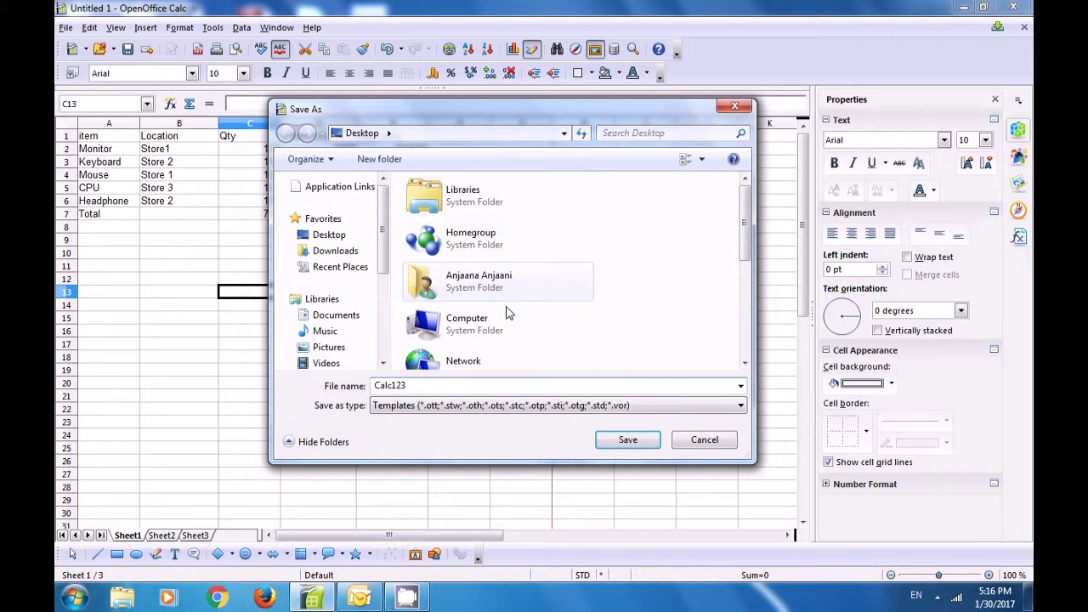
pyautogui.click(628, 442)
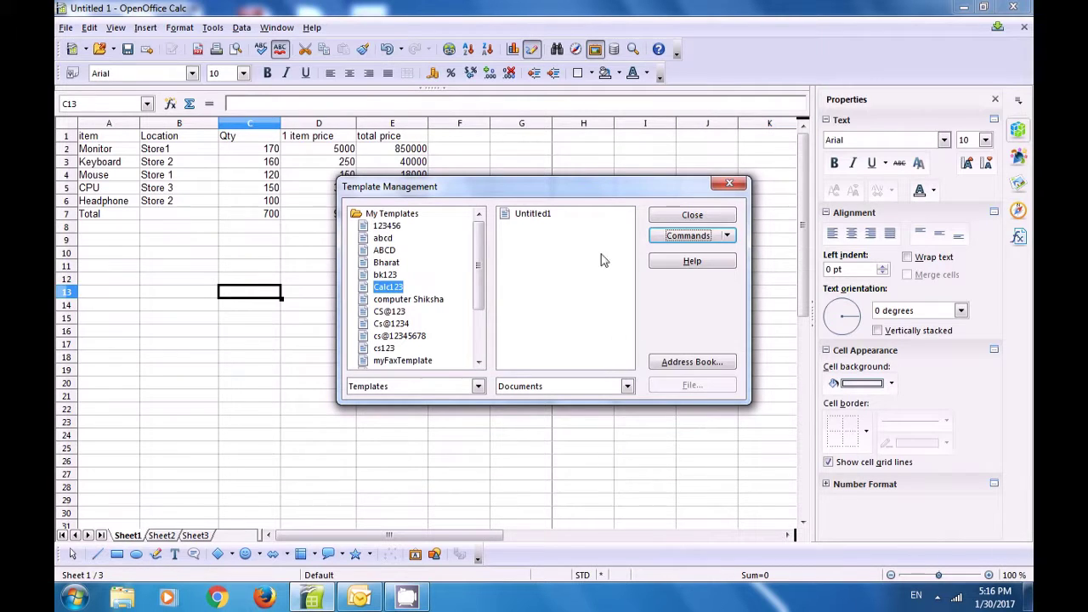
pyautogui.click(730, 182)
pyautogui.click(507, 263)
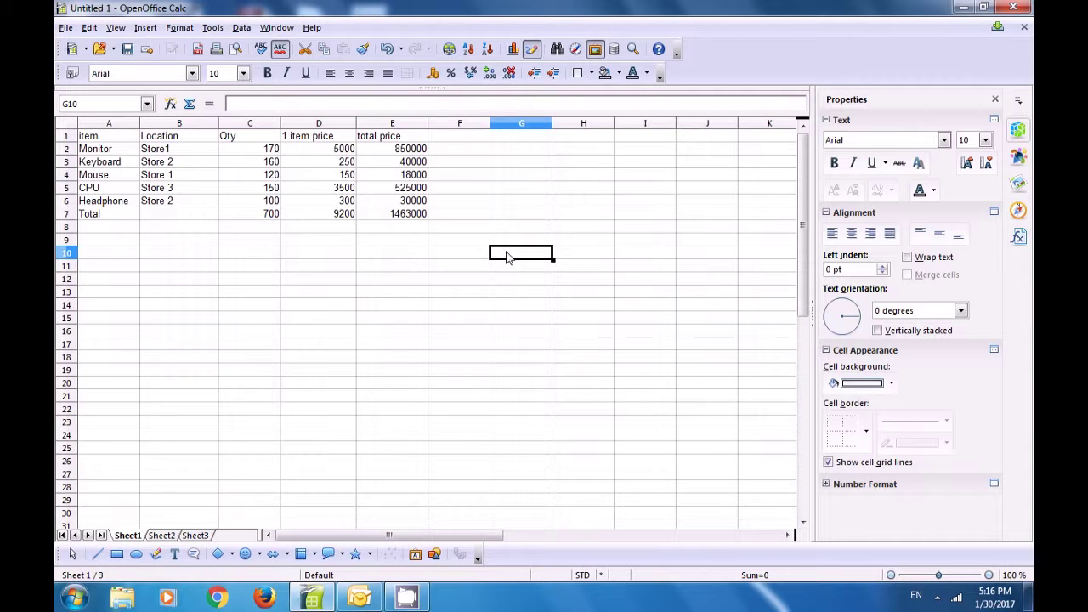
# - Switch to the Windows desktop and open the exported Calc123 template file as a new spreadsheet
pyautogui.click(963, 7)
pyautogui.click(962, 8)
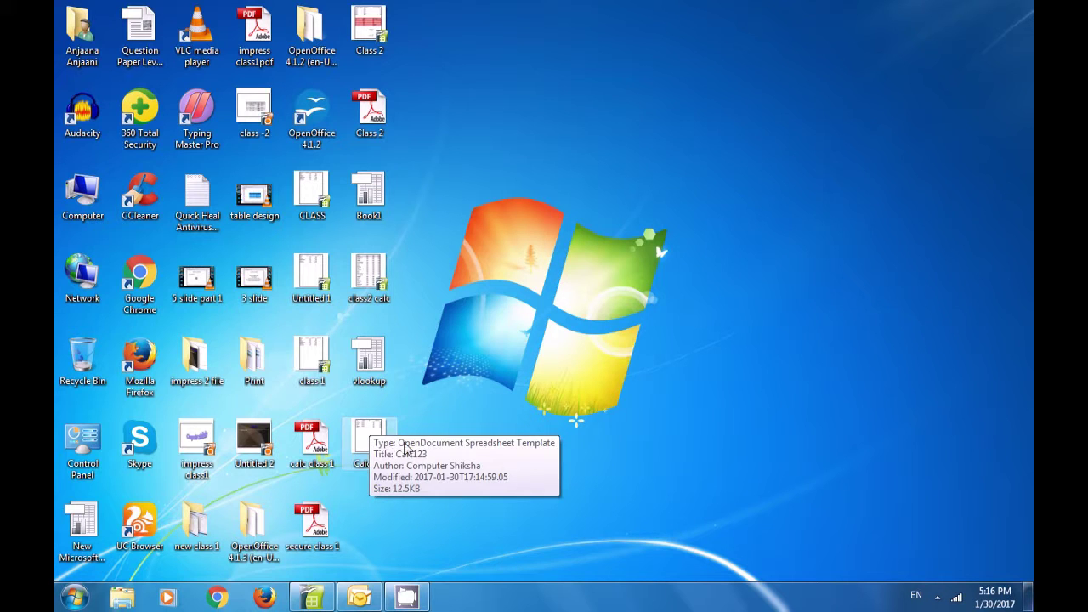
pyautogui.click(362, 439)
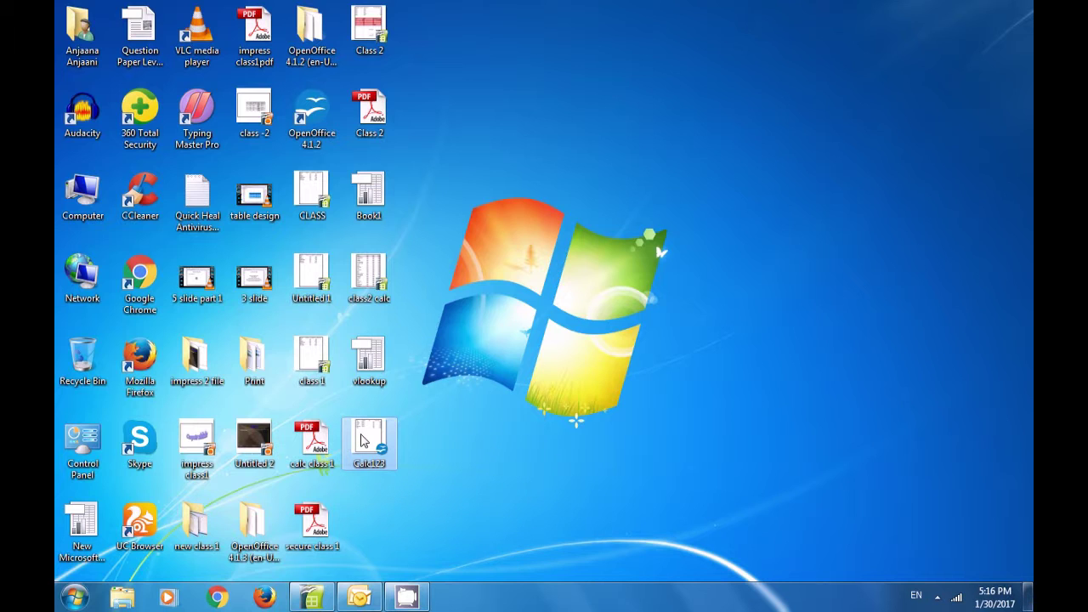
pyautogui.doubleClick(361, 440)
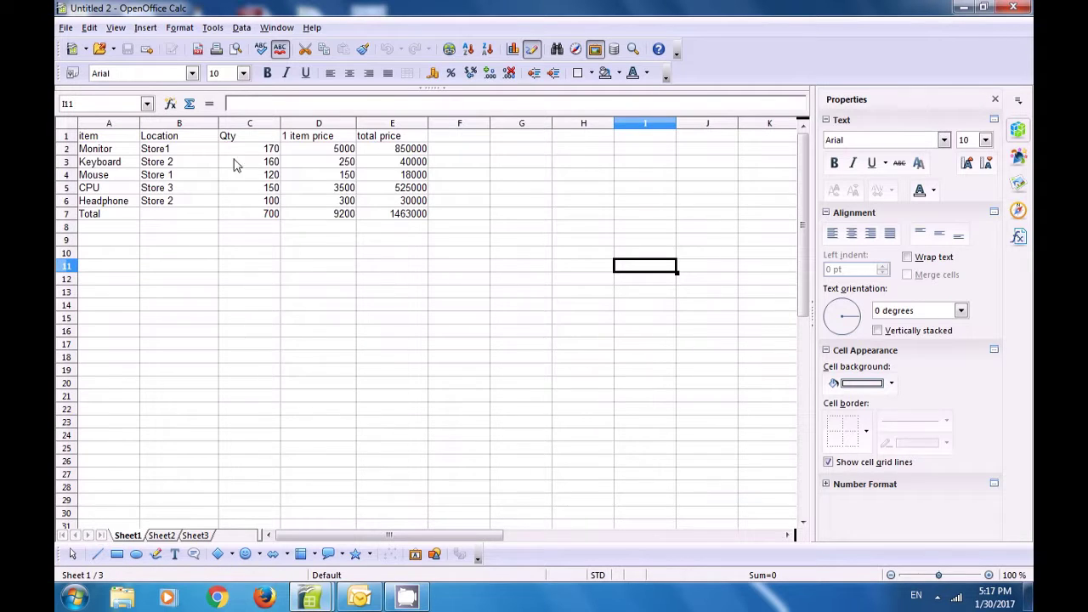
# - Close the Untitled 2 spreadsheet opened from the template and preview the Untitled 1 spreadsheet in the web browser
pyautogui.click(1012, 7)
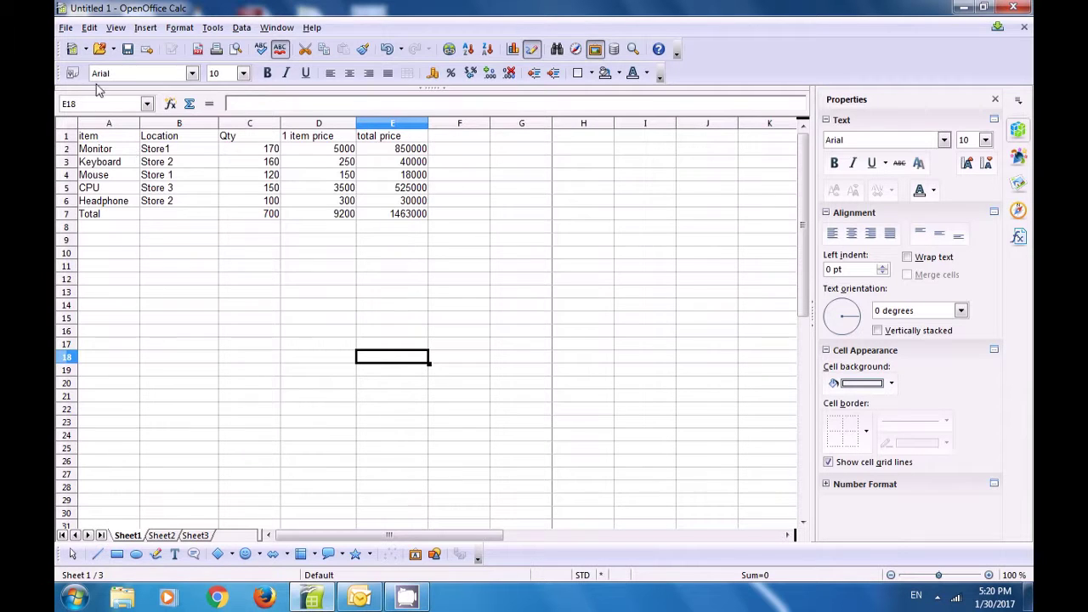
pyautogui.click(65, 28)
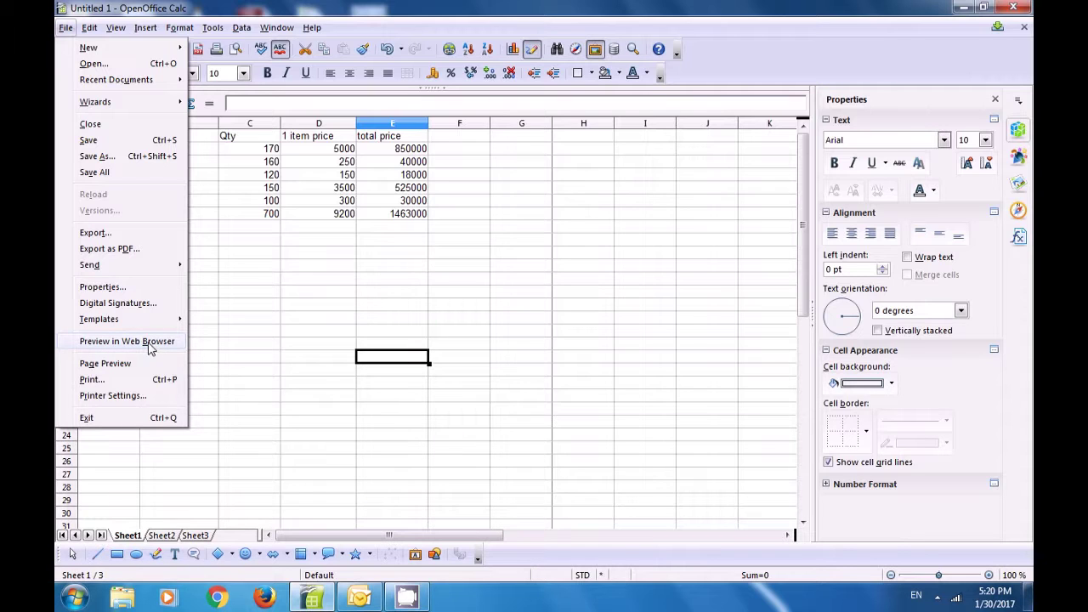
pyautogui.click(122, 348)
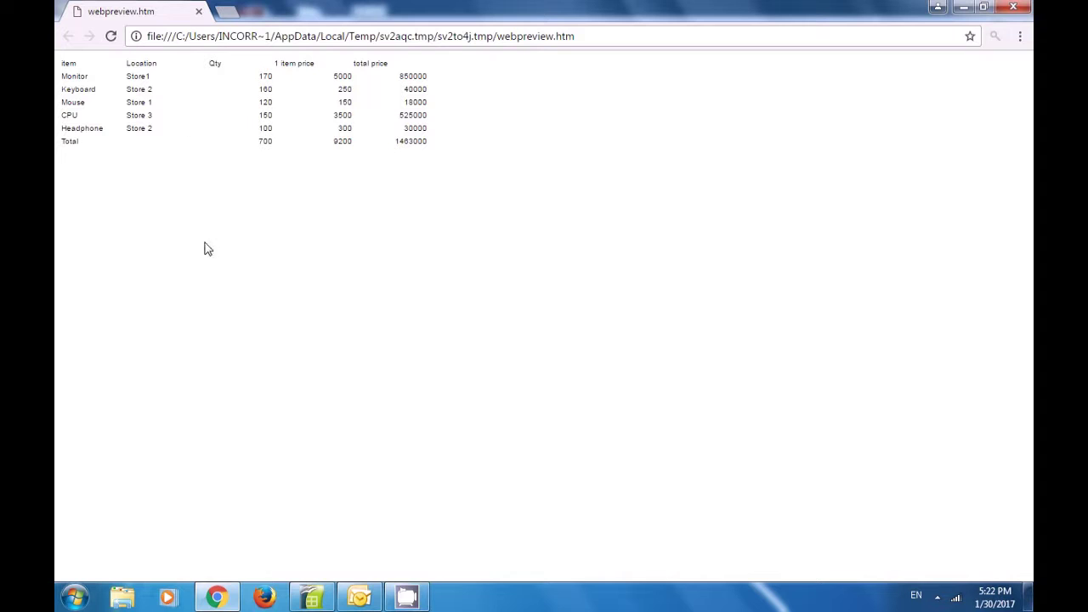
# - Switch from the browser preview back to the Untitled 1 spreadsheet in OpenOffice Calc
pyautogui.click(314, 595)
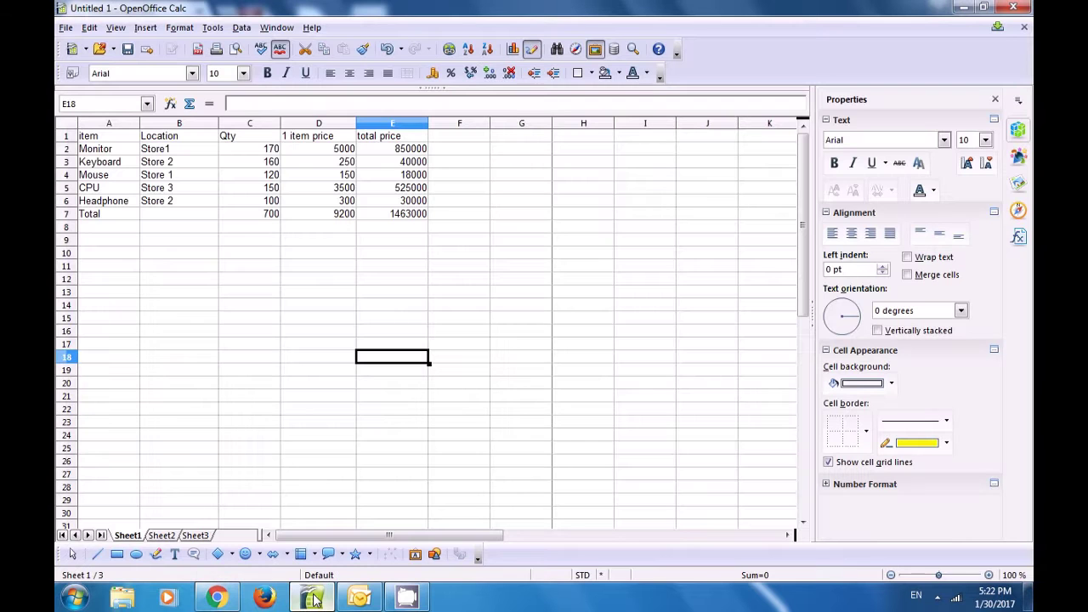
pyautogui.click(197, 244)
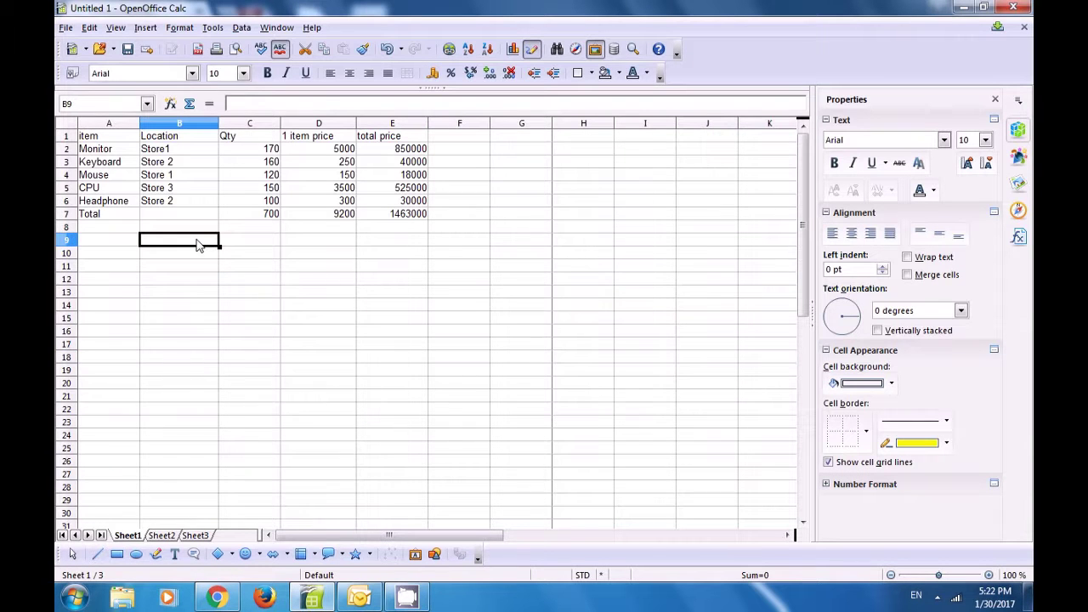
pyautogui.click(280, 241)
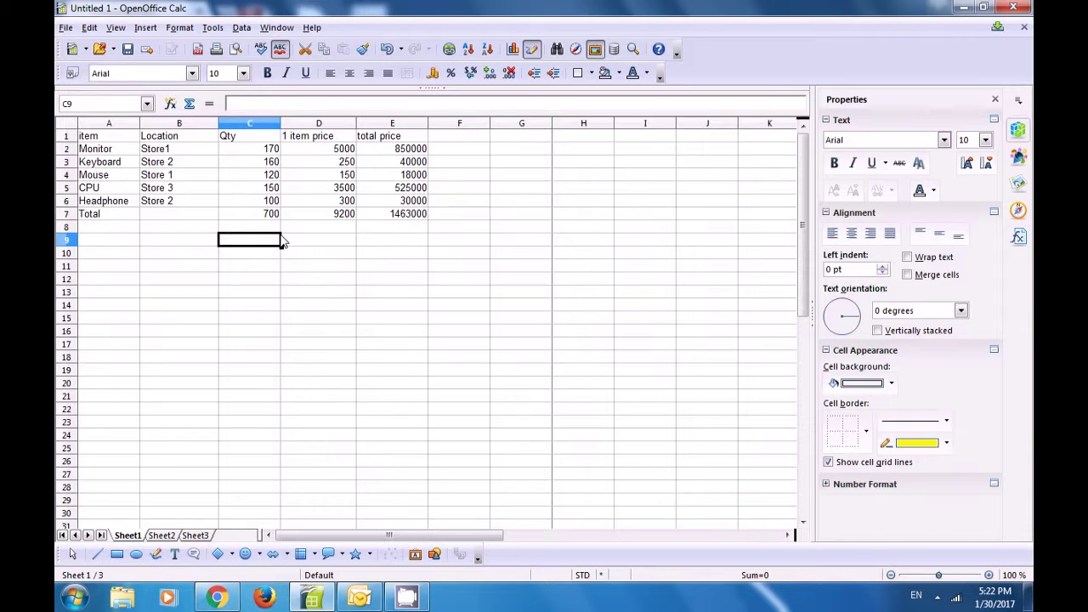
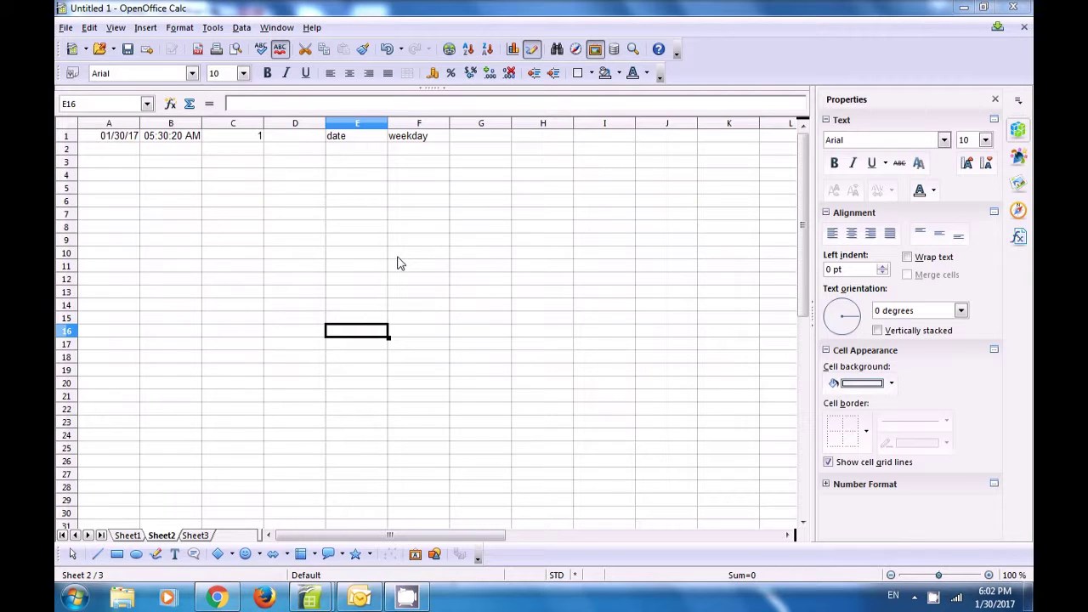
# - Enter the date 28-2-2017 in cell E2 under the date heading on Sheet2
pyautogui.click(346, 152)
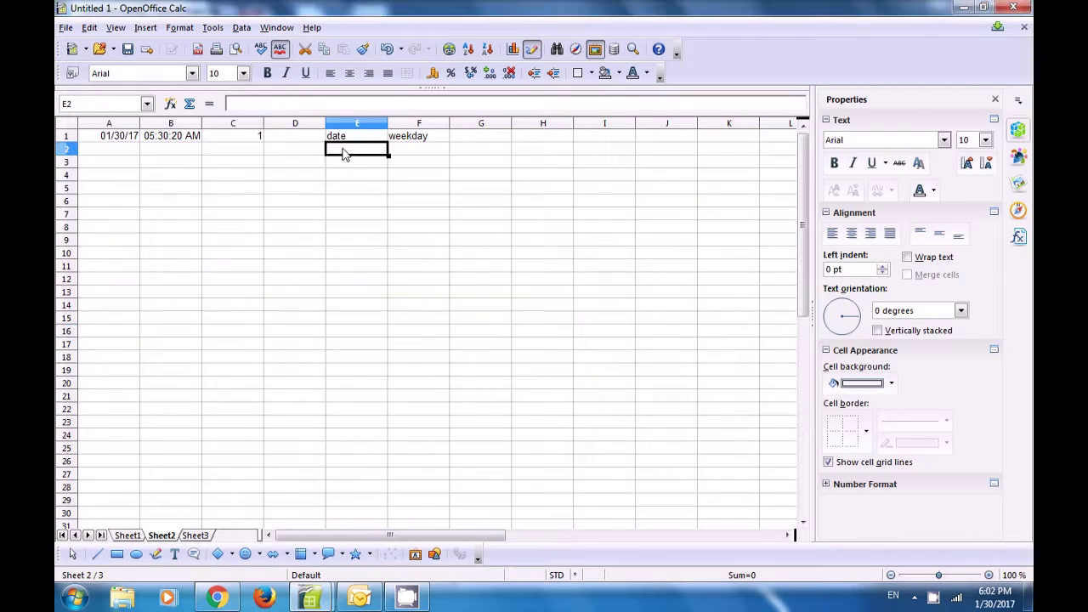
pyautogui.write('2')
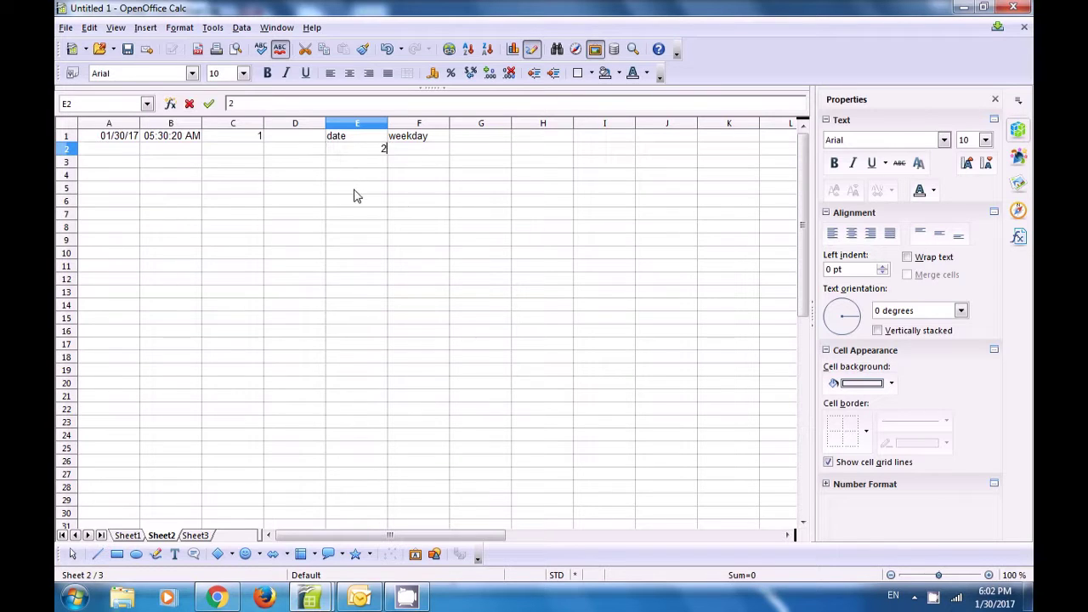
pyautogui.write('8-2-')
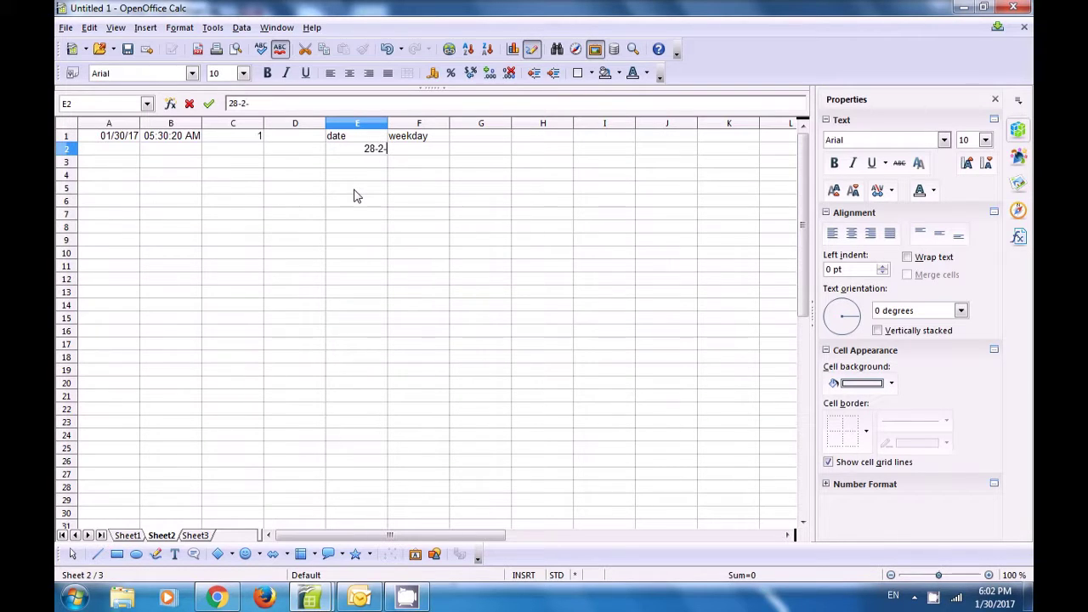
pyautogui.write('2017')
pyautogui.press('Return')
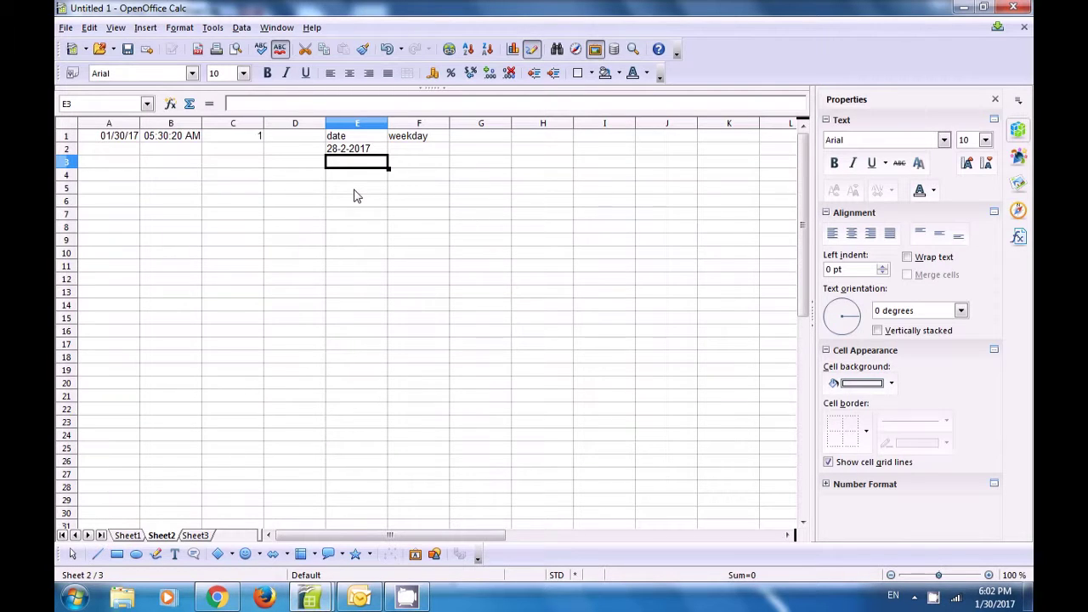
# - Enter the date 12-2-2017 in cell E3 of the date column
pyautogui.write('1')
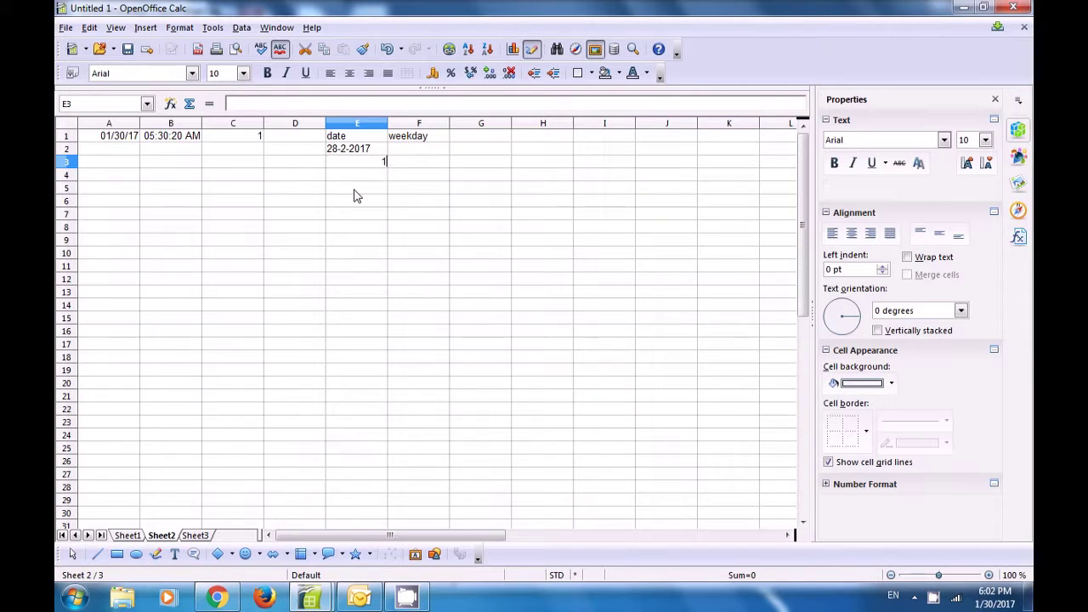
pyautogui.write('2-2-2')
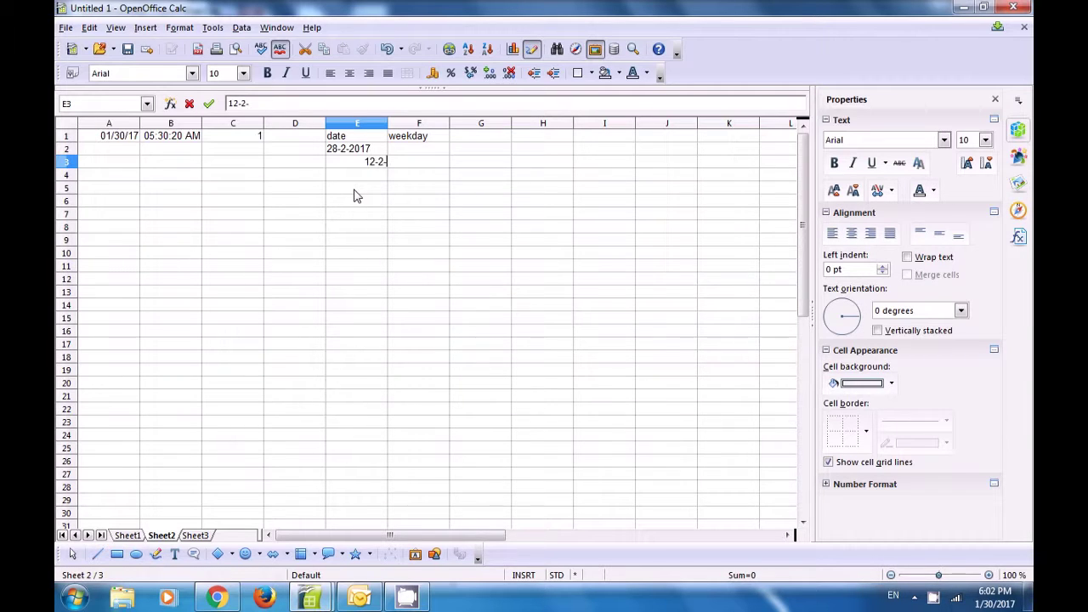
pyautogui.write('017')
pyautogui.press('Return')
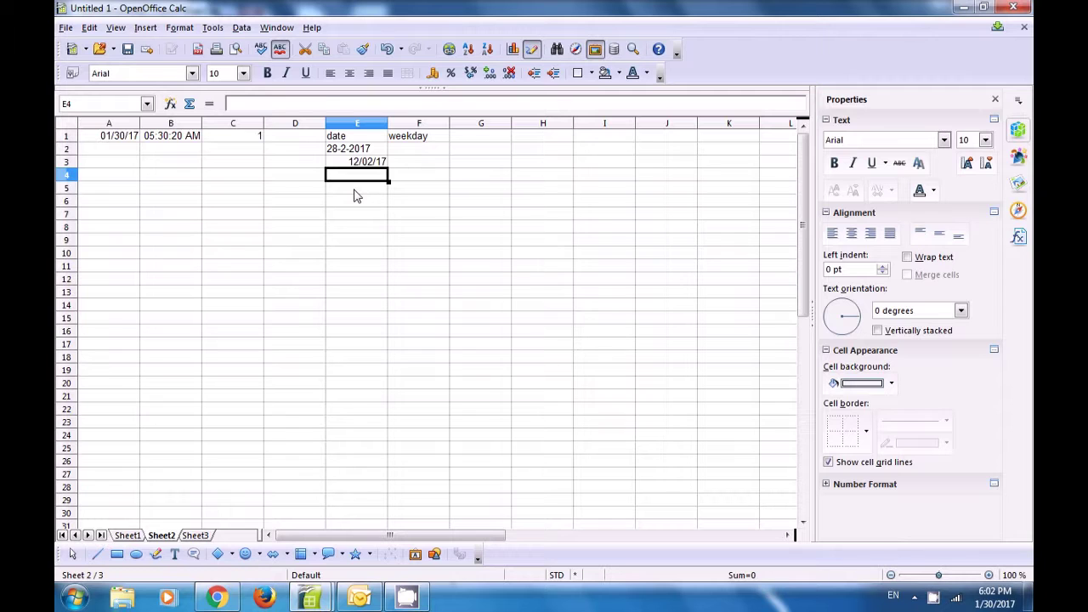
# - Enter the date 6-2-2017 in cell E4 of the date column
pyautogui.write('=')
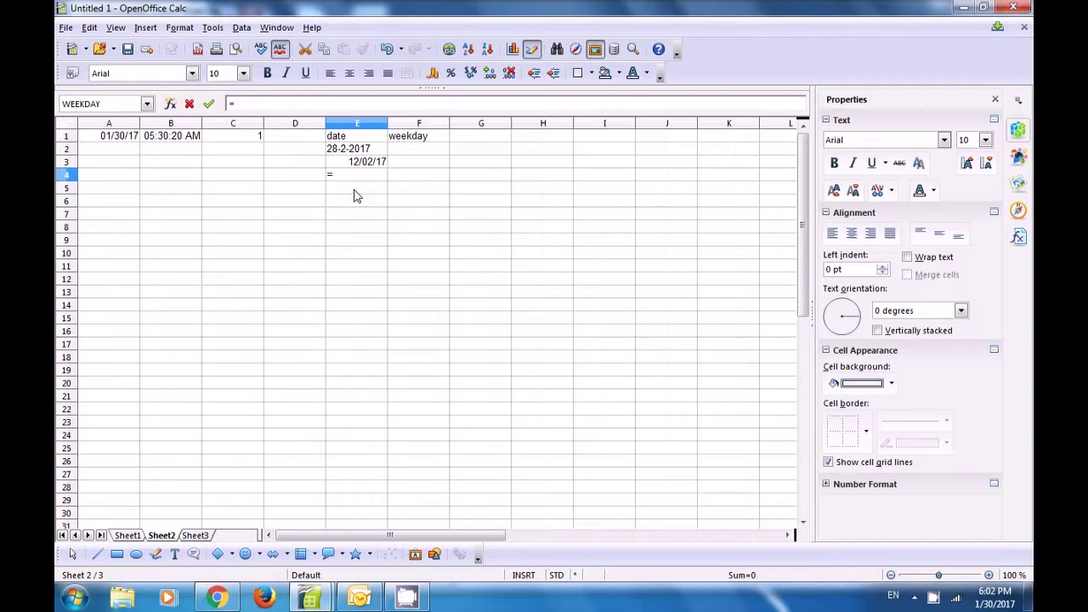
pyautogui.press('BackSpace')
pyautogui.write('6-2')
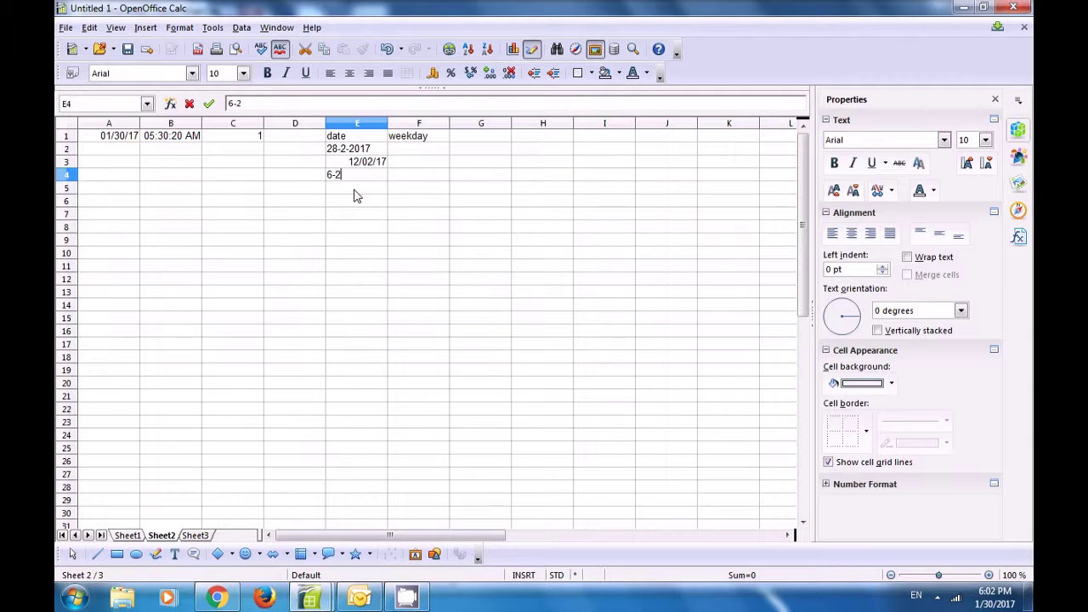
pyautogui.write('-2017')
pyautogui.press('Up')
pyautogui.press('Up')
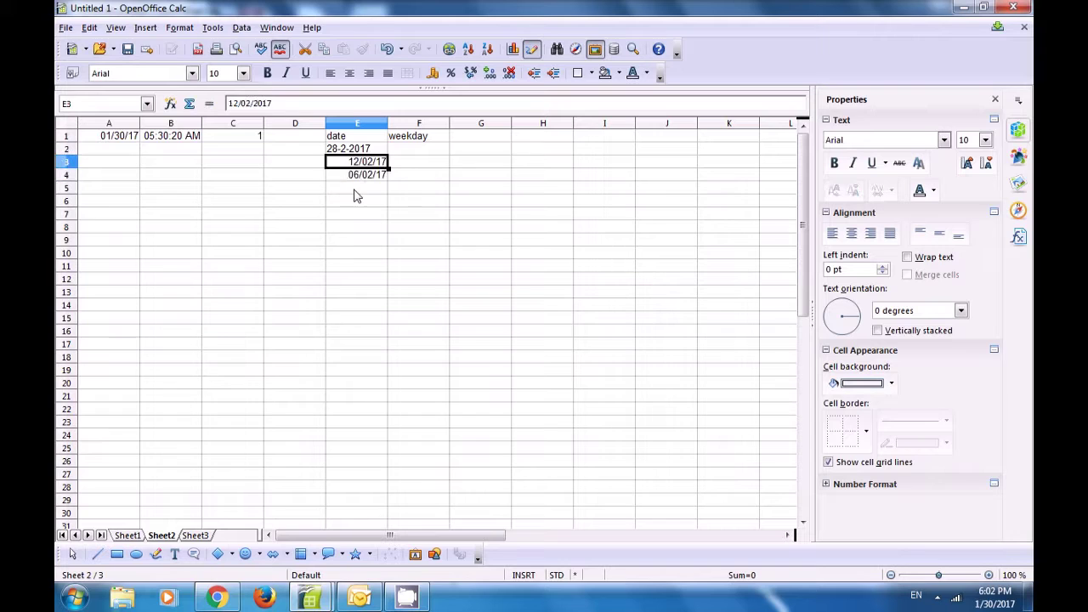
pyautogui.press('Right')
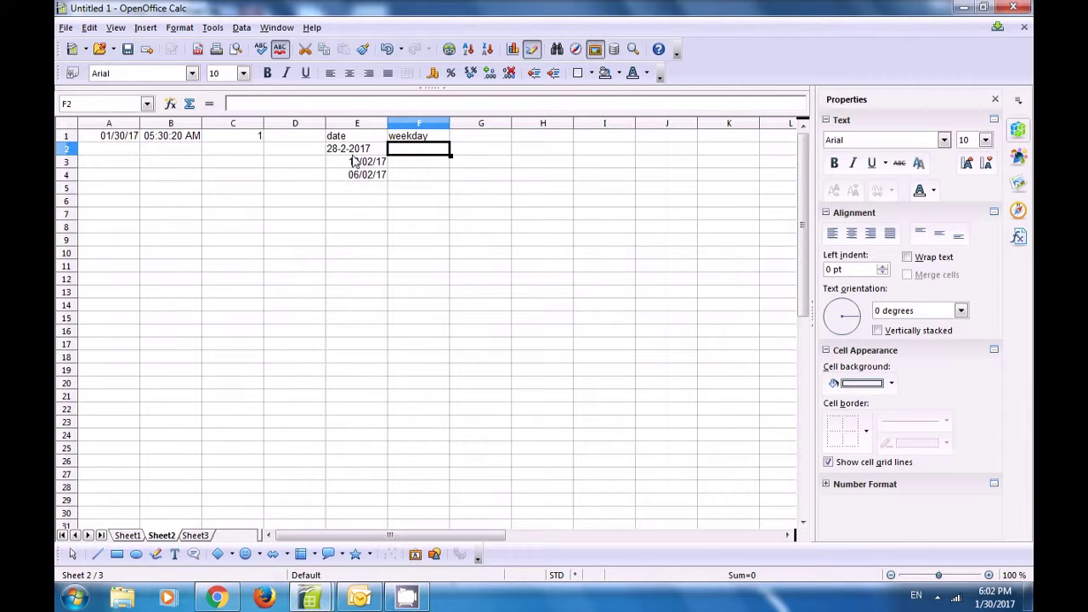
pyautogui.click(339, 153)
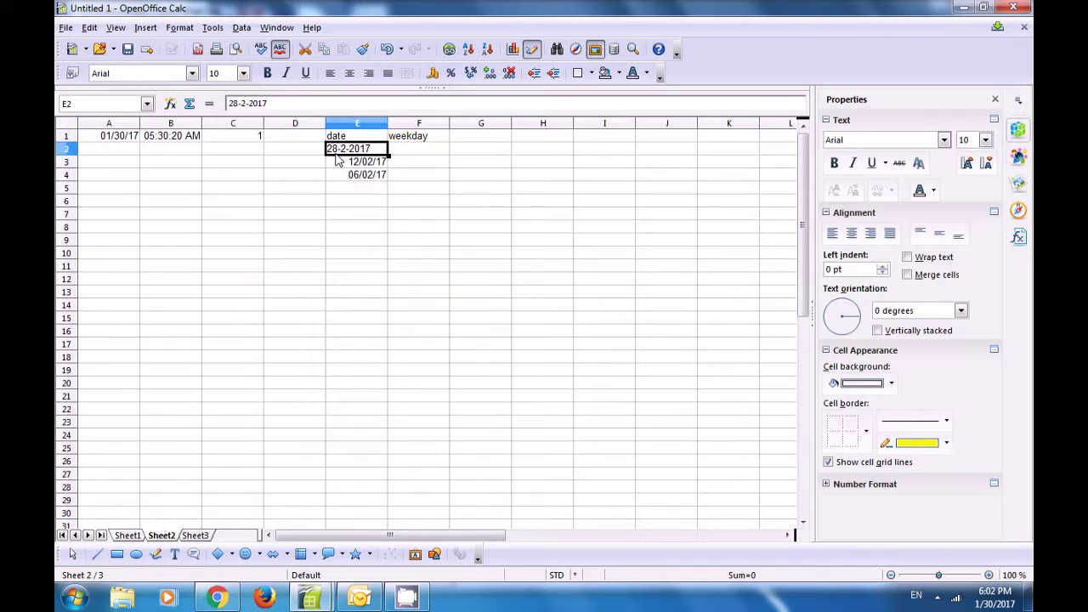
pyautogui.click(403, 150)
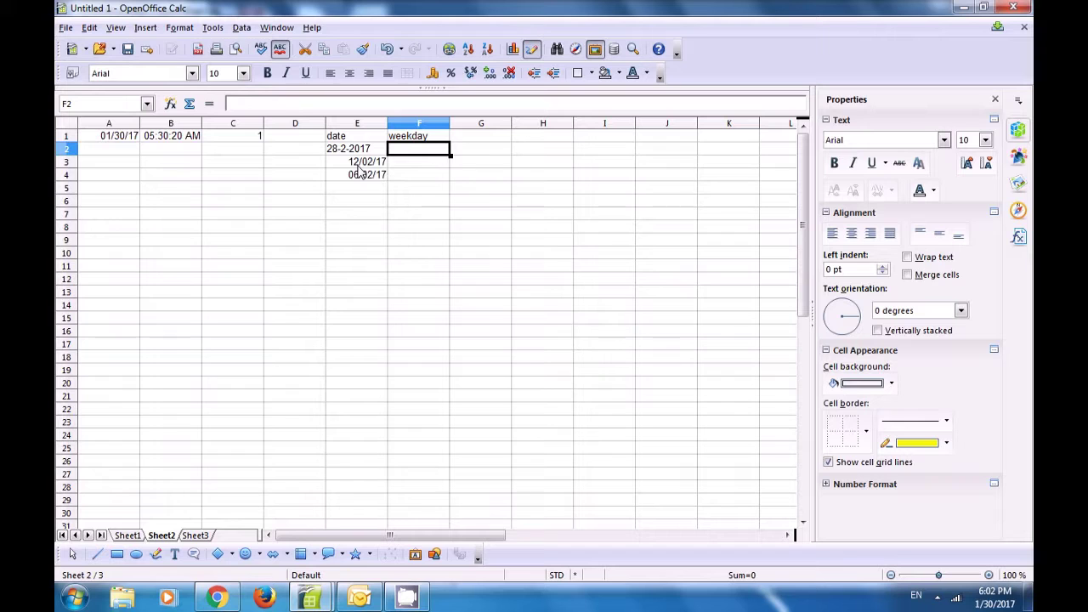
pyautogui.click(403, 167)
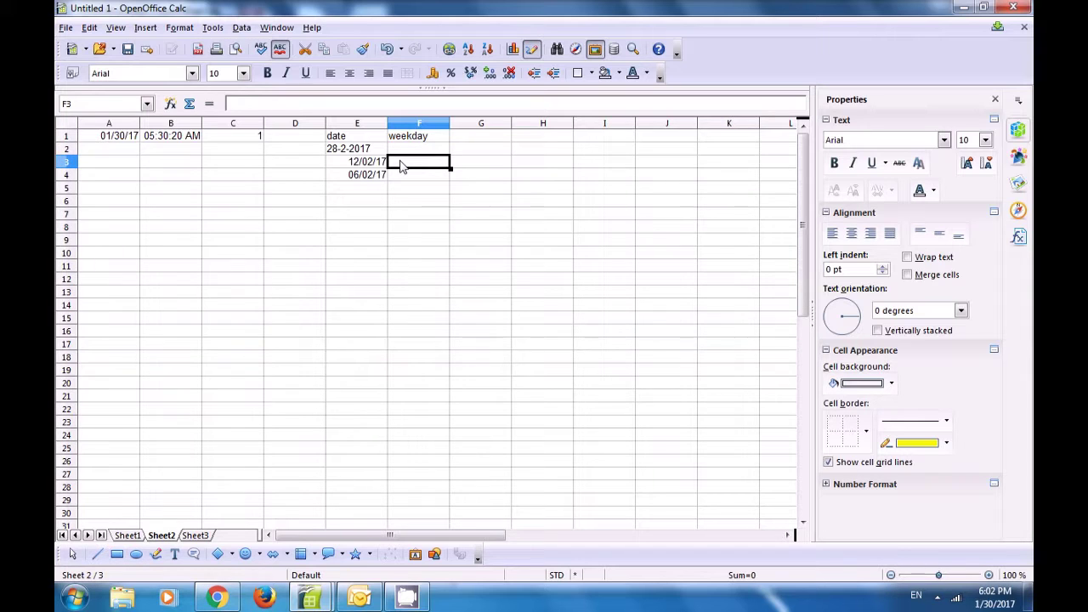
pyautogui.click(354, 176)
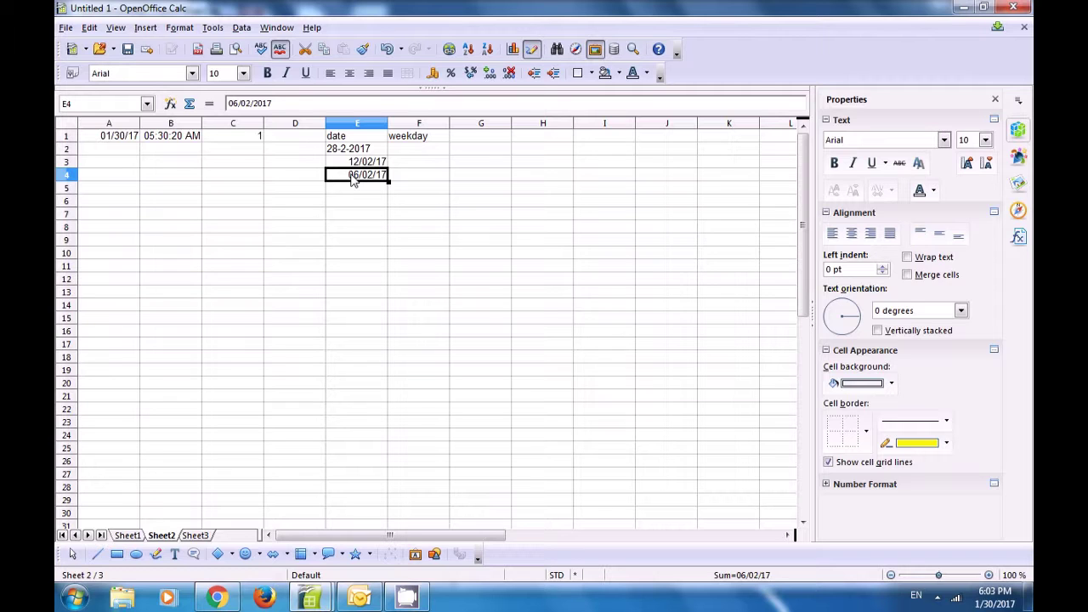
pyautogui.click(404, 179)
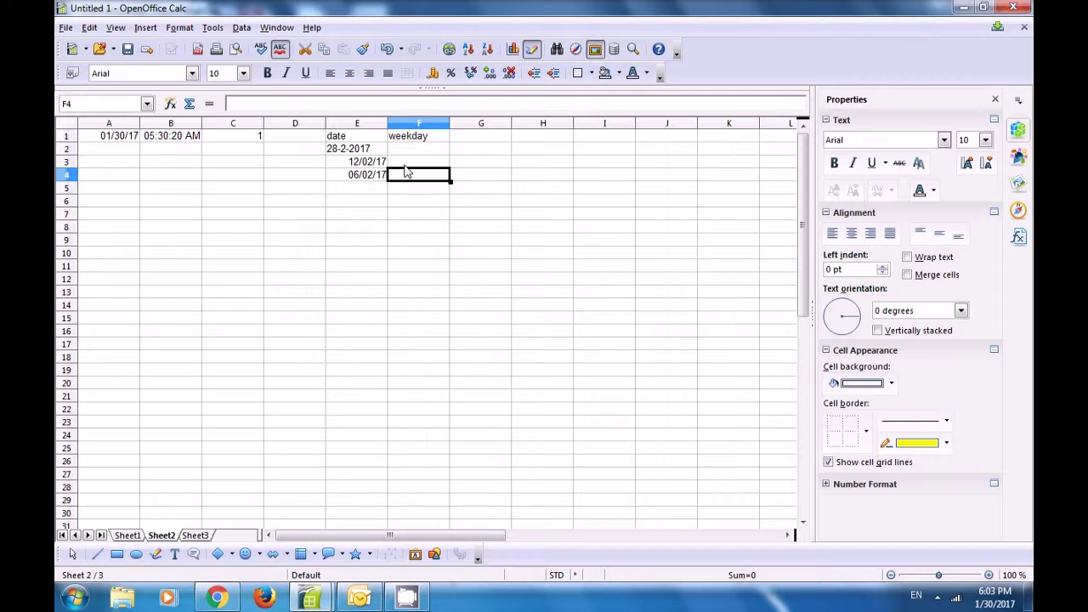
pyautogui.click(406, 162)
# - Enter the formula =weekday(28-2-2017;1) in cell F2 under the weekday heading and reselect that cell
pyautogui.click(407, 151)
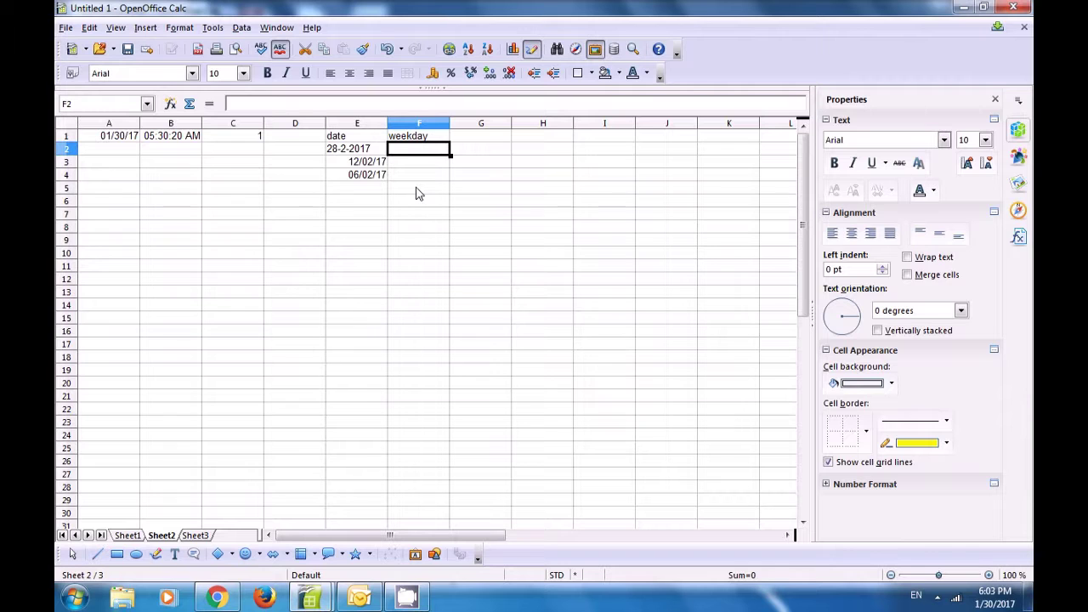
pyautogui.write('=w')
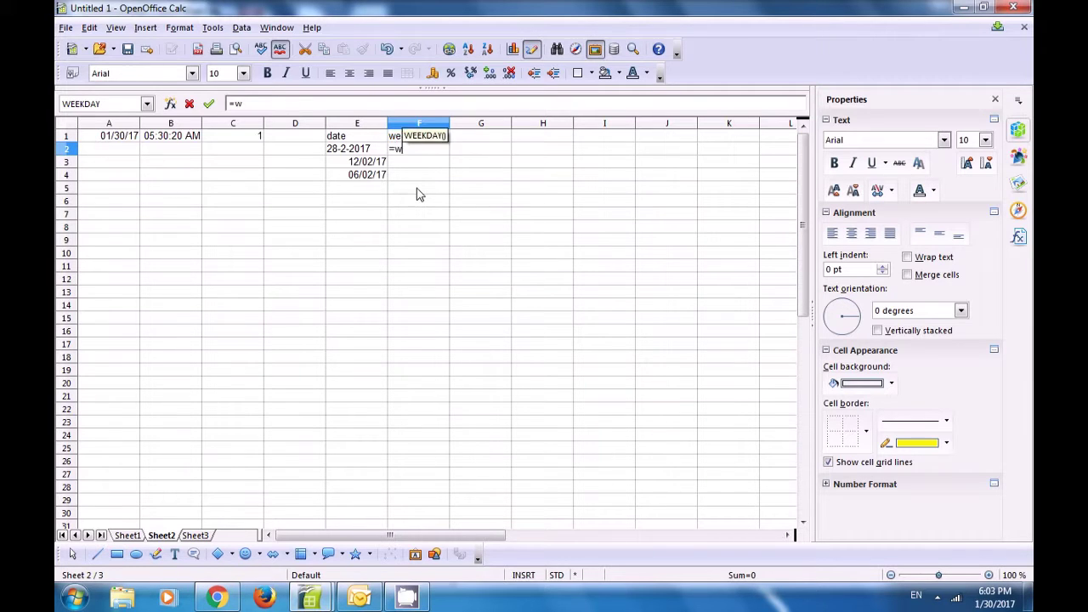
pyautogui.write('eekd')
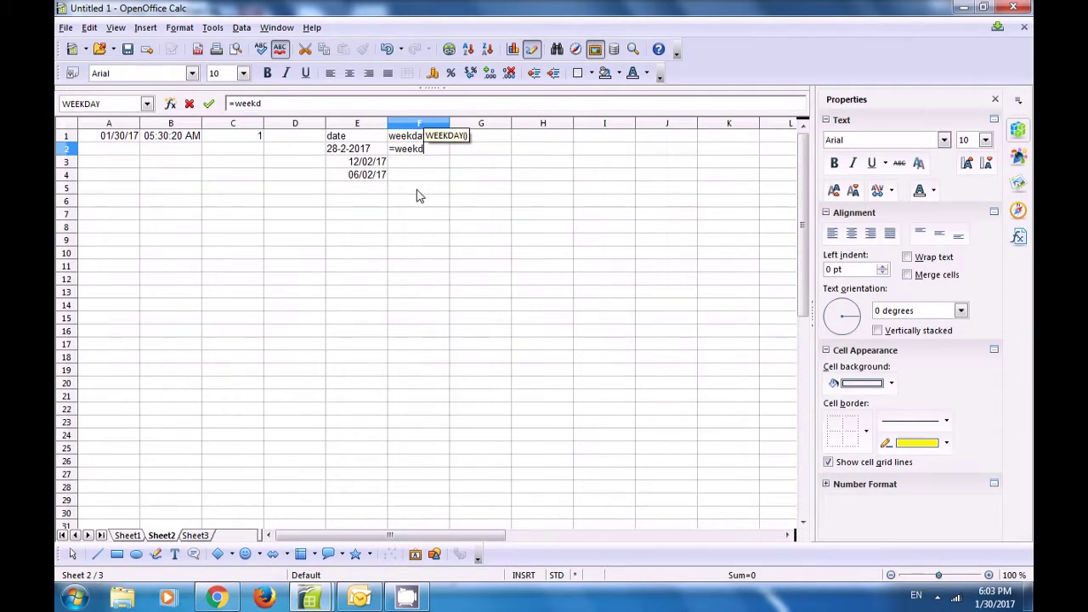
pyautogui.write('ay')
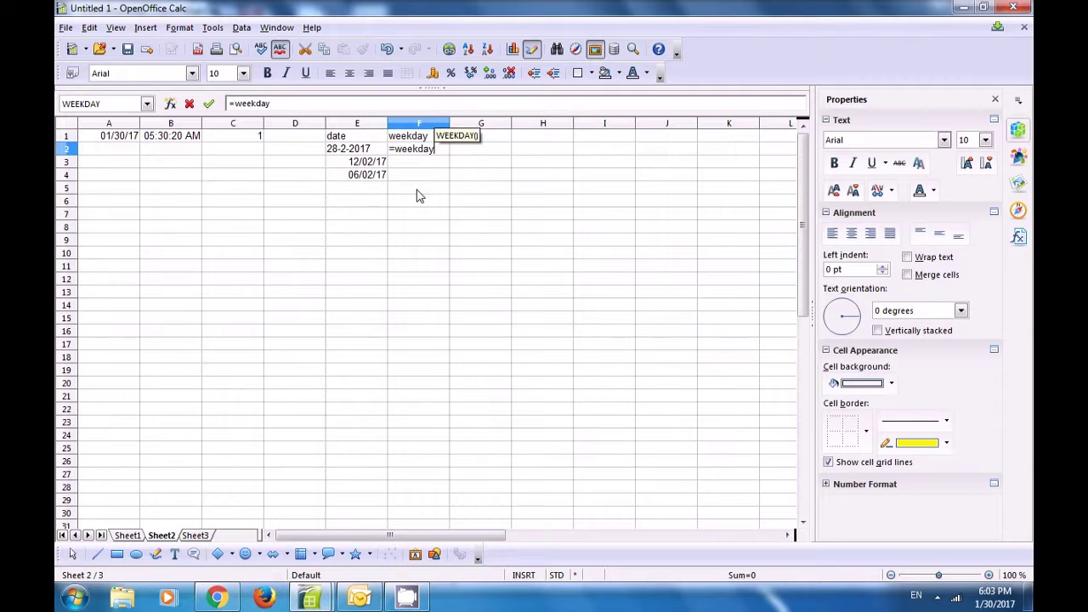
pyautogui.write('(')
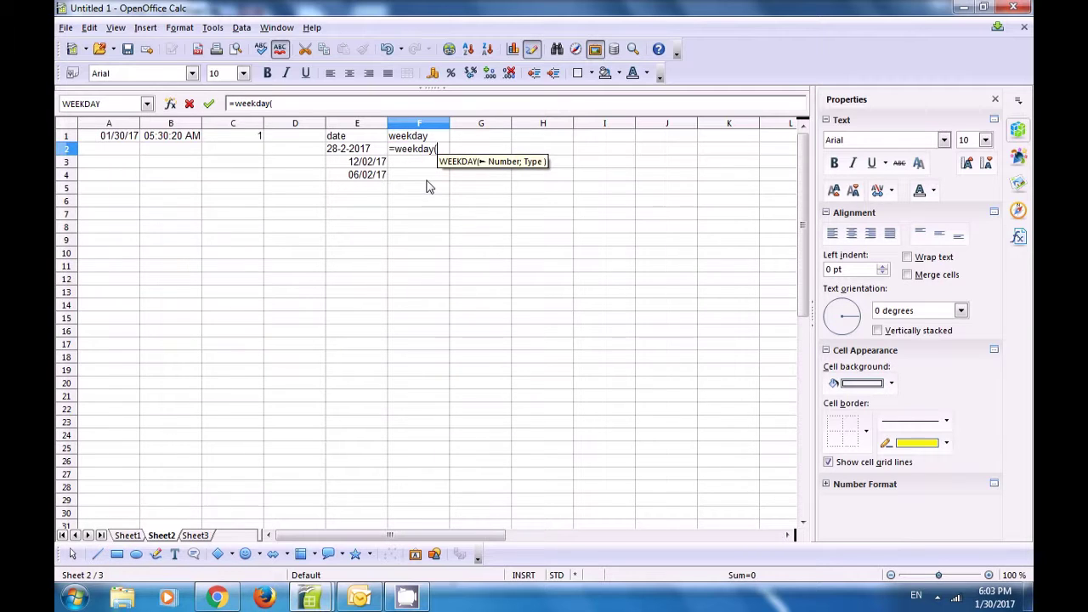
pyautogui.write('28')
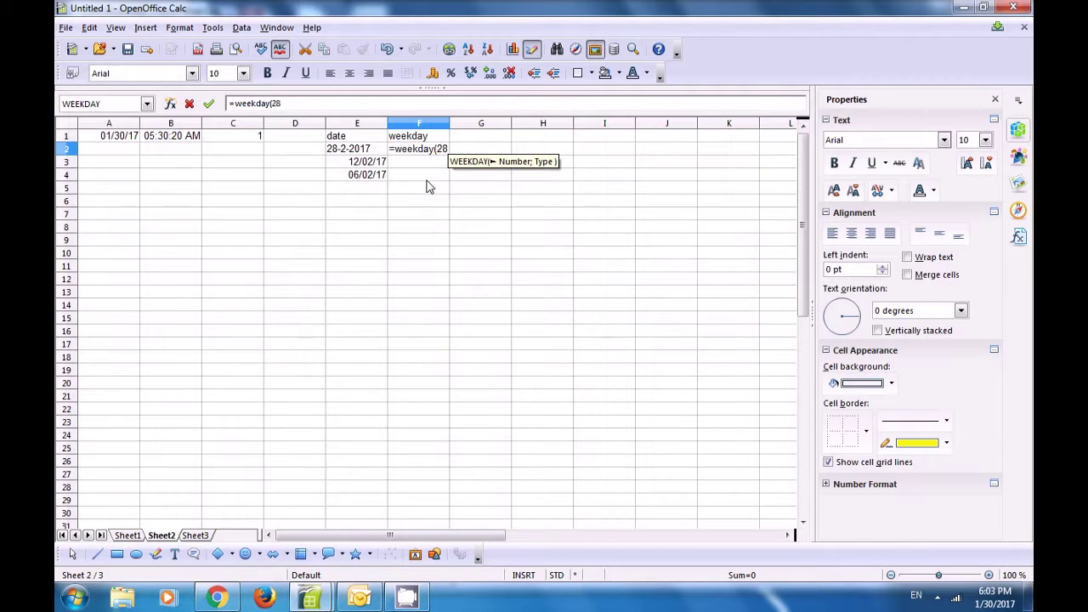
pyautogui.write('-2-2017')
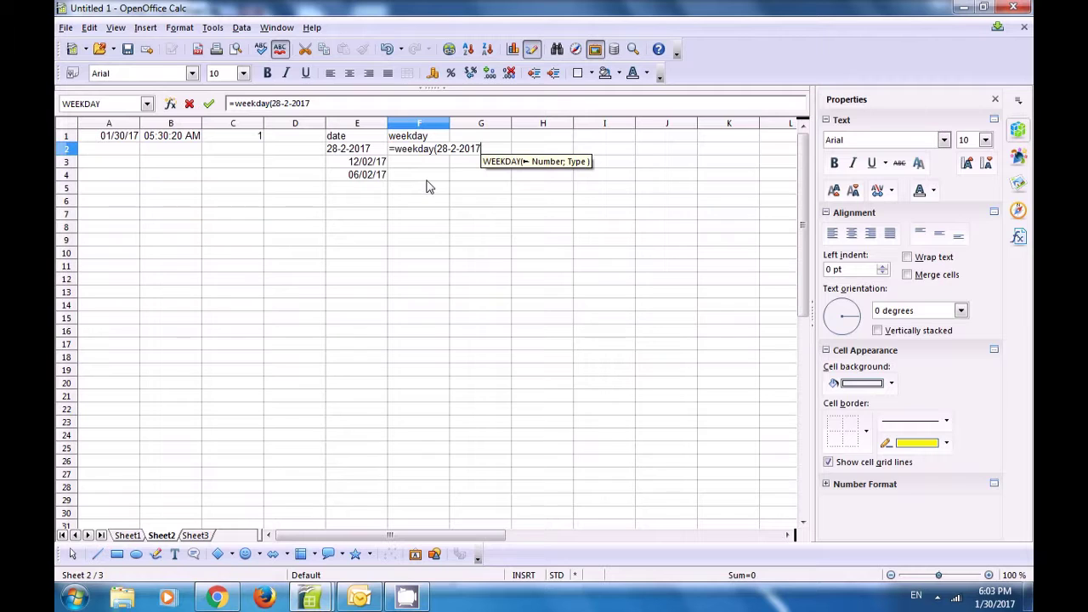
pyautogui.write(';')
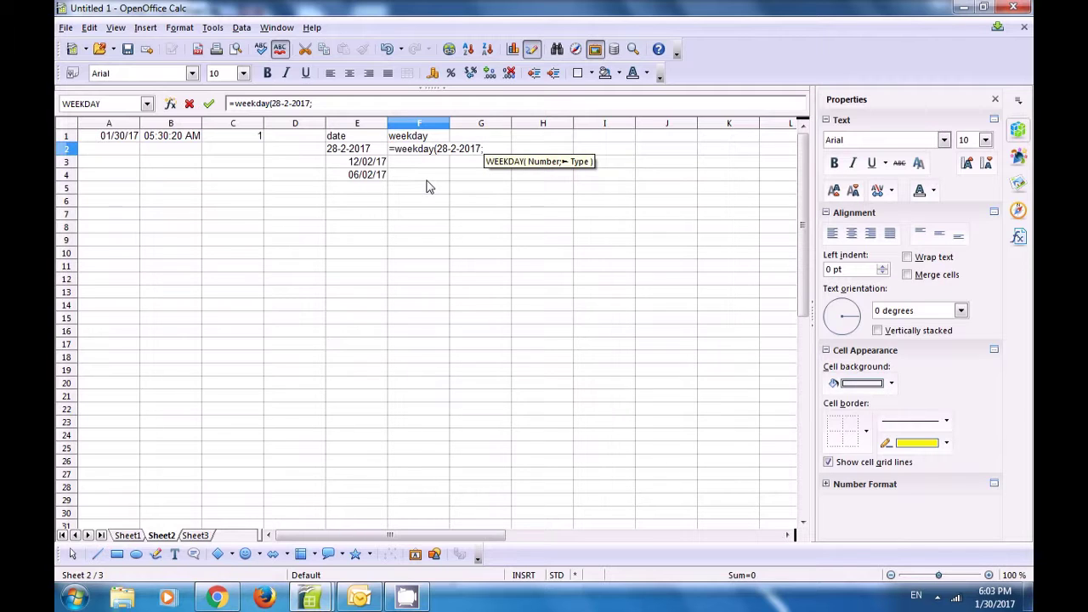
pyautogui.write('1')
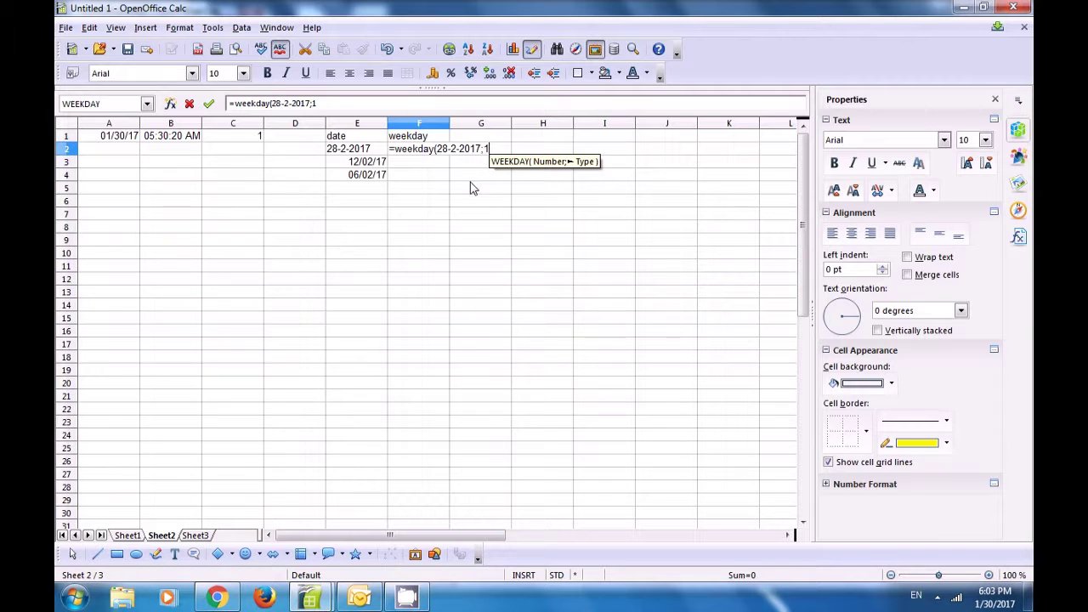
pyautogui.write(')')
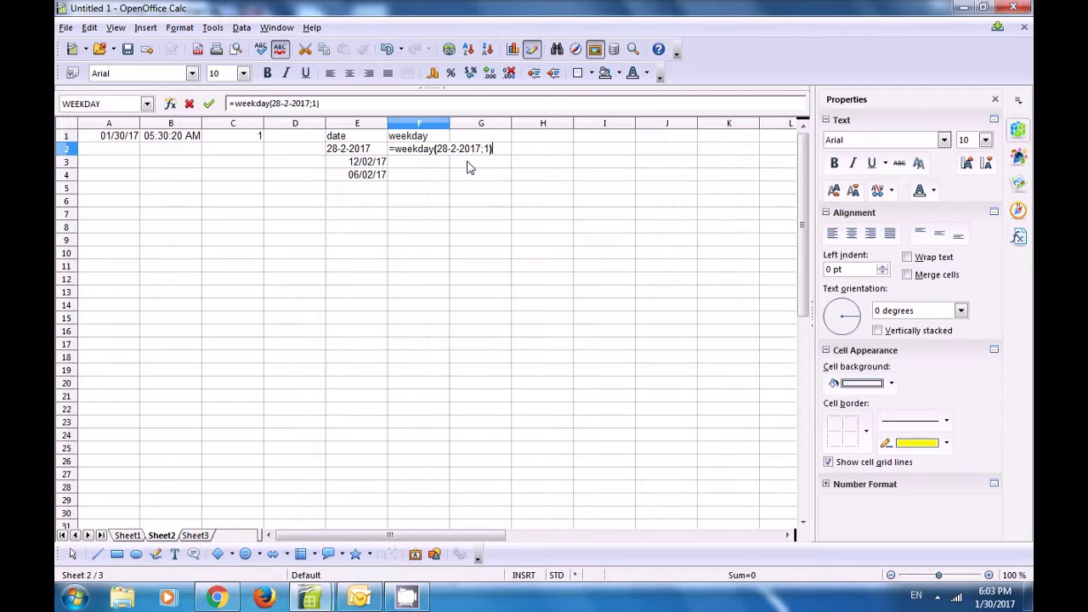
pyautogui.press('Return')
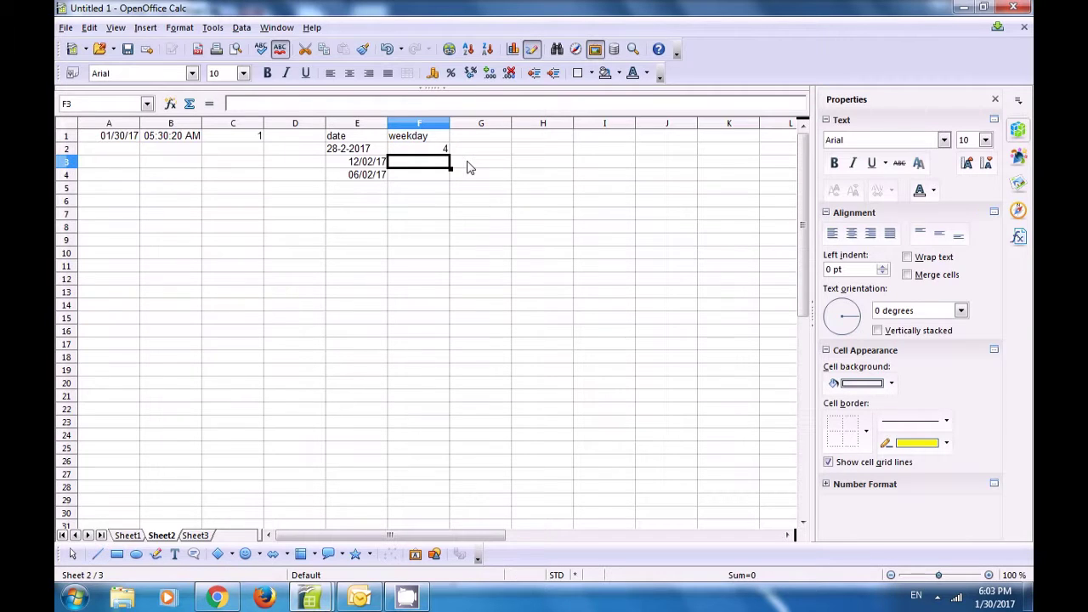
pyautogui.click(437, 150)
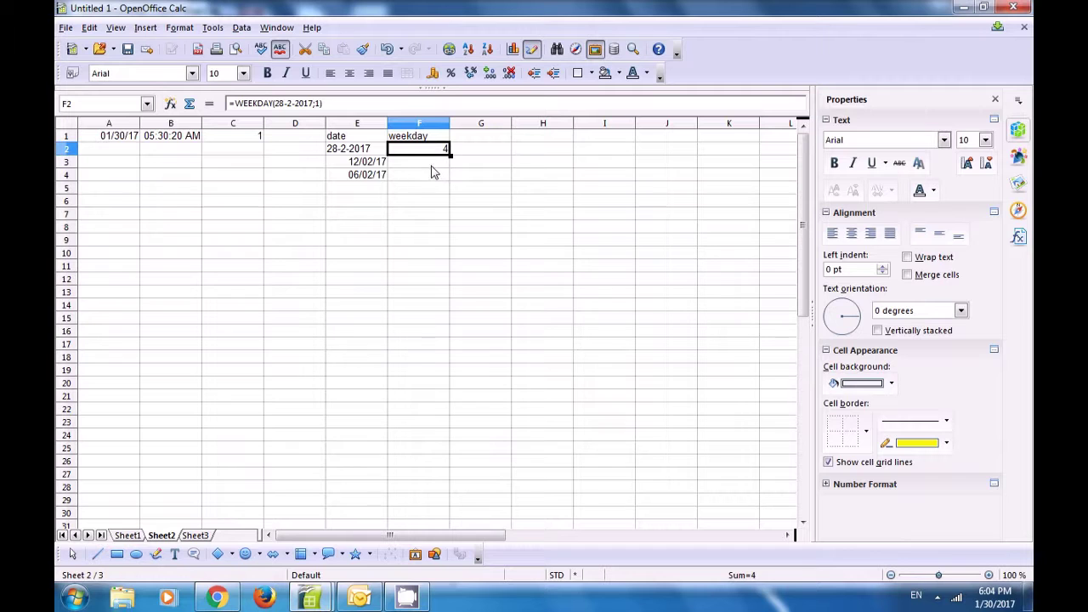
# - Enter the formula =weekday(12-2-2017;1) in cell F3 of the weekday column and reselect that cell
pyautogui.click(432, 165)
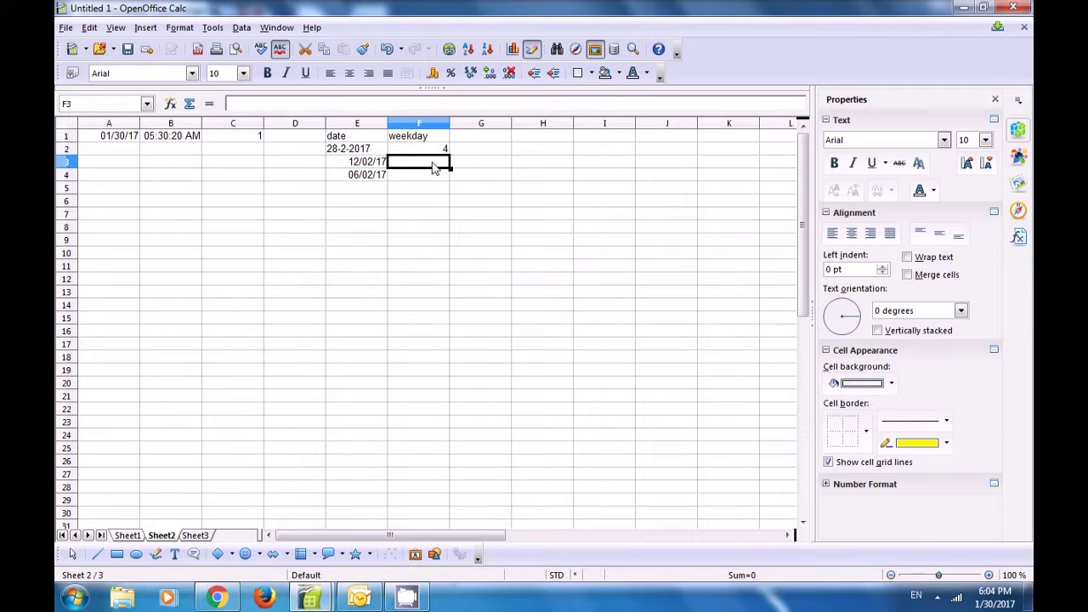
pyautogui.write('=')
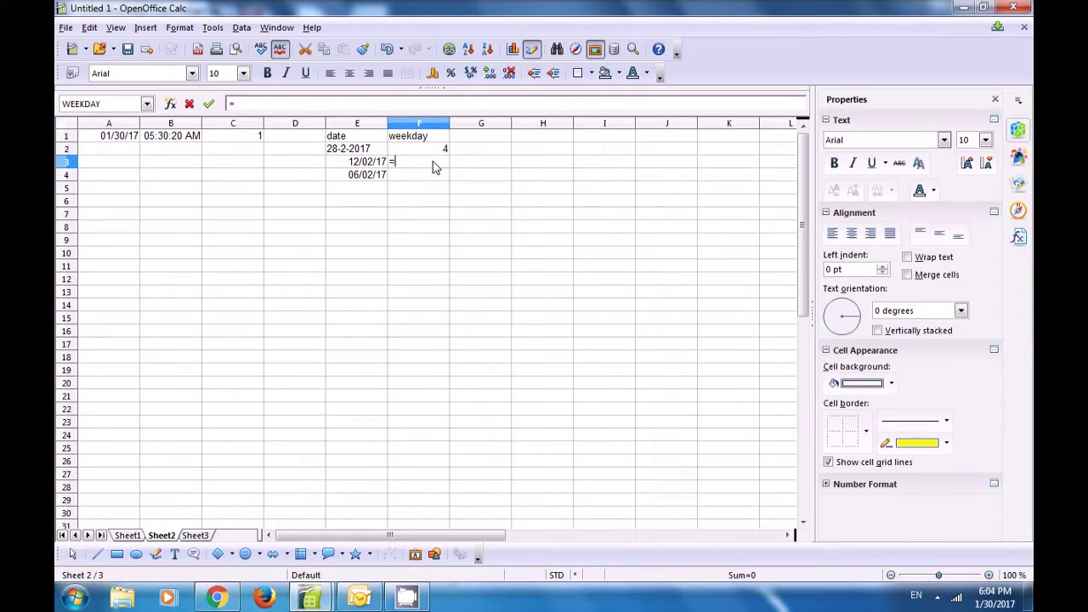
pyautogui.write('weeda')
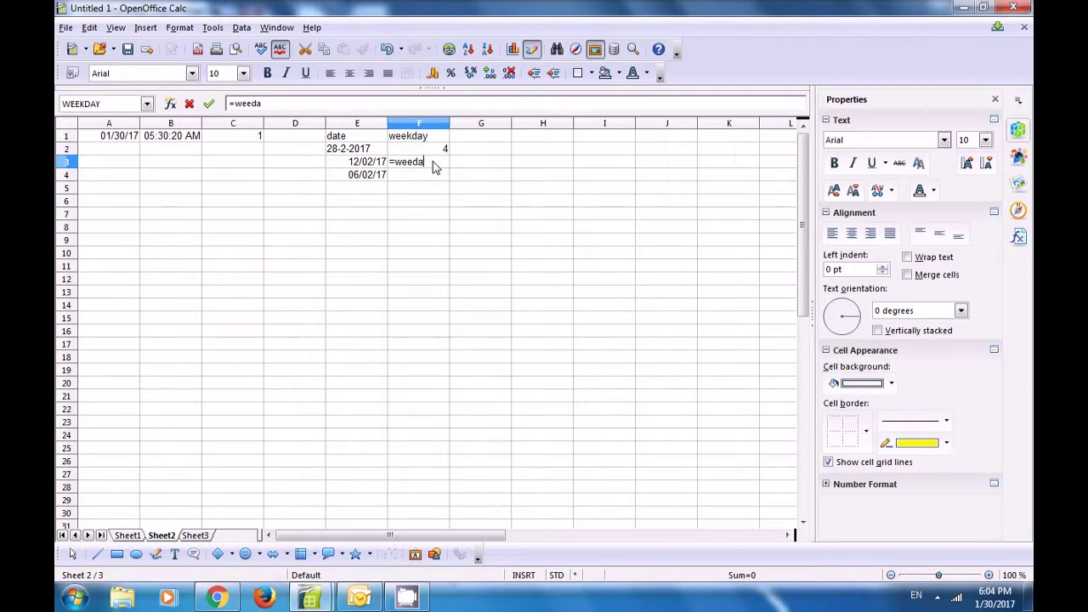
pyautogui.press('BackSpace')
pyautogui.press('BackSpace')
pyautogui.write('k')
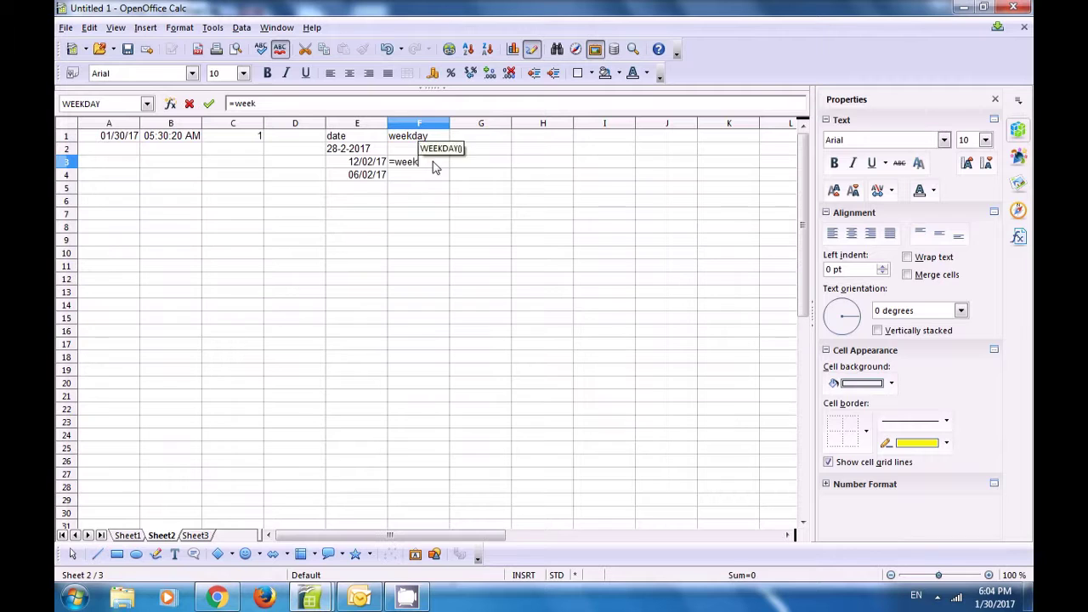
pyautogui.write('day')
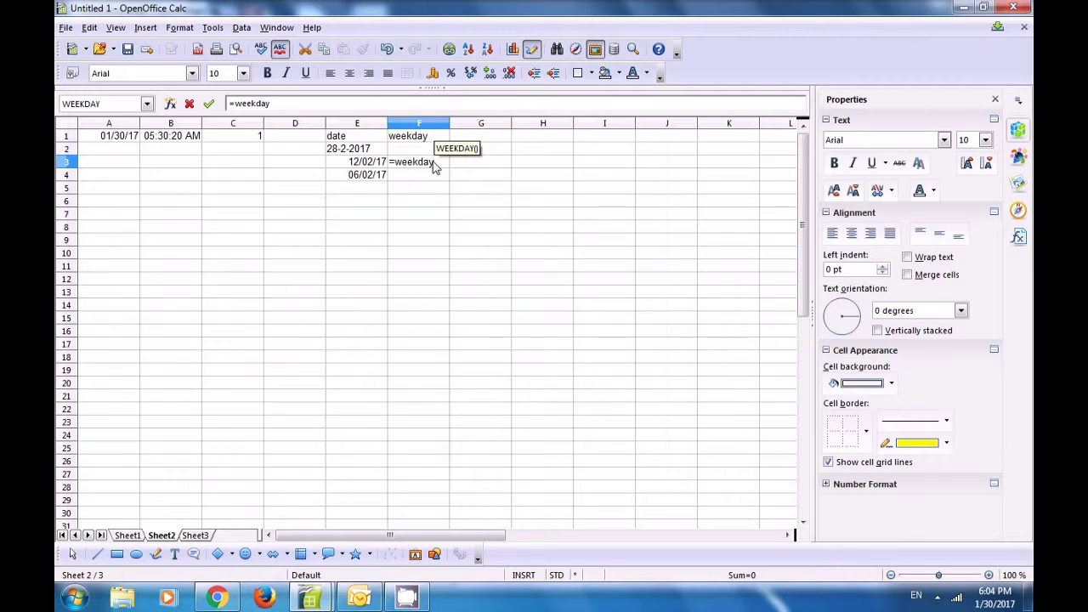
pyautogui.write('(')
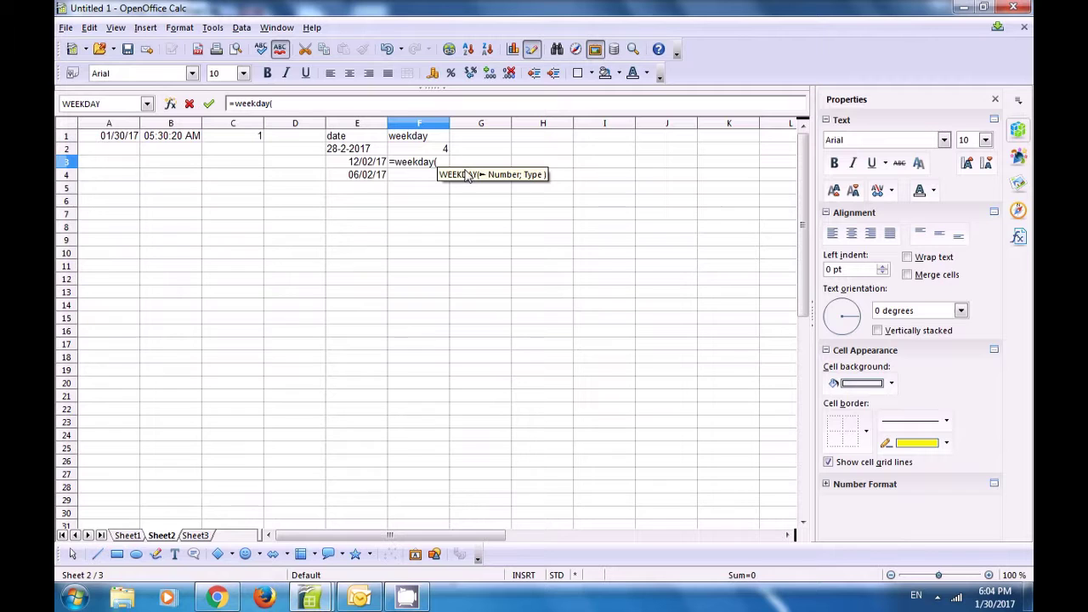
pyautogui.write('12-')
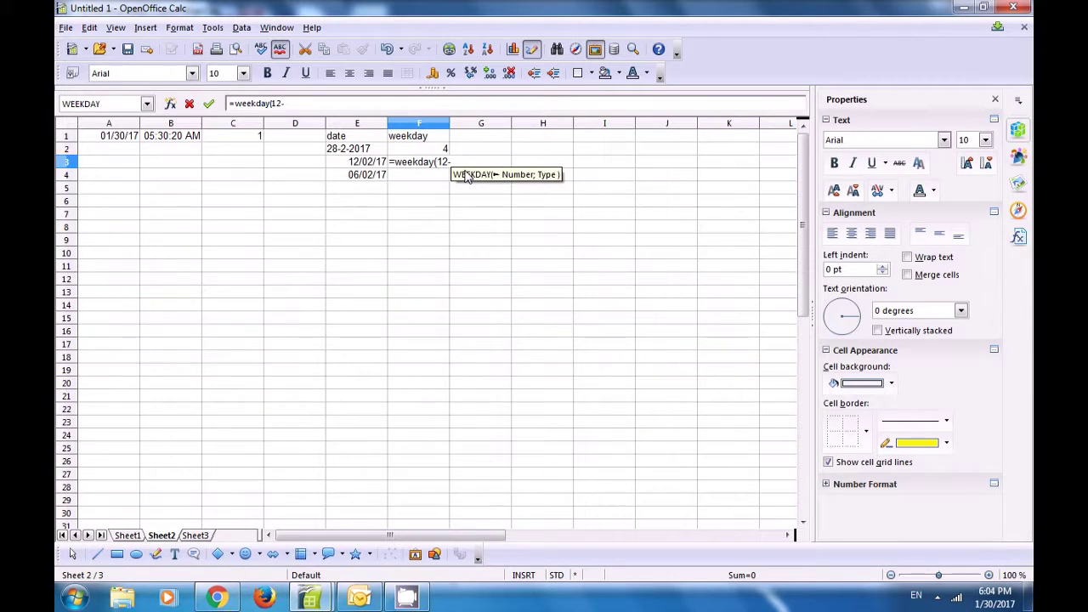
pyautogui.write('2-2017')
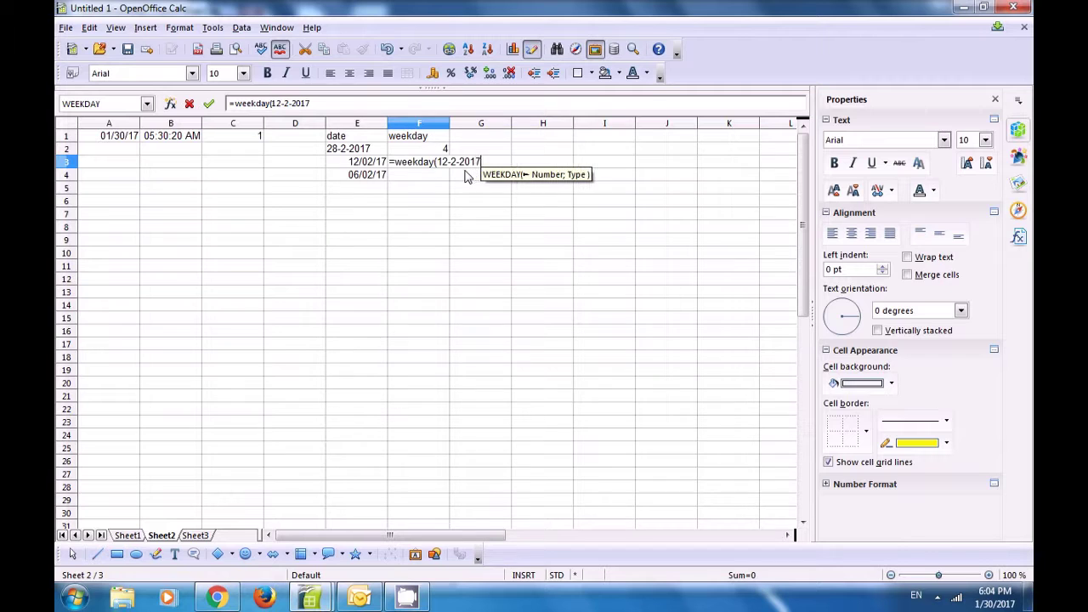
pyautogui.write(';1')
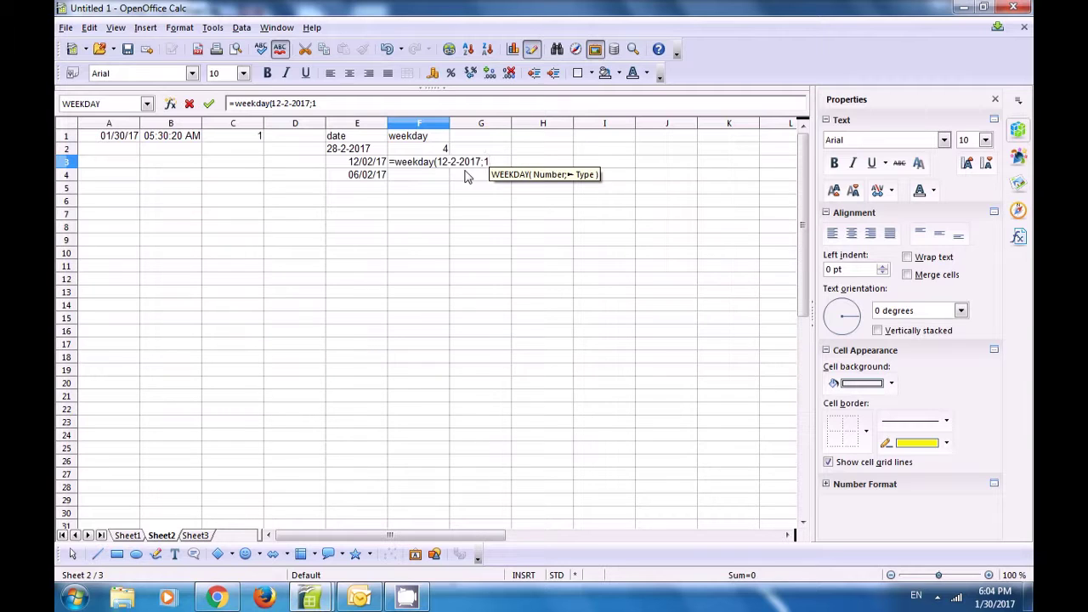
pyautogui.write(')')
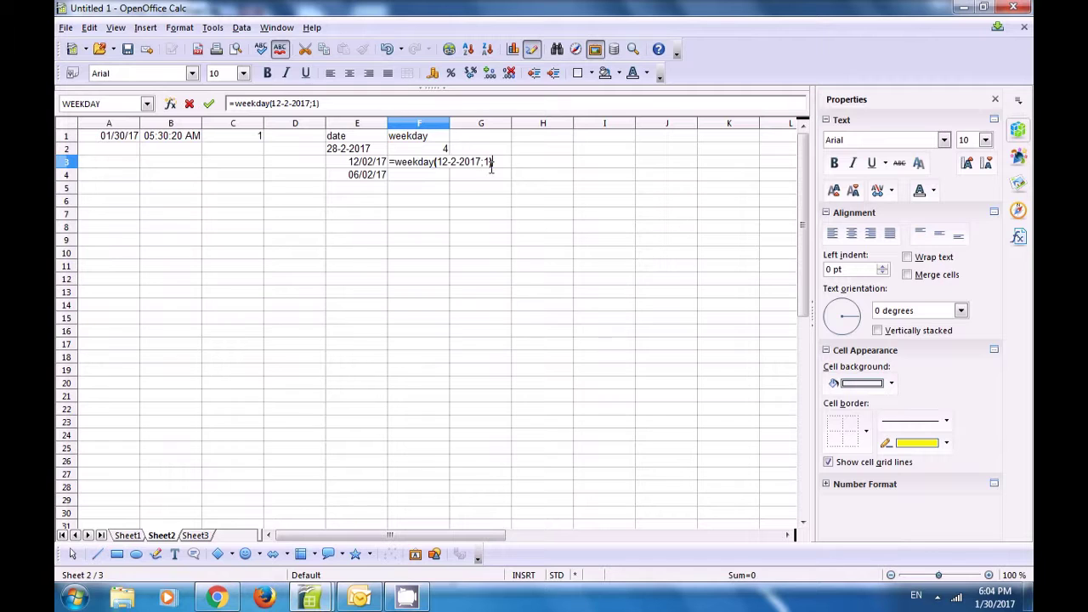
pyautogui.press('Return')
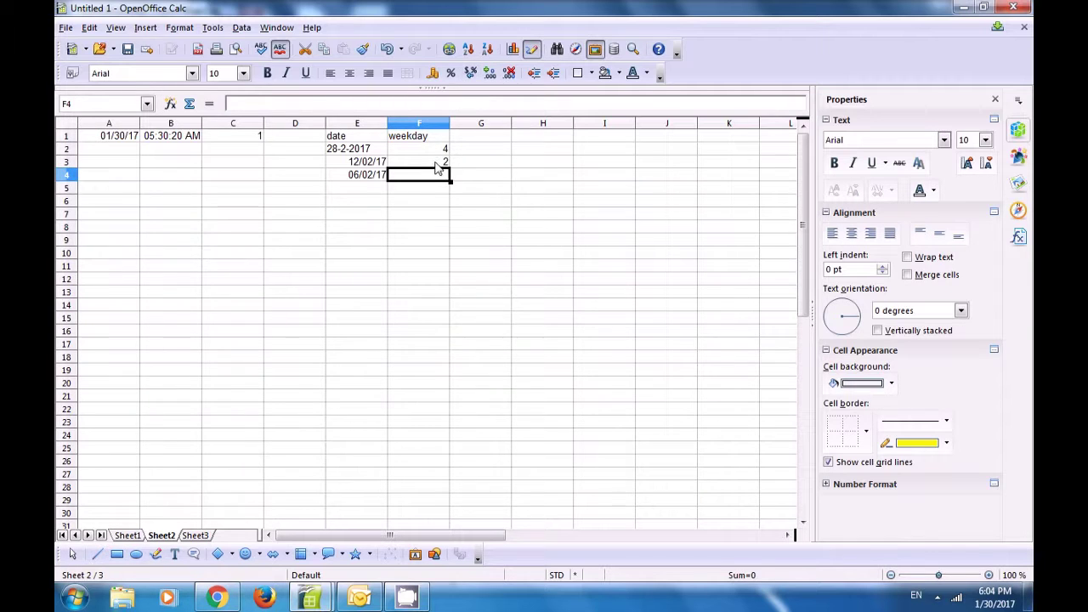
pyautogui.click(439, 168)
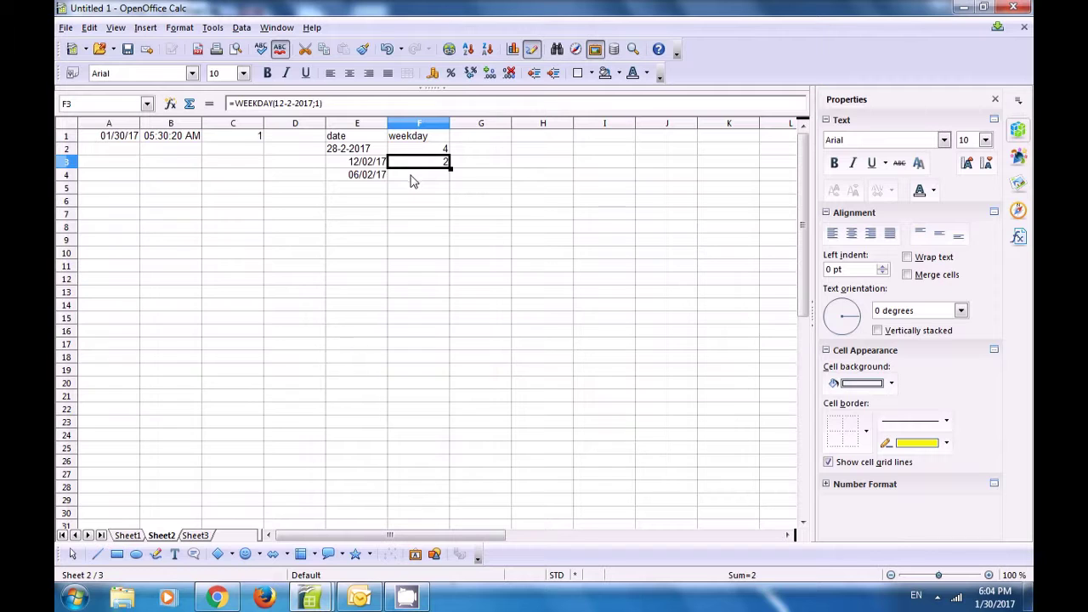
# - Enter the formula =weekday(6-2-2017;1) in cell F4 of the weekday column and check the resulting cell
pyautogui.click(411, 177)
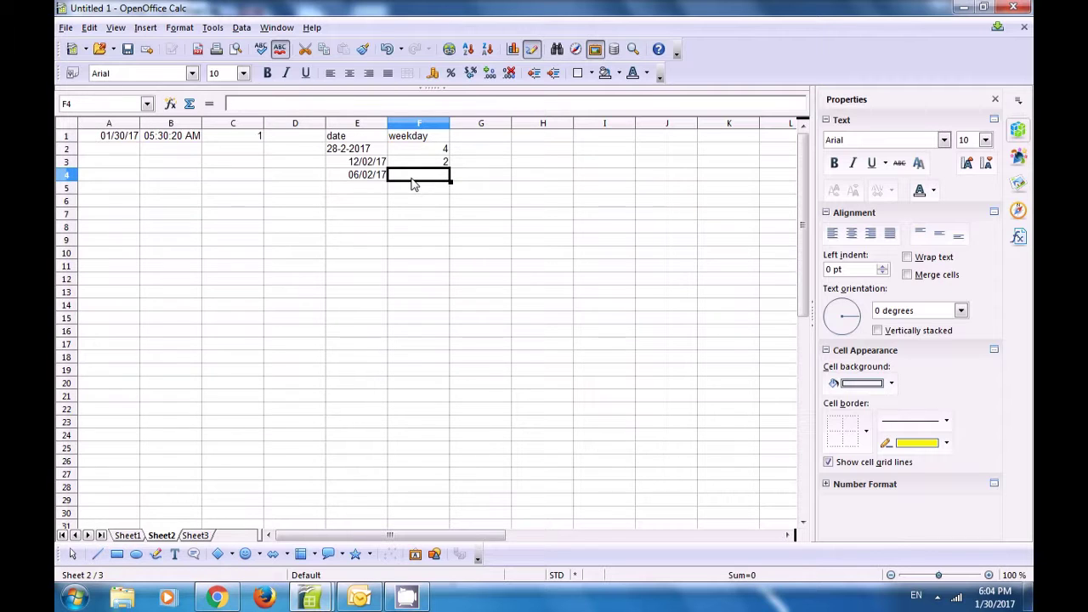
pyautogui.write('=')
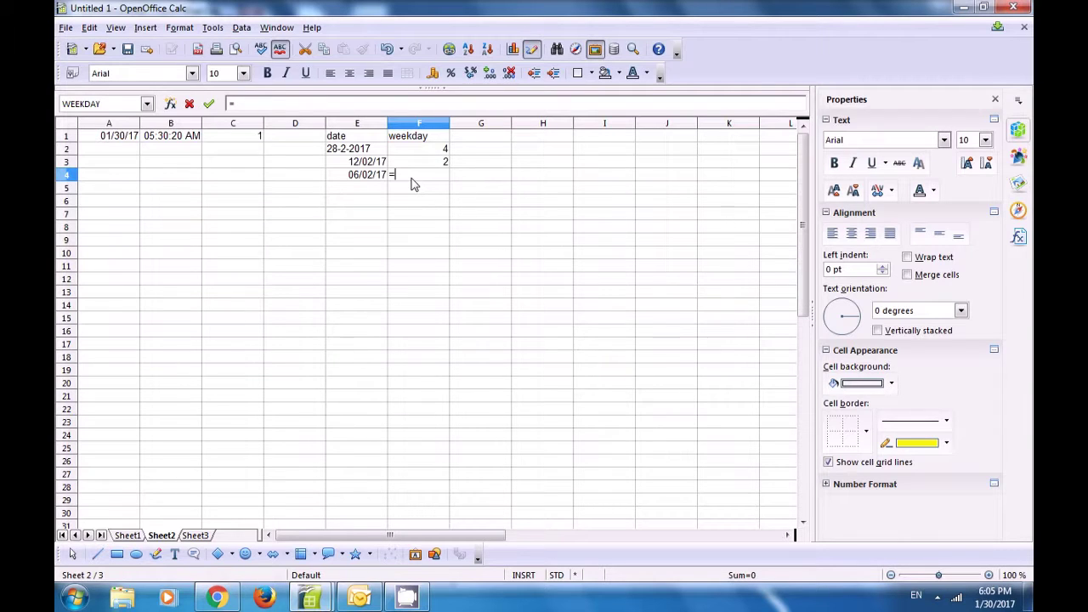
pyautogui.write('weekday')
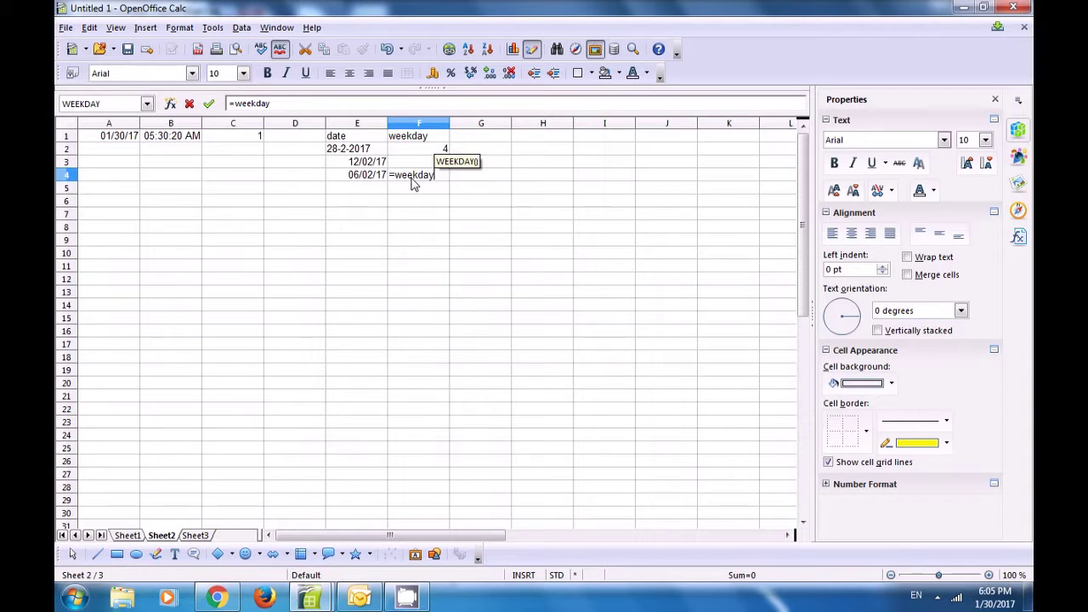
pyautogui.write('(')
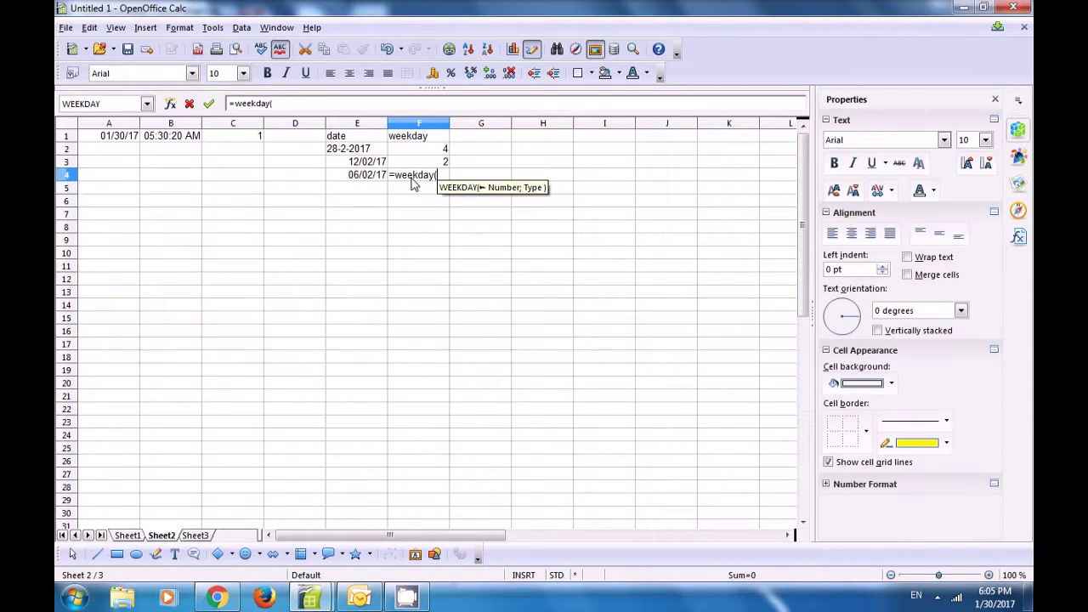
pyautogui.write('6')
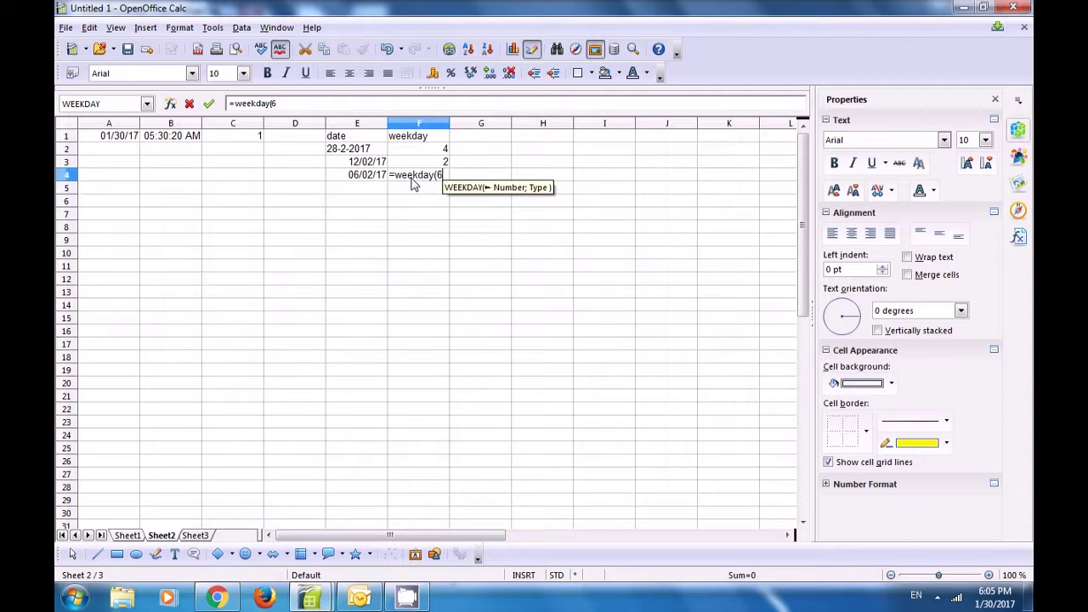
pyautogui.write('-2-')
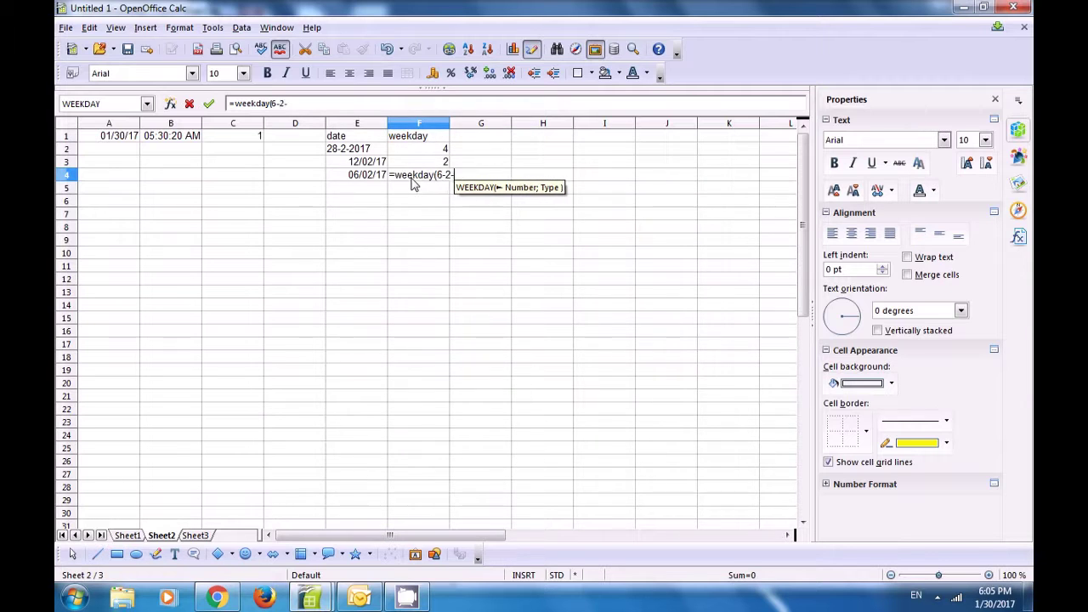
pyautogui.write('2')
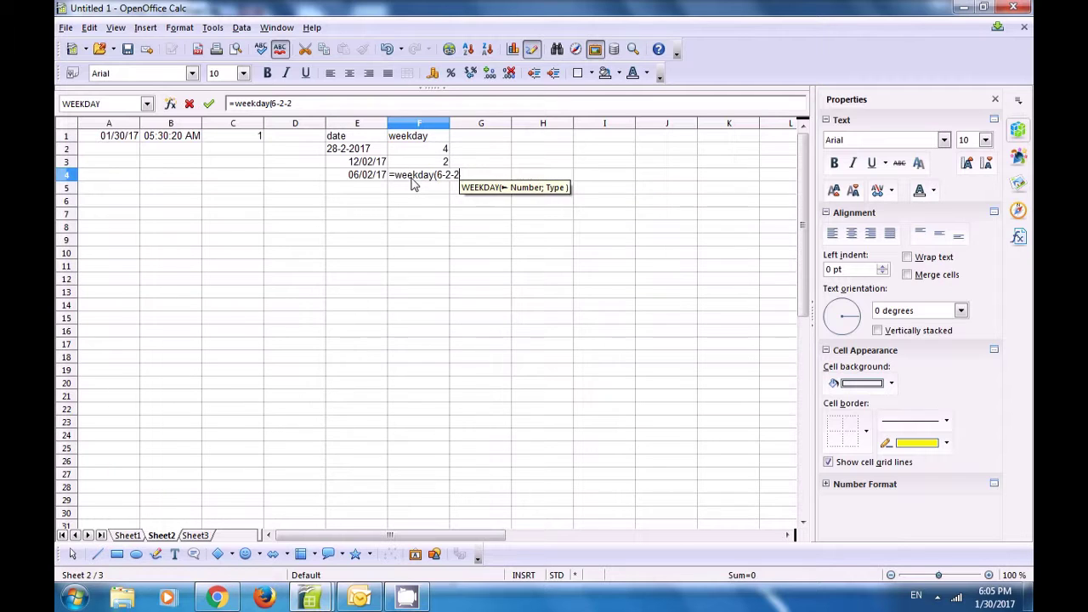
pyautogui.write('017')
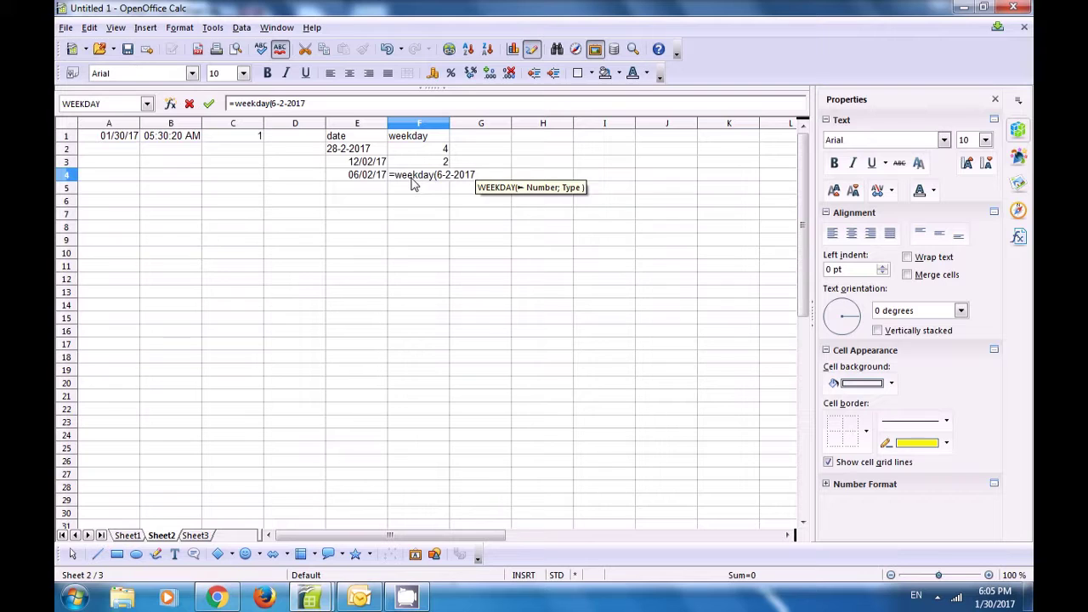
pyautogui.write(';')
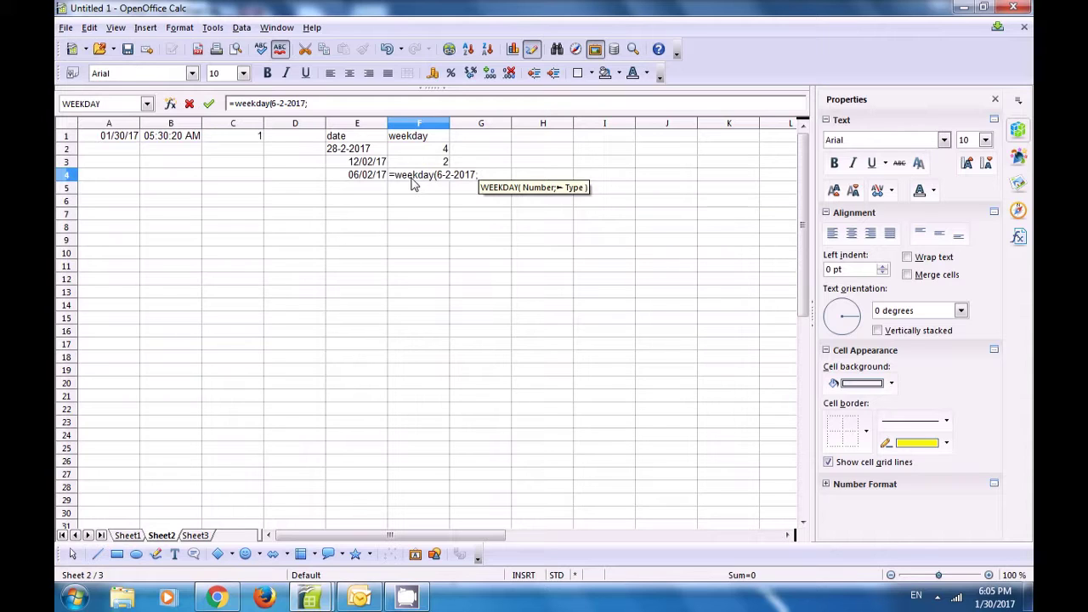
pyautogui.write('1')
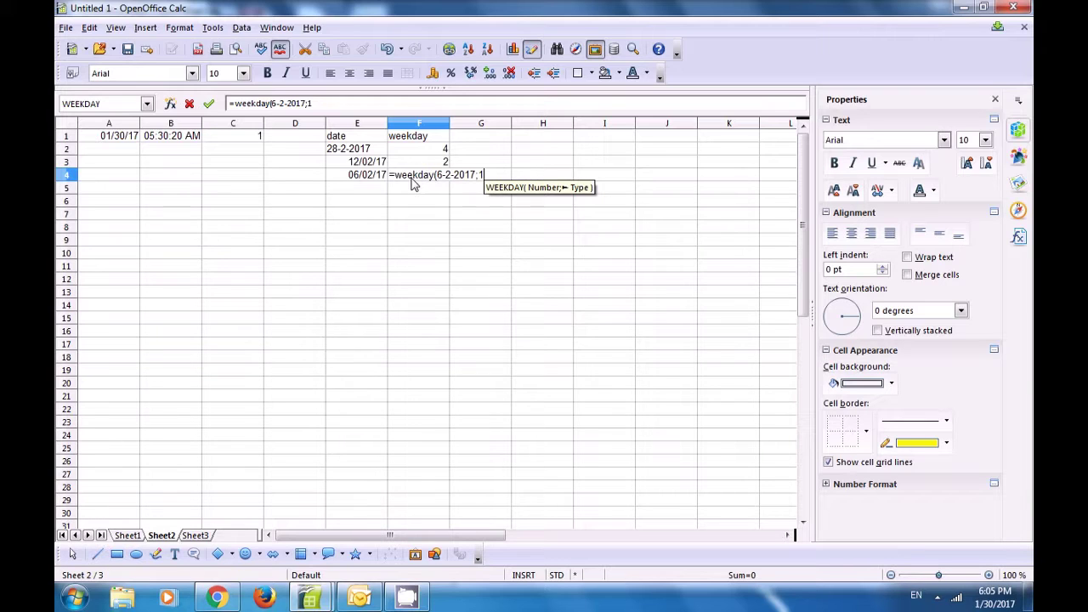
pyautogui.write(')')
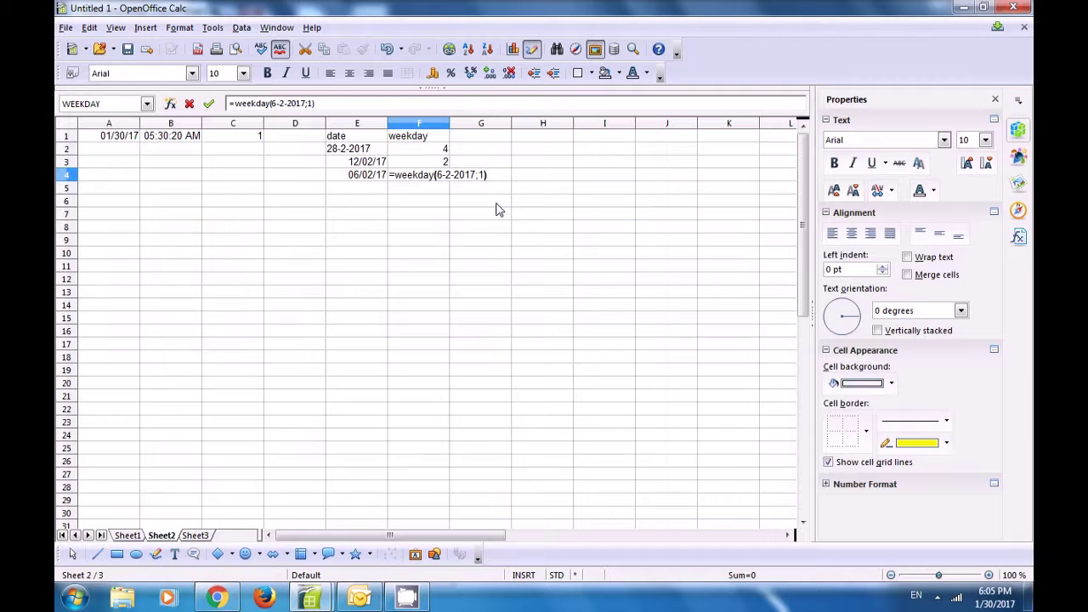
pyautogui.press('Return')
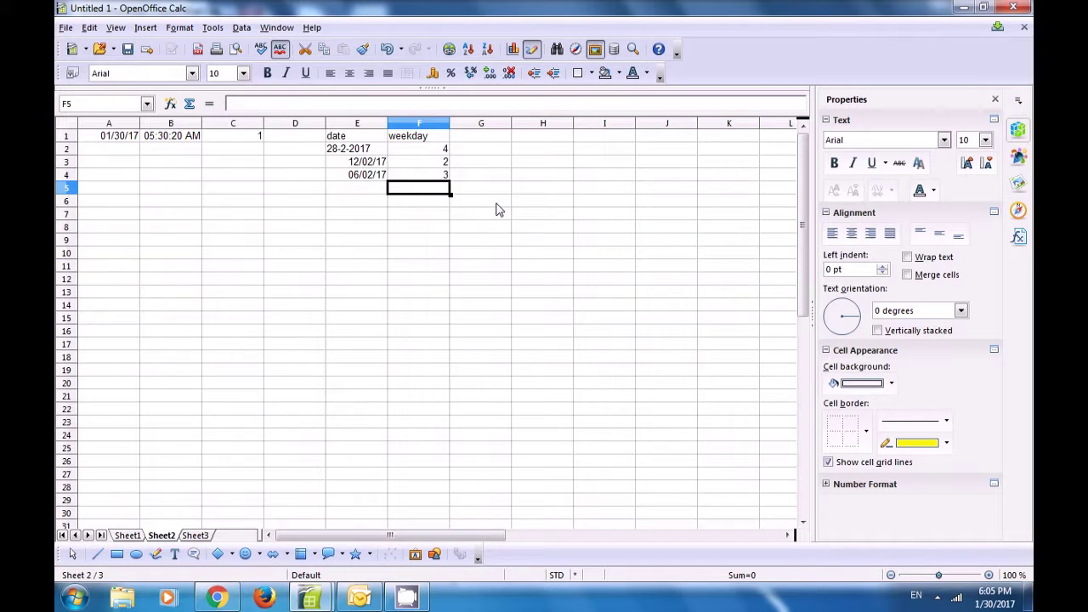
pyautogui.click(438, 176)
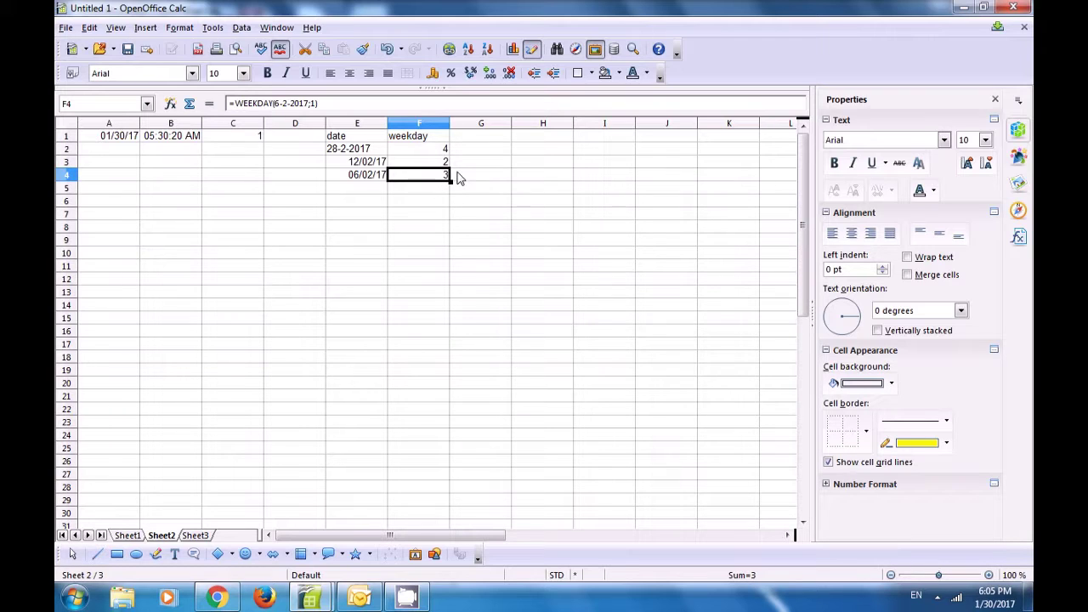
pyautogui.click(474, 179)
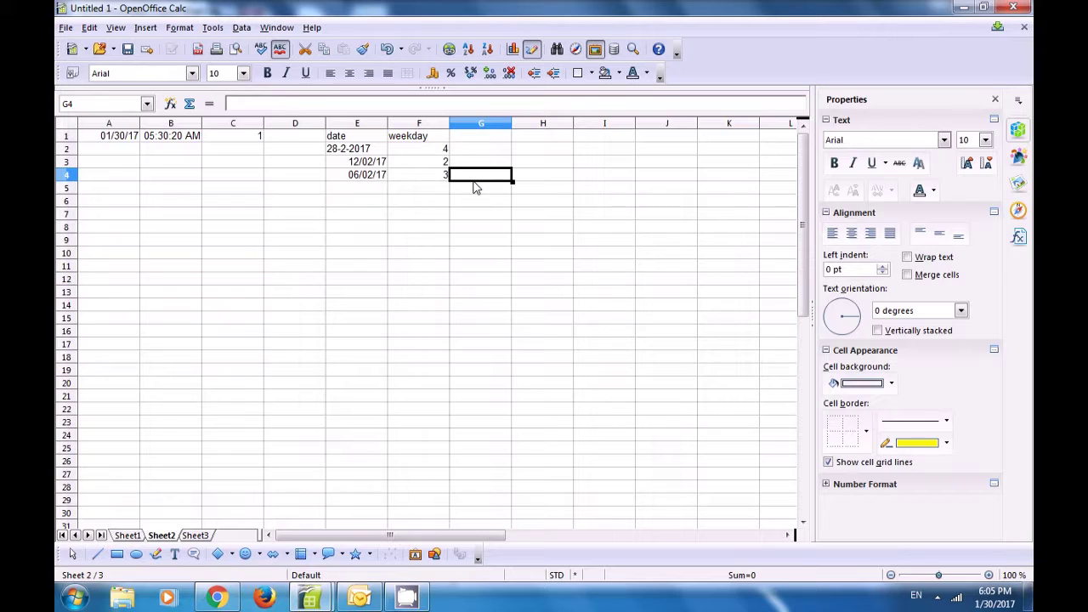
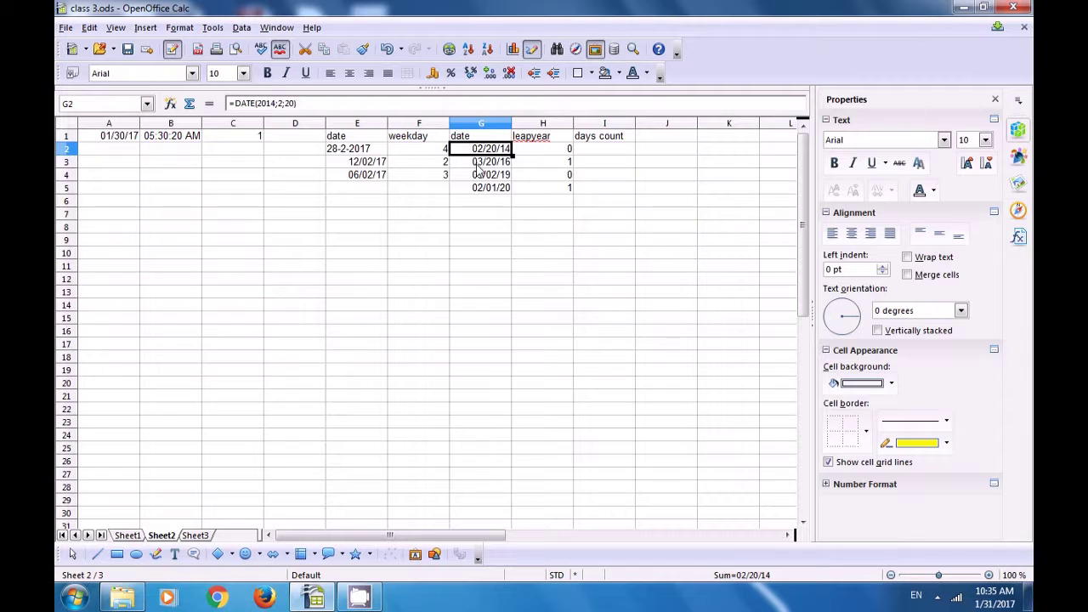
# - Inspect the contents of date cells G4 and G5, and of E3 in the first date column
pyautogui.click(477, 177)
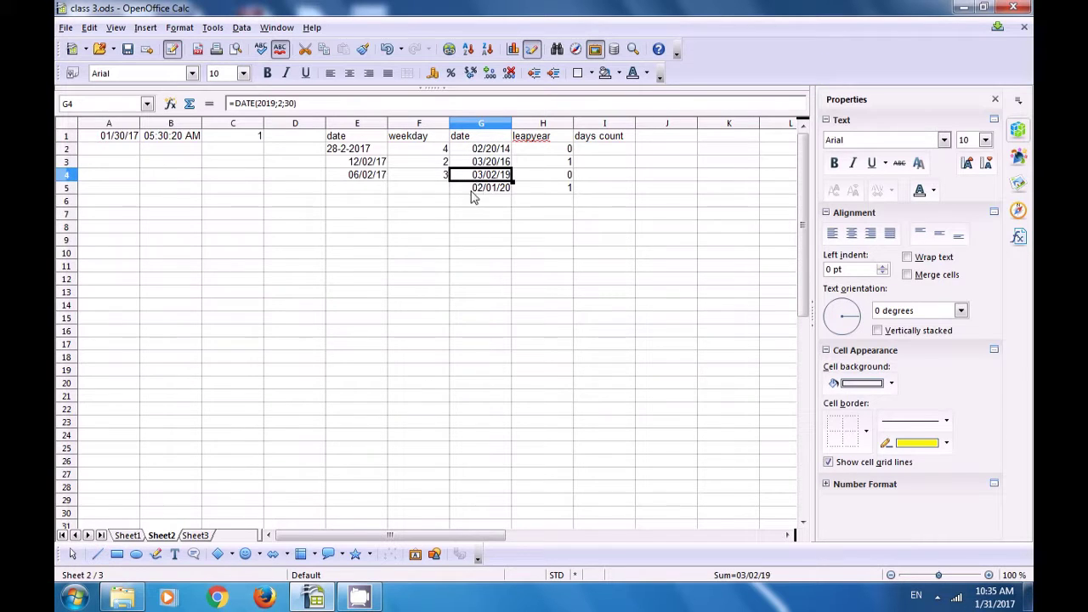
pyautogui.click(476, 189)
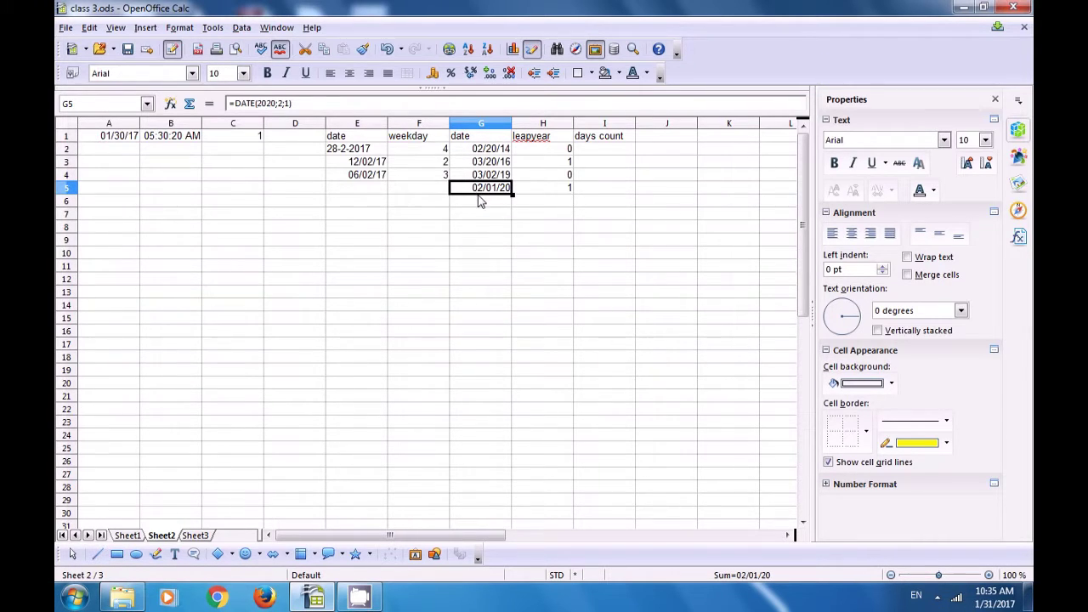
pyautogui.click(355, 164)
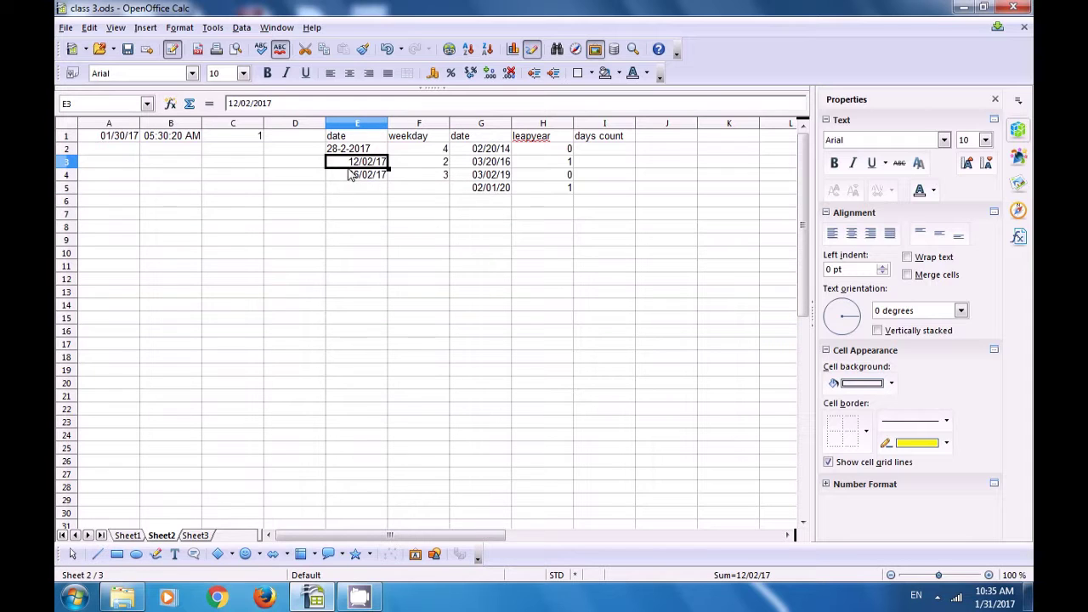
# - Enter the formula =daysinmonth(G2) in cell I2 under the days count heading and compare it with the date in G2
pyautogui.click(604, 153)
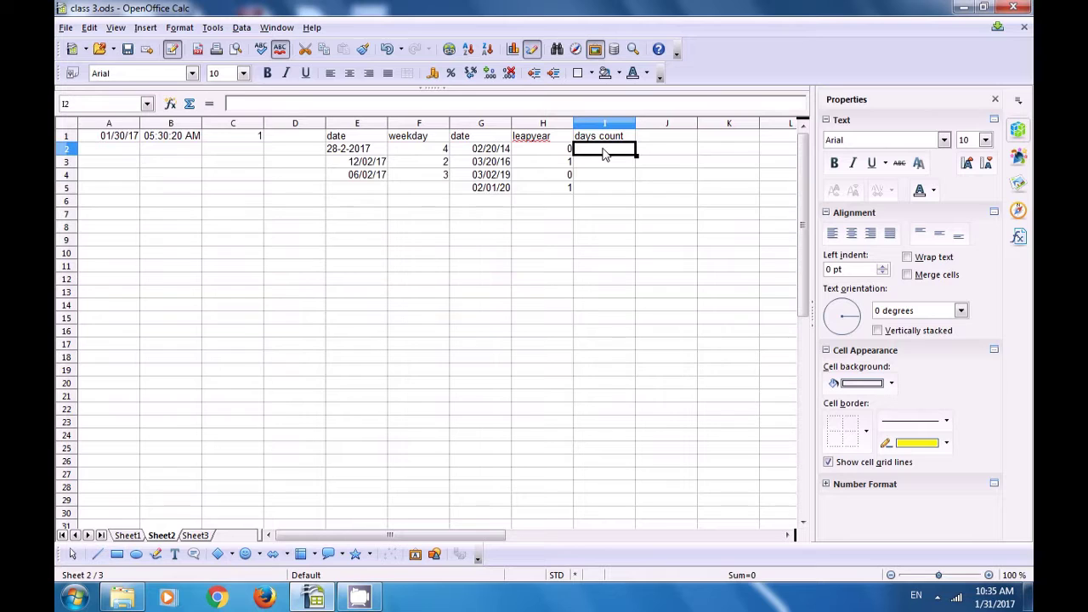
pyautogui.write('=d')
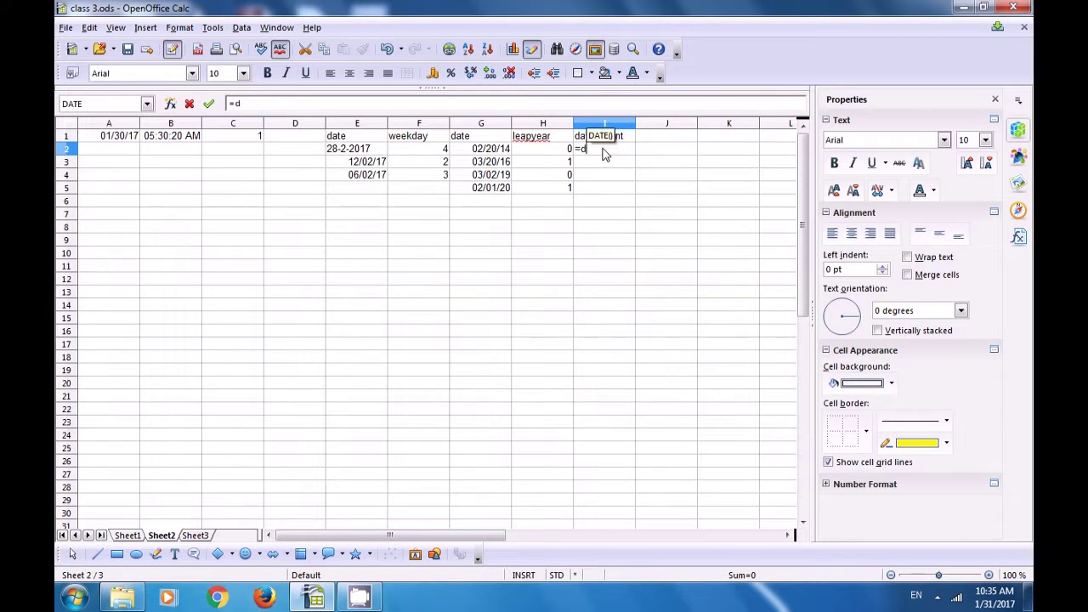
pyautogui.write('aysinmo')
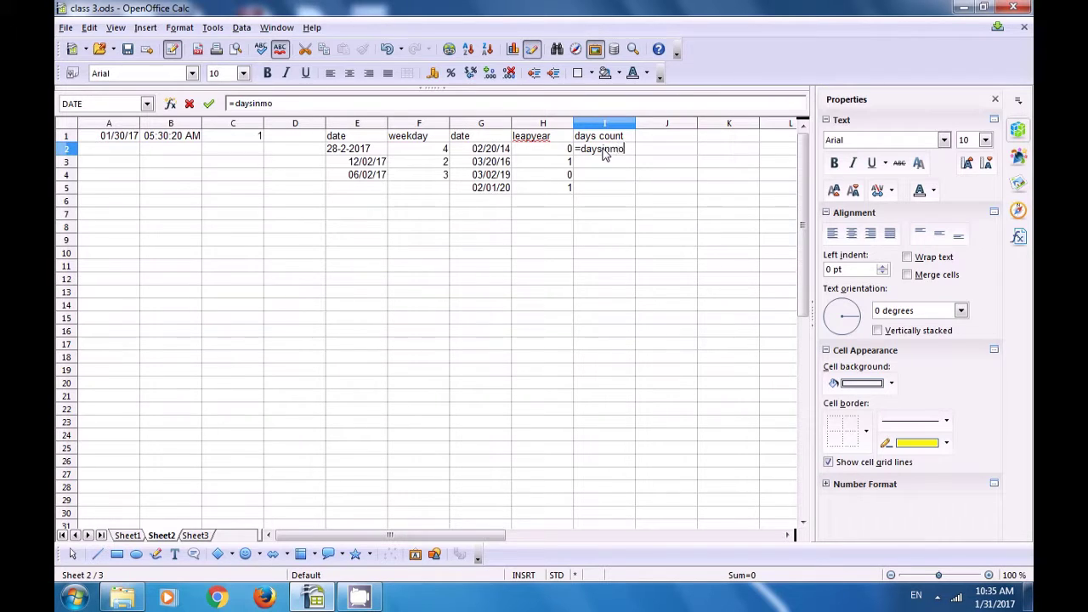
pyautogui.write('nth(')
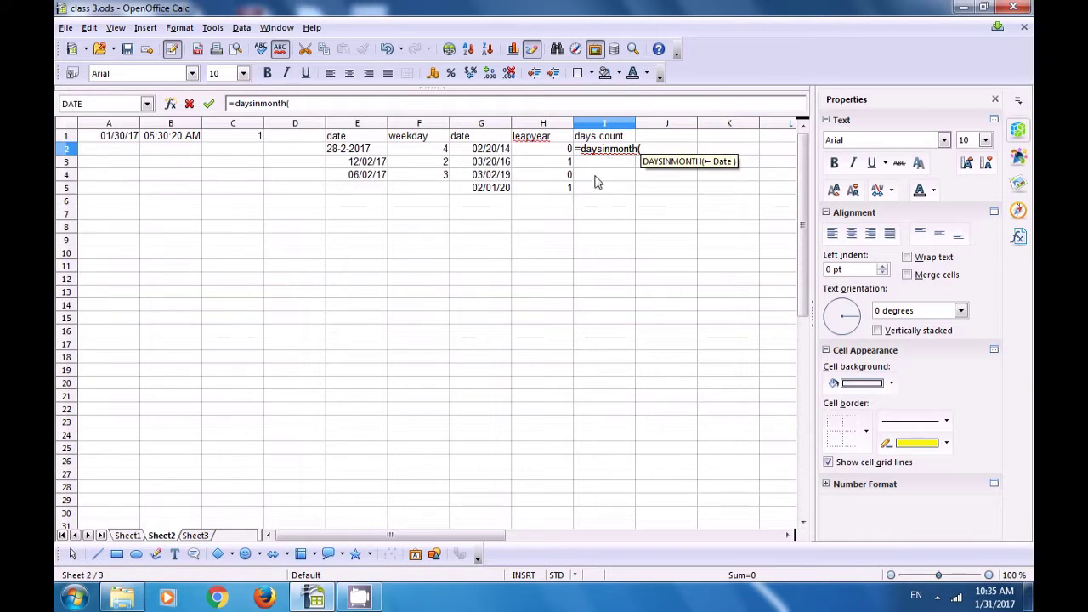
pyautogui.click(479, 152)
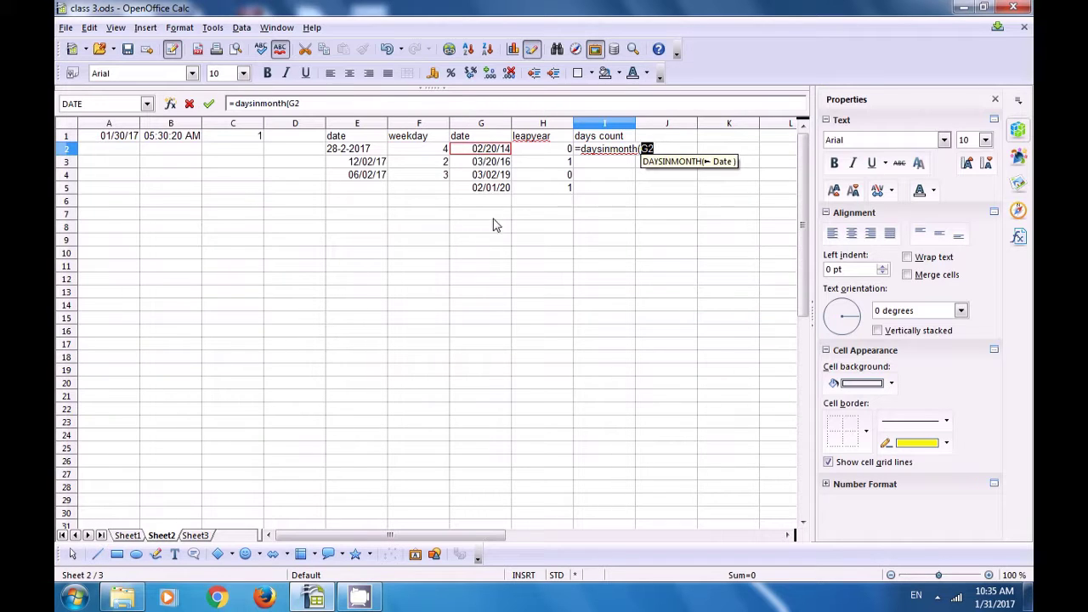
pyautogui.write(')')
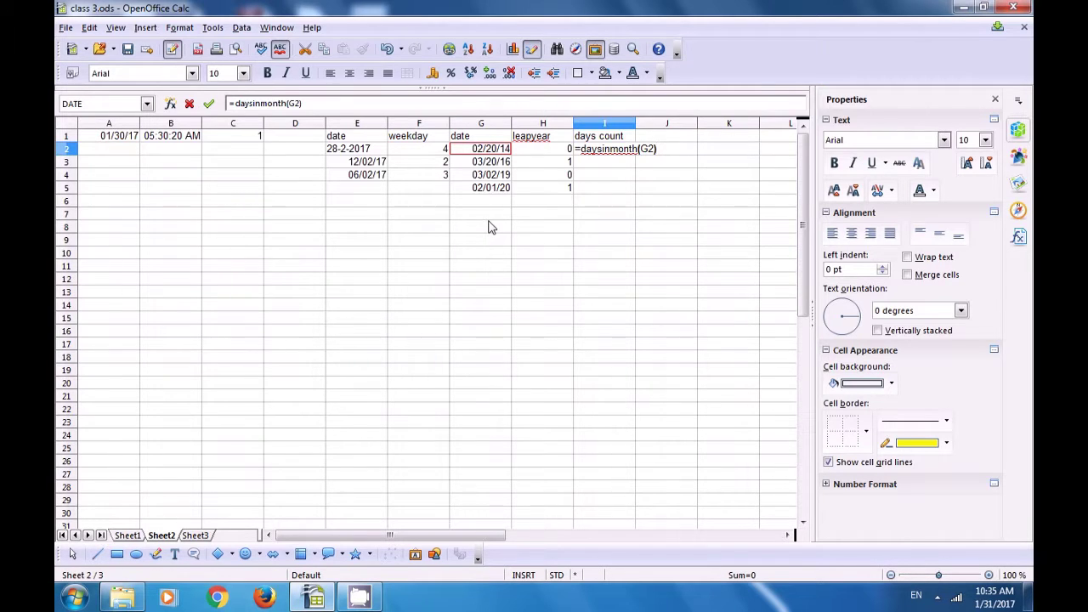
pyautogui.press('Return')
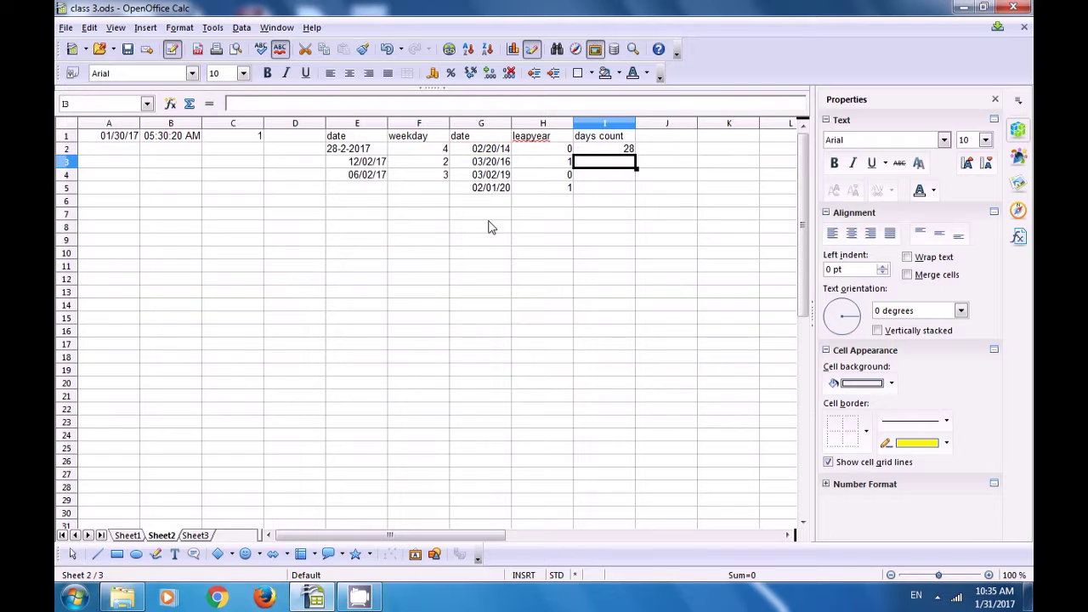
pyautogui.click(625, 152)
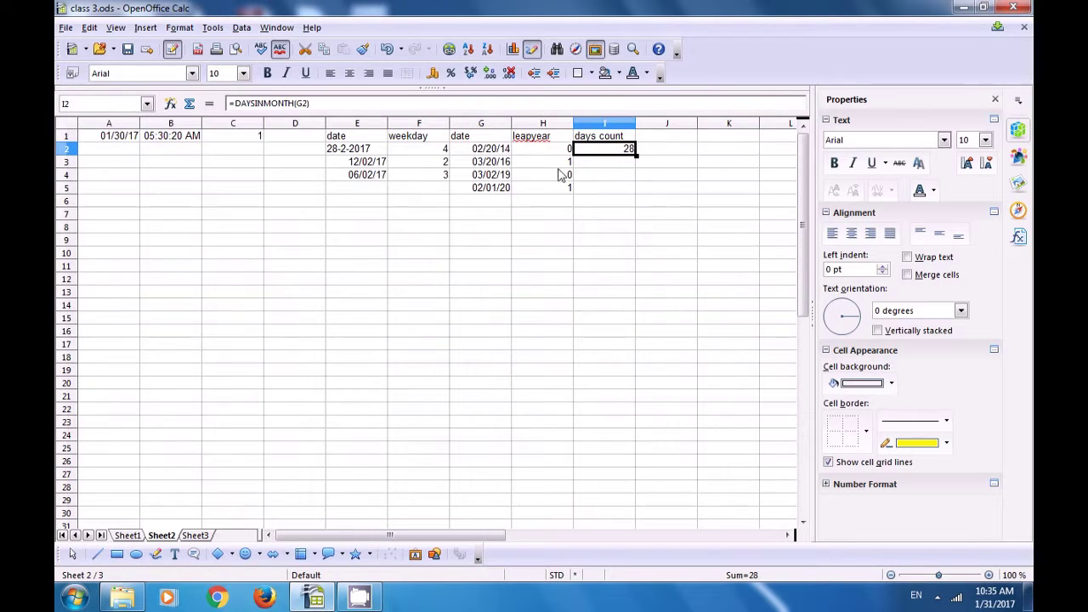
pyautogui.click(476, 153)
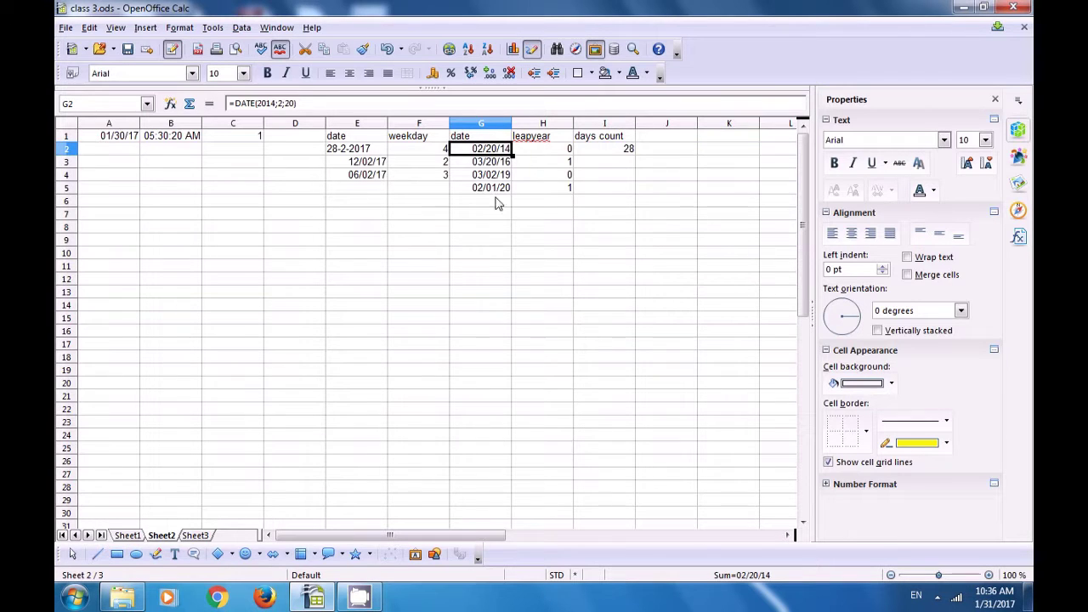
# - Enter the formula =daysinmonth(G3) in cell I3 of the days count column
pyautogui.click(604, 163)
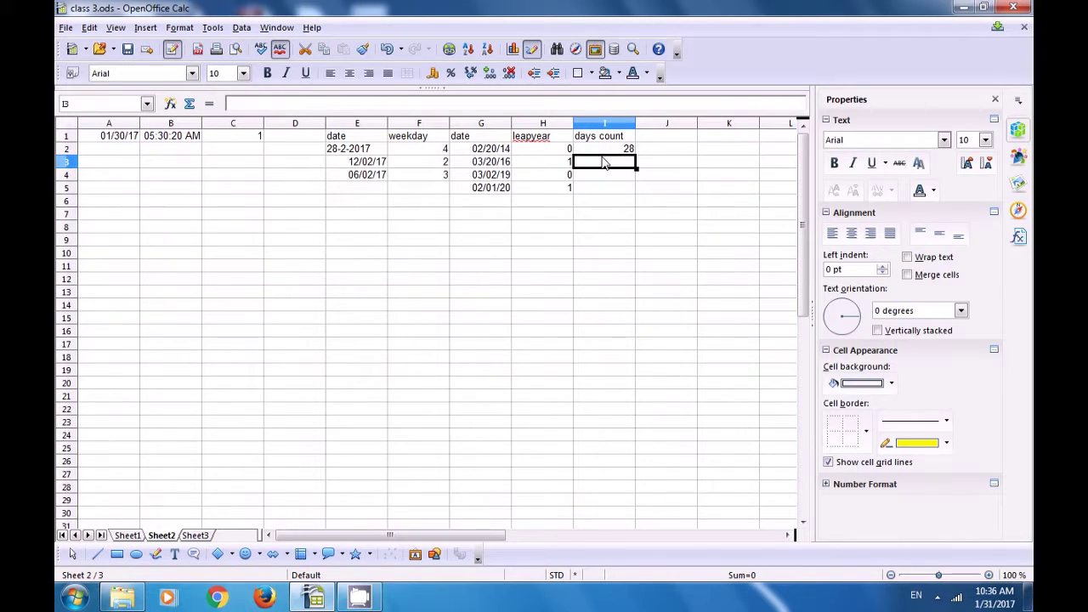
pyautogui.write('=')
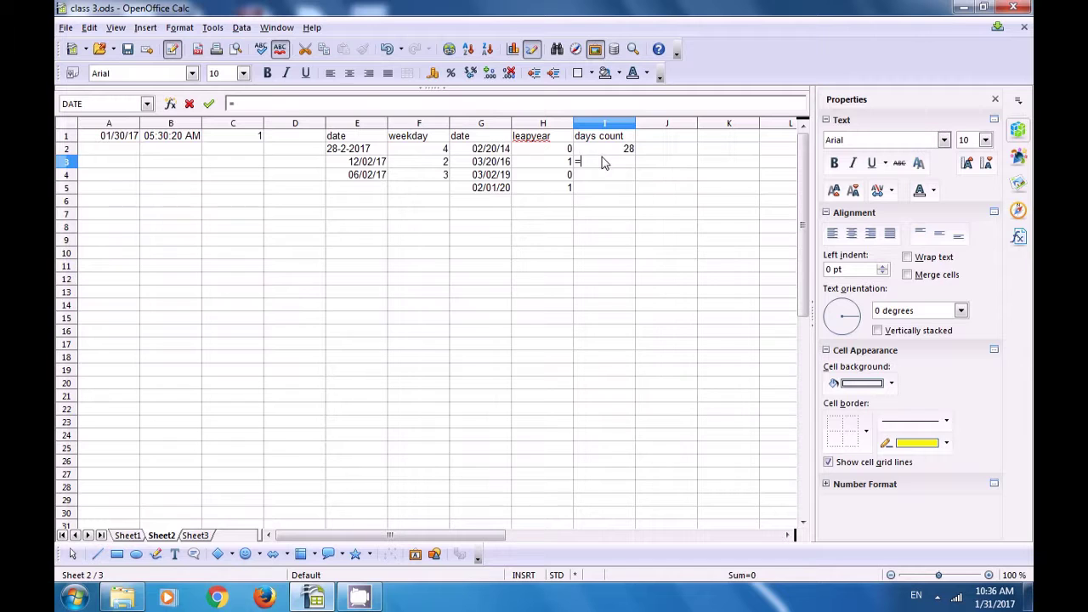
pyautogui.write('d')
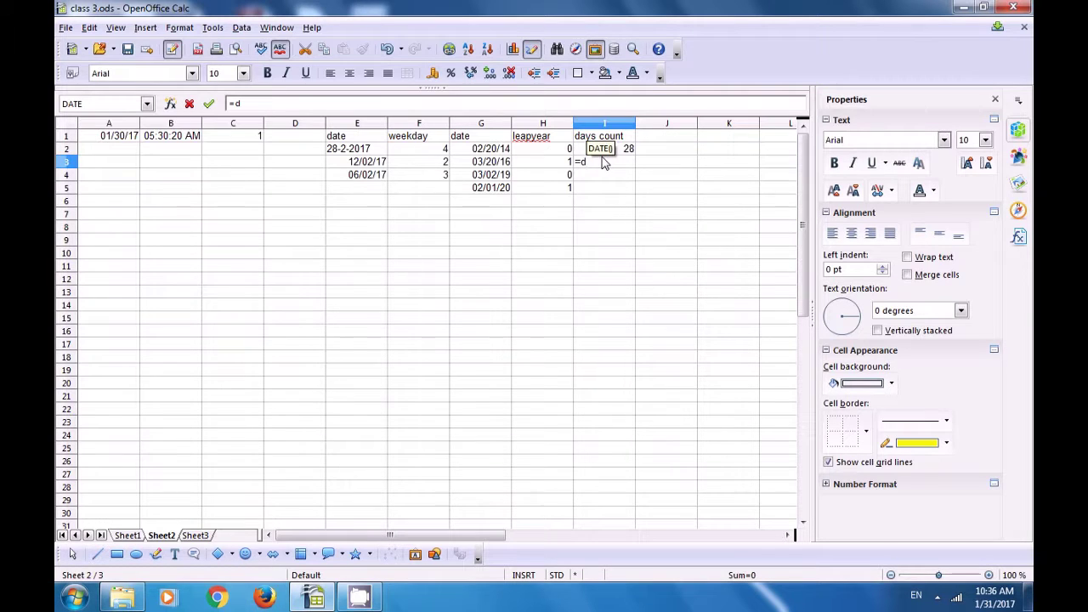
pyautogui.write('aysi')
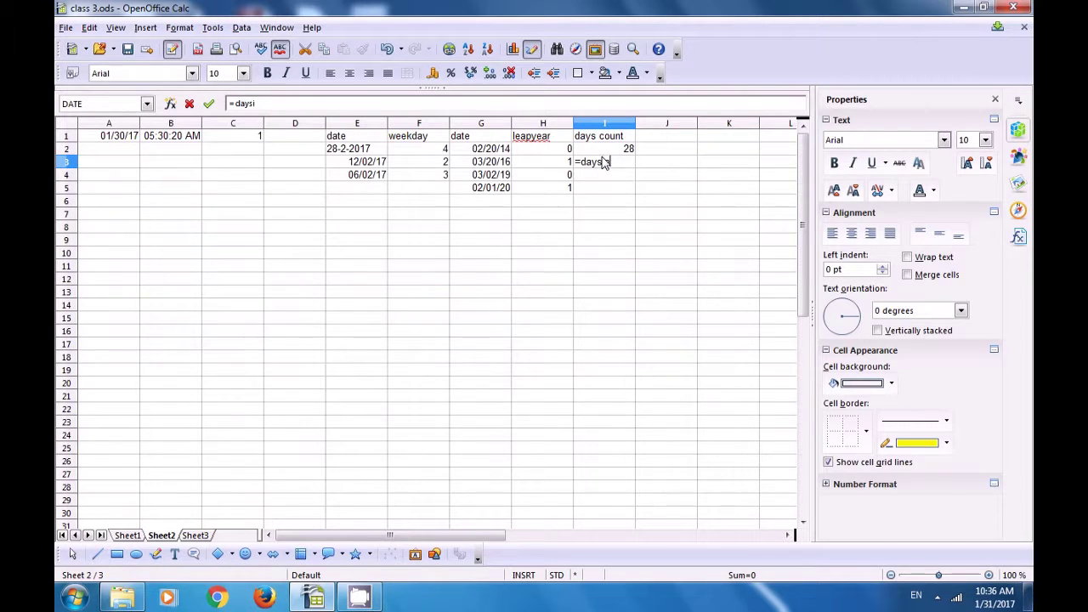
pyautogui.write('nmonth(')
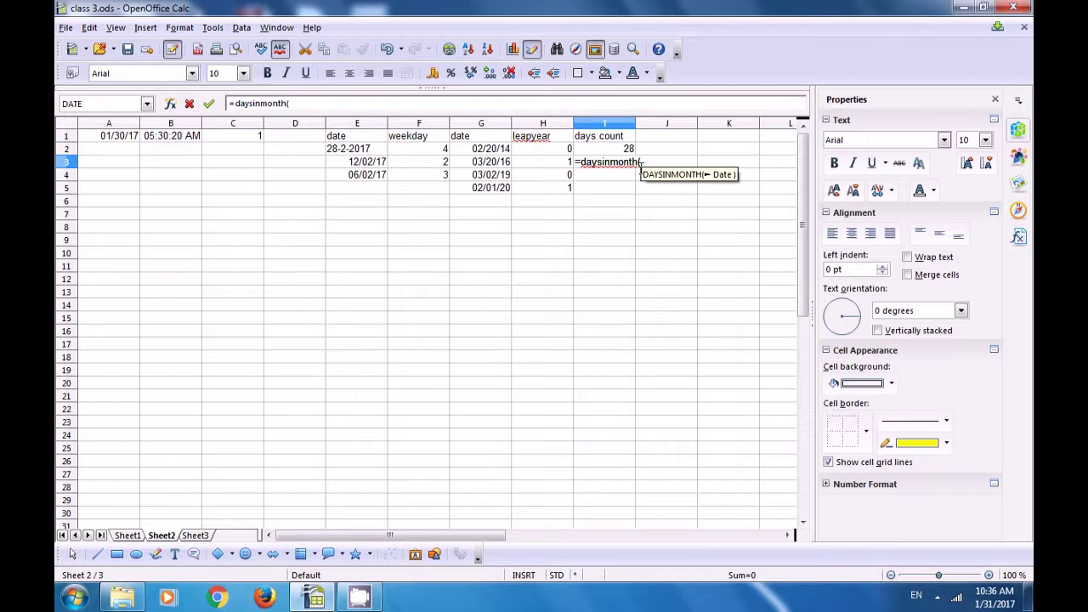
pyautogui.click(494, 164)
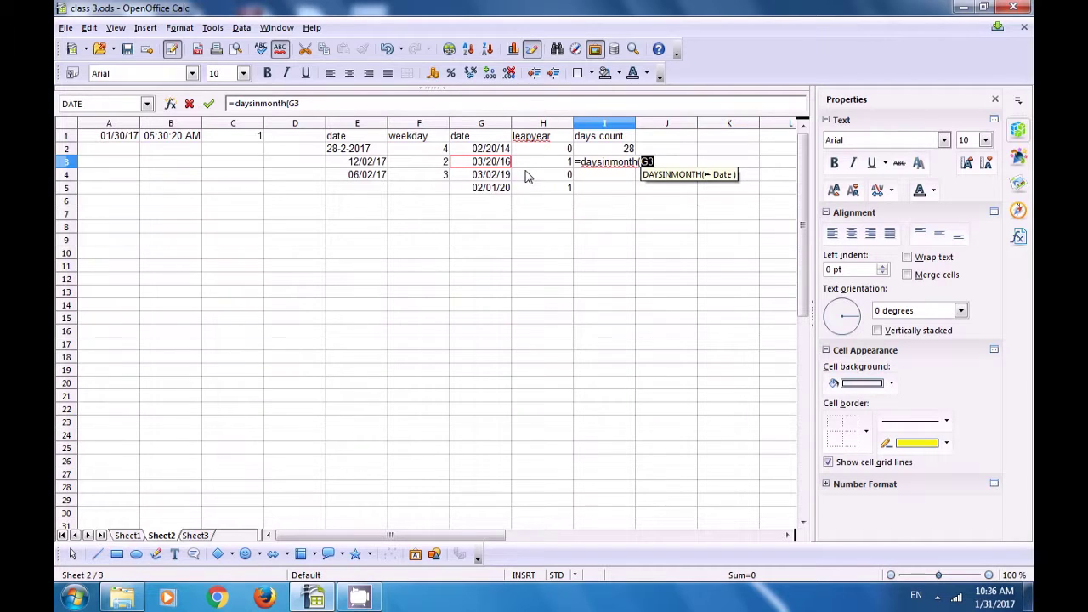
pyautogui.write(')')
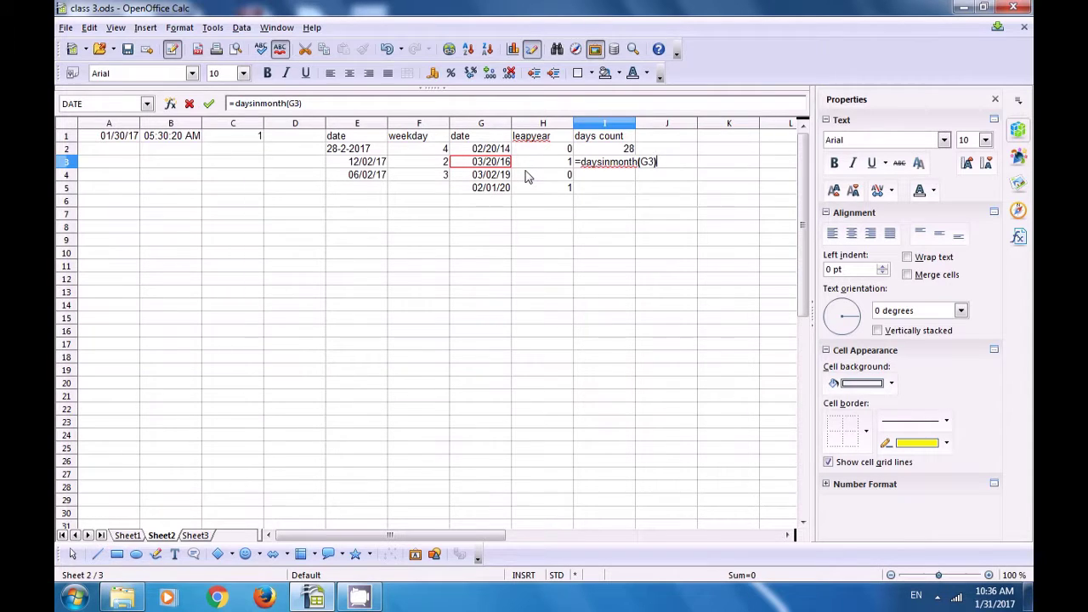
pyautogui.press('Return')
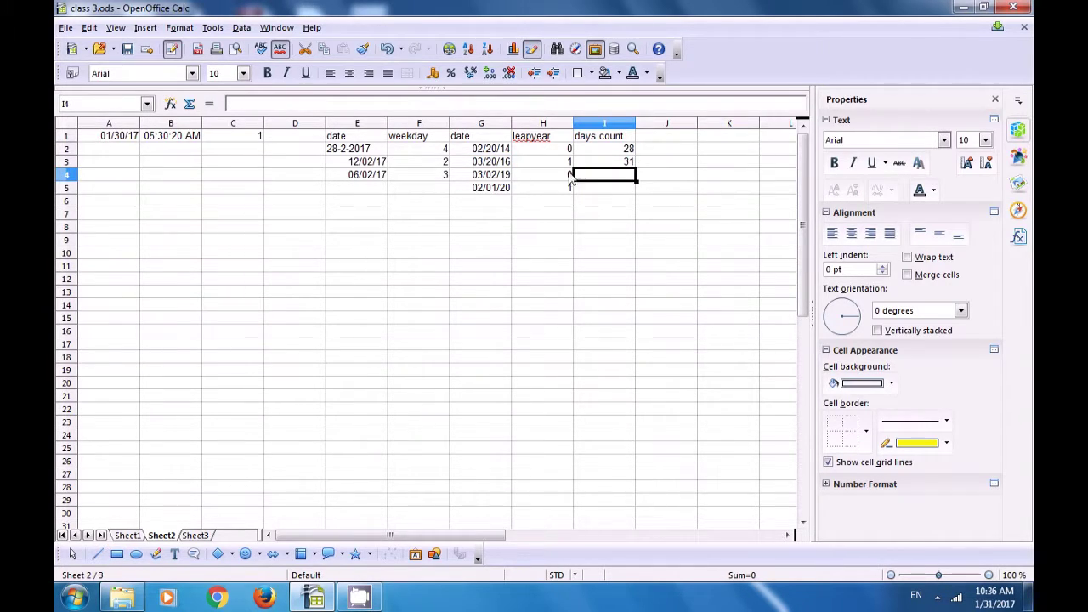
# - Fill the days count formula from I3 down through I5
pyautogui.click(595, 165)
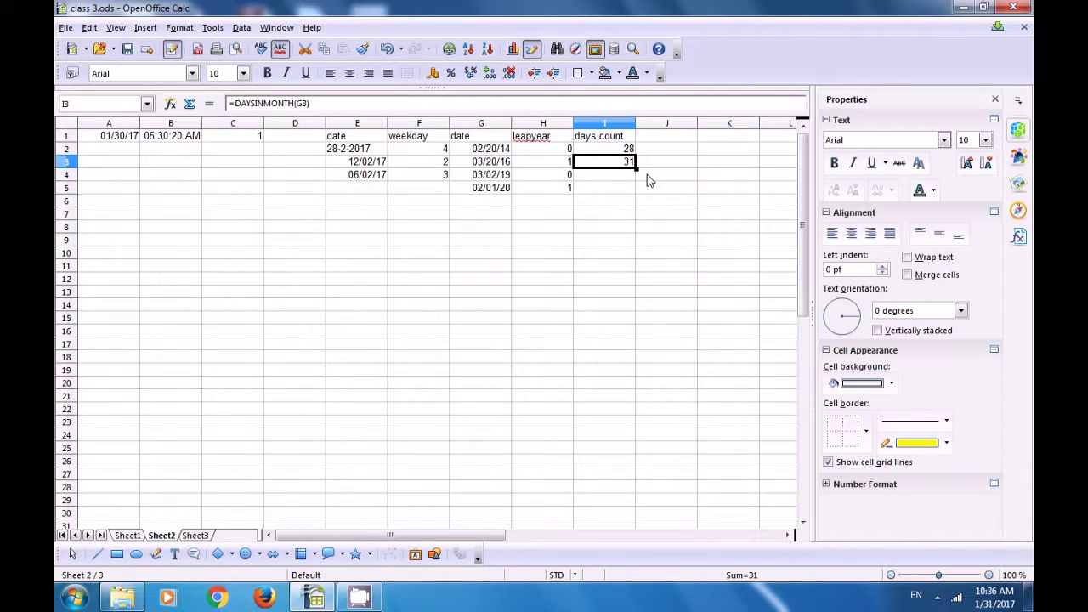
pyautogui.moveTo(637, 168); pyautogui.dragTo(636, 189)
pyautogui.click(607, 213)
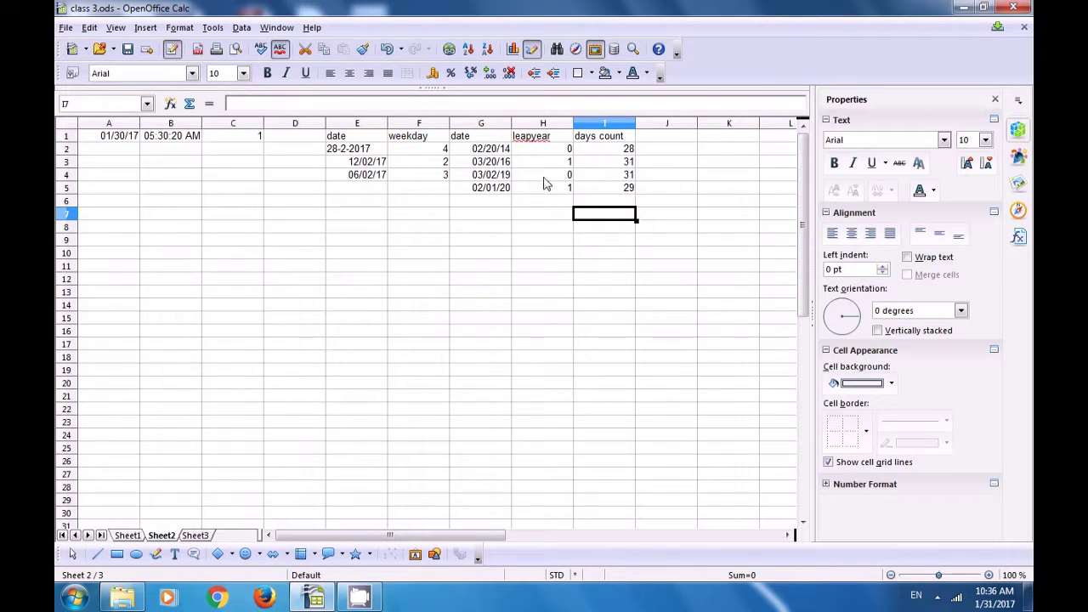
# - Compare the dates in G4 and G5 with the corresponding days count cells I4 and I5
pyautogui.click(505, 176)
pyautogui.click(625, 187)
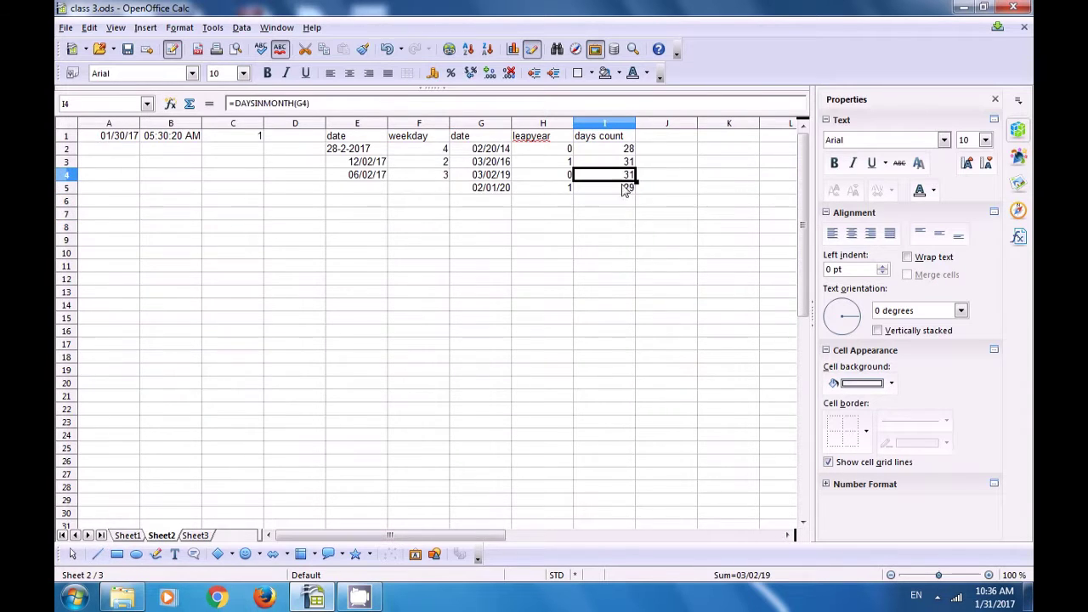
pyautogui.click(493, 192)
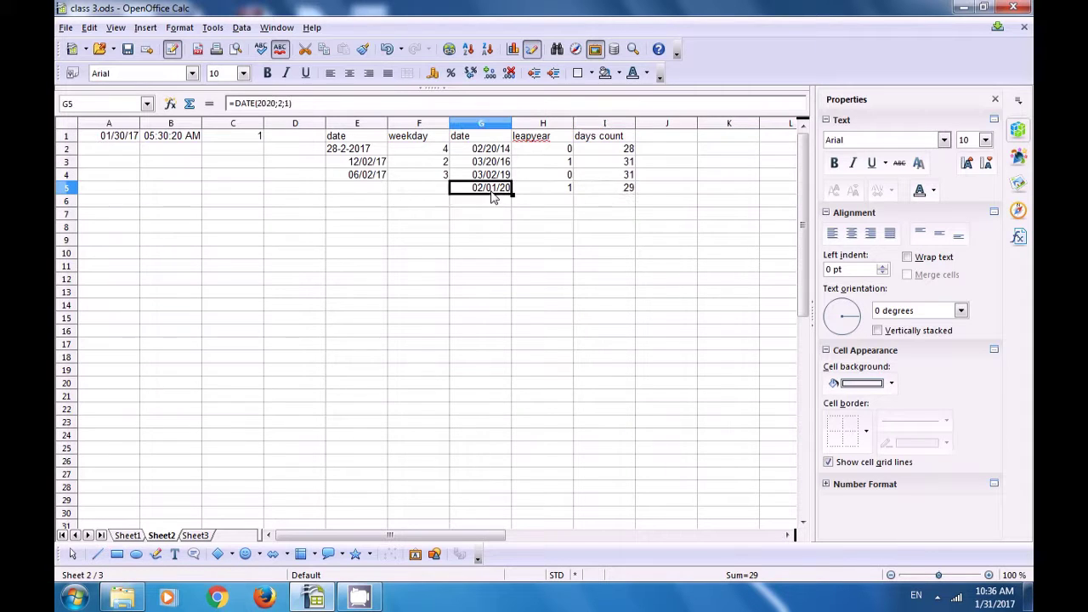
pyautogui.click(615, 194)
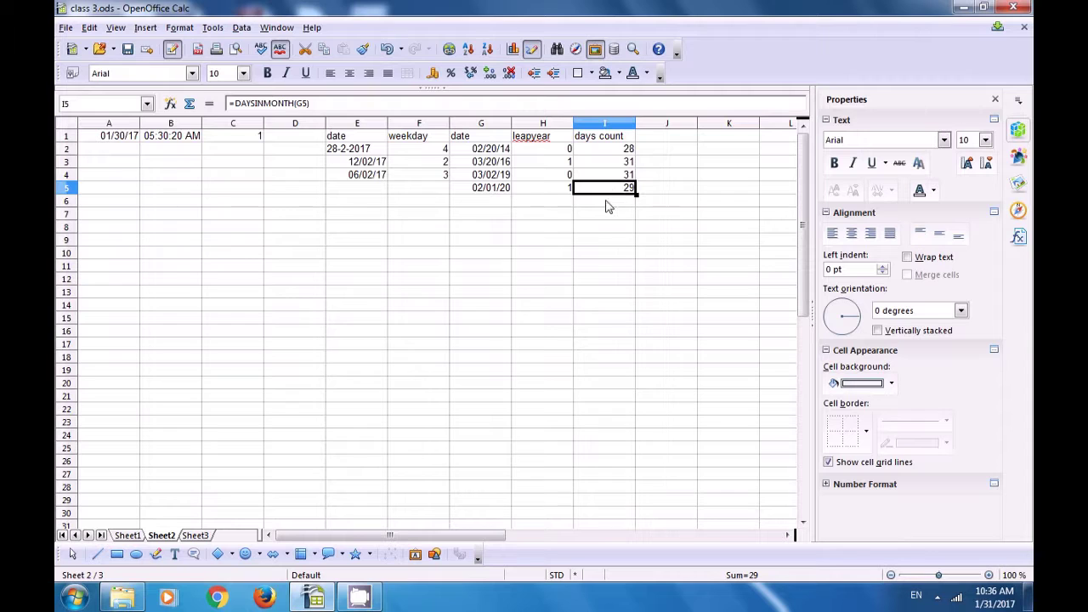
pyautogui.click(566, 231)
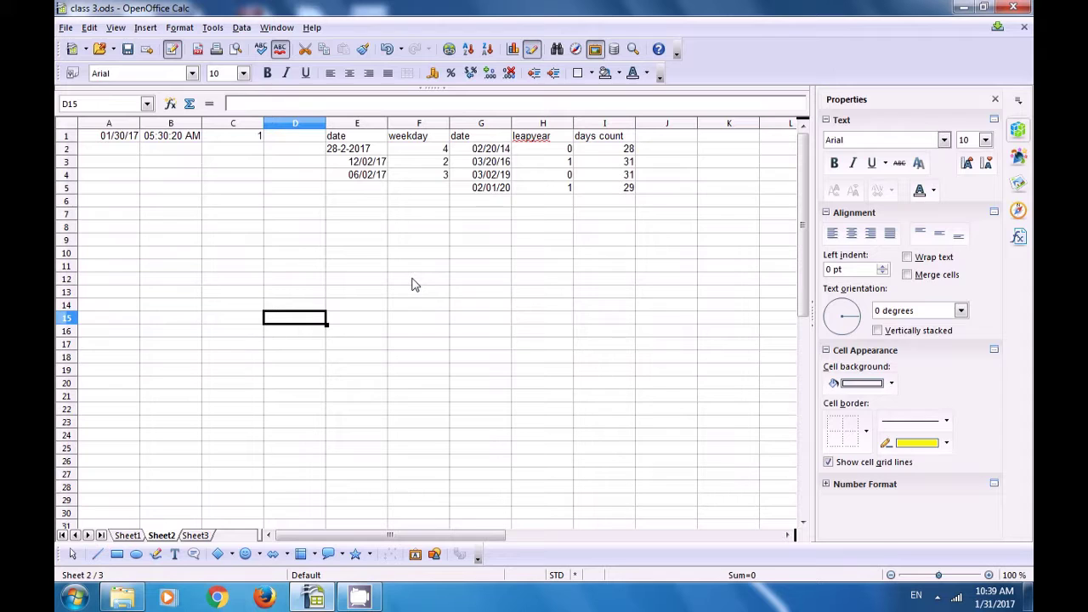
# - Add the heading "week count" in cell J1, beside the days count heading
pyautogui.click(666, 141)
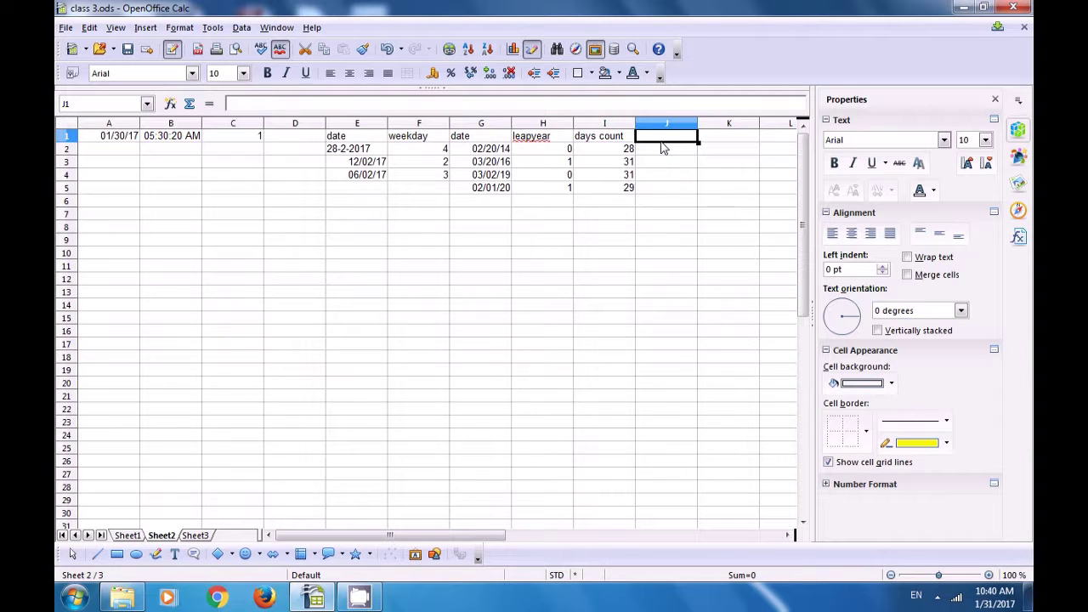
pyautogui.write('wee')
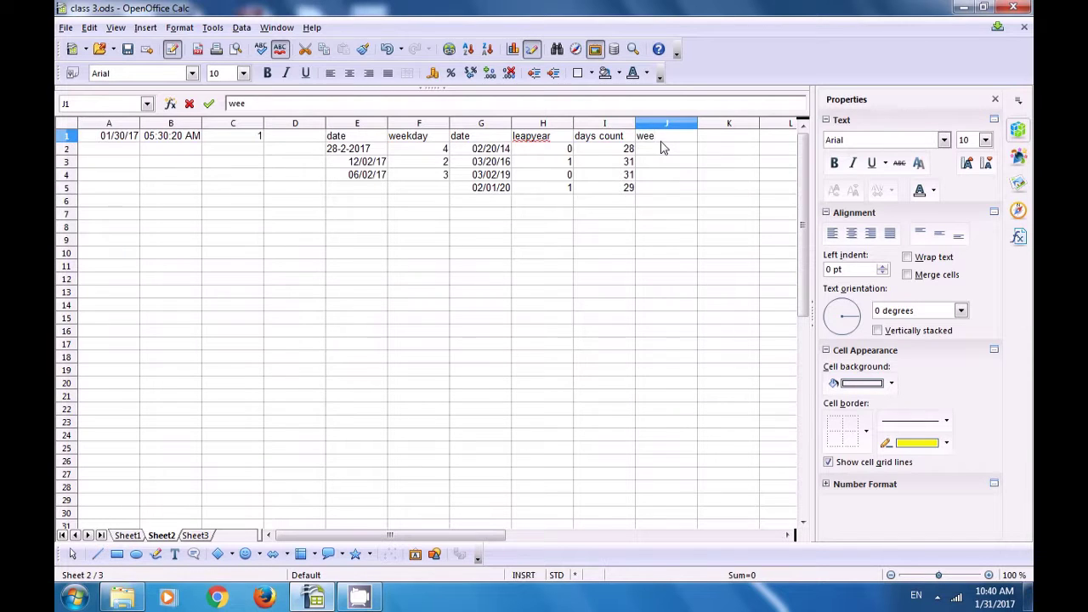
pyautogui.write('k count')
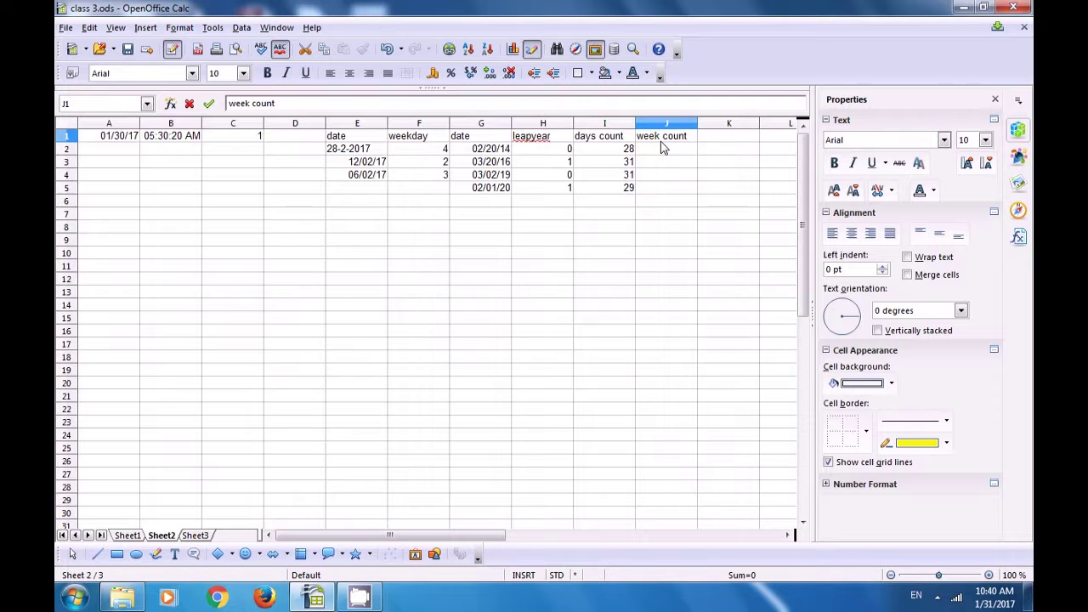
pyautogui.click(661, 151)
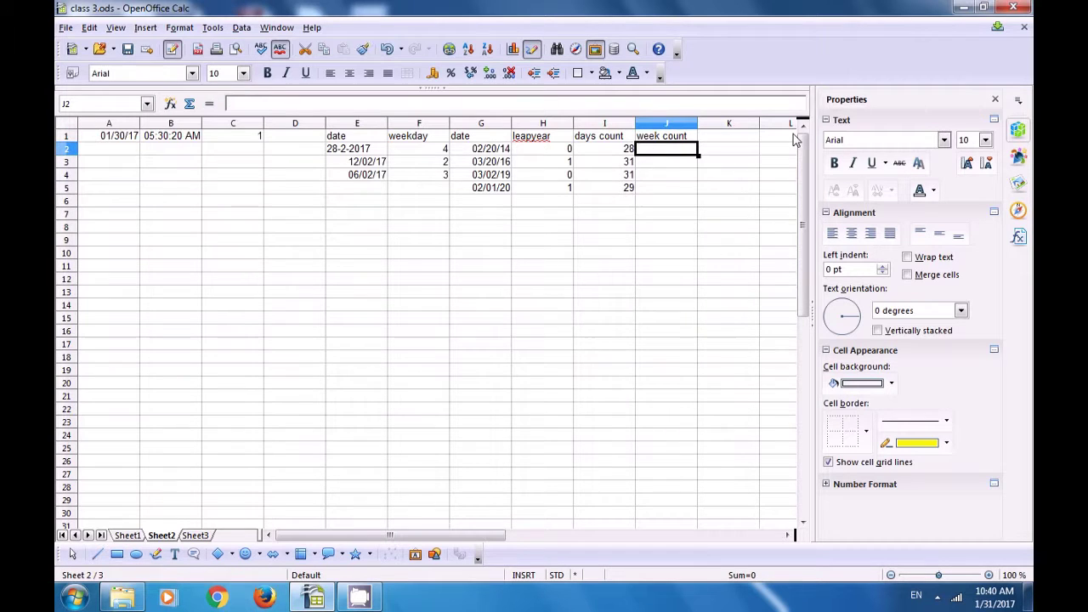
# - Enter the formula =weeksinyear(G2) in cell J2 under the week count heading
pyautogui.click(615, 153)
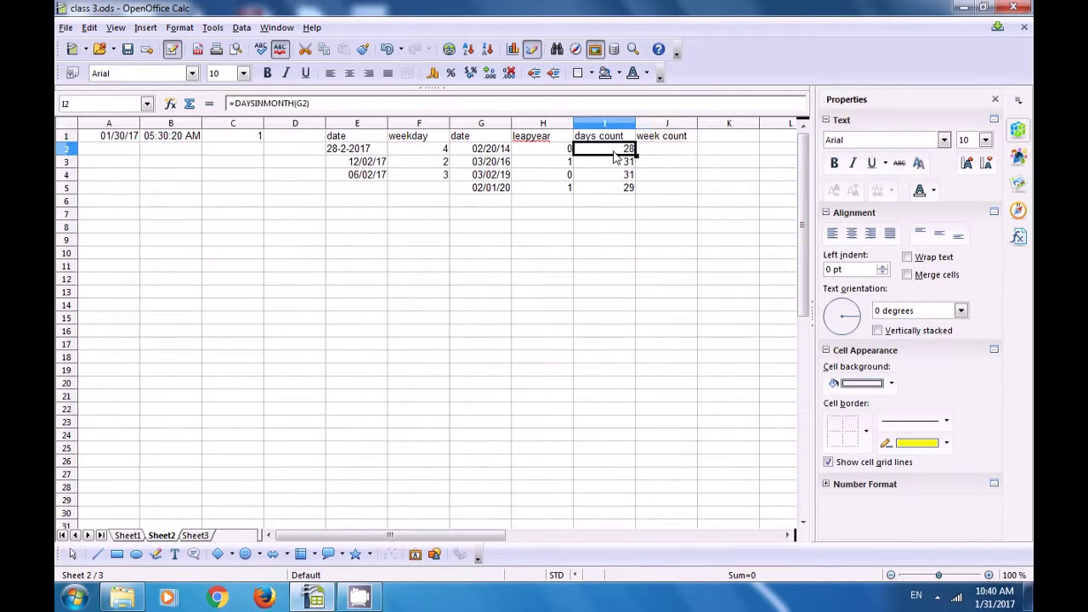
pyautogui.click(651, 150)
pyautogui.write('=')
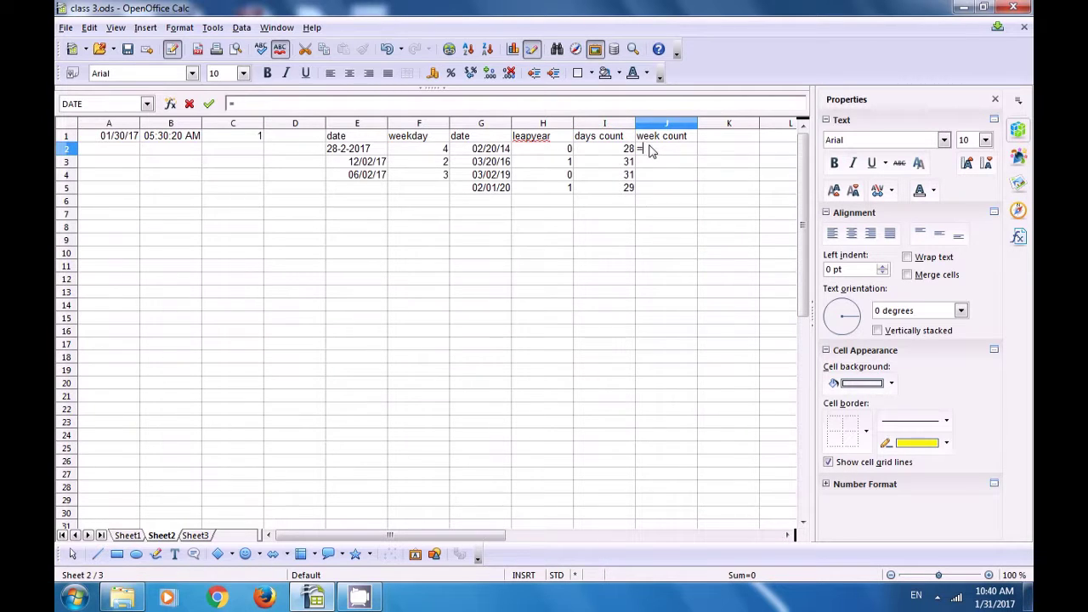
pyautogui.write('week')
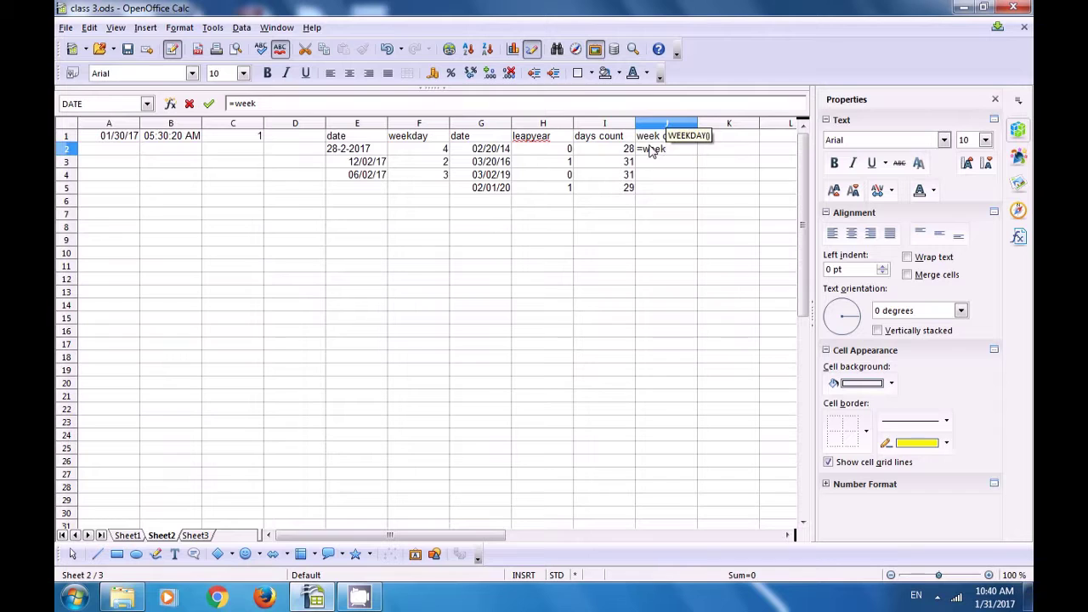
pyautogui.write('is')
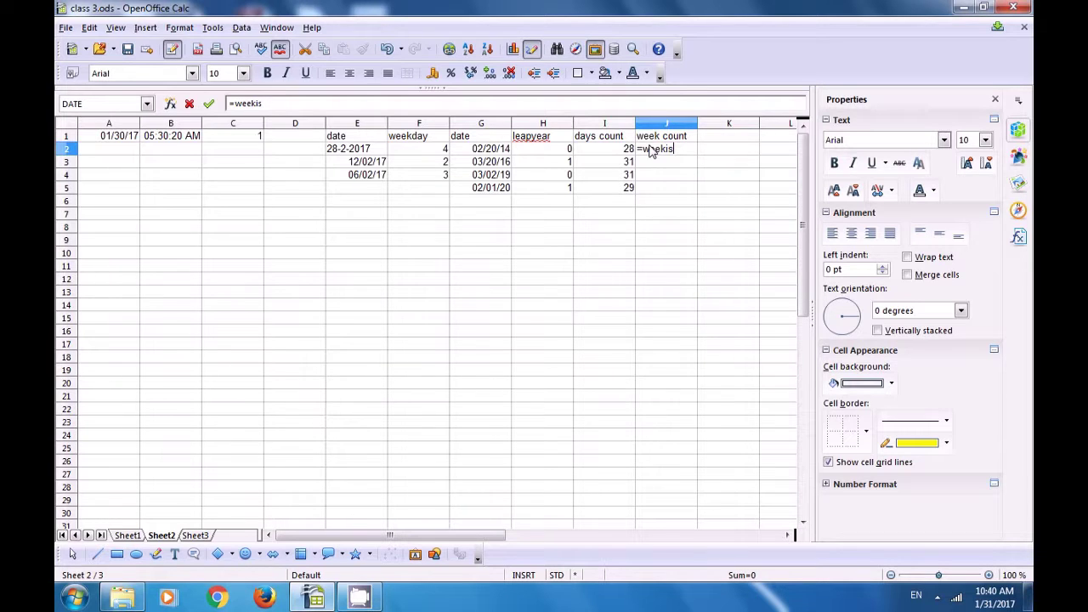
pyautogui.press('BackSpace')
pyautogui.write('nyear(')
pyautogui.press('BackSpace')
pyautogui.press('BackSpace')
pyautogui.press('BackSpace')
pyautogui.press('BackSpace')
pyautogui.press('BackSpace')
pyautogui.press('BackSpace')
pyautogui.press('BackSpace')
pyautogui.press('BackSpace')
pyautogui.write('ksinyear(')
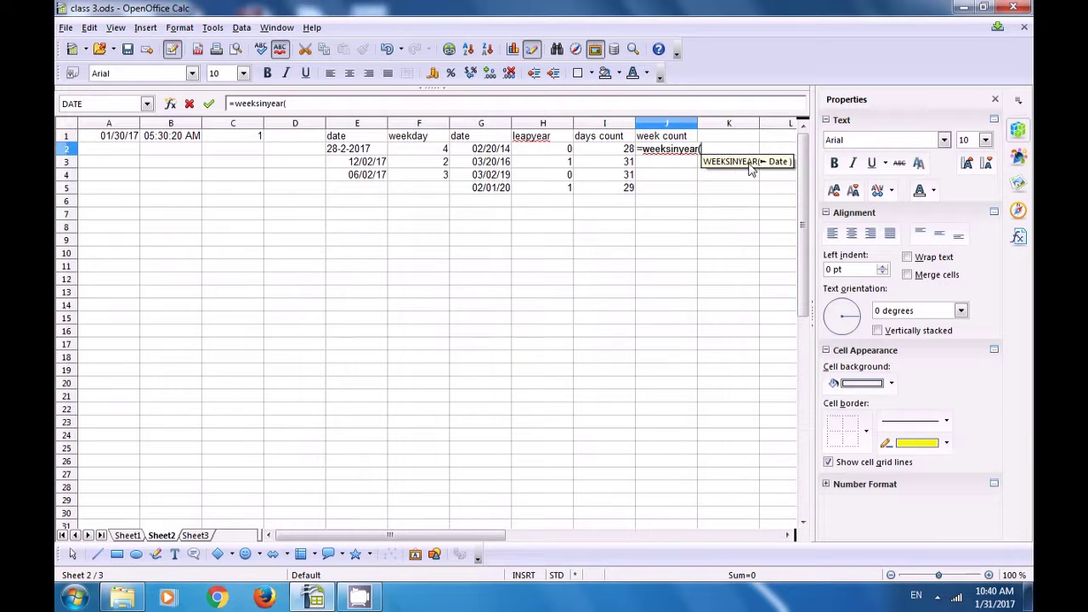
pyautogui.click(483, 151)
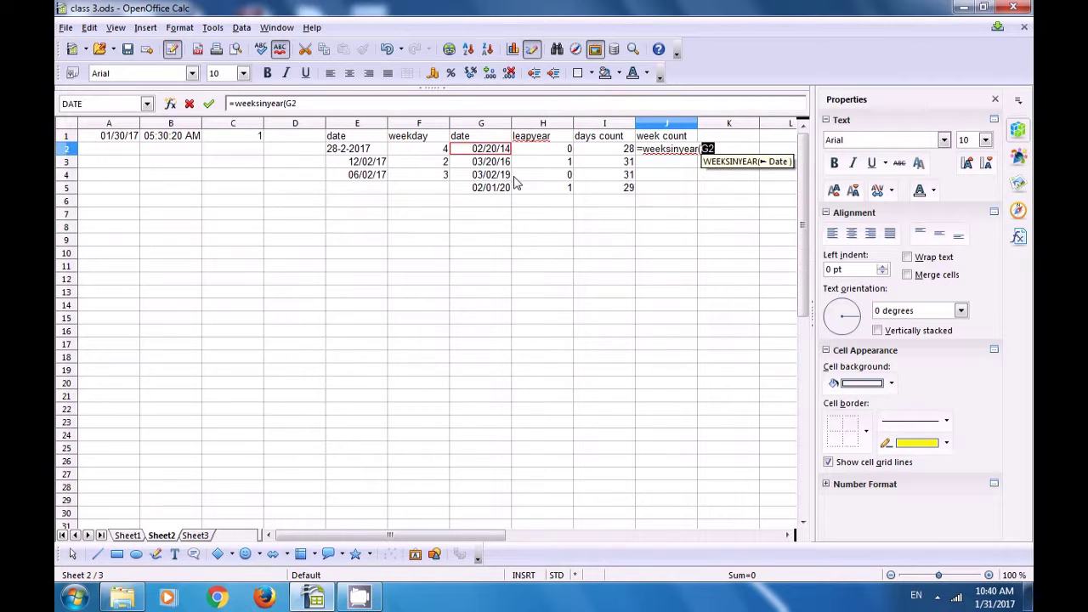
pyautogui.write(')')
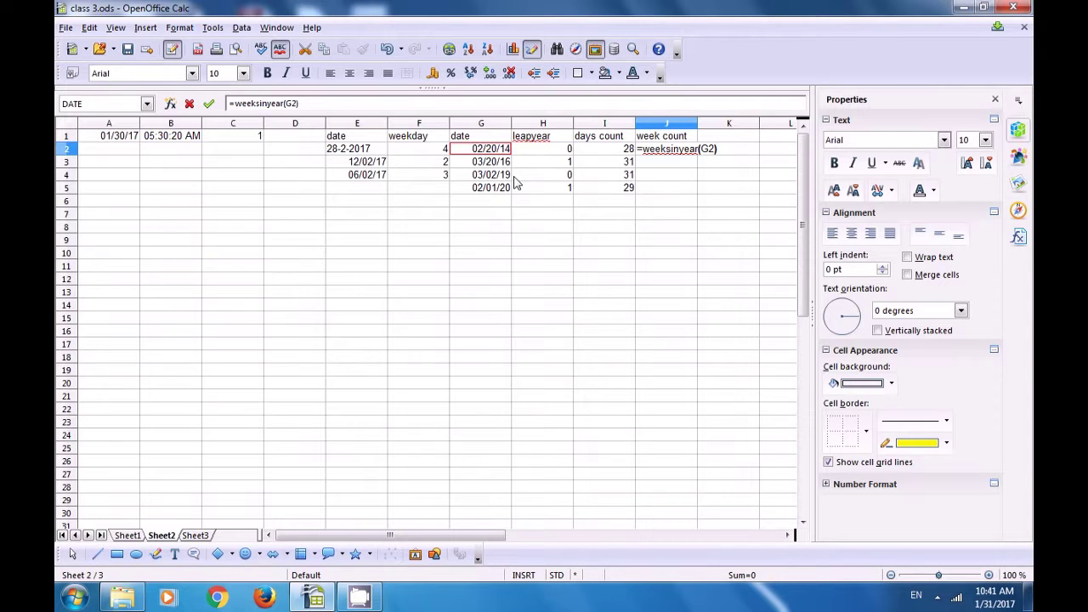
pyautogui.press('Return')
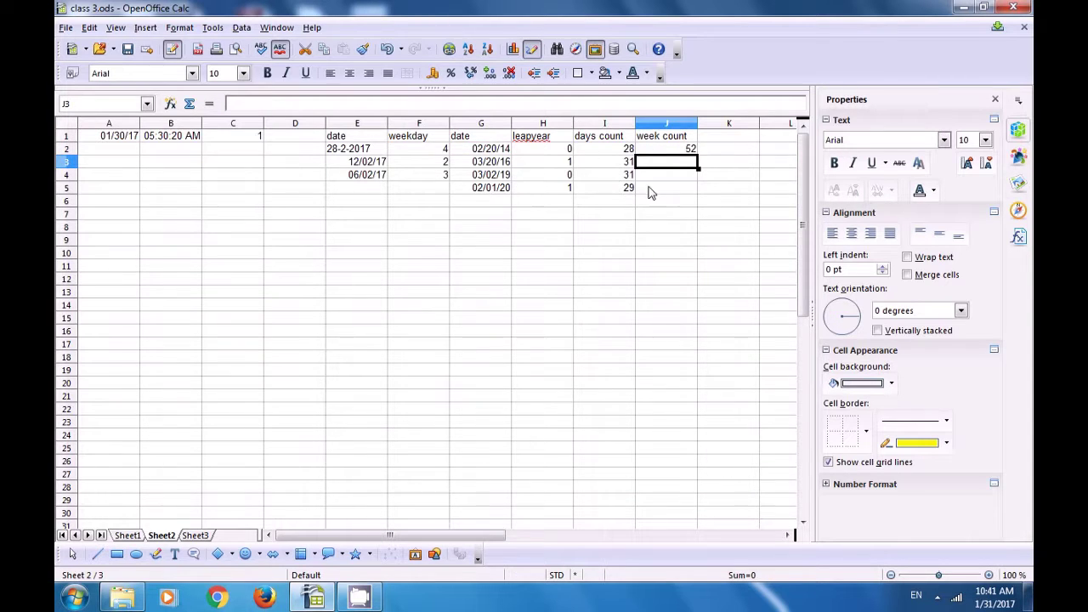
# - Fill the week count formula from J2 down through J5
pyautogui.click(678, 149)
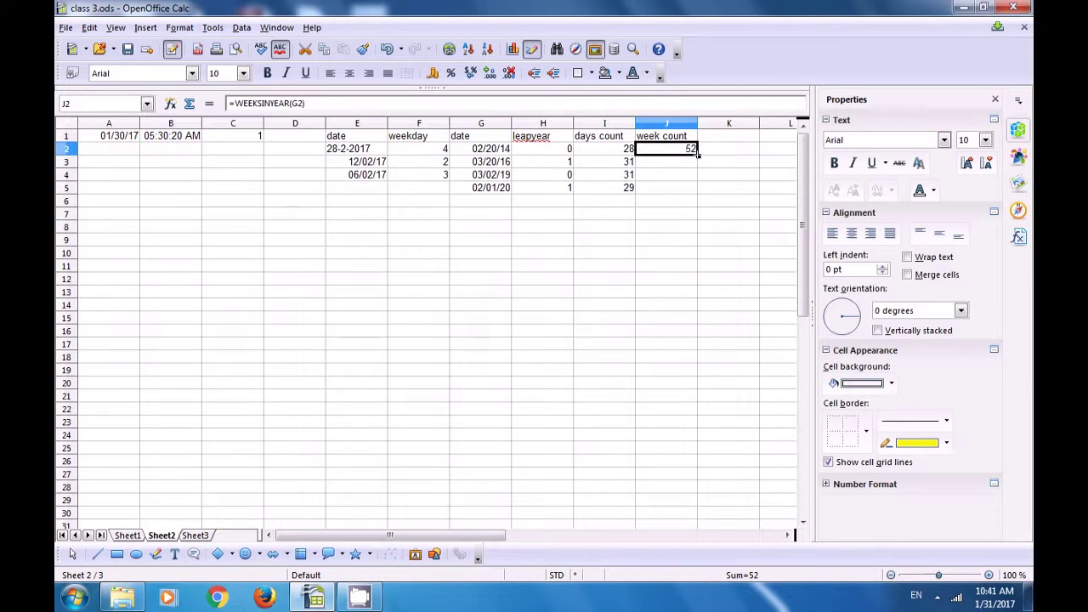
pyautogui.moveTo(698, 153); pyautogui.dragTo(697, 194)
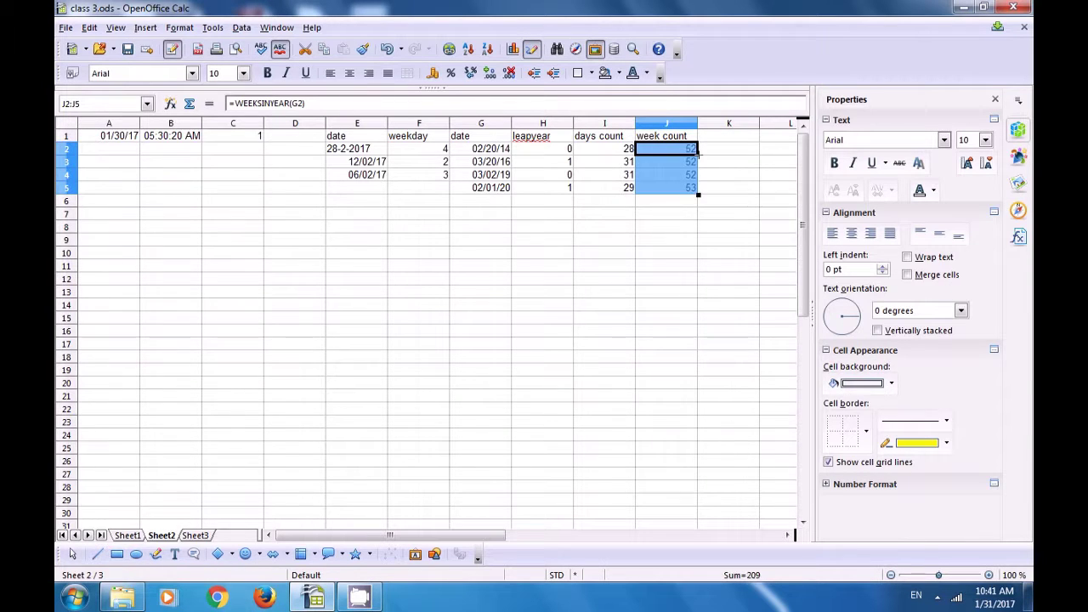
pyautogui.click(664, 215)
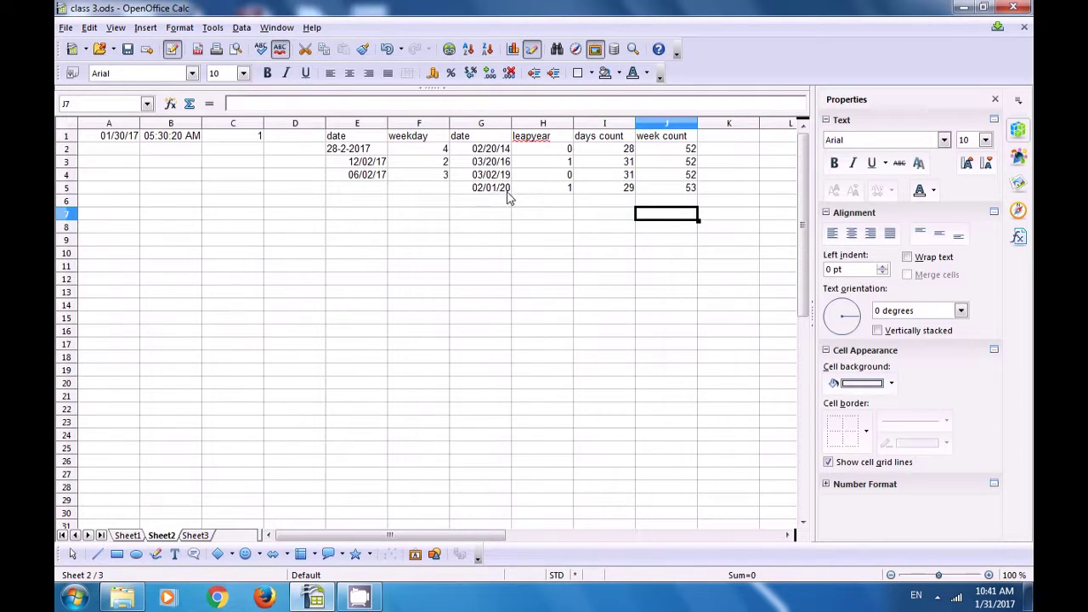
# - Compare the week count in J5 with its source date in G5
pyautogui.click(663, 191)
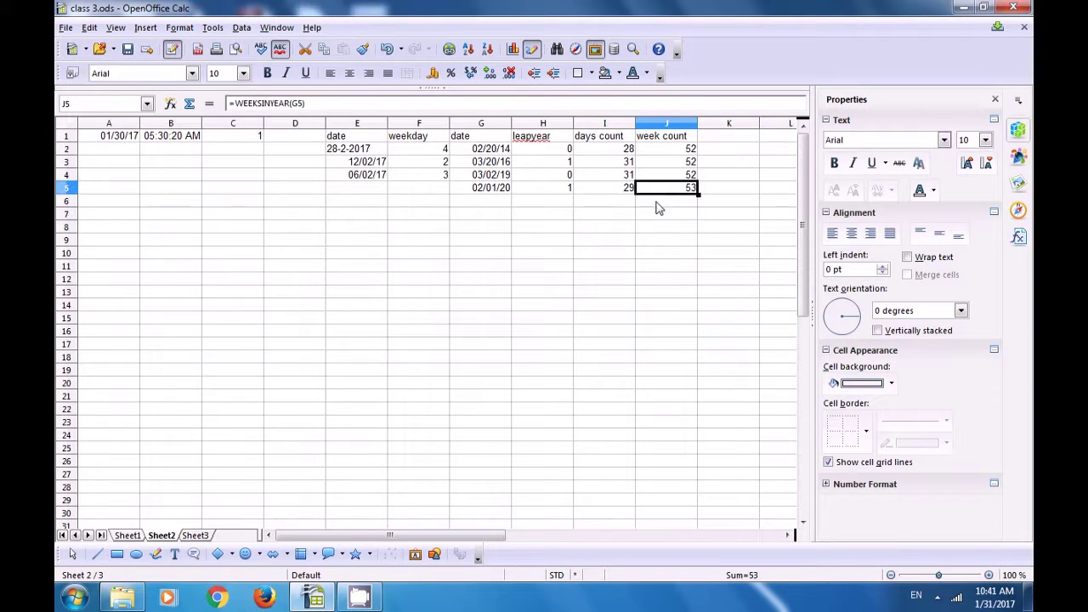
pyautogui.click(499, 191)
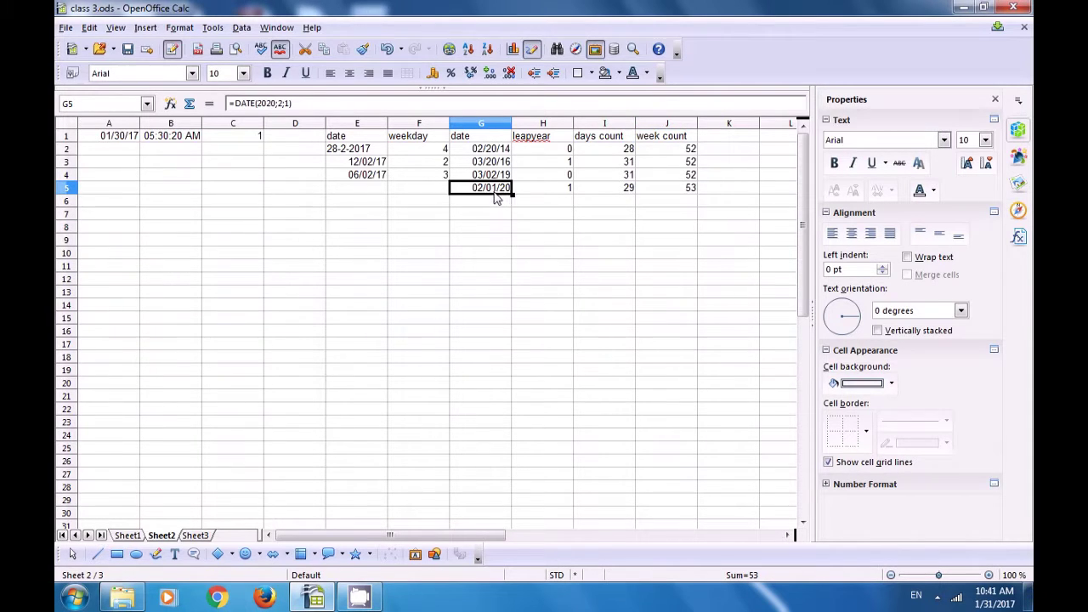
pyautogui.click(666, 194)
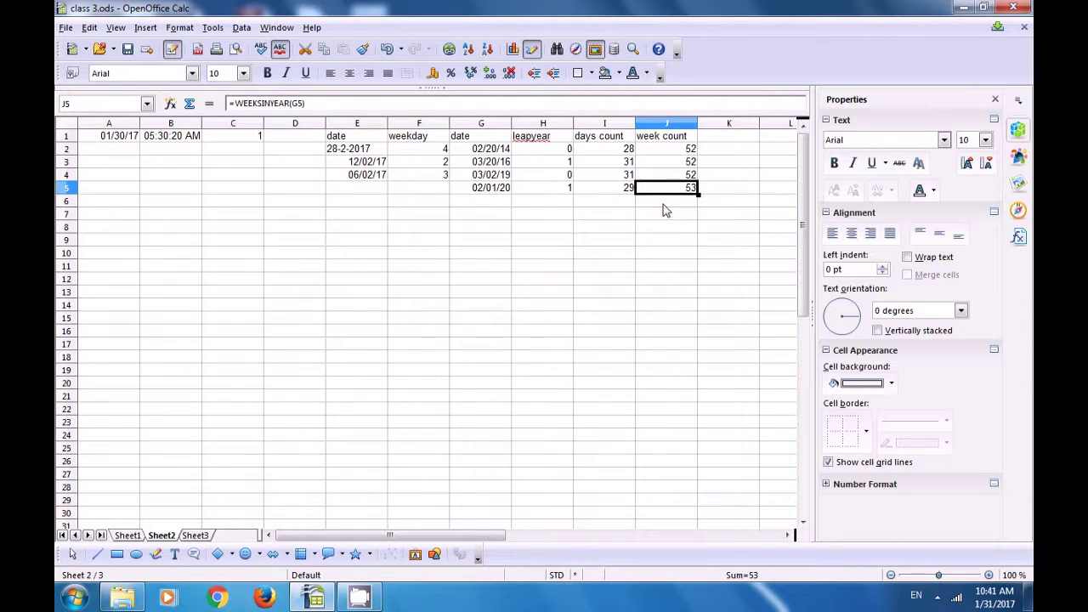
pyautogui.click(664, 205)
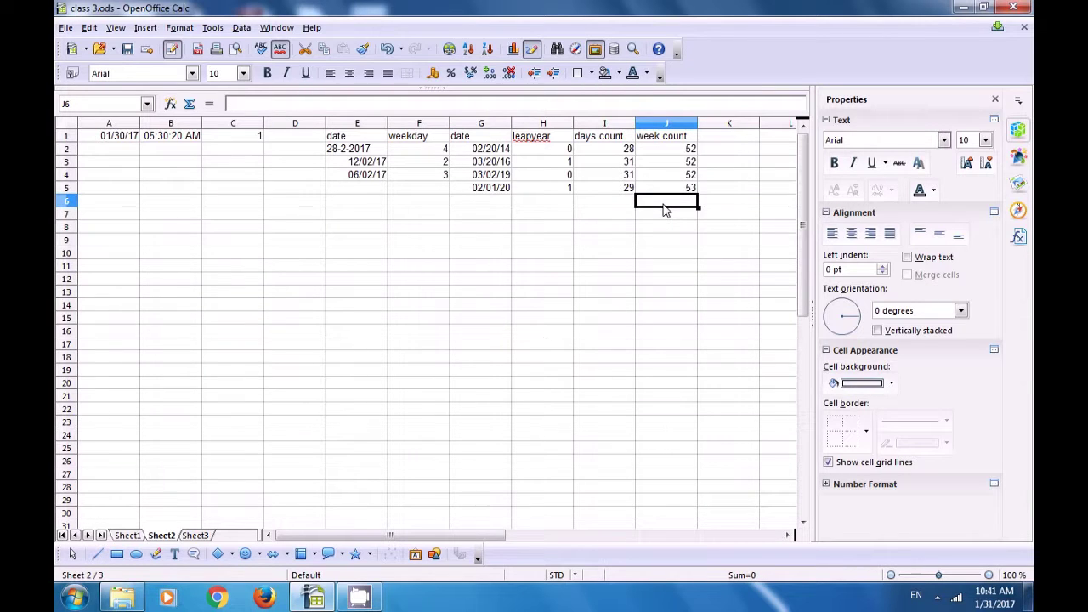
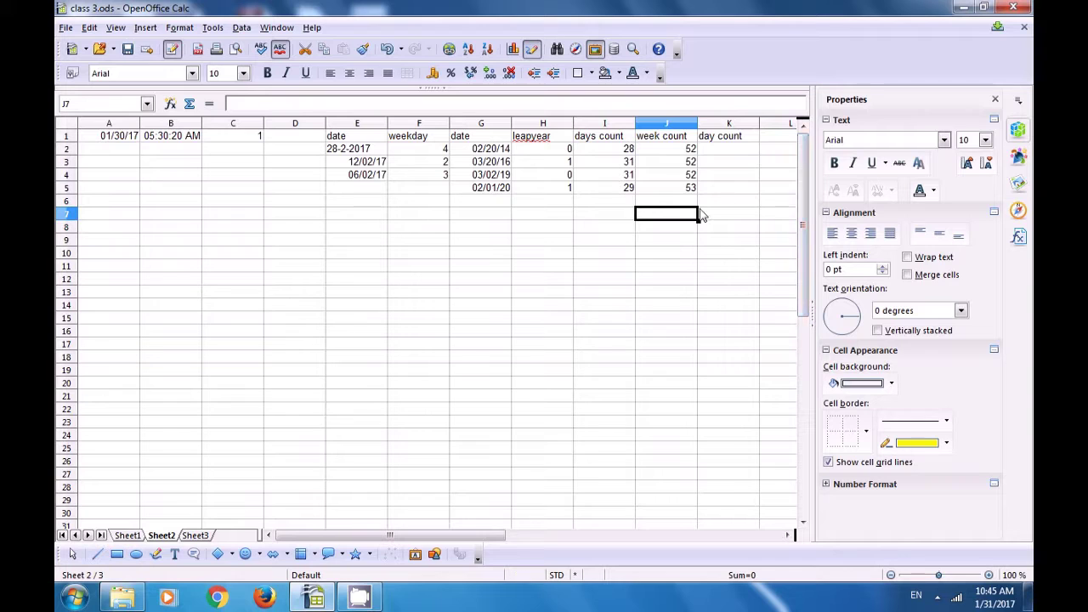
# - Enter the formula =days(G3;G2) in cell K2 under the day count heading
pyautogui.click(493, 164)
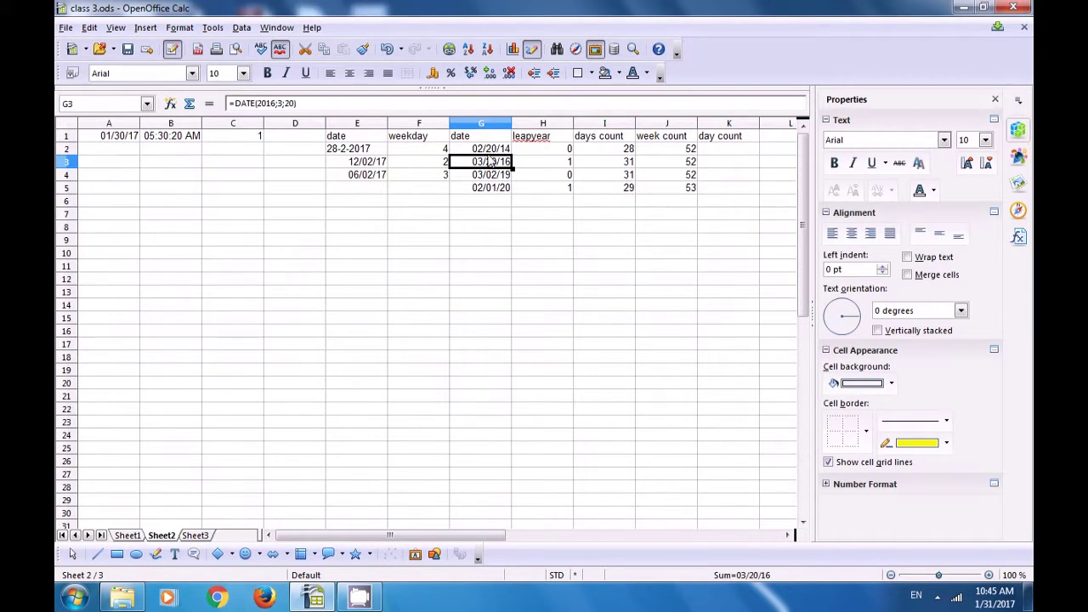
pyautogui.click(492, 150)
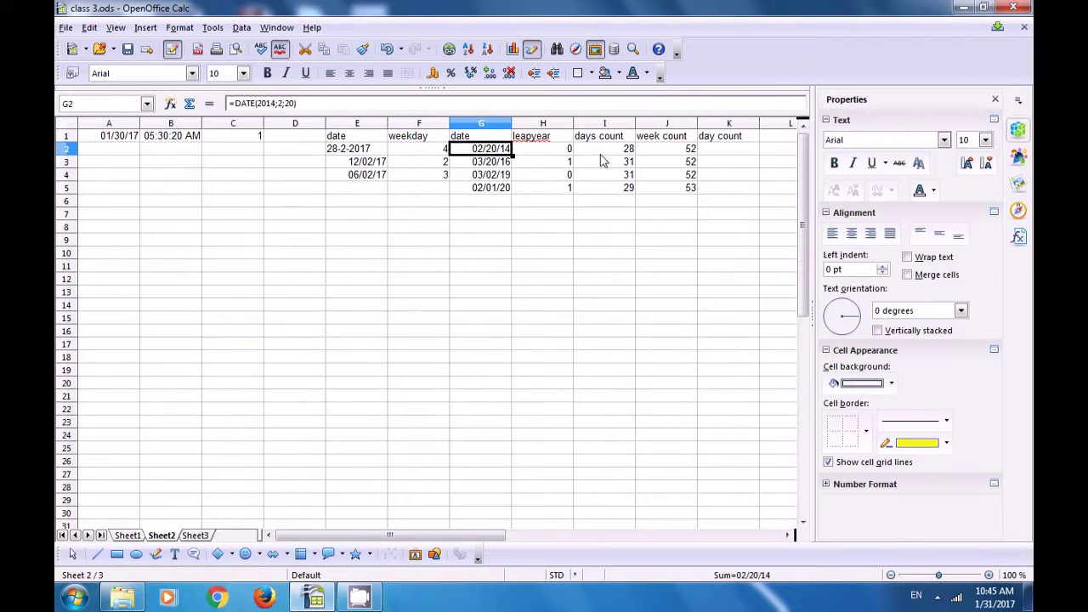
pyautogui.click(711, 151)
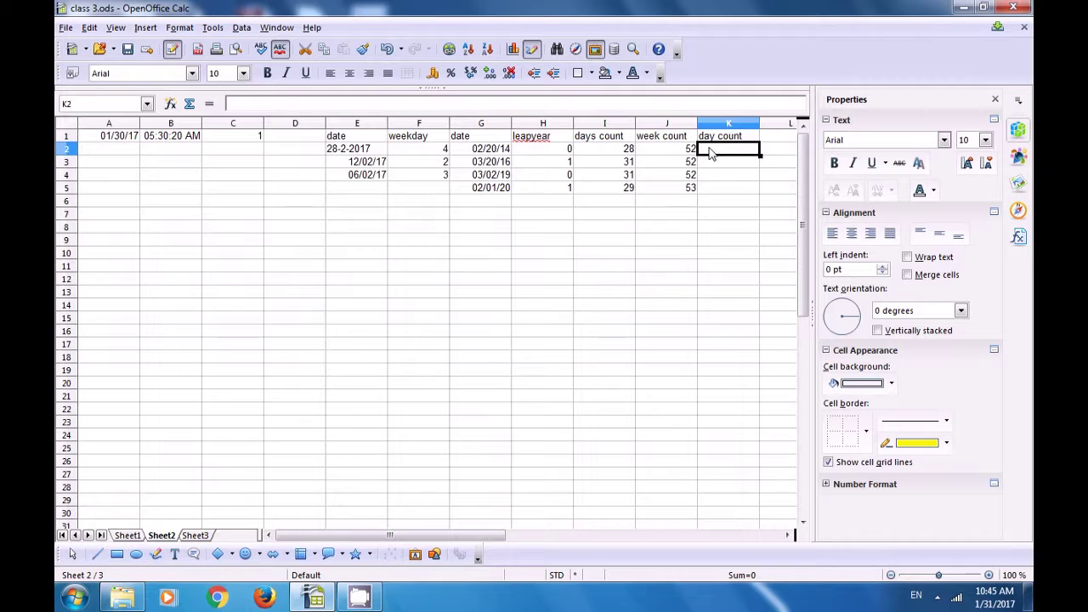
pyautogui.write('=da')
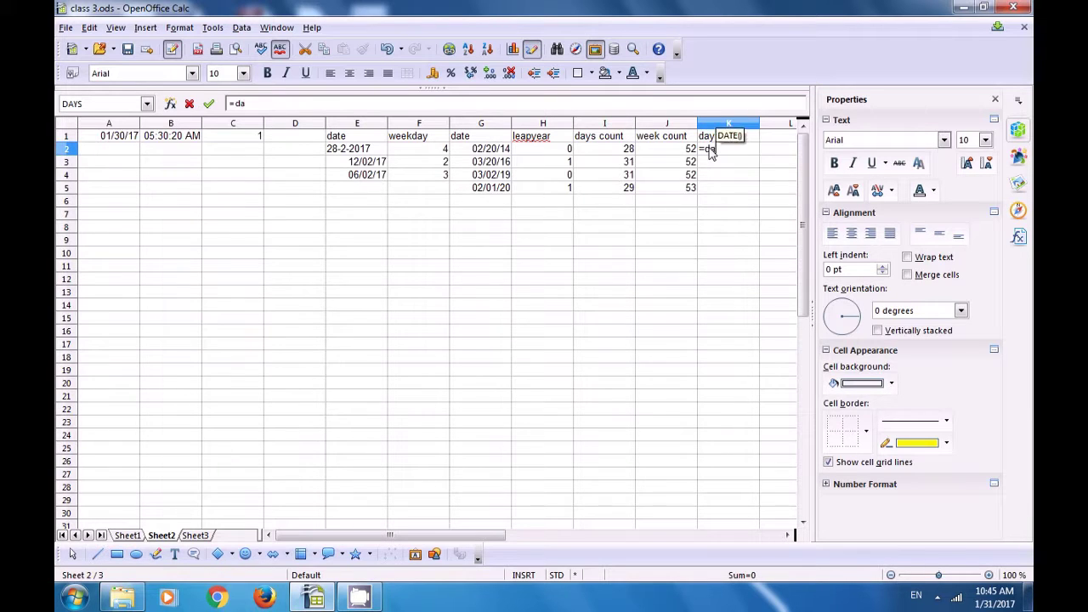
pyautogui.write('ys(')
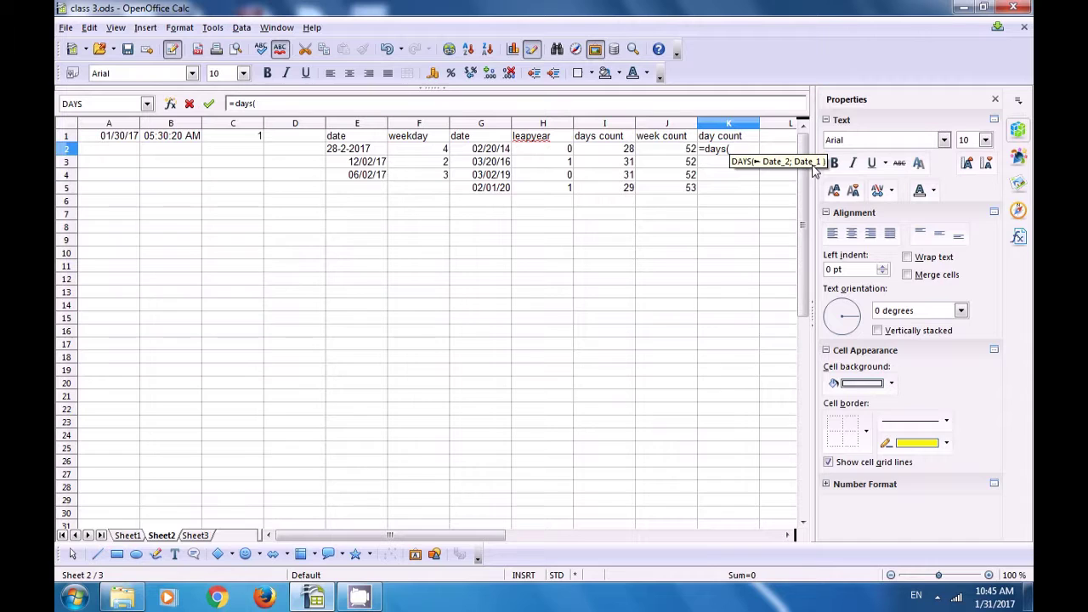
pyautogui.click(494, 164)
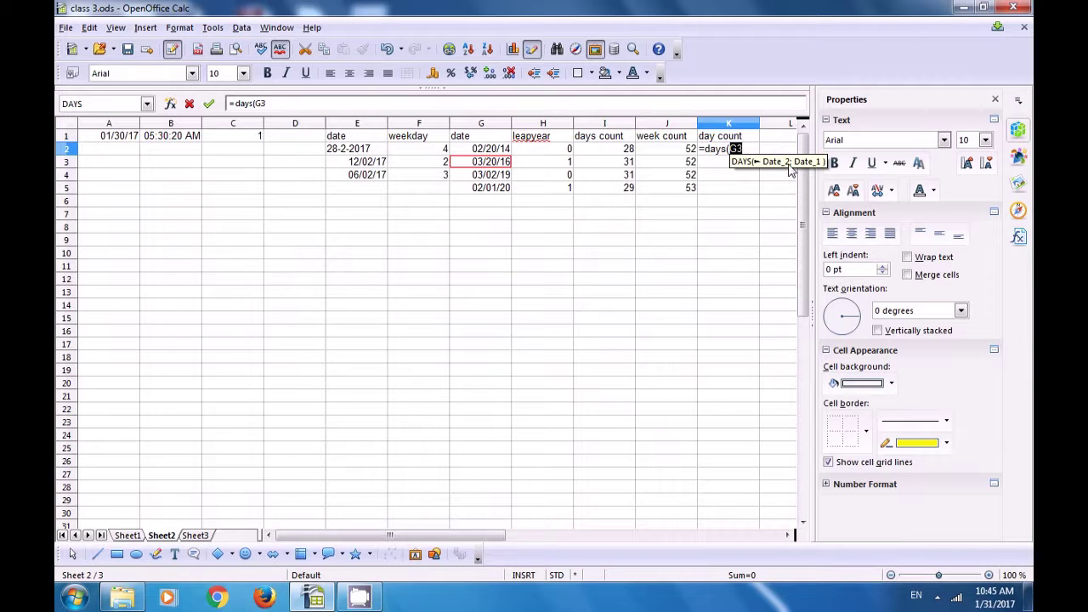
pyautogui.write(';')
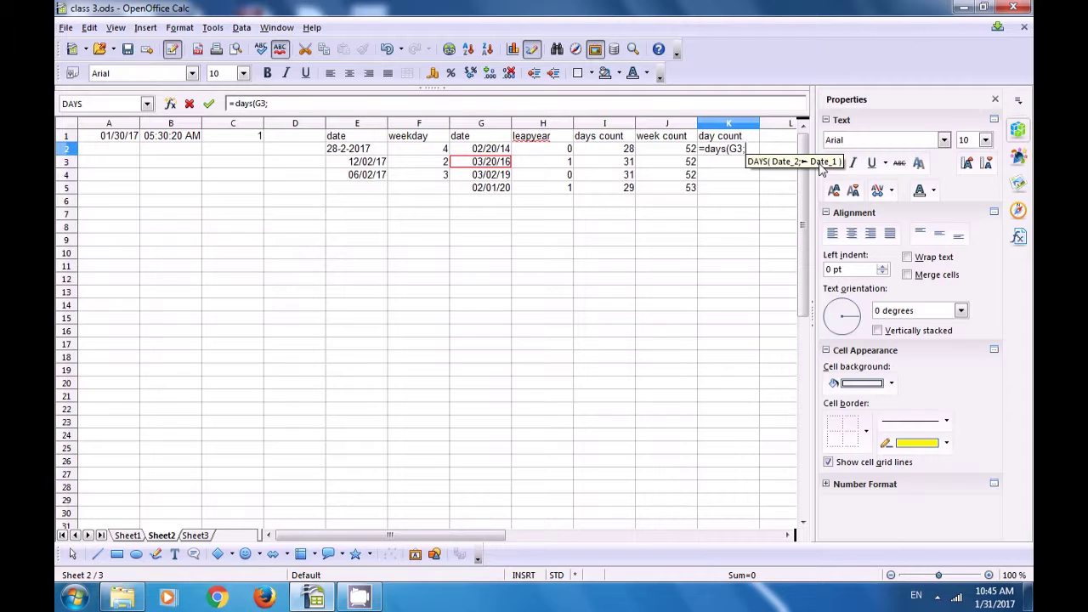
pyautogui.click(491, 153)
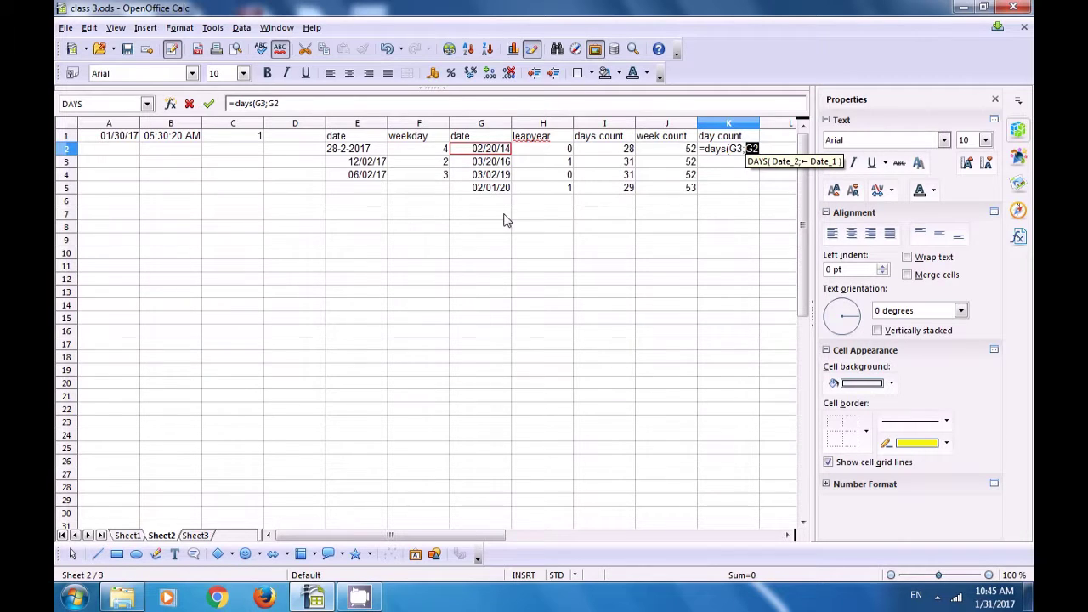
pyautogui.write(')')
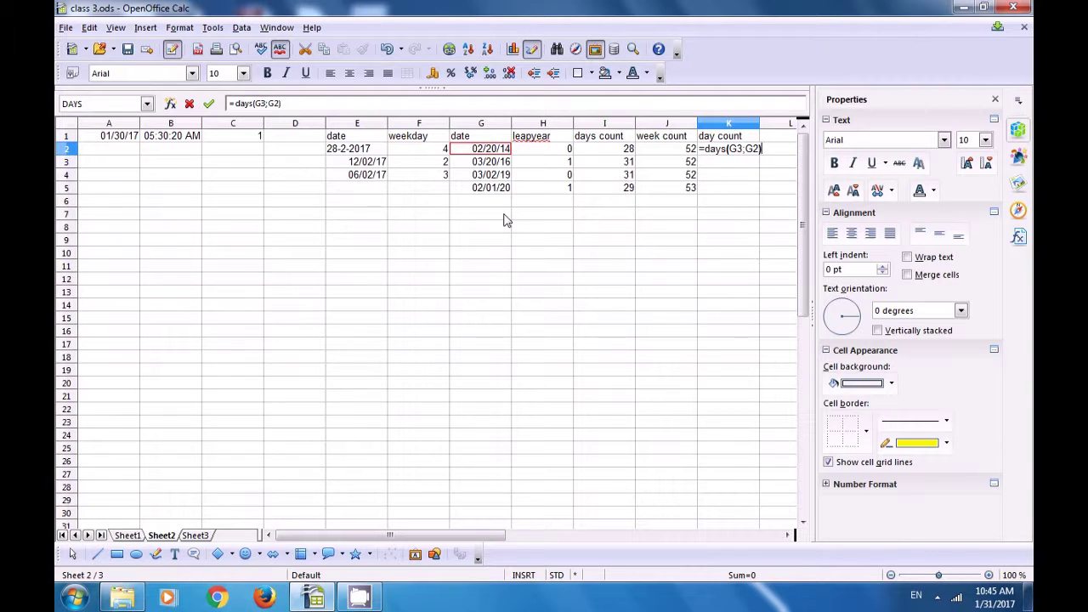
pyautogui.press('Return')
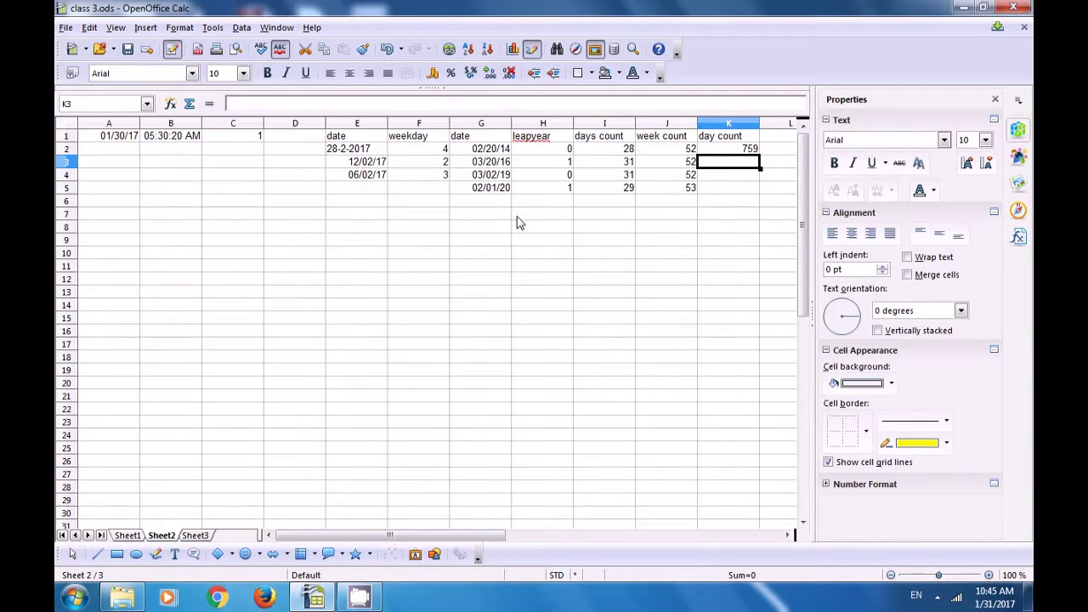
# - Check the day count in K2 against the two dates in G3 and G2
pyautogui.click(720, 153)
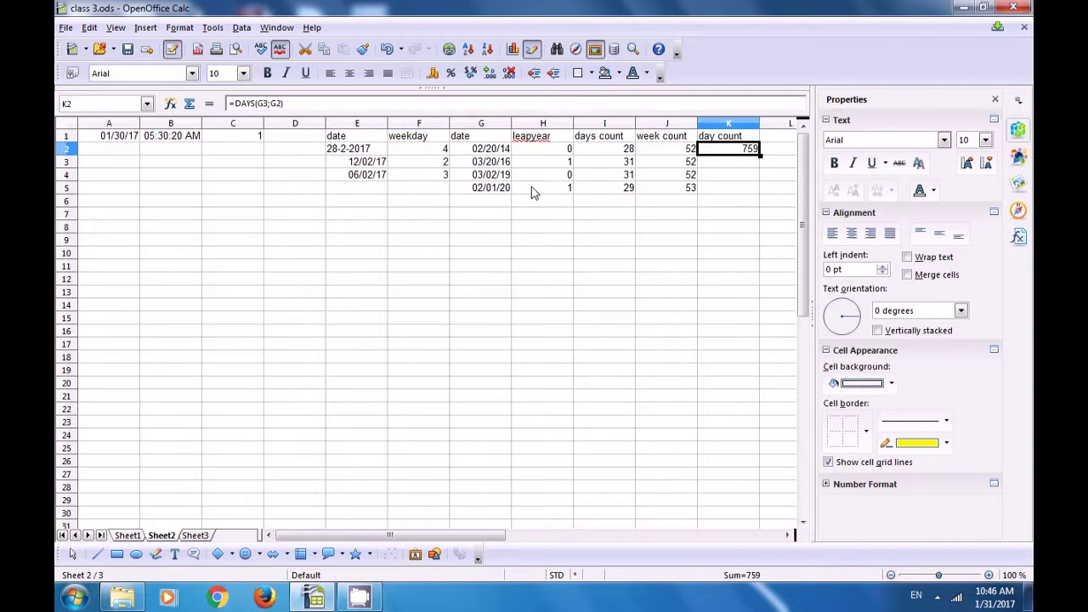
pyautogui.click(505, 164)
pyautogui.click(501, 151)
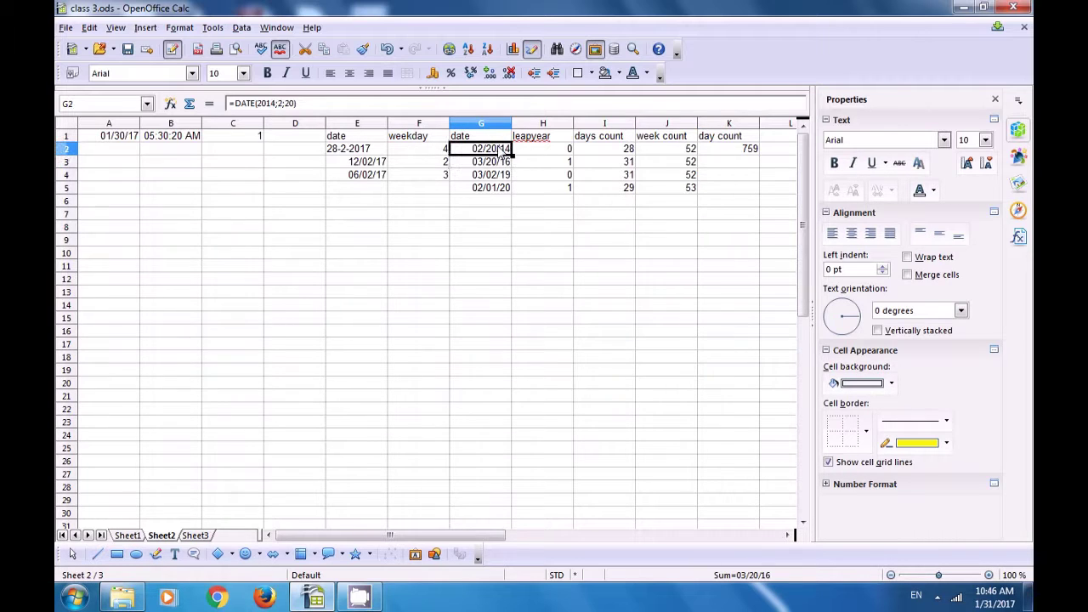
pyautogui.click(738, 151)
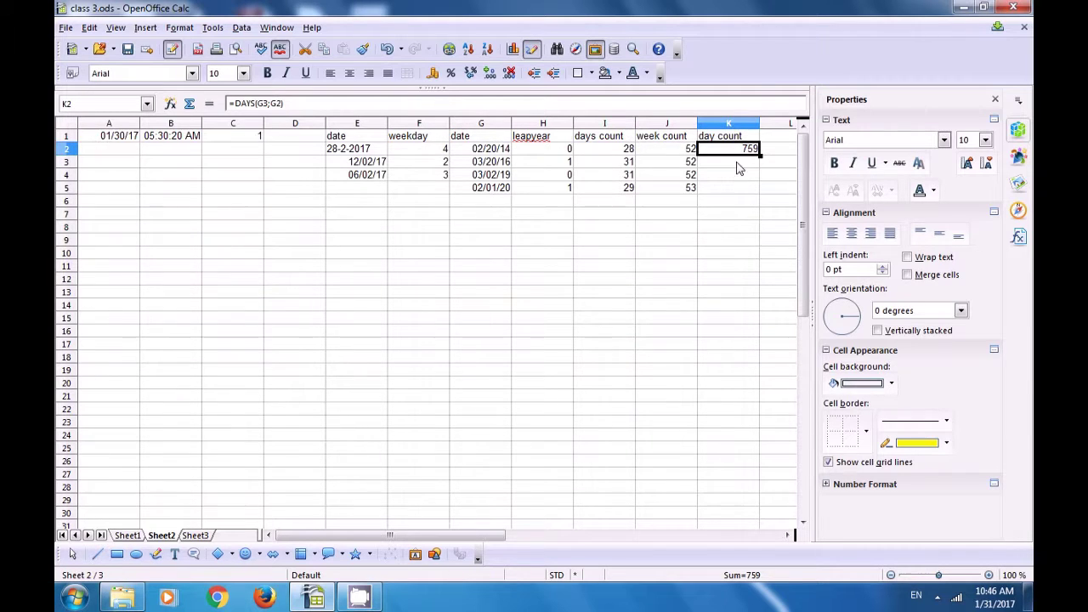
# - Enter the formula =days(G5;G4) in cell K3 to count the days between those two dates
pyautogui.click(497, 194)
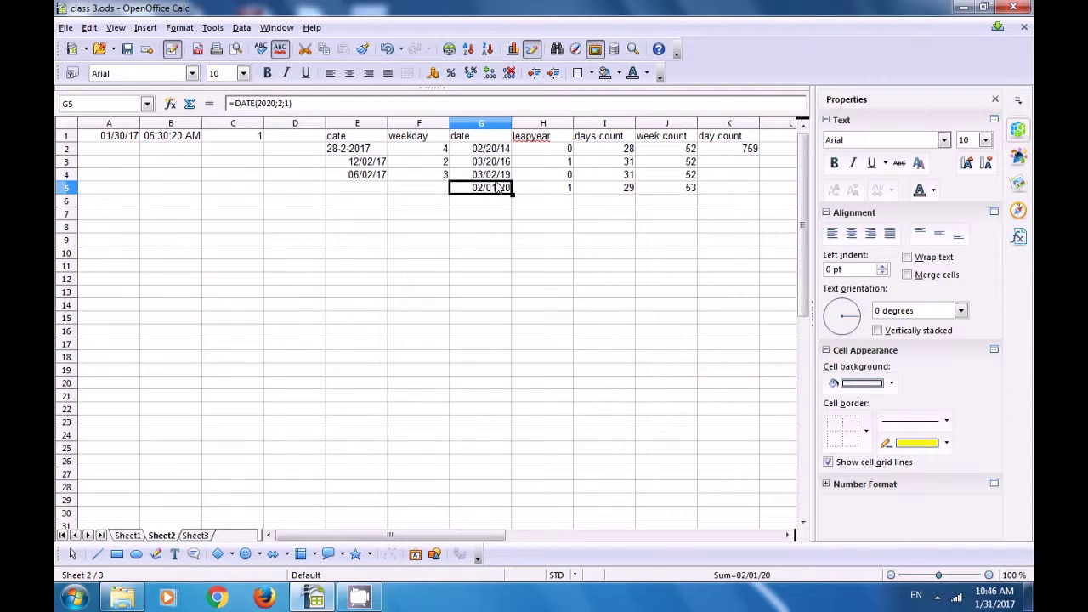
pyautogui.click(498, 177)
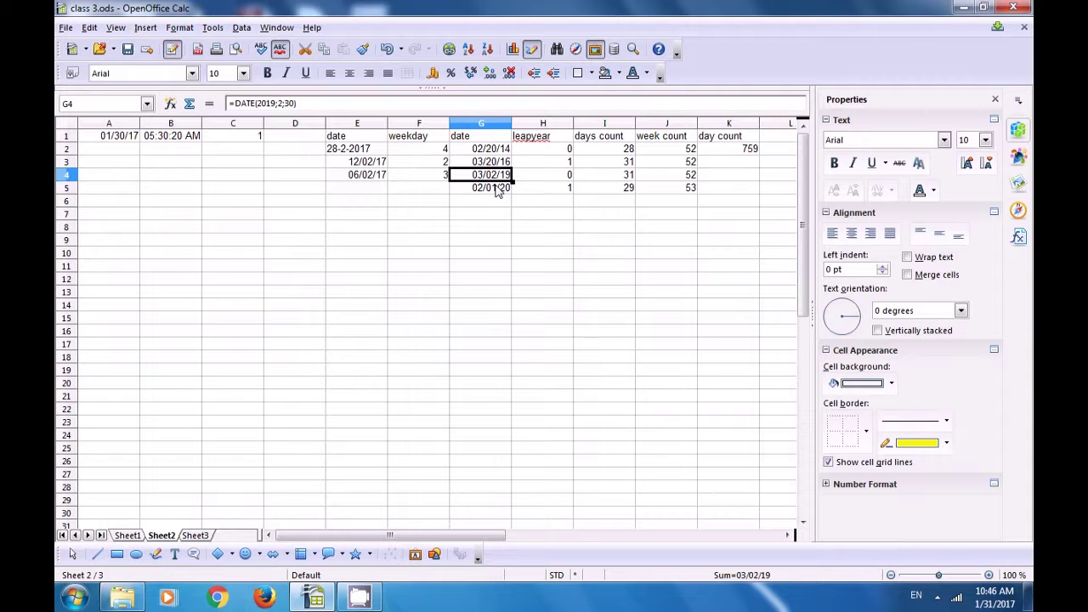
pyautogui.click(716, 165)
pyautogui.write('=days')
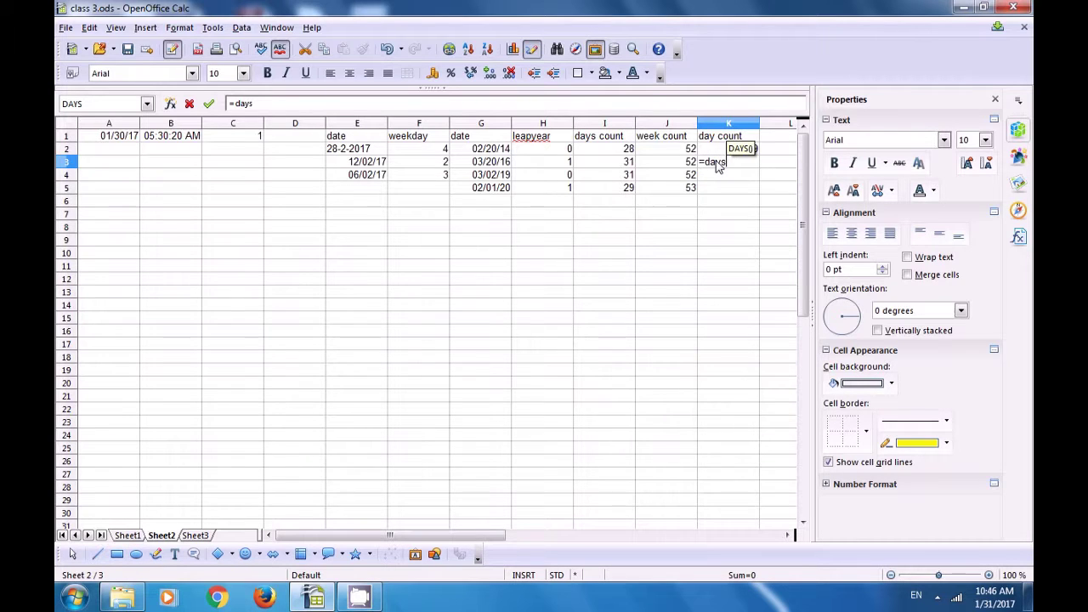
pyautogui.write('(')
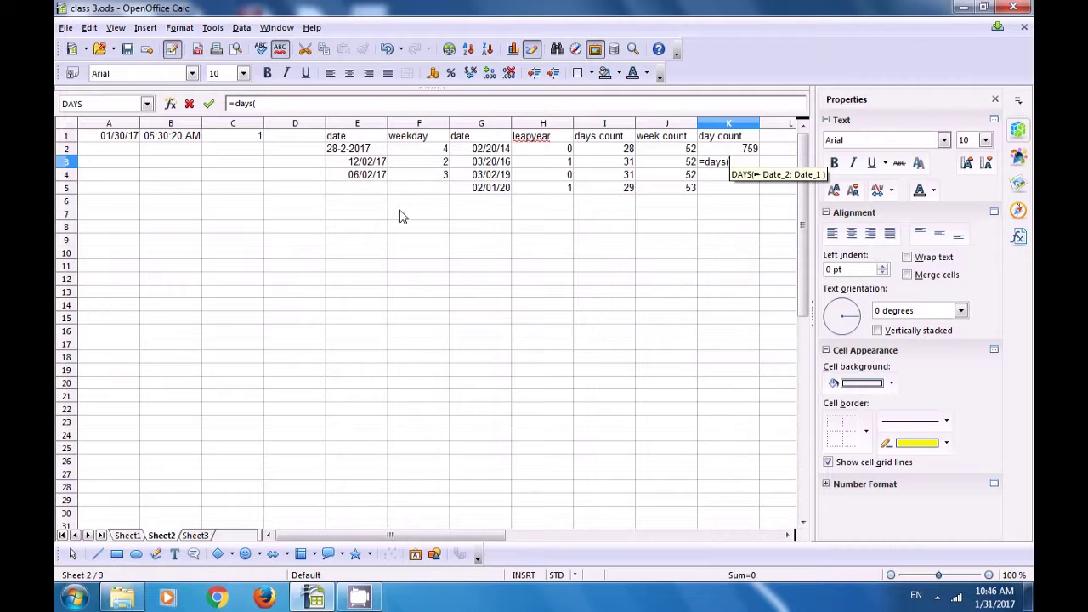
pyautogui.click(480, 189)
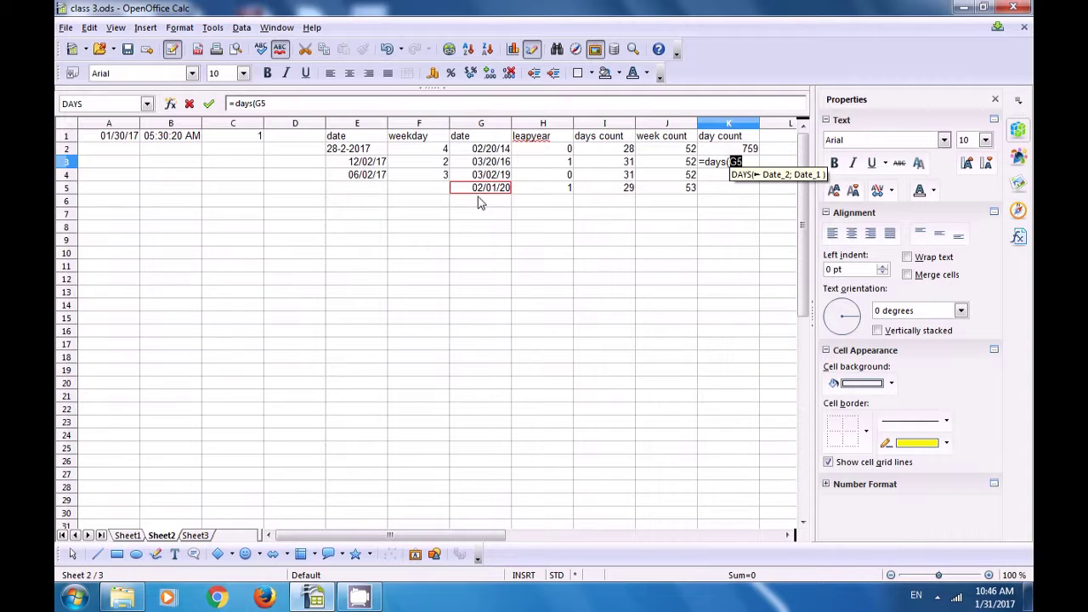
pyautogui.write(';')
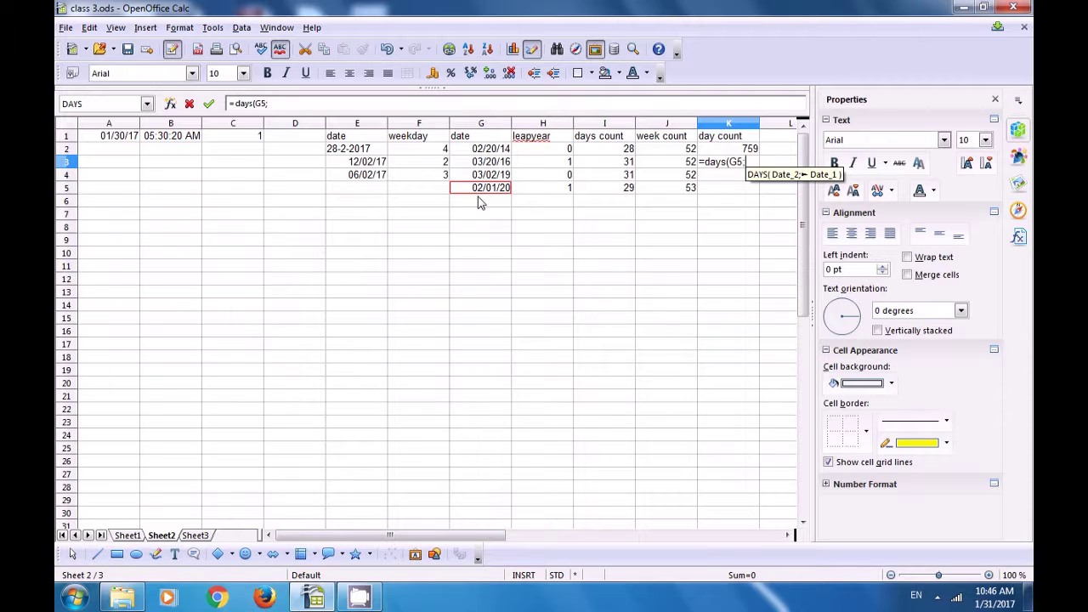
pyautogui.click(489, 175)
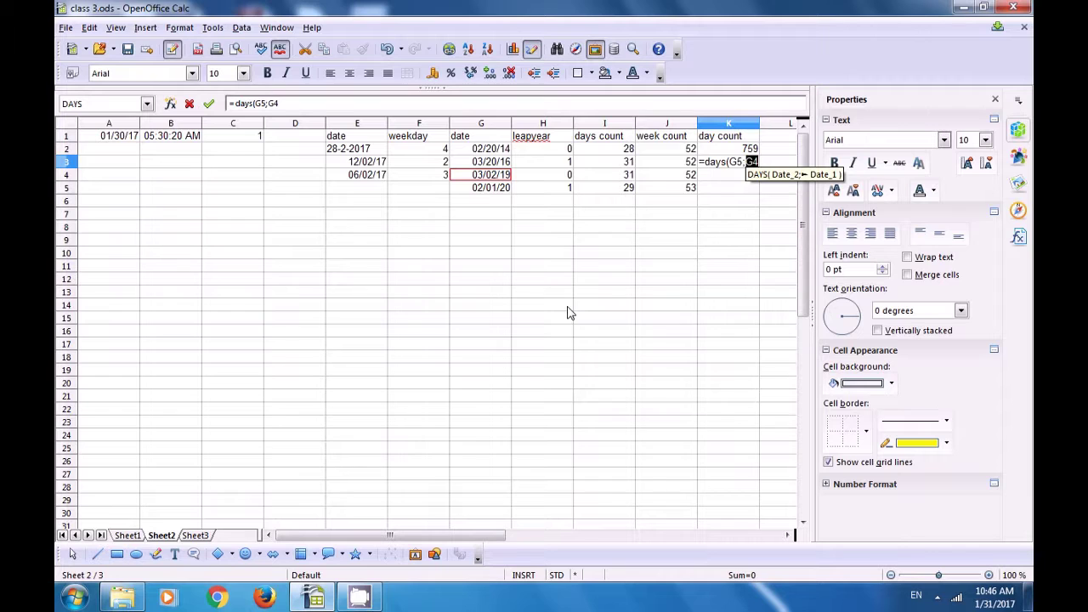
pyautogui.write(')')
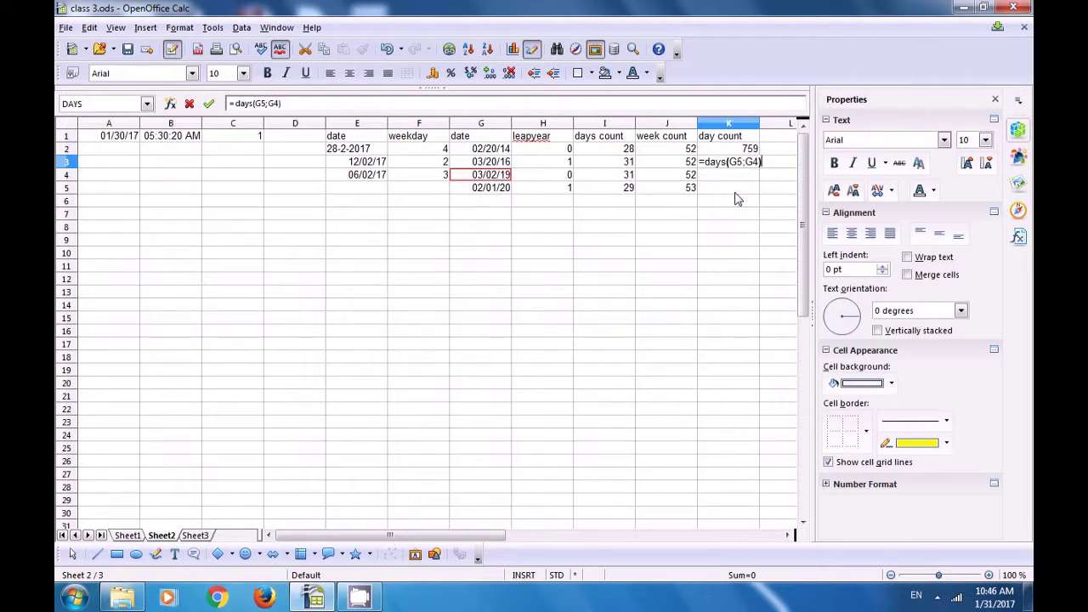
pyautogui.press('Return')
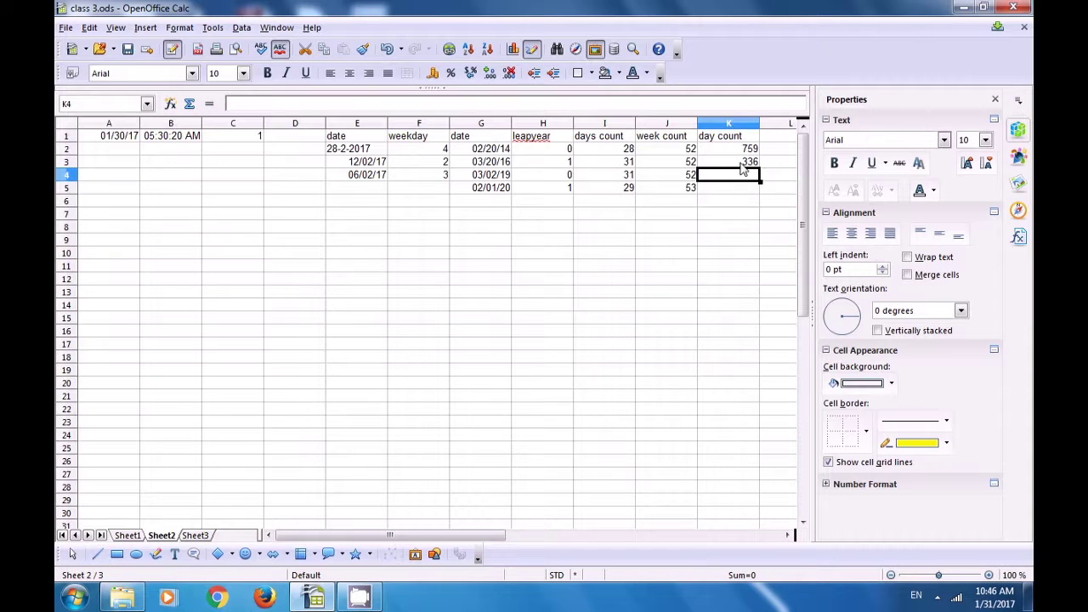
# - Check the day count in K3 against the dates in G5 and G4
pyautogui.click(745, 168)
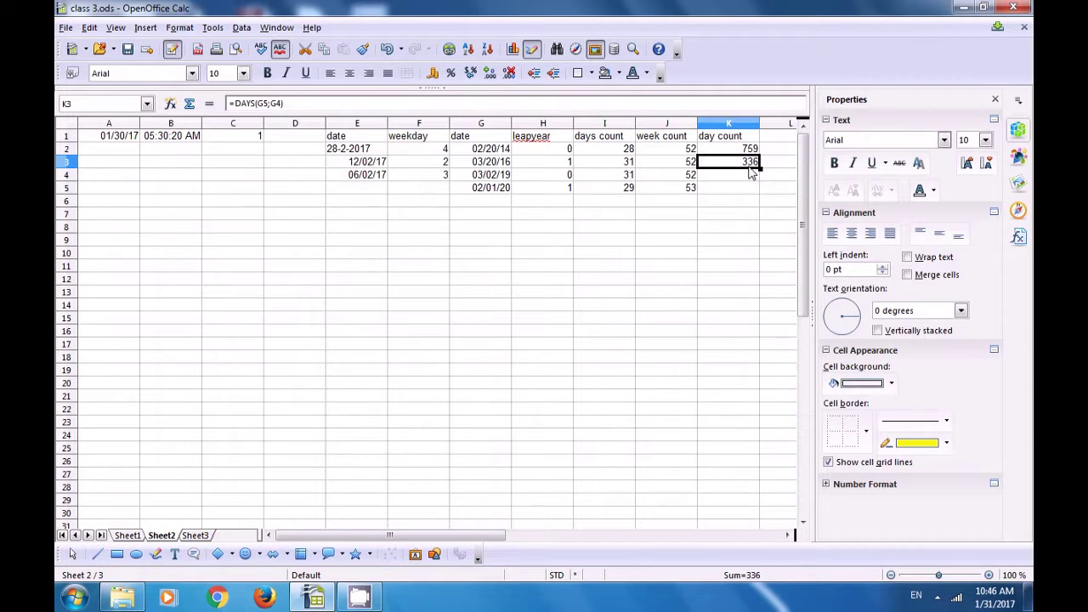
pyautogui.click(479, 191)
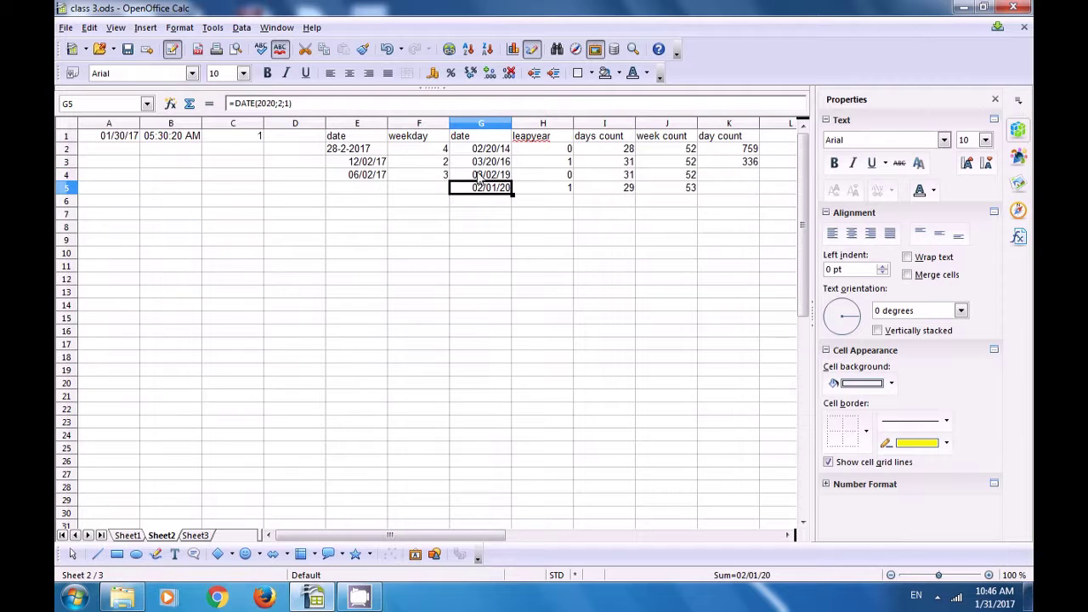
pyautogui.click(479, 176)
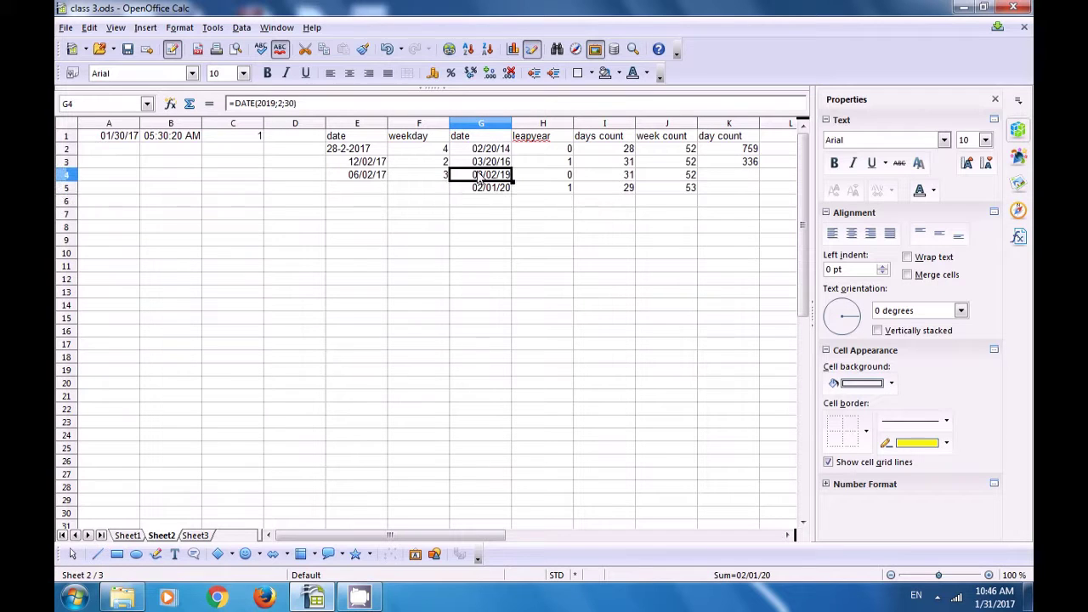
pyautogui.click(727, 166)
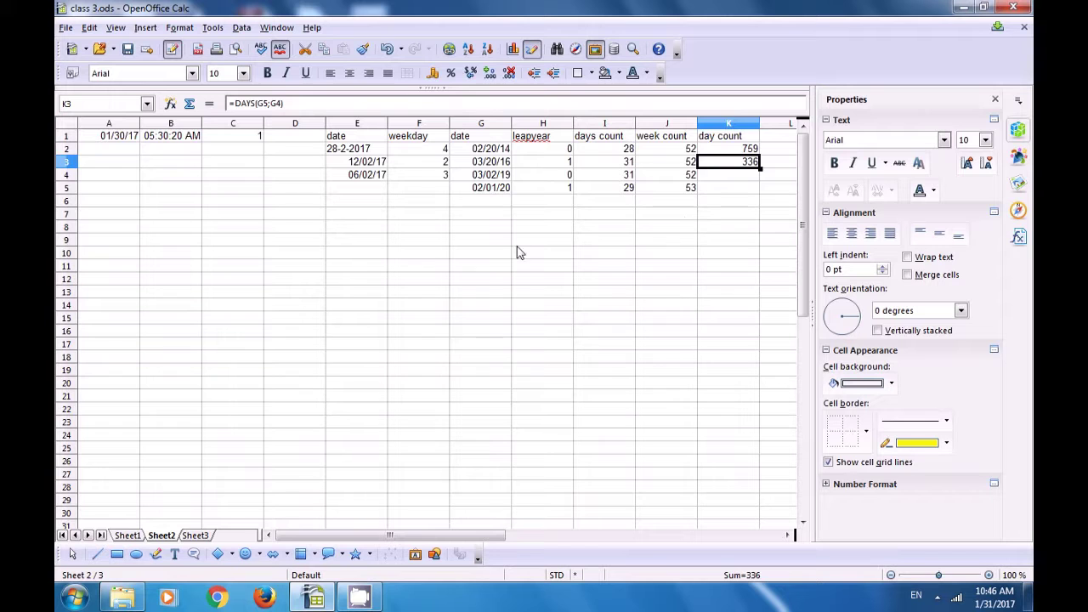
pyautogui.click(484, 253)
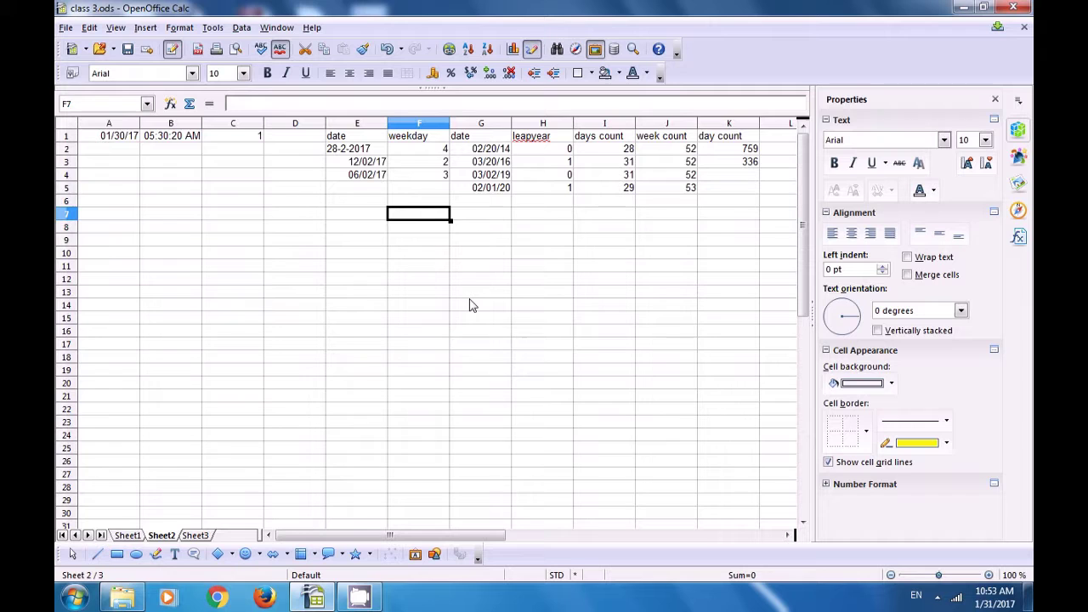
# - Enter the heading year count in cell L1, beside the day count heading
pyautogui.moveTo(500, 536); pyautogui.dragTo(535, 537)
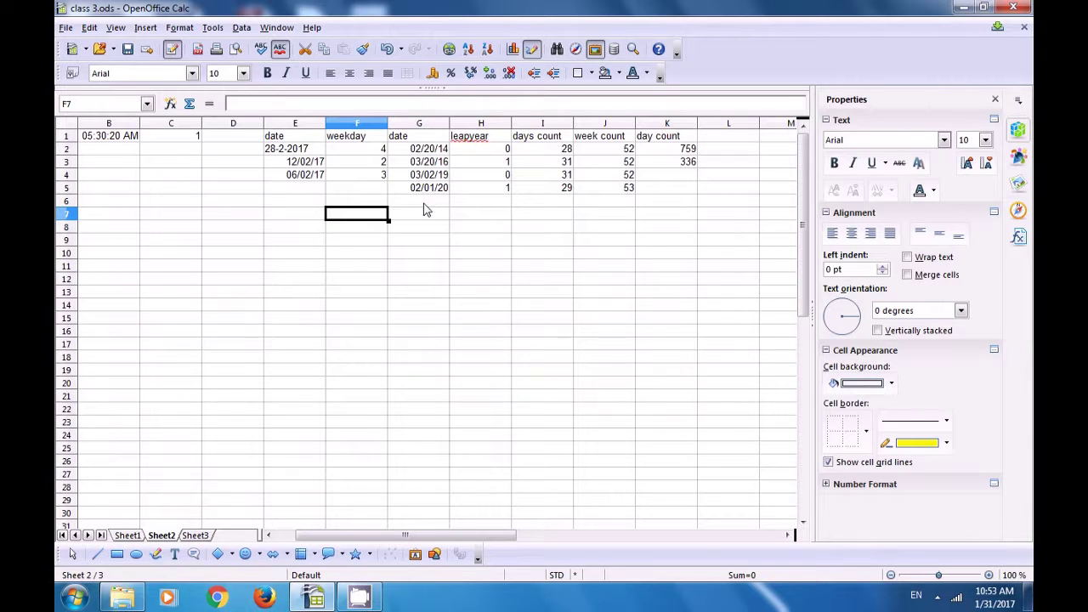
pyautogui.click(419, 223)
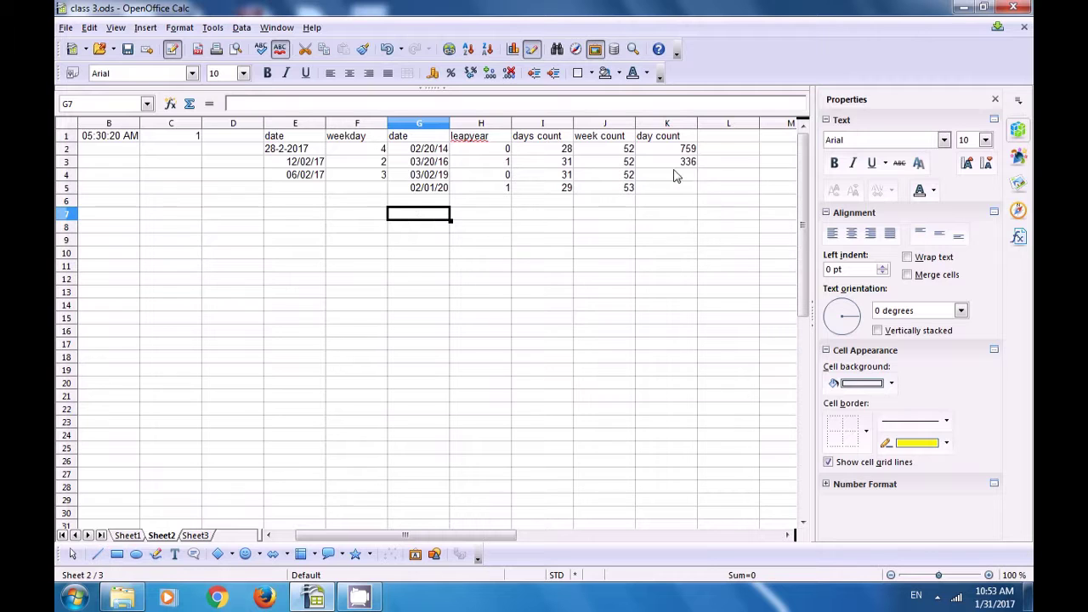
pyautogui.click(711, 138)
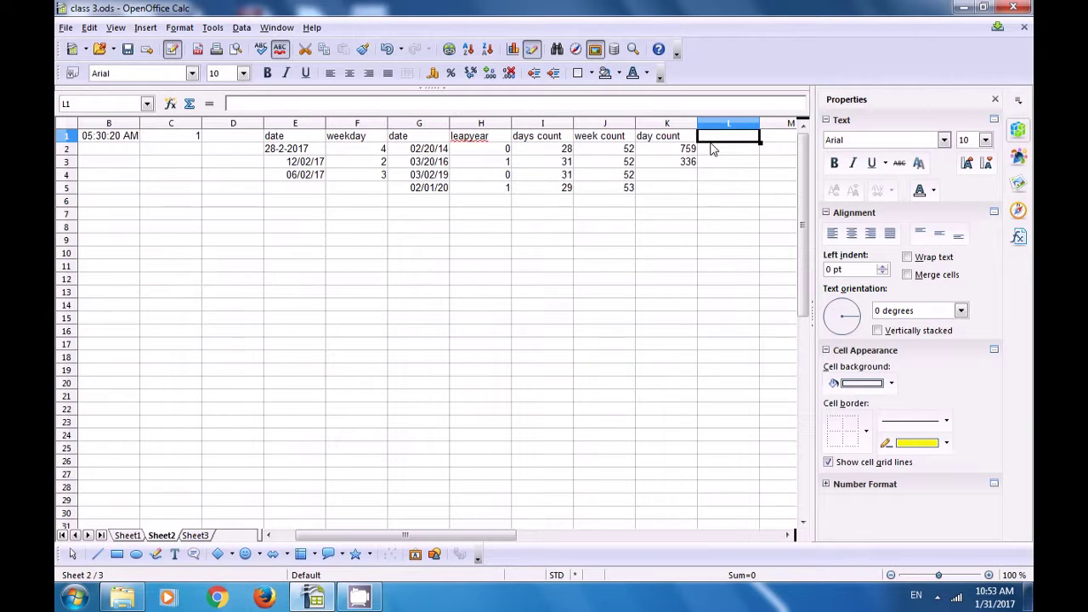
pyautogui.write('year count')
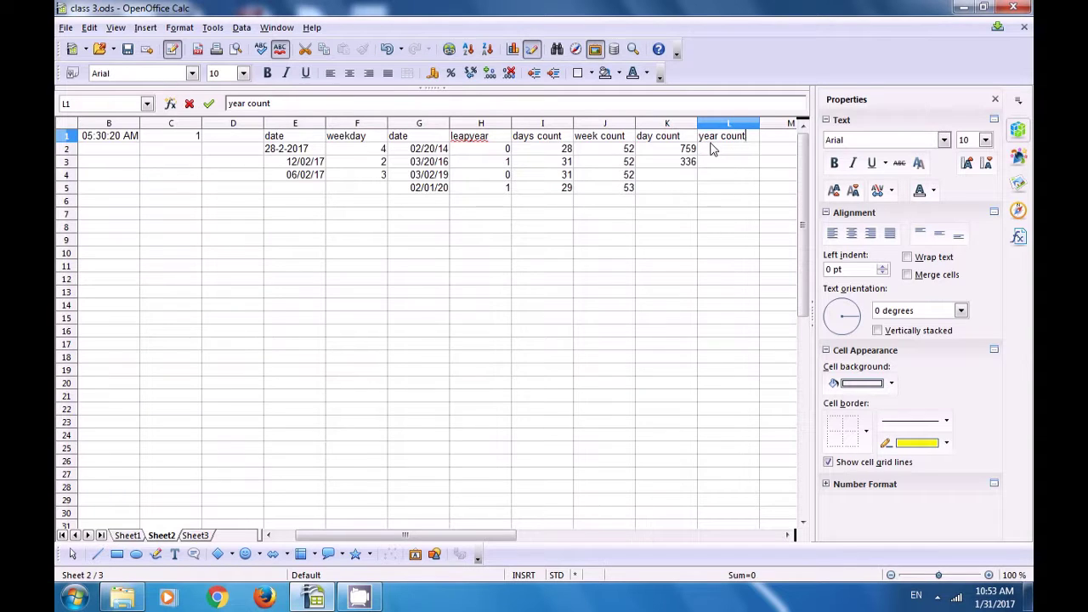
pyautogui.click(721, 156)
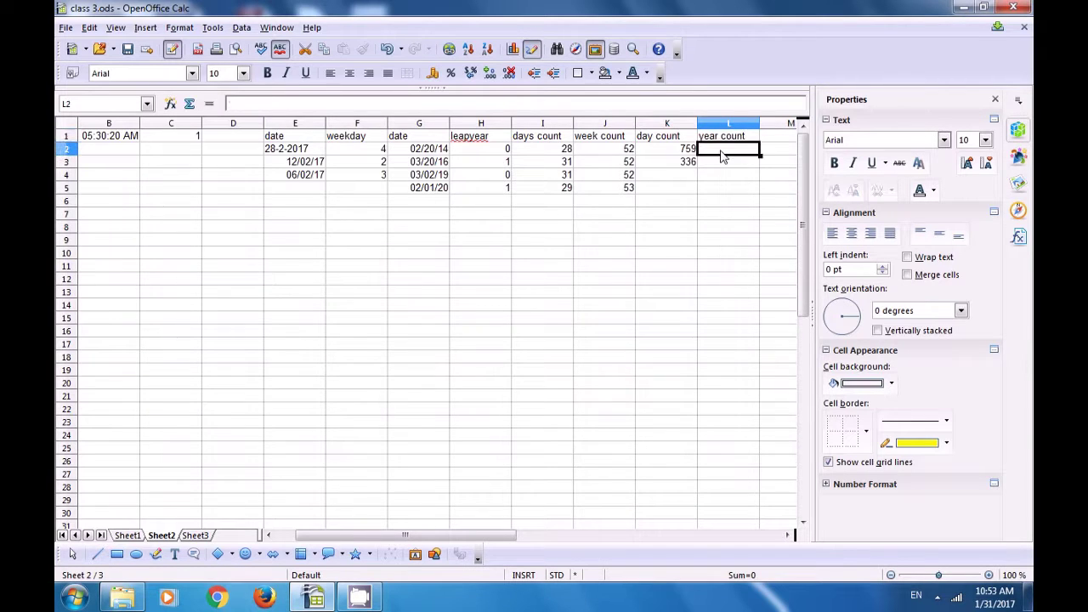
# - Enter the years 1857 in cell E8 and 2017 in cell F8
pyautogui.click(287, 228)
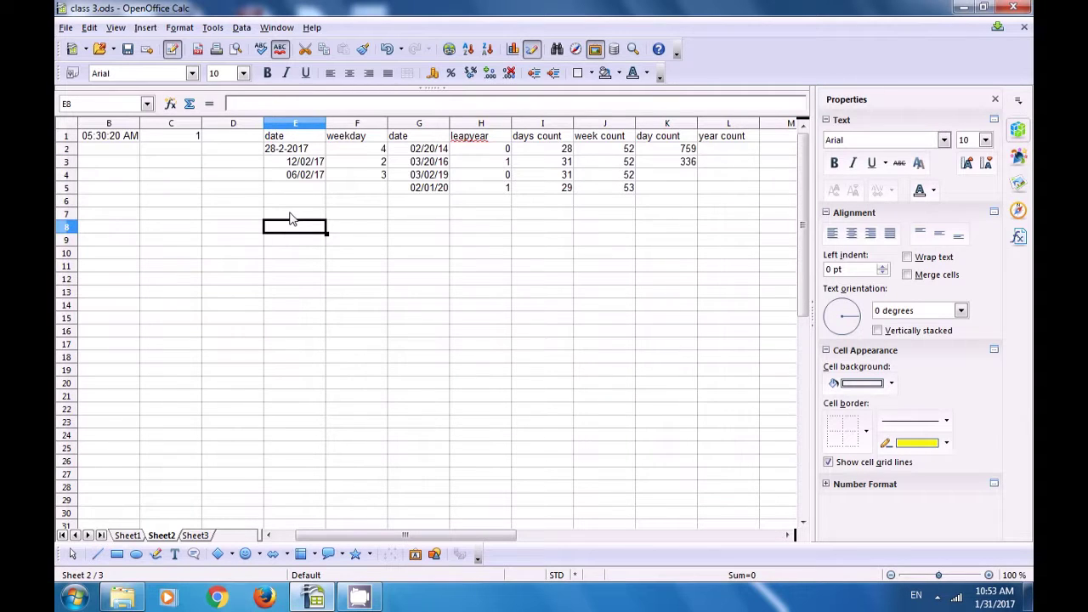
pyautogui.write('1')
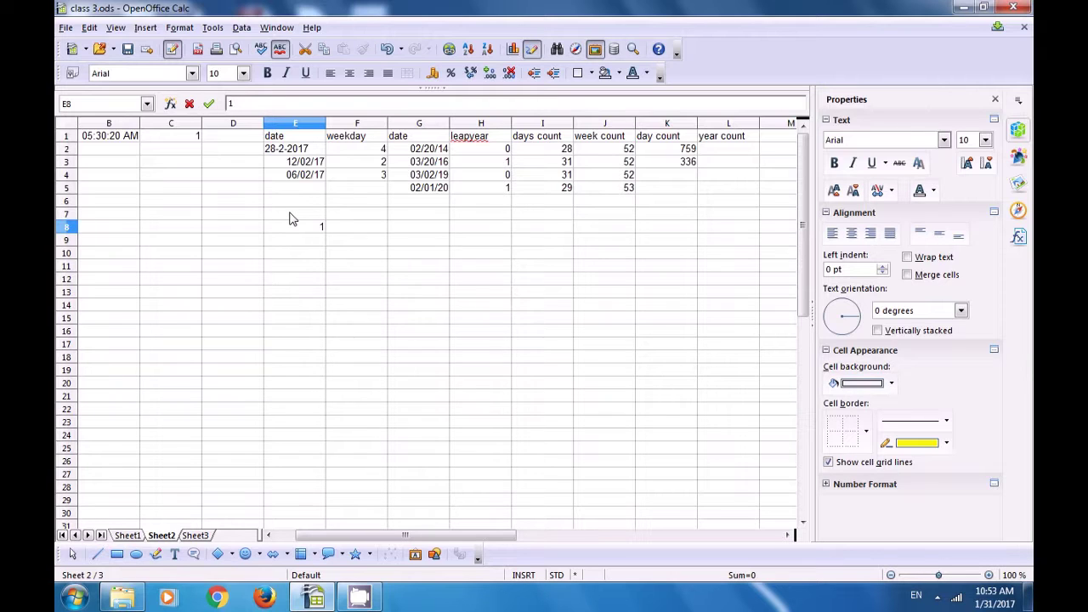
pyautogui.write('85')
pyautogui.click(347, 231)
pyautogui.write('2017')
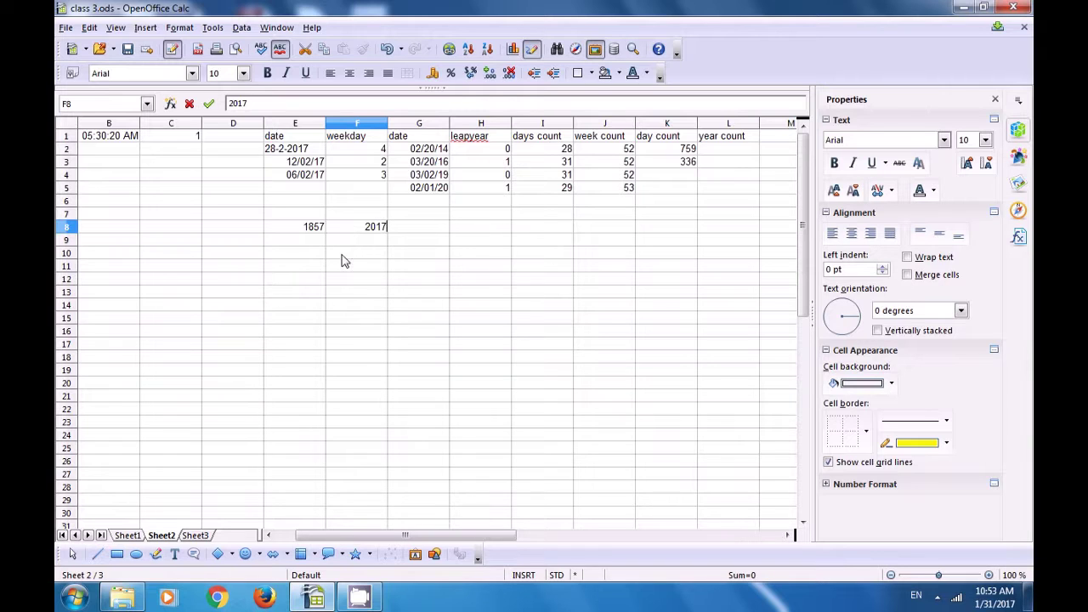
pyautogui.click(347, 246)
pyautogui.click(367, 231)
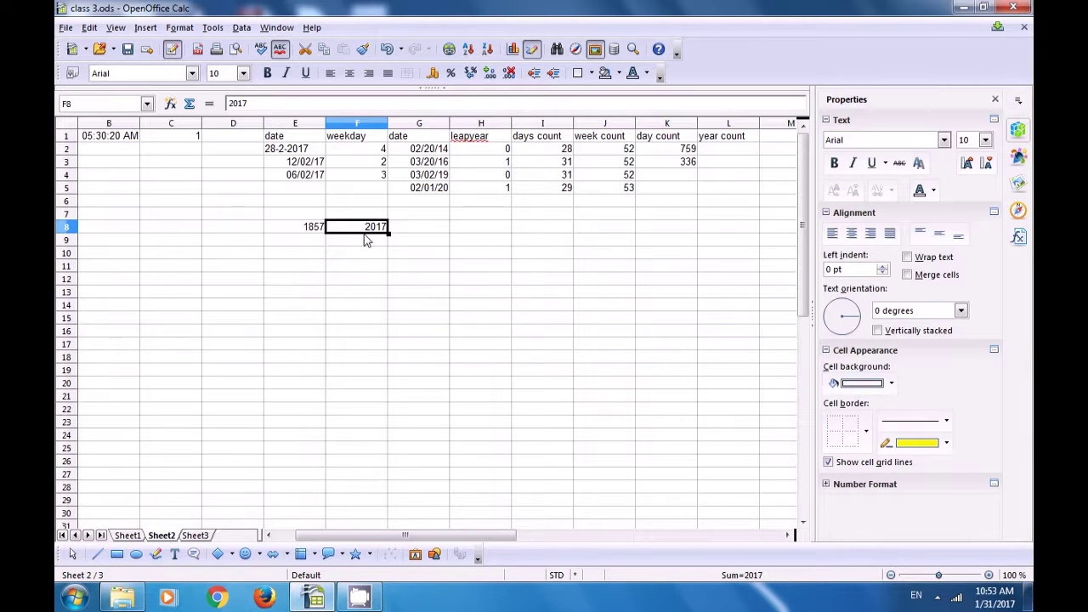
pyautogui.click(292, 230)
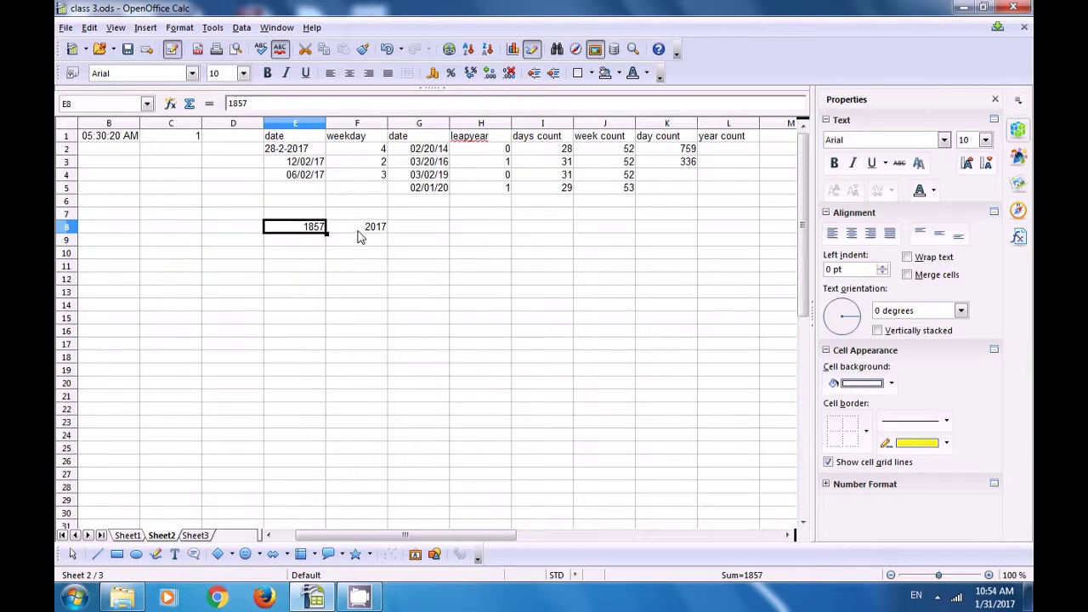
pyautogui.click(363, 230)
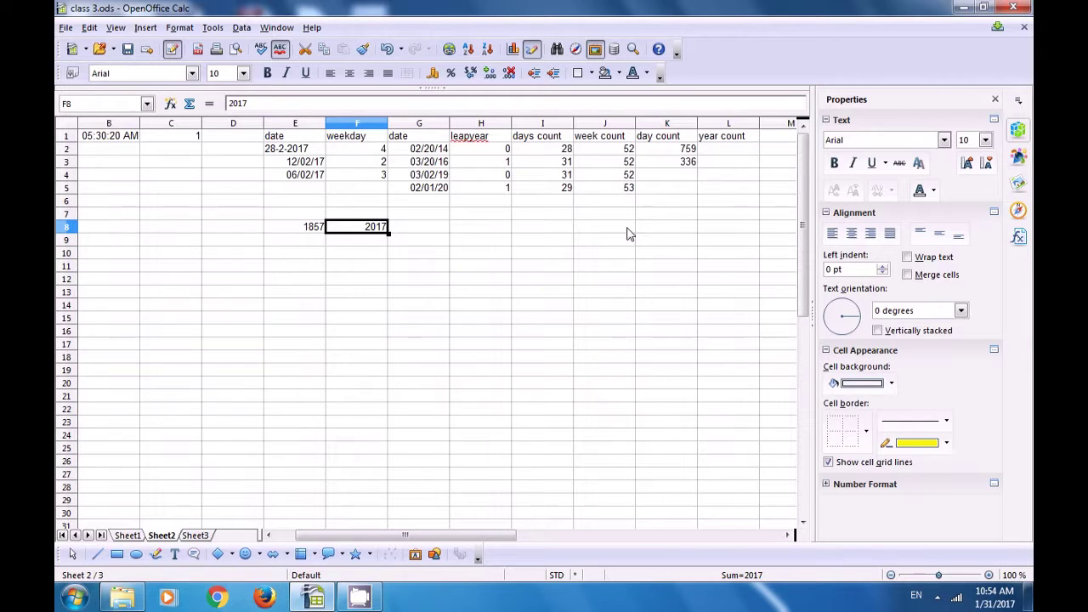
pyautogui.click(433, 229)
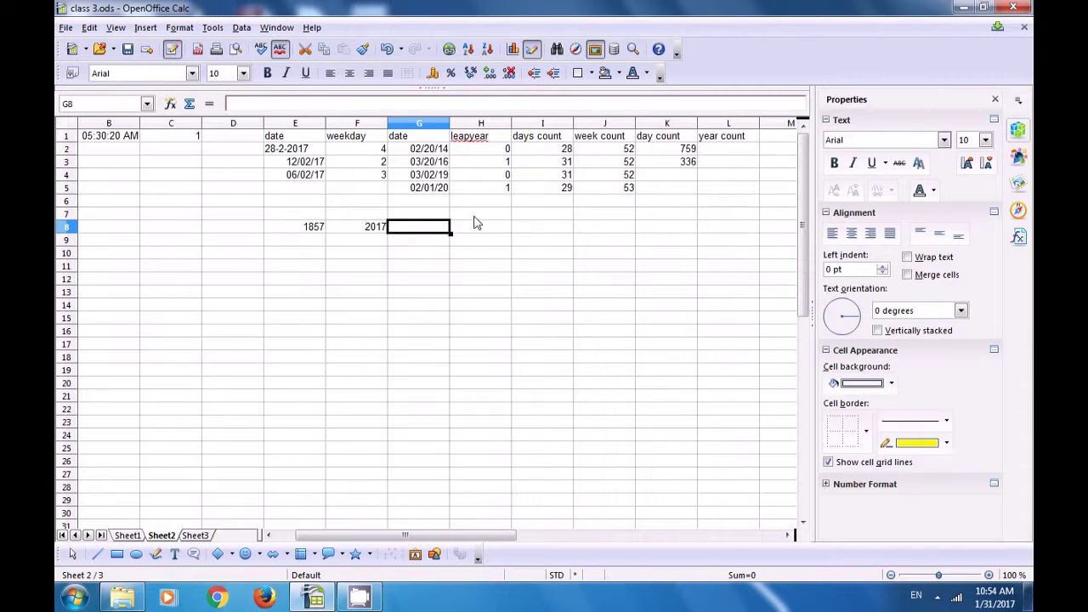
# - Enter the formula =days360(F8;E8) in cell L2 under the year count heading
pyautogui.click(721, 149)
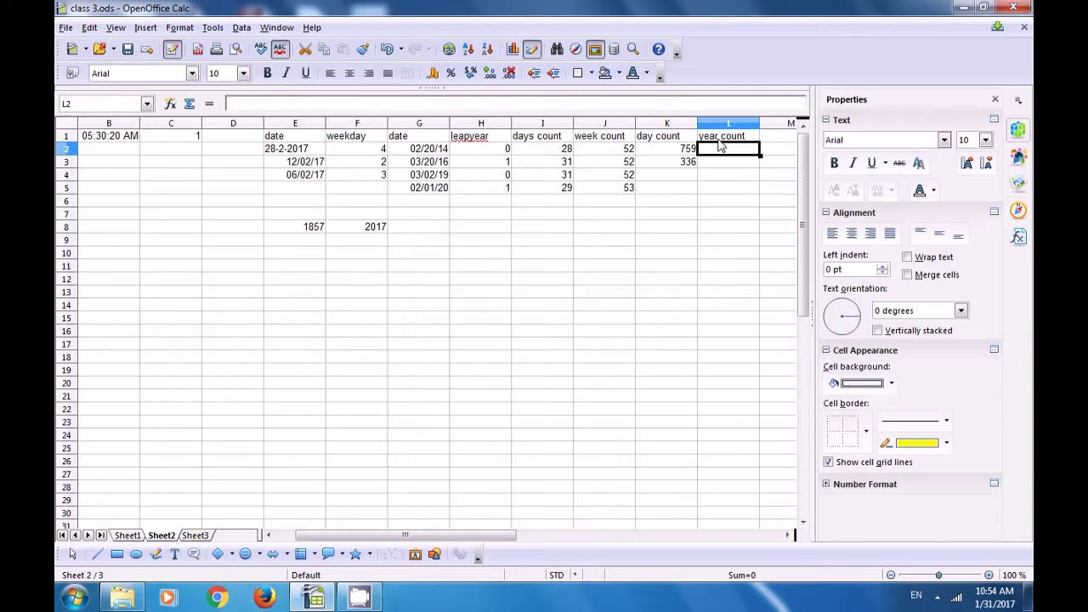
pyautogui.write('=d')
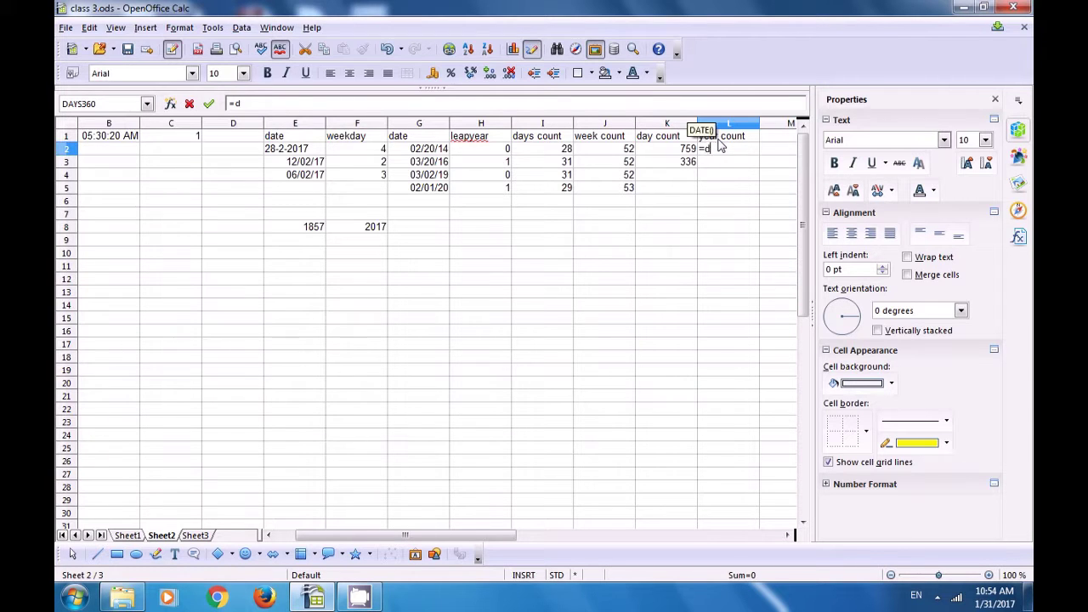
pyautogui.write('ays3y60')
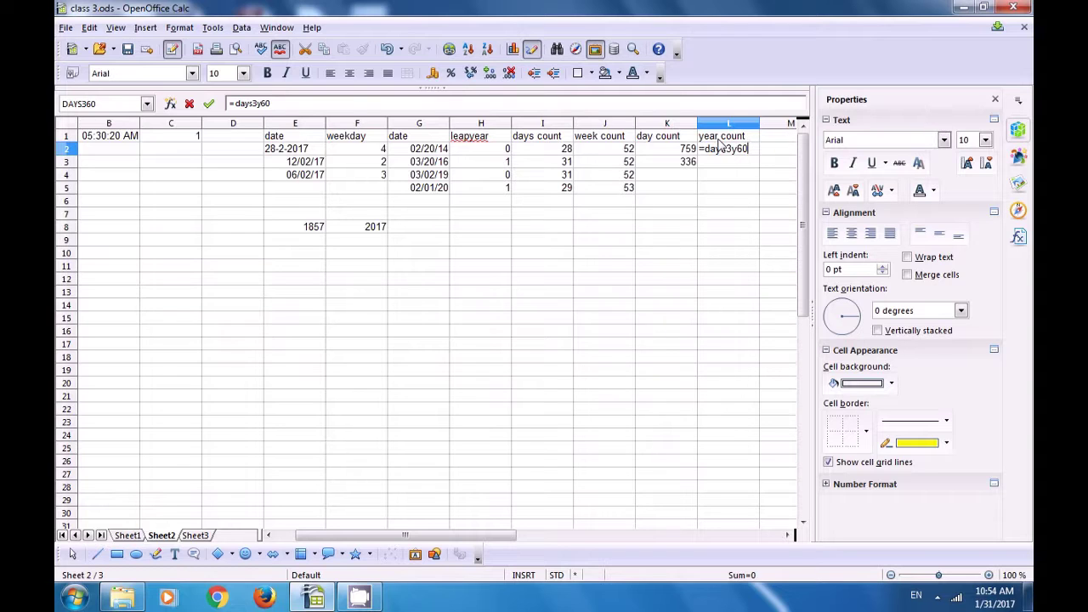
pyautogui.press('BackSpace')
pyautogui.press('BackSpace')
pyautogui.press('BackSpace')
pyautogui.press('BackSpace')
pyautogui.write('36')
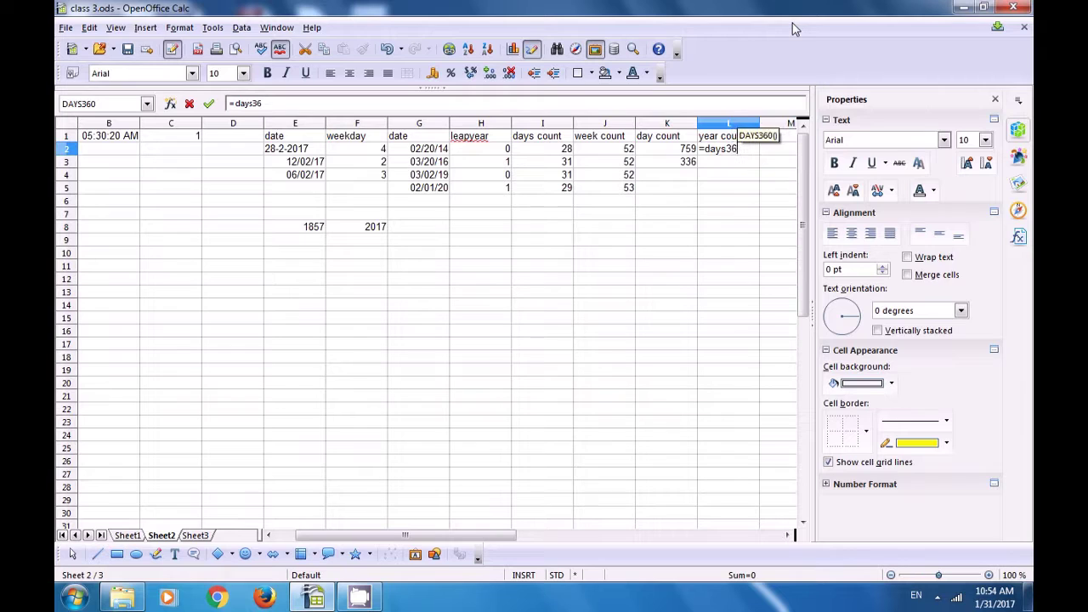
pyautogui.write('0(')
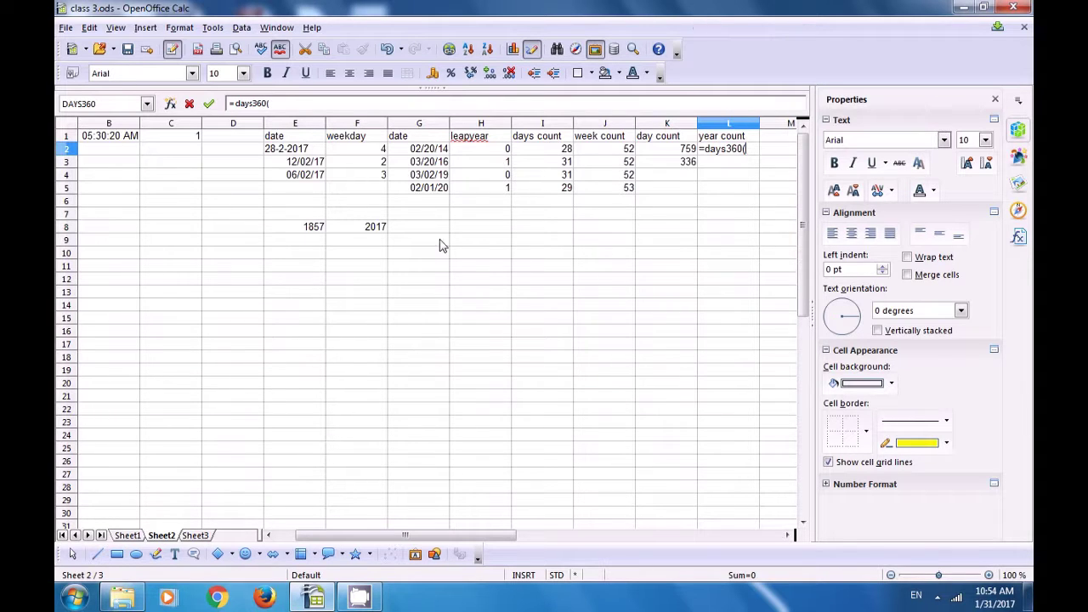
pyautogui.click(361, 234)
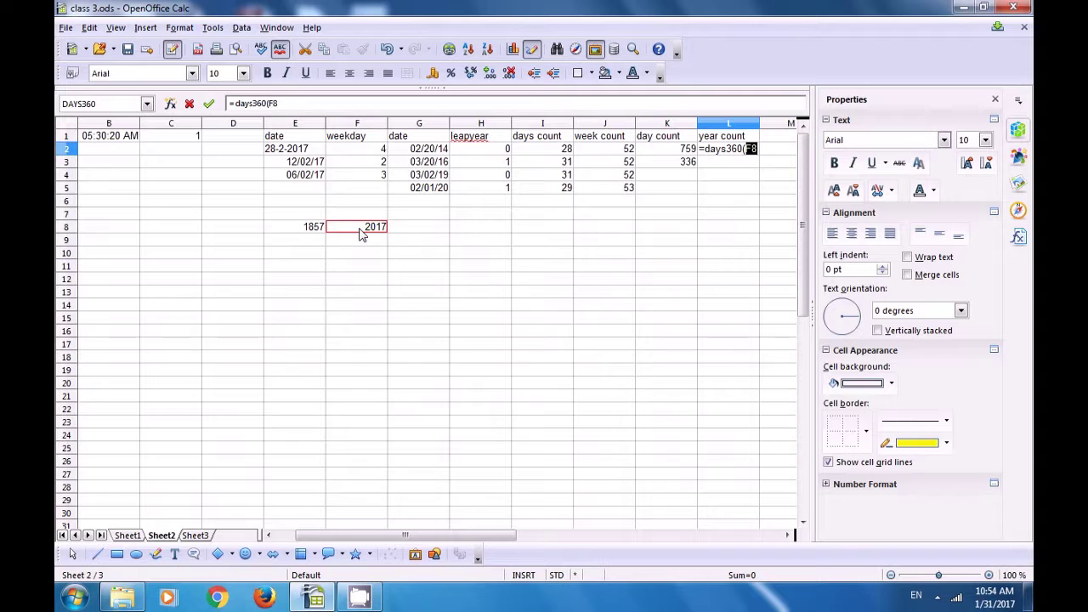
pyautogui.write(';')
pyautogui.click(300, 232)
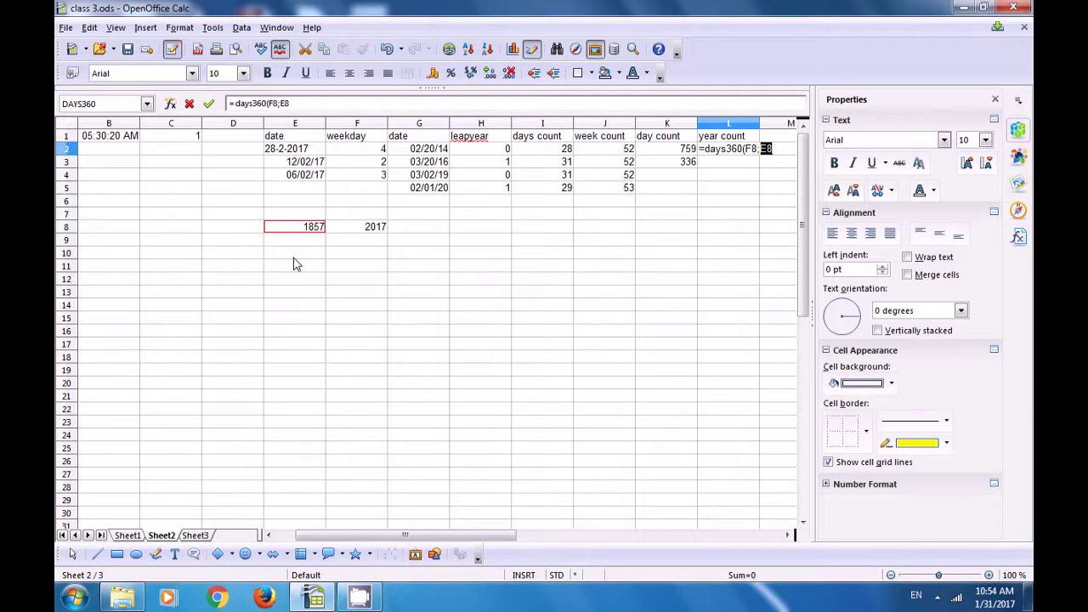
pyautogui.write(')')
pyautogui.press('Return')
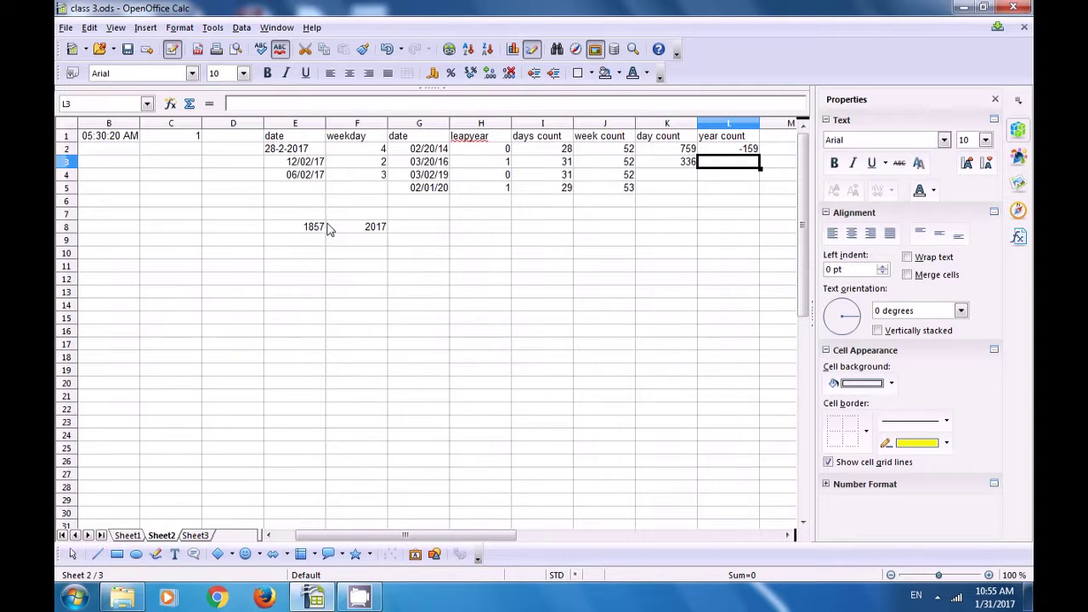
# - Enter the formula =days(E8;F8) in cell F9 below the two year values
pyautogui.click(366, 235)
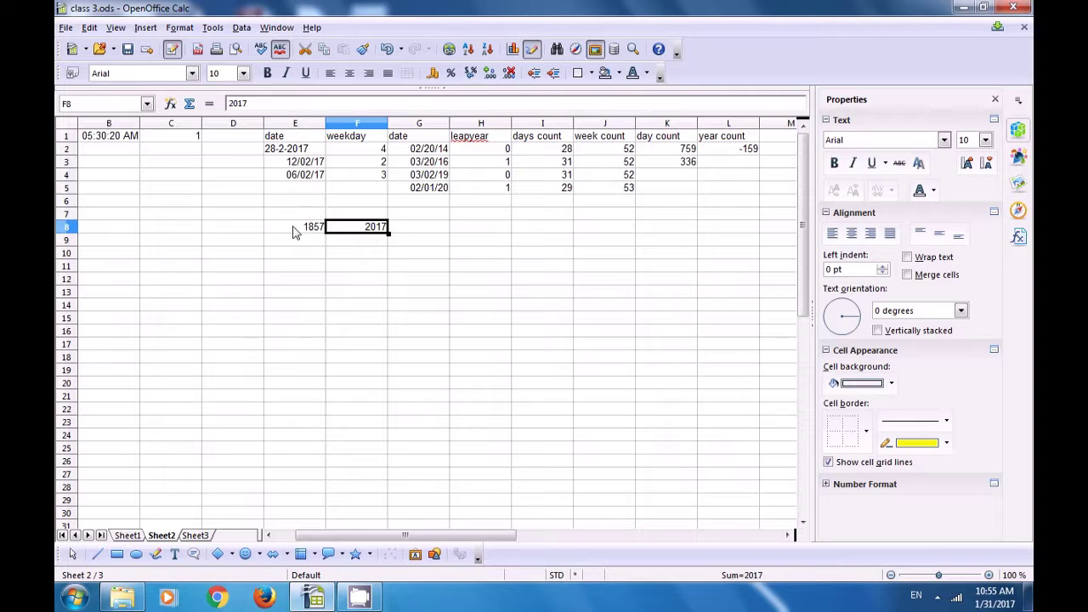
pyautogui.click(303, 235)
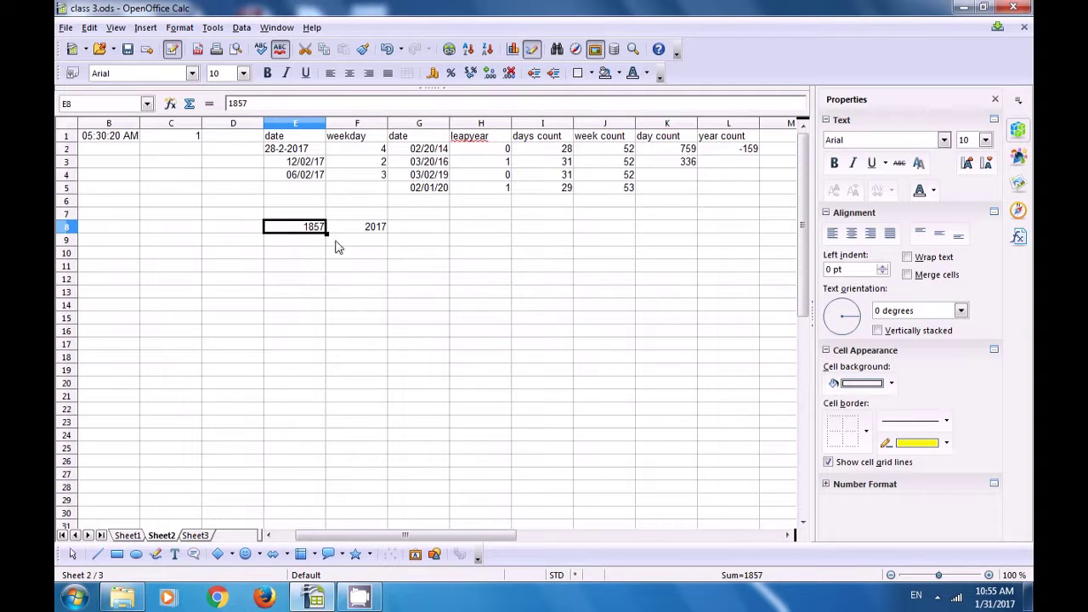
pyautogui.click(344, 245)
pyautogui.write('=')
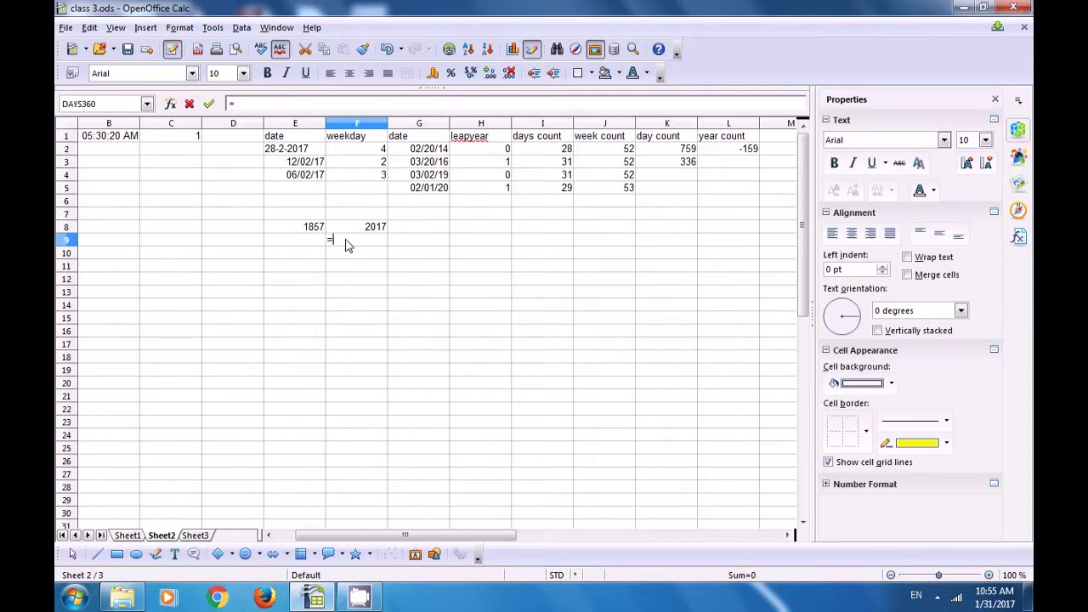
pyautogui.write('3')
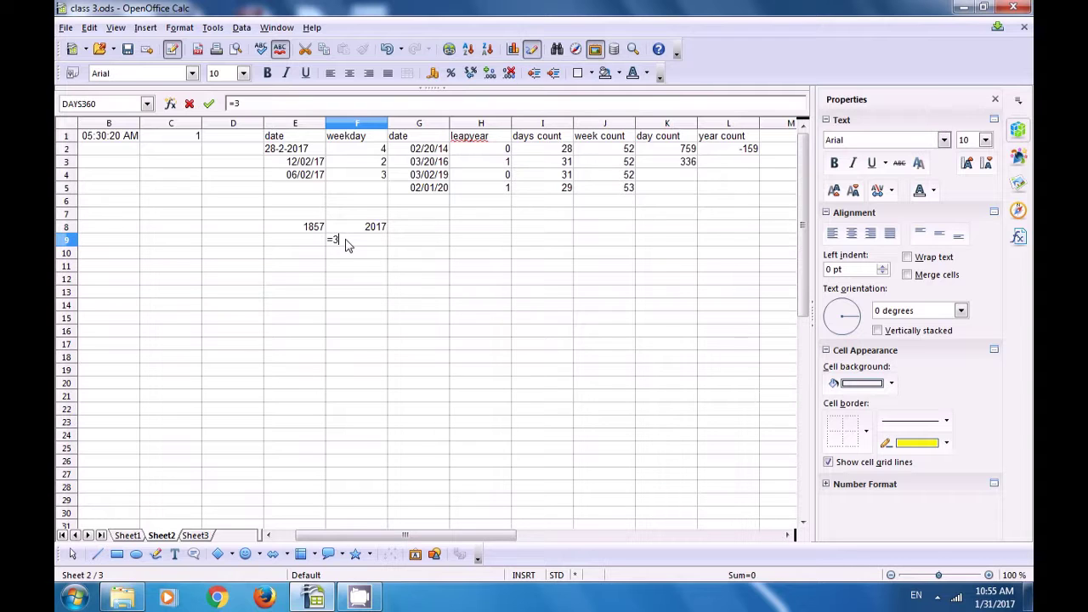
pyautogui.press('BackSpace')
pyautogui.write('da')
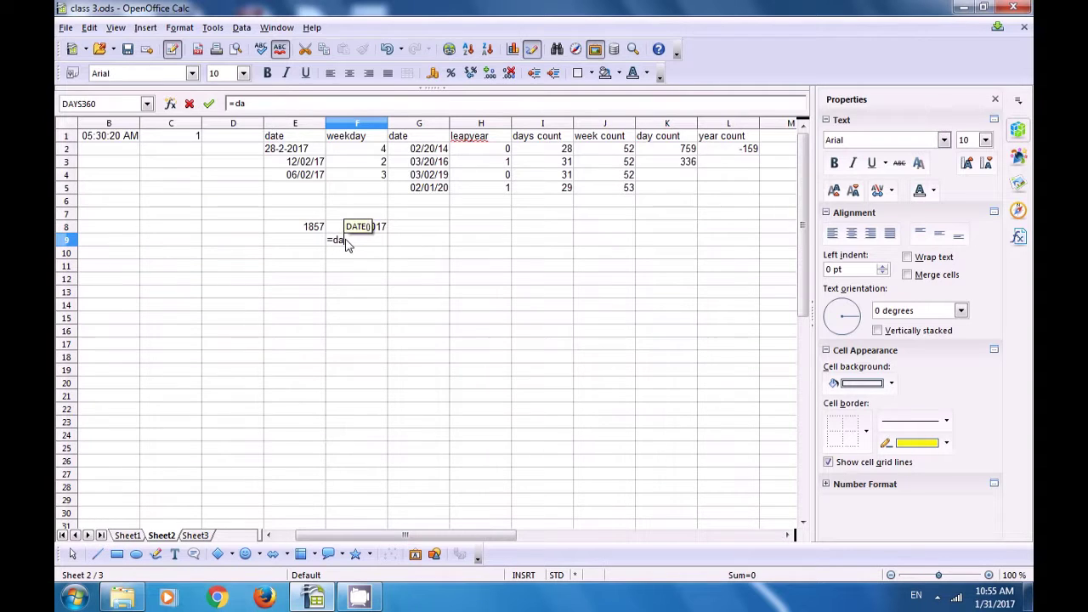
pyautogui.write('ys(')
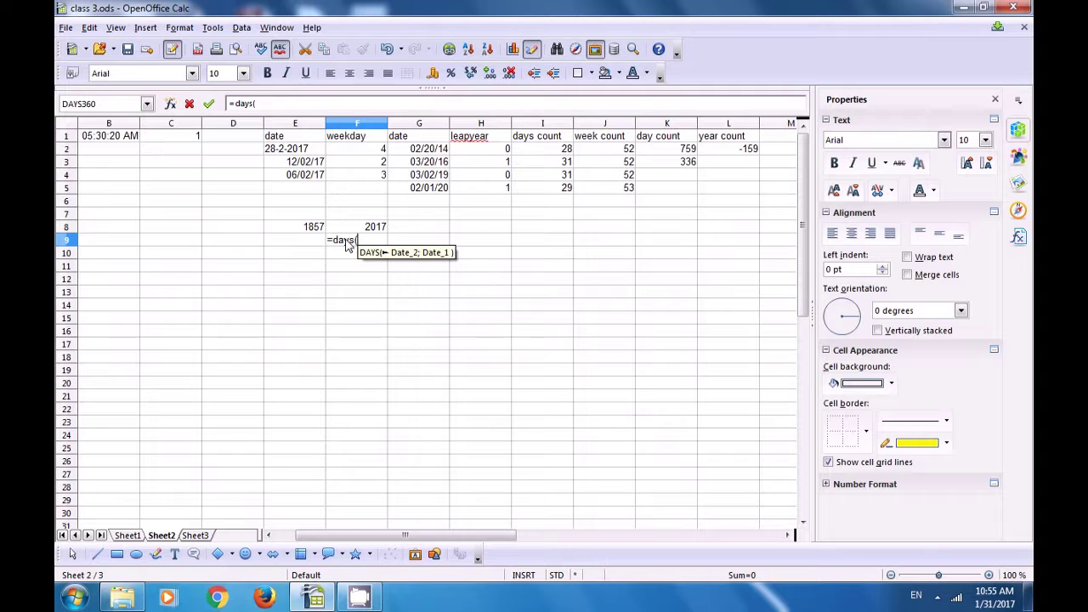
pyautogui.click(316, 228)
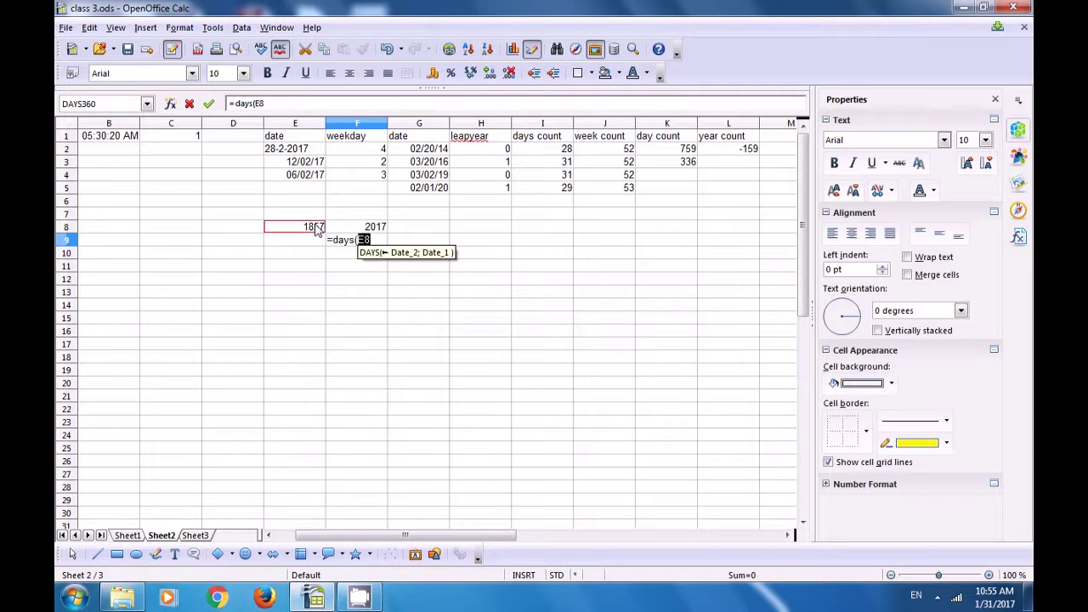
pyautogui.write(';')
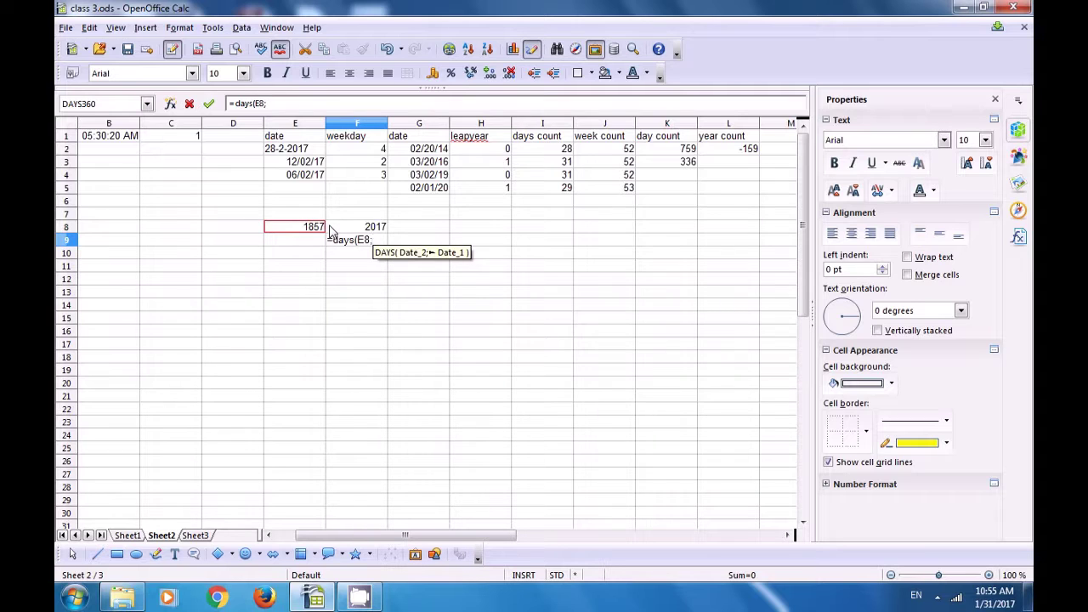
pyautogui.click(378, 230)
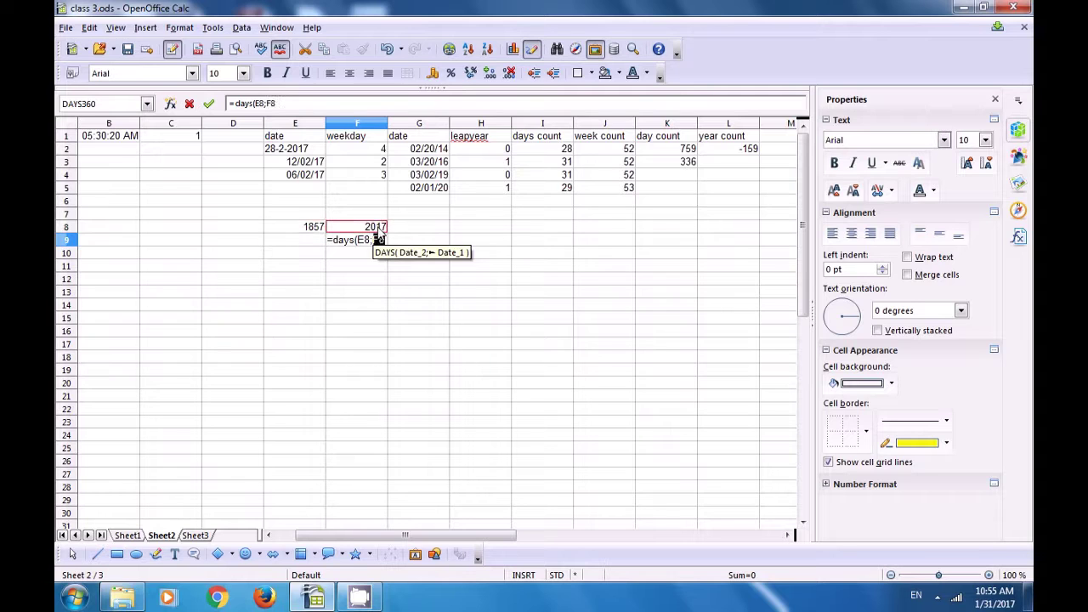
pyautogui.write(')')
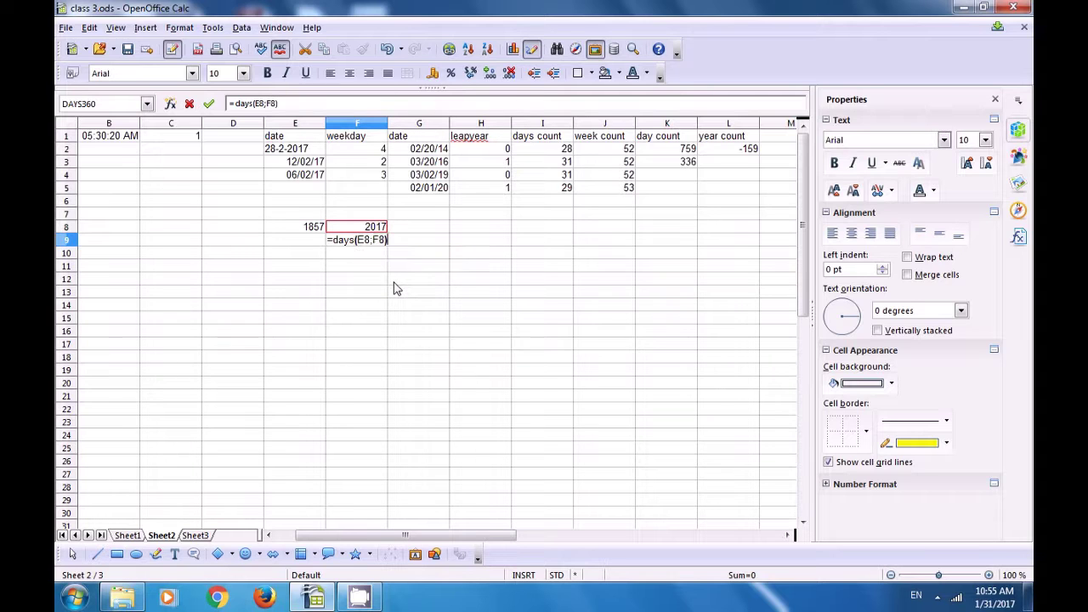
pyautogui.press('Return')
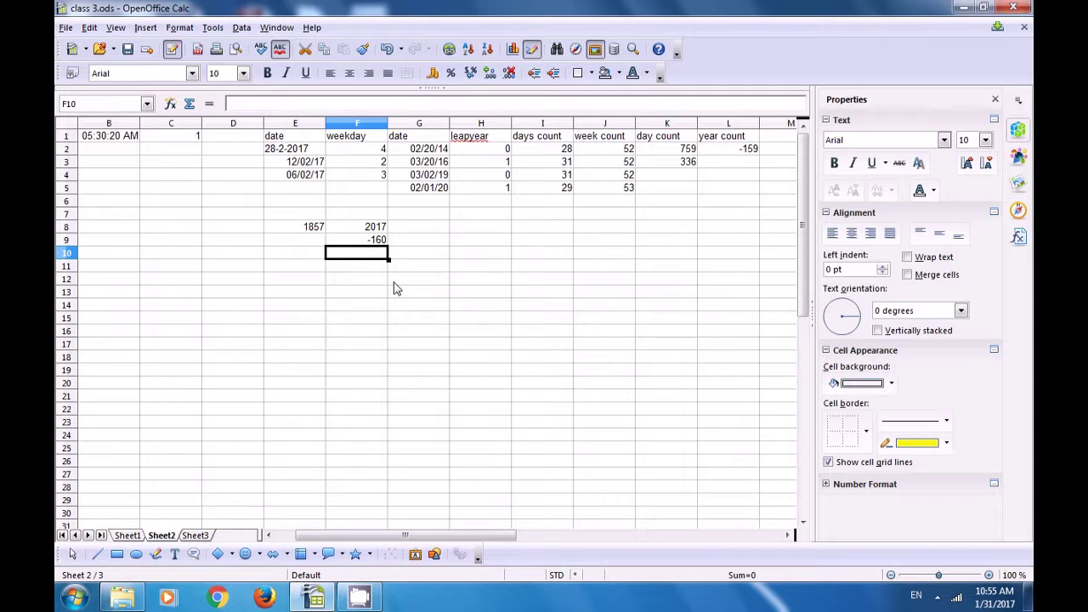
pyautogui.click(736, 166)
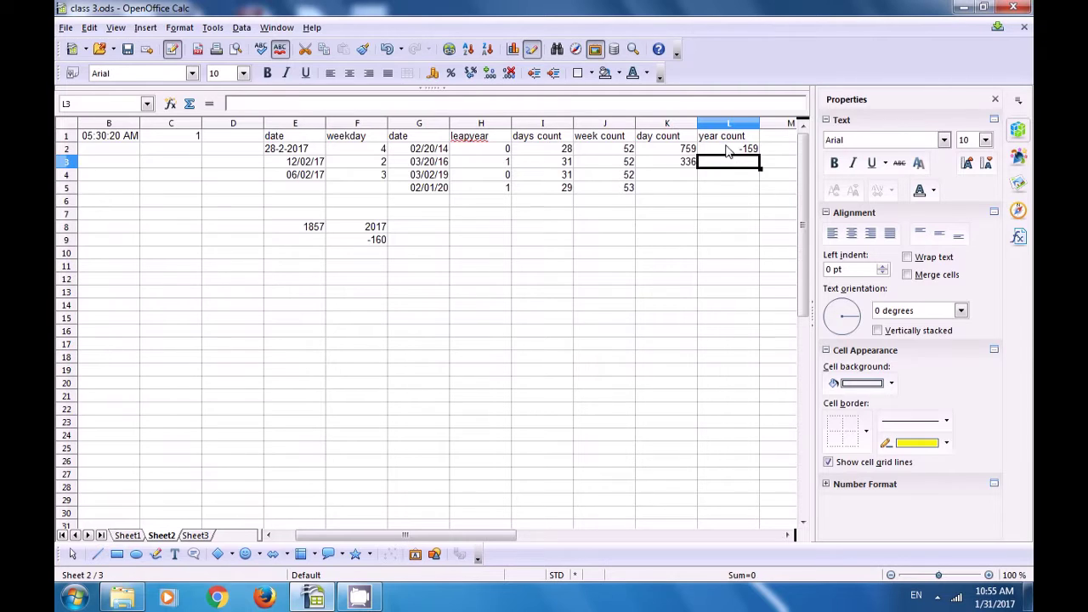
pyautogui.click(728, 150)
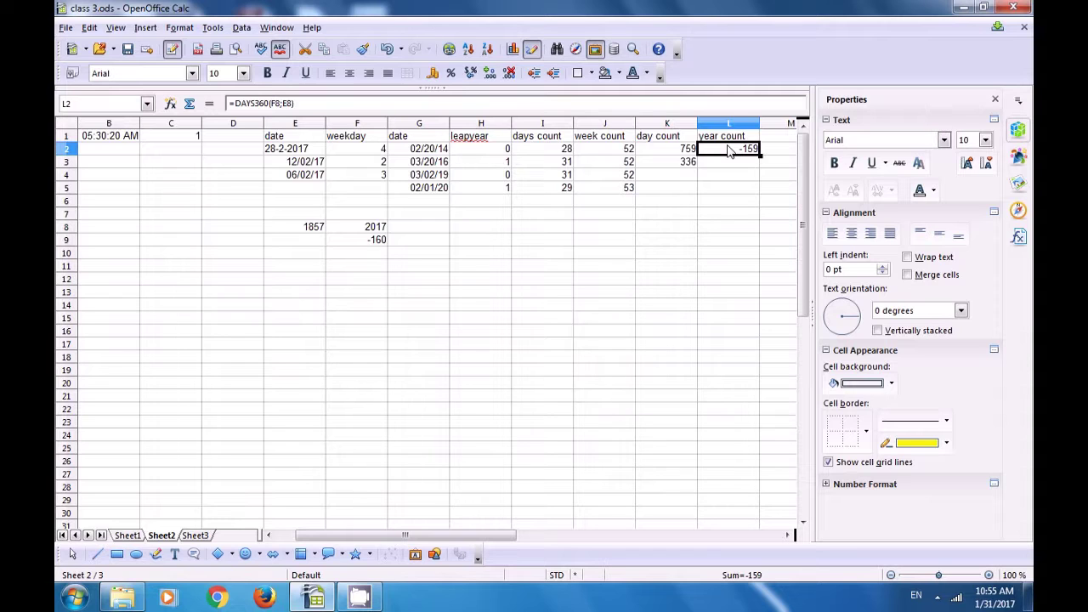
pyautogui.click(736, 166)
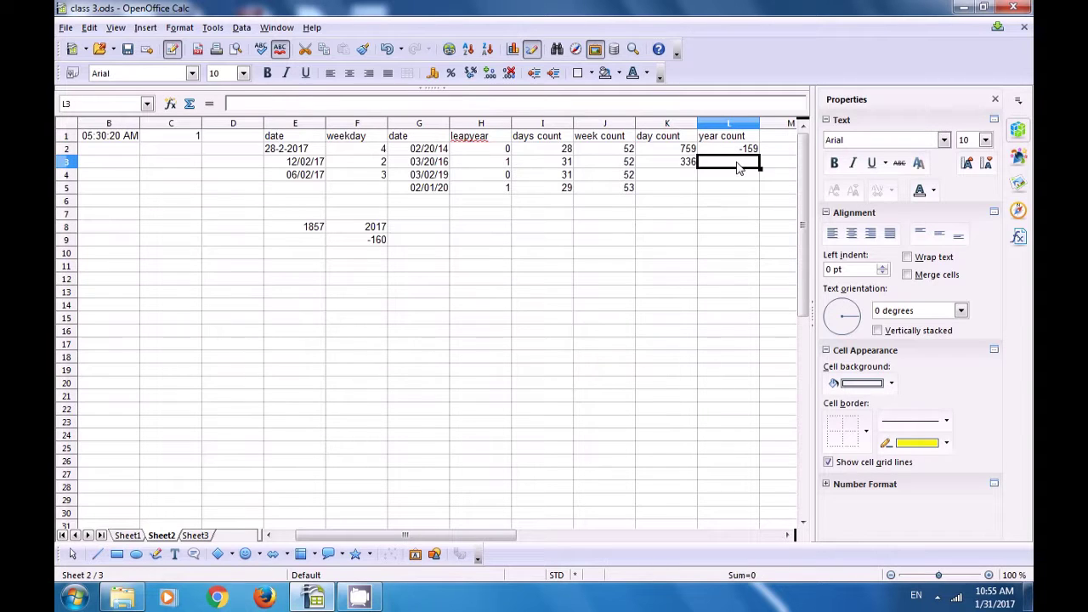
pyautogui.write('=')
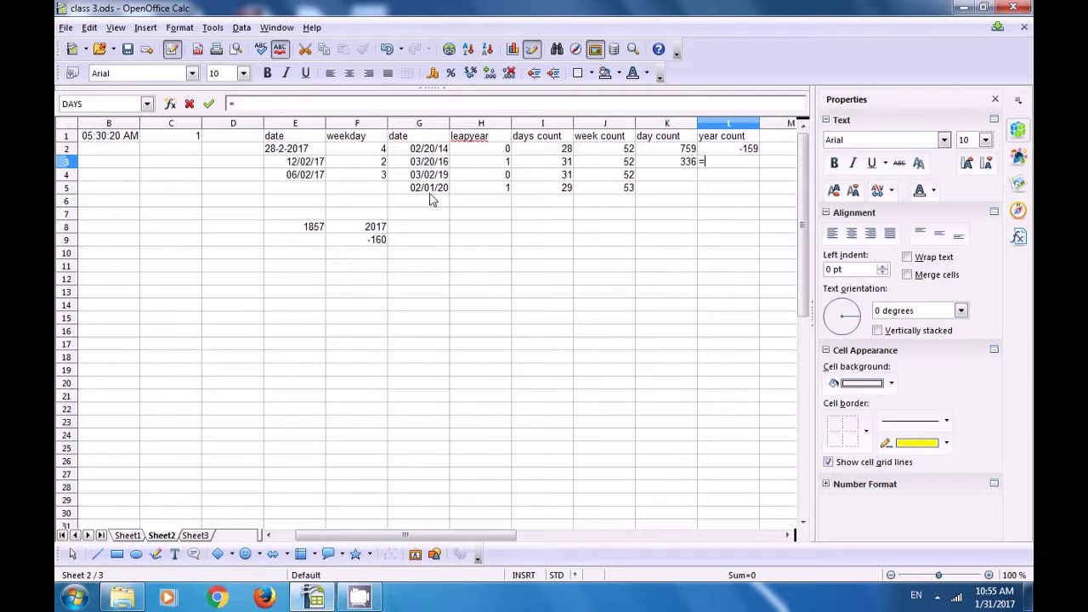
pyautogui.write('year')
pyautogui.press('BackSpace')
pyautogui.press('BackSpace')
pyautogui.press('BackSpace')
pyautogui.press('BackSpace')
# - Enter the formula =days360(G5;G4) in cell L3 under the year count heading
pyautogui.write('d')
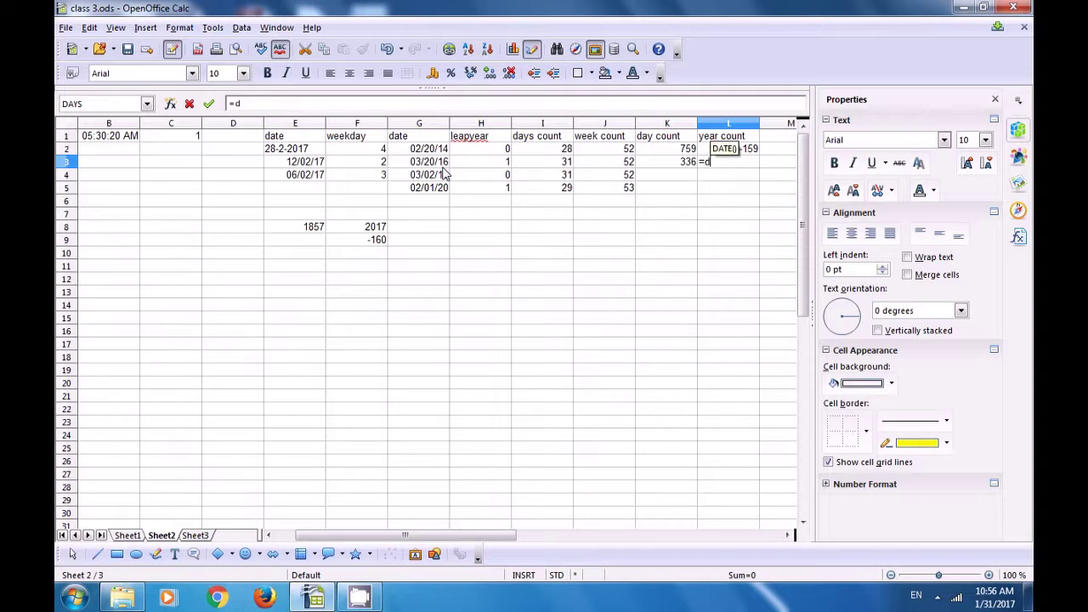
pyautogui.write('ays(')
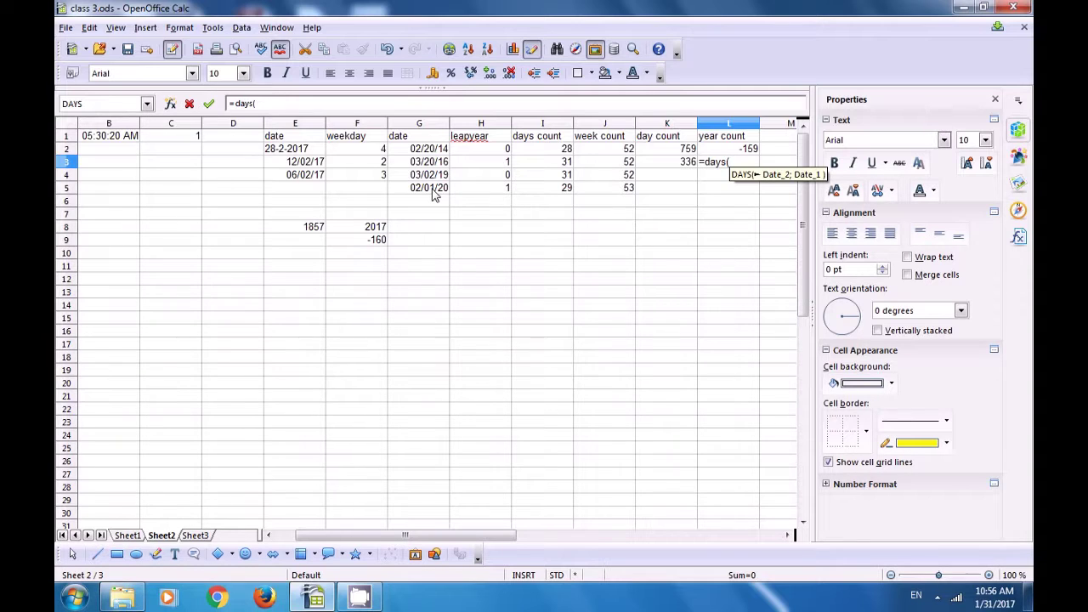
pyautogui.press('BackSpace')
pyautogui.press('Insert')
pyautogui.write('3')
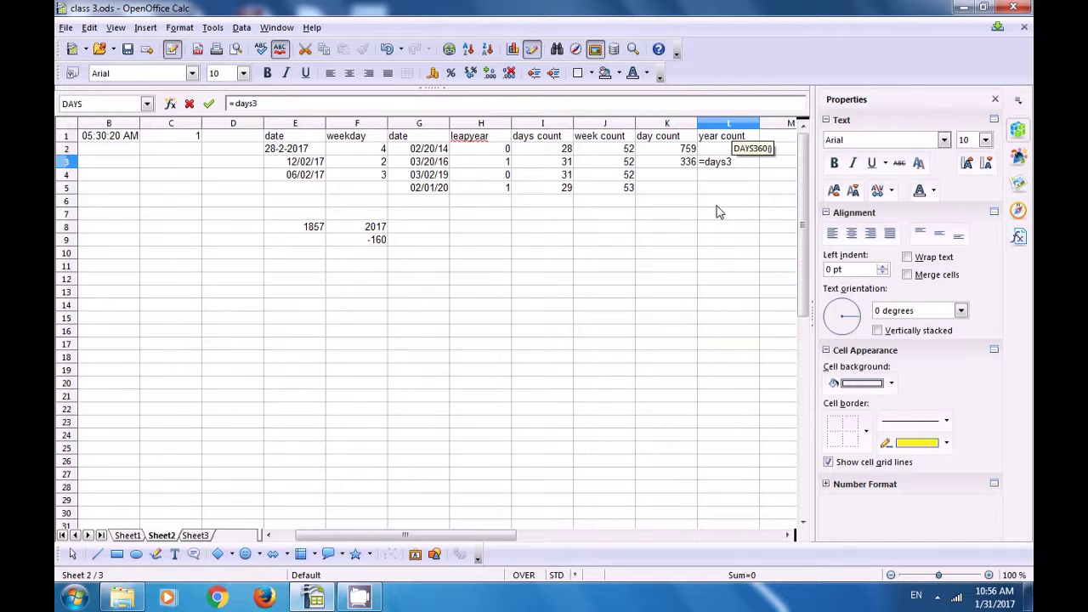
pyautogui.write('60(')
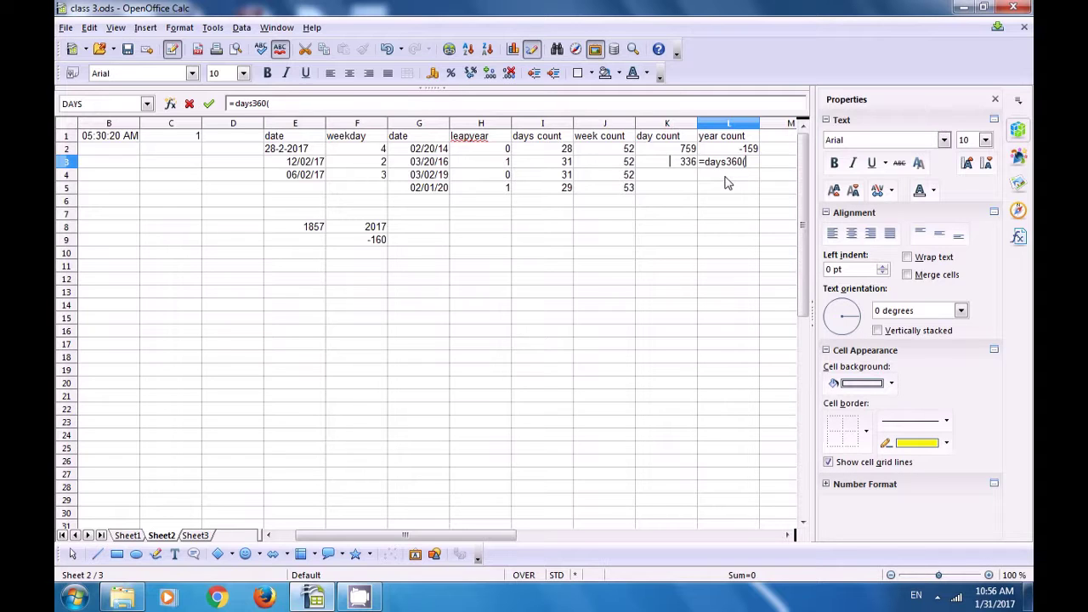
pyautogui.click(435, 192)
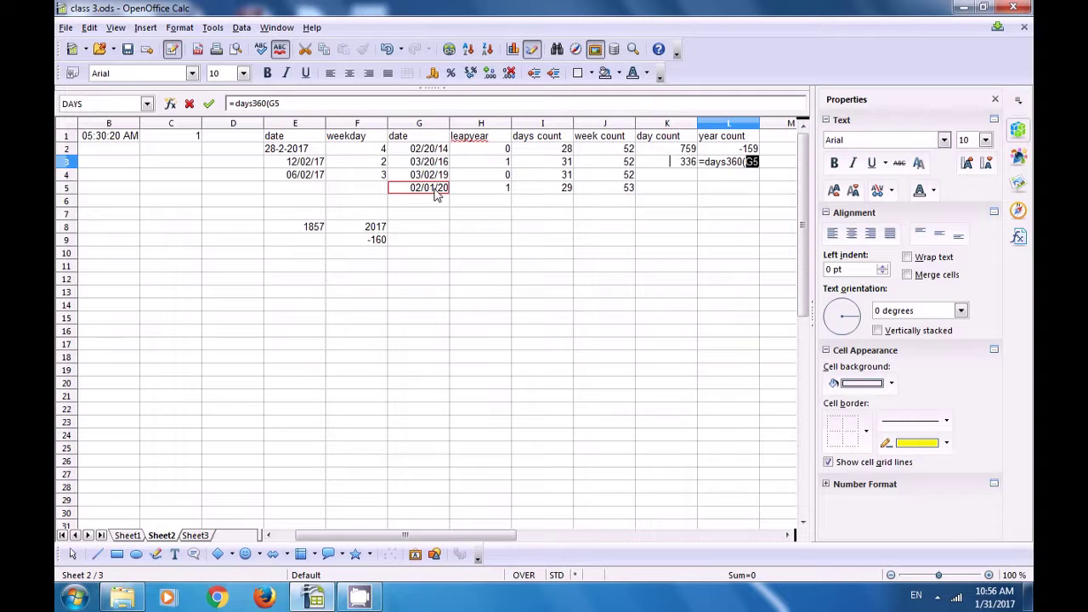
pyautogui.write(';')
pyautogui.click(432, 175)
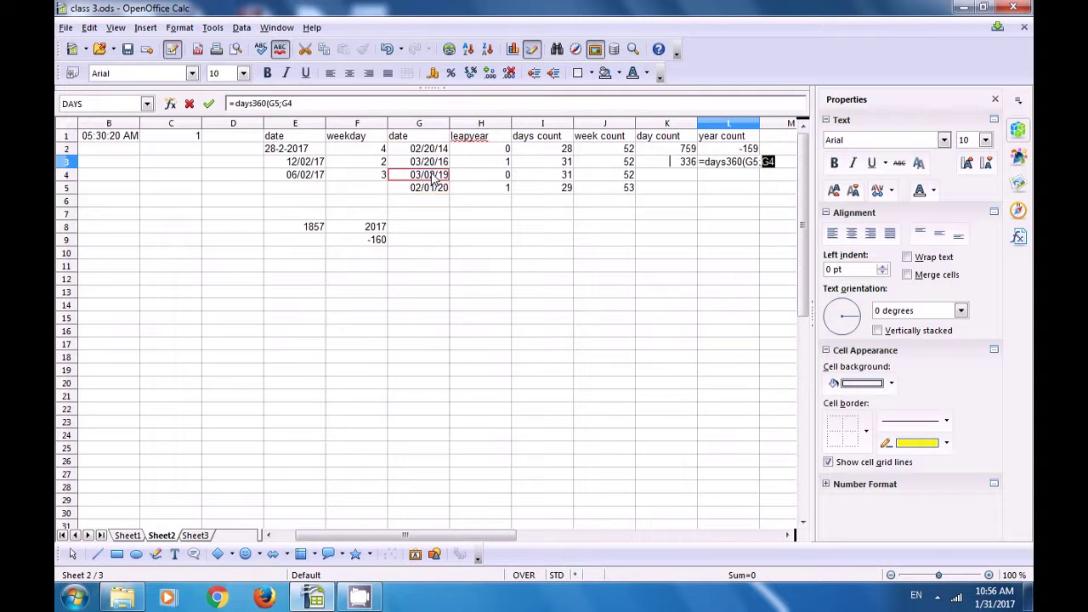
pyautogui.write(')')
pyautogui.press('Return')
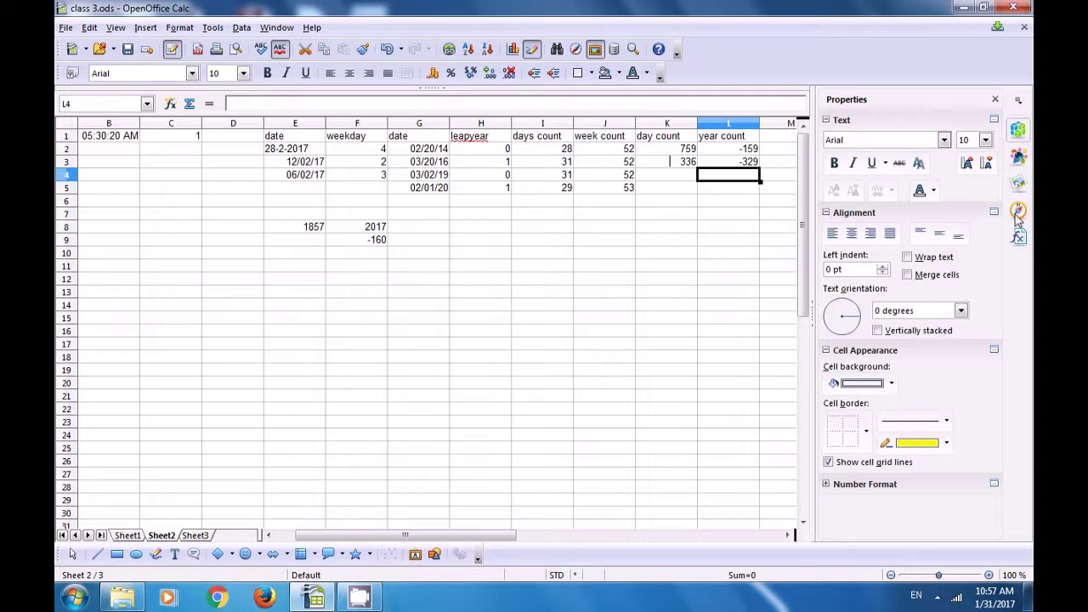
# - Replace the formula in cell L3 with =days(year(G5);year(G4)) to count the years between the two dates
pyautogui.click(749, 168)
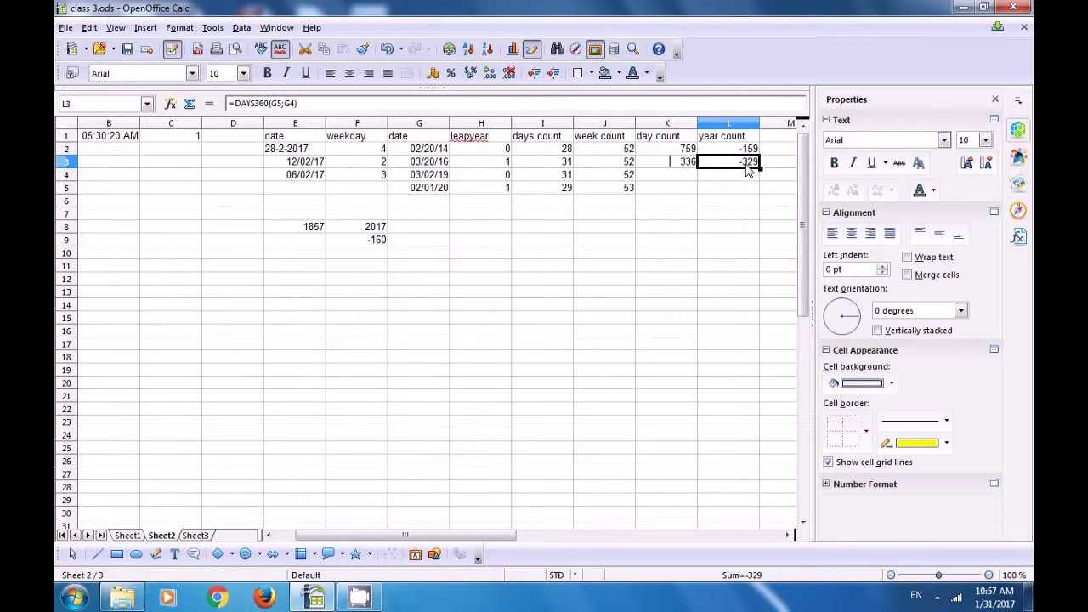
pyautogui.press('Delete')
pyautogui.write('=')
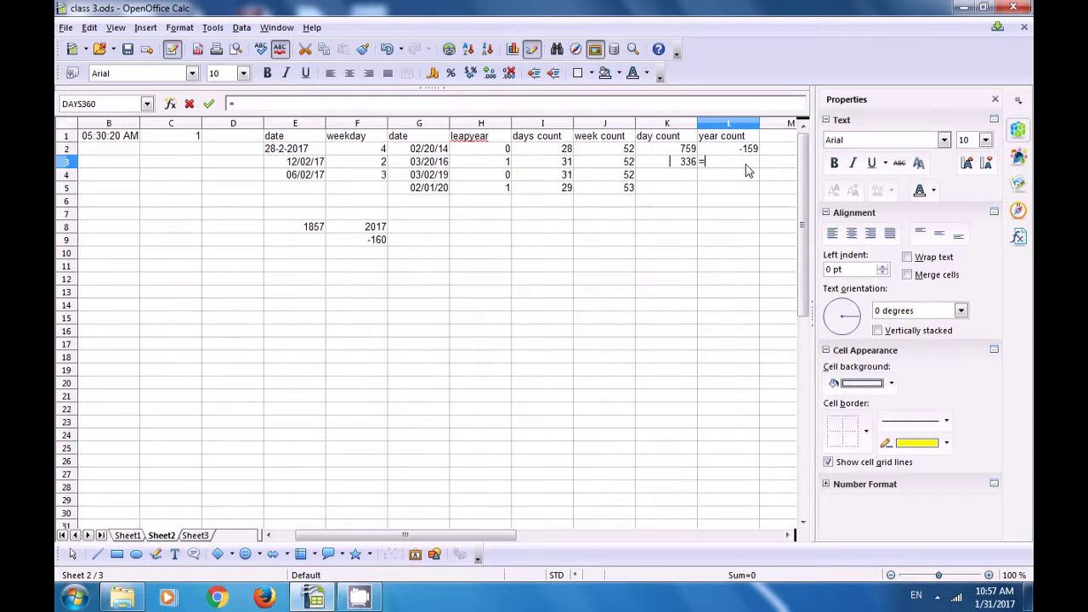
pyautogui.write('days')
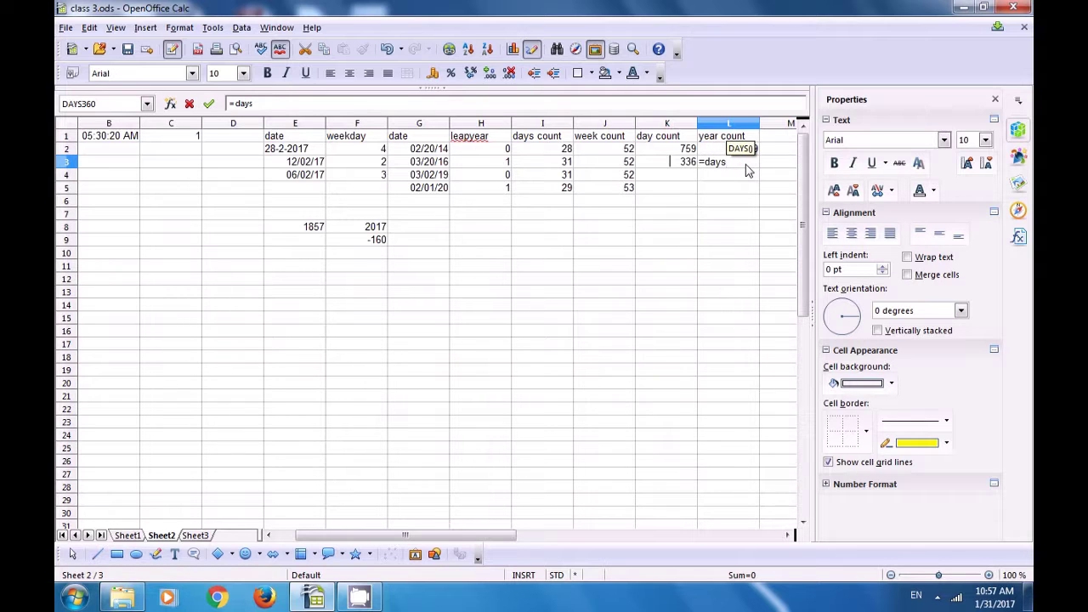
pyautogui.write('(')
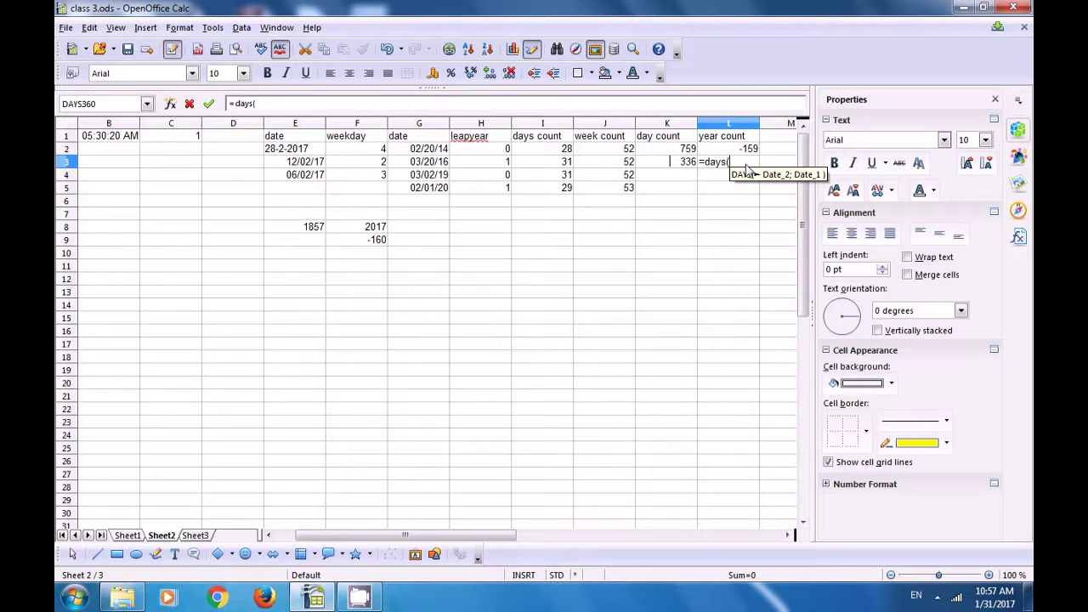
pyautogui.write('year')
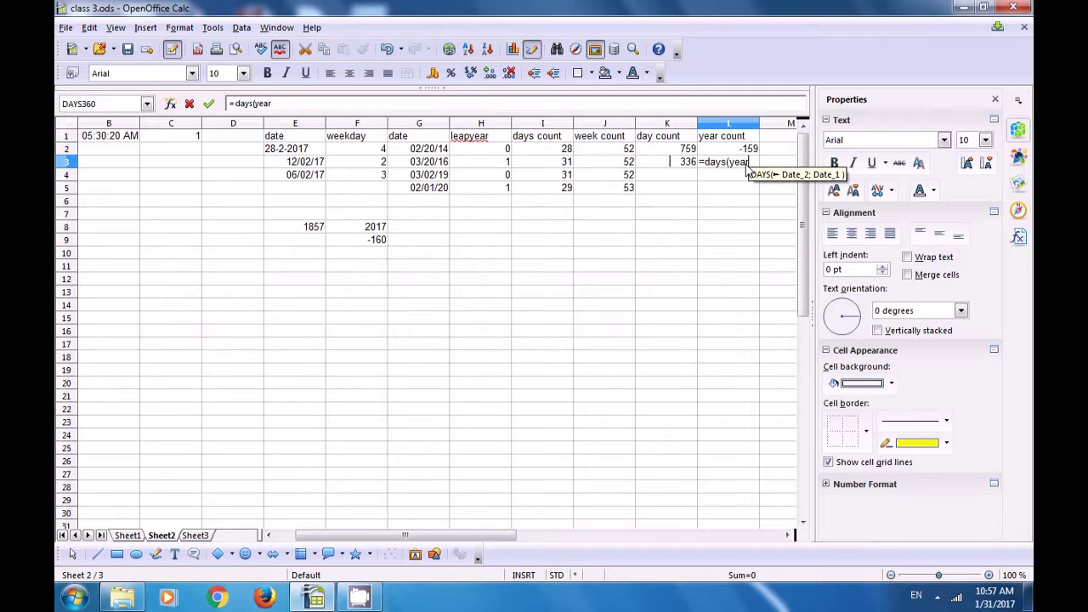
pyautogui.write('(')
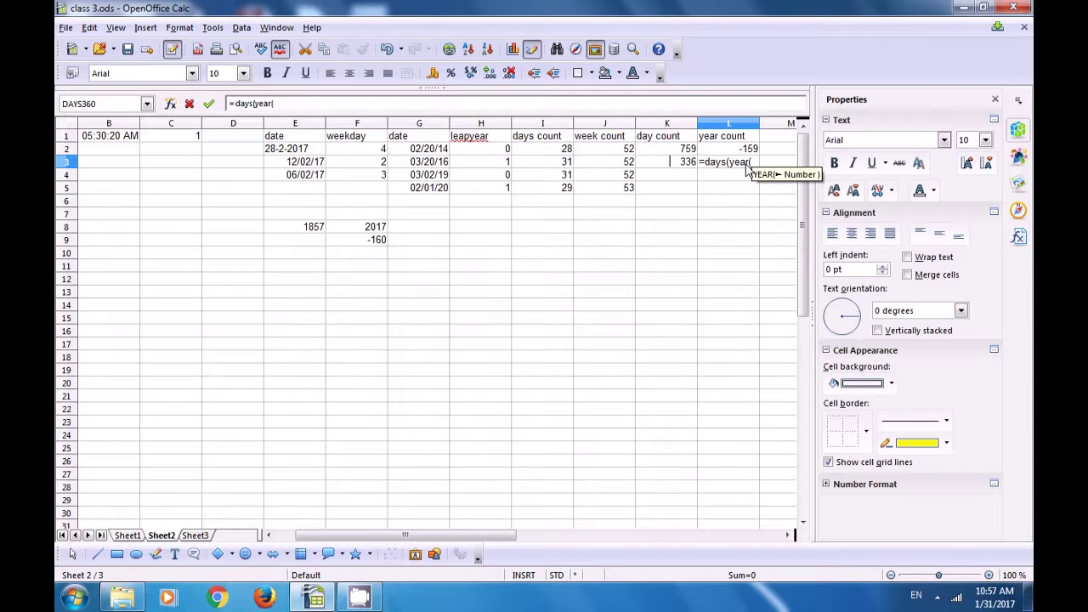
pyautogui.click(431, 189)
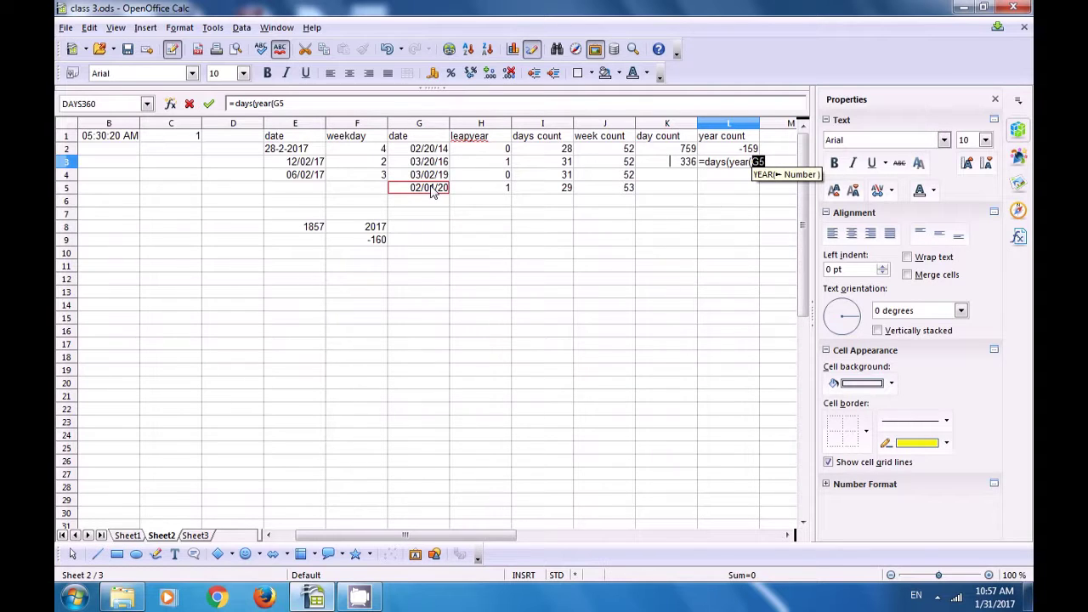
pyautogui.write(')')
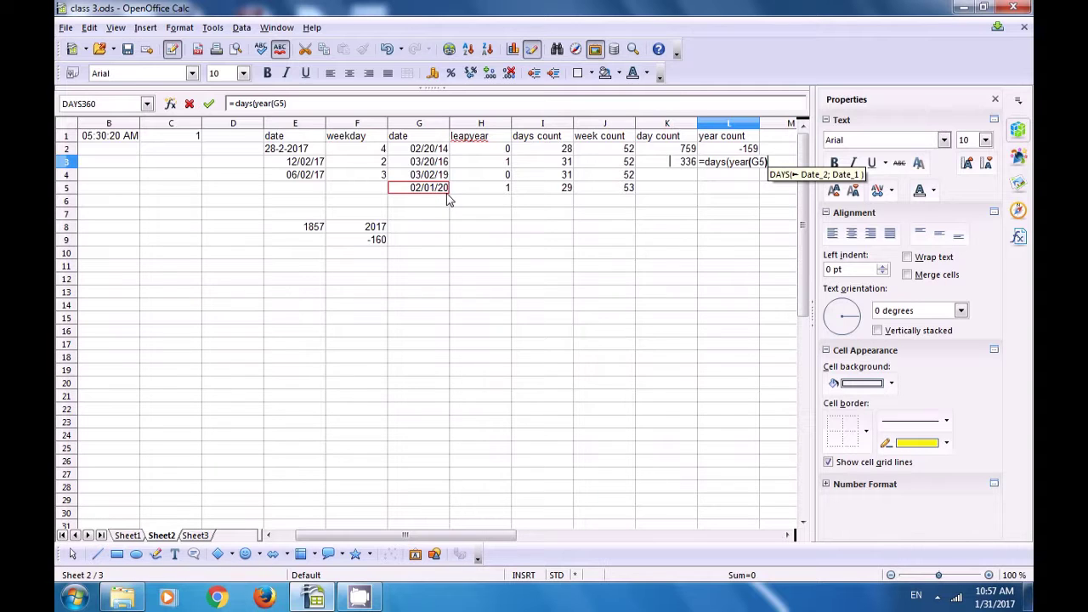
pyautogui.write(';')
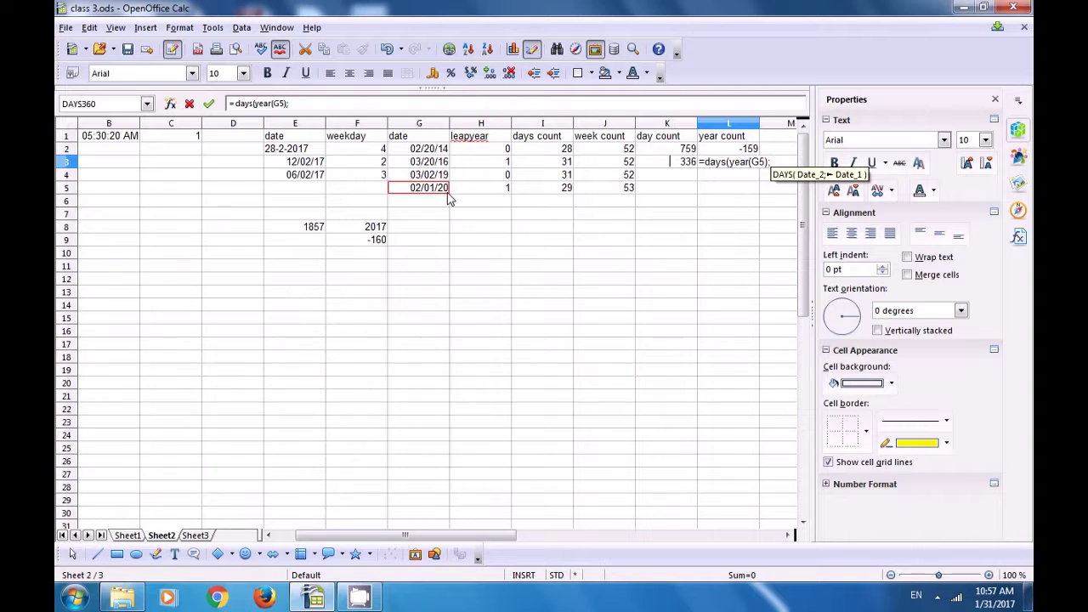
pyautogui.write('ya')
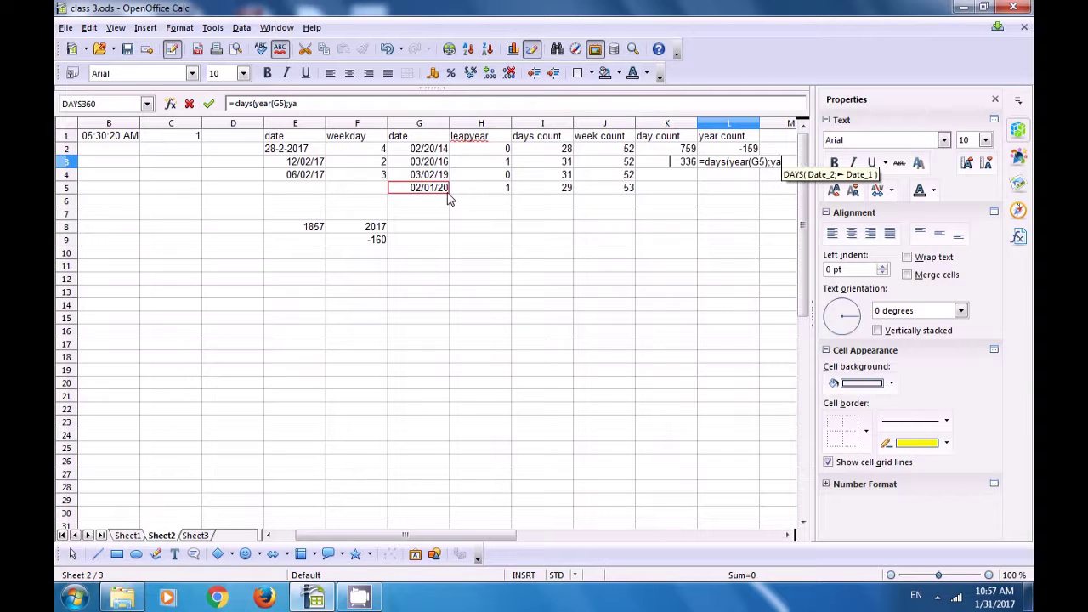
pyautogui.write('er')
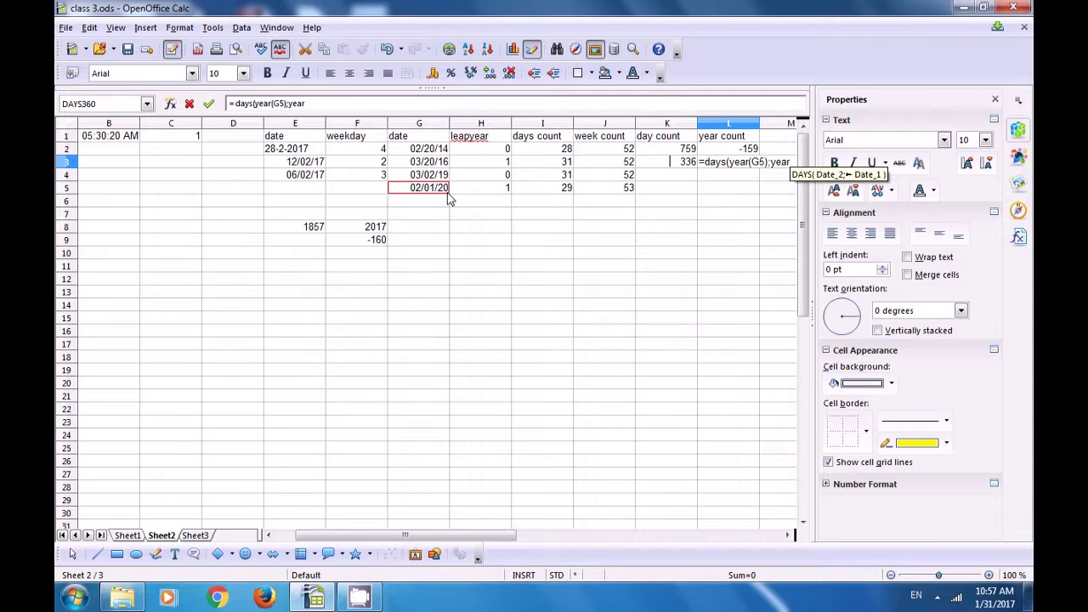
pyautogui.write('(')
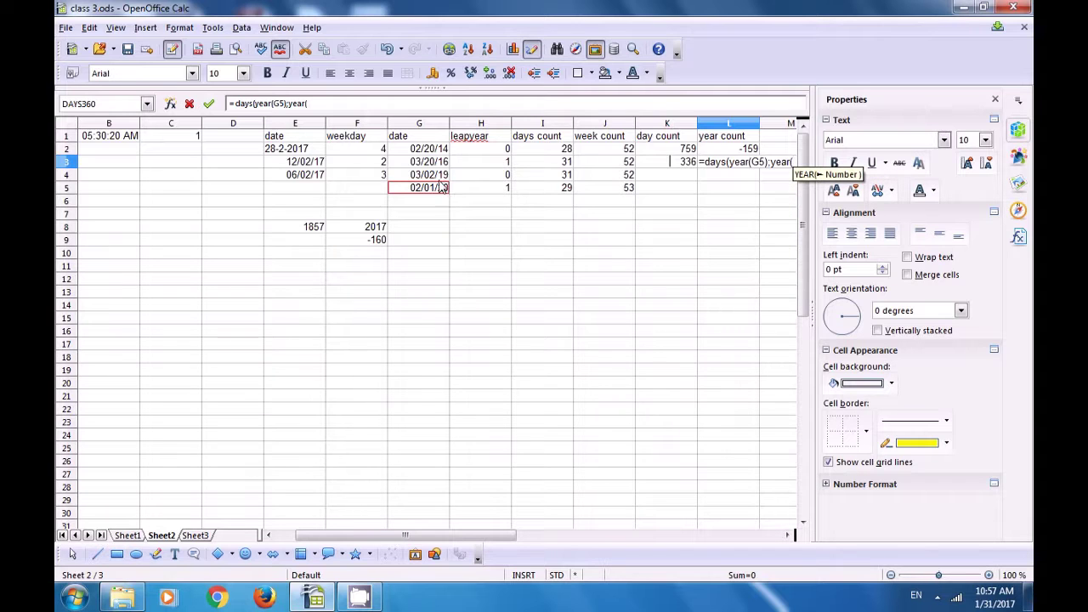
pyautogui.click(437, 179)
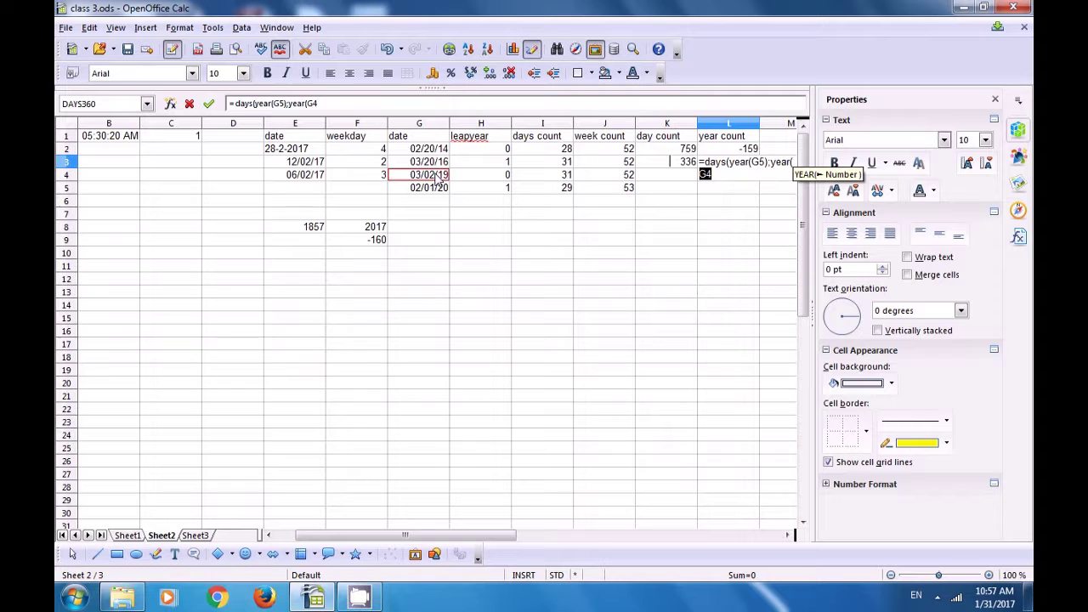
pyautogui.write(')')
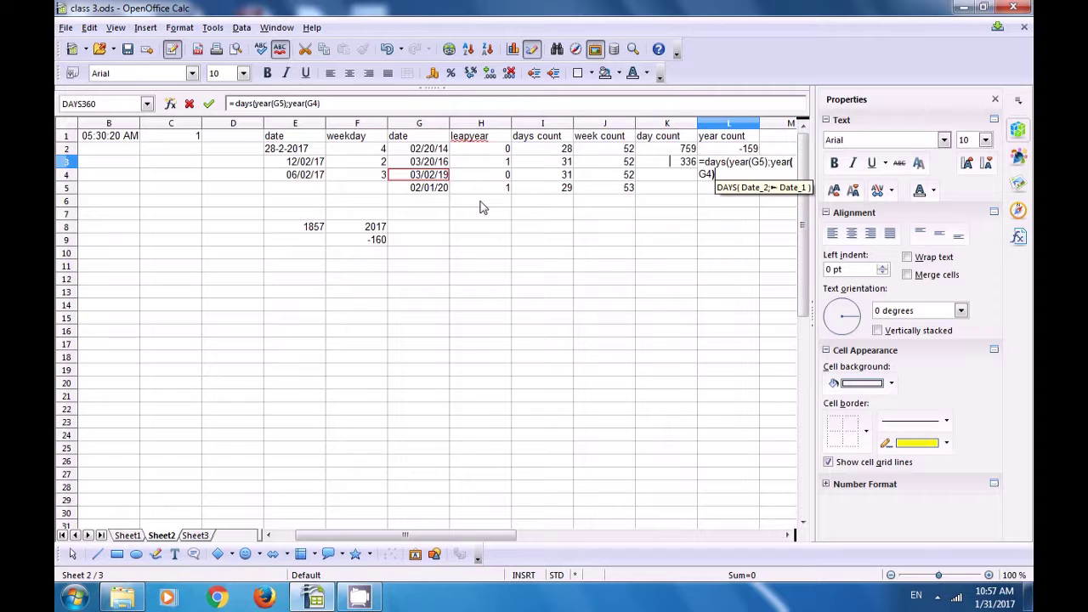
pyautogui.write(')')
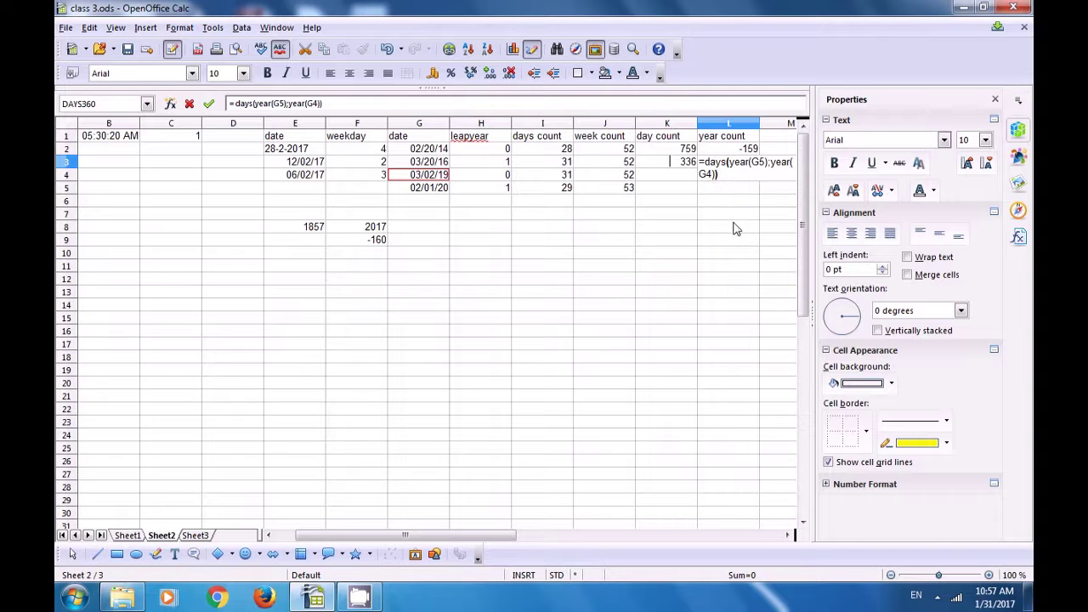
pyautogui.press('Return')
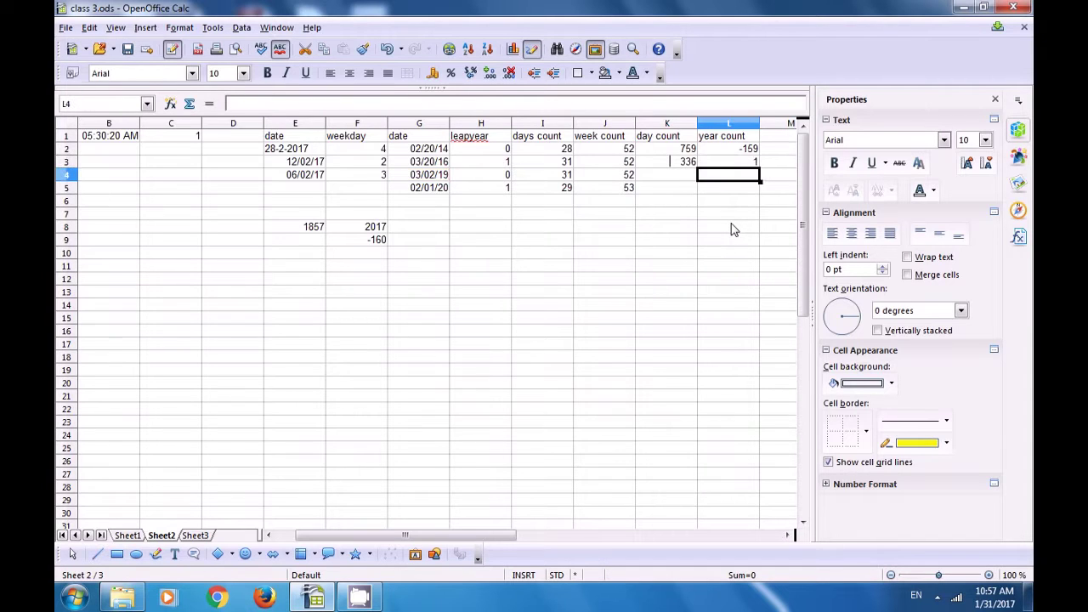
# - Check the year count formula in cell L3 against the source dates in cells G5 and G4
pyautogui.click(748, 163)
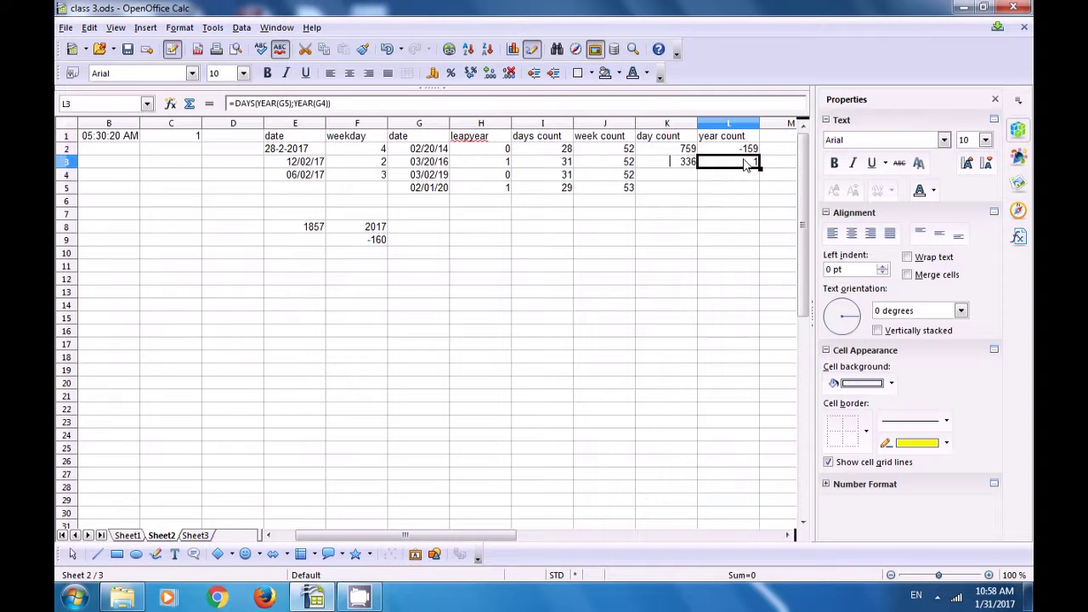
pyautogui.click(437, 187)
pyautogui.click(435, 175)
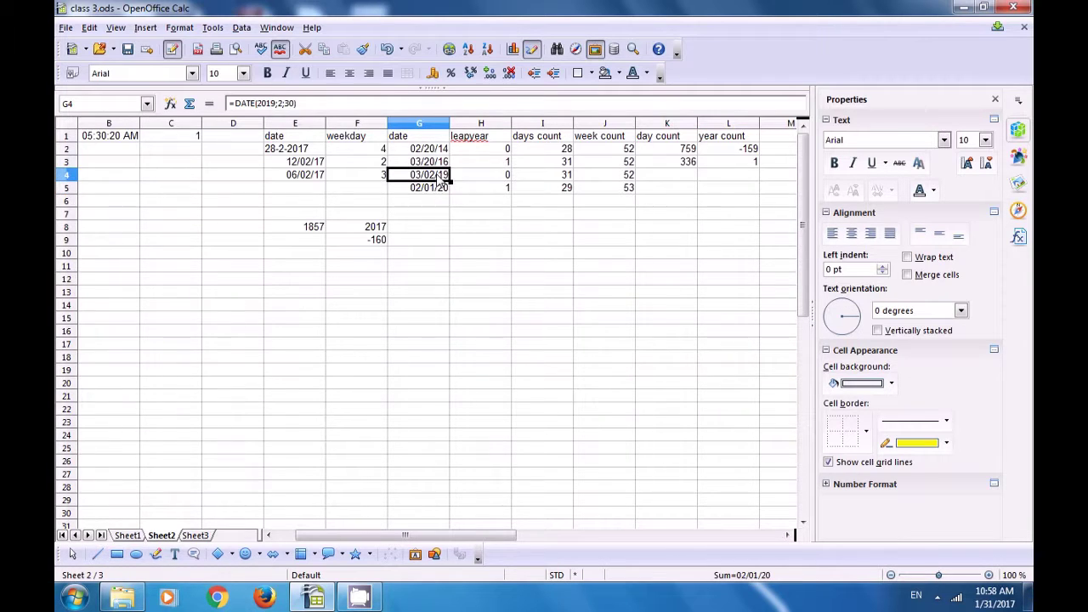
pyautogui.click(745, 164)
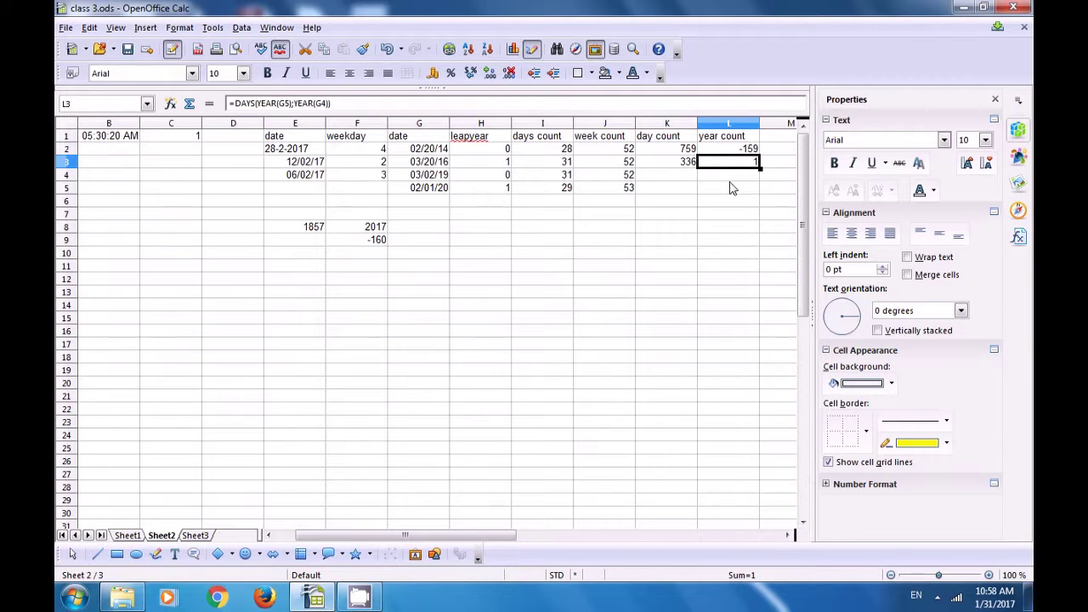
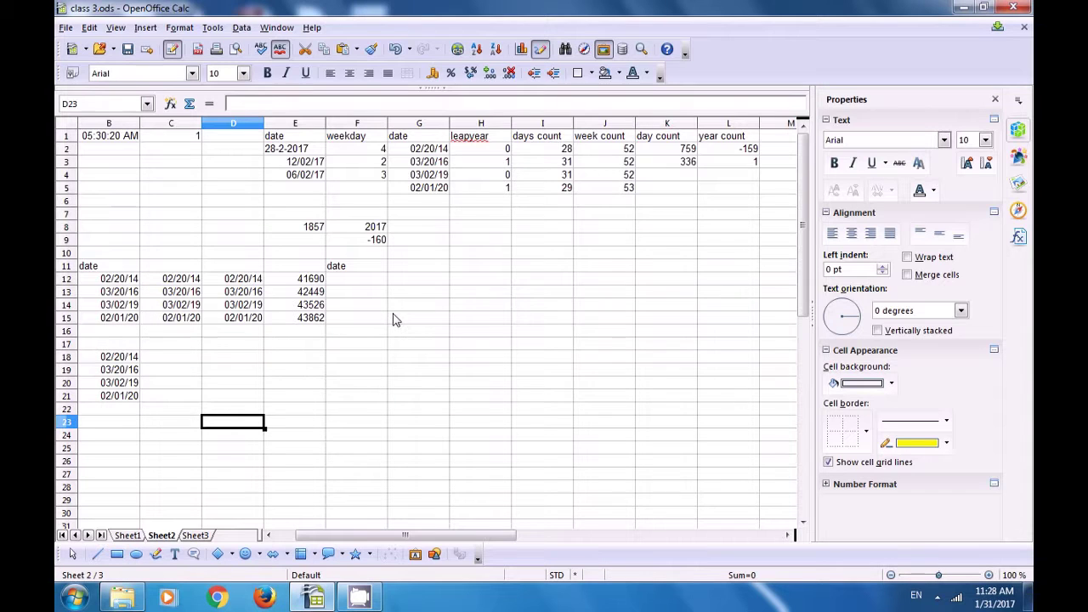
# - Compare the document with the class 1 spreadsheet stored on the Desktop
pyautogui.click(89, 28)
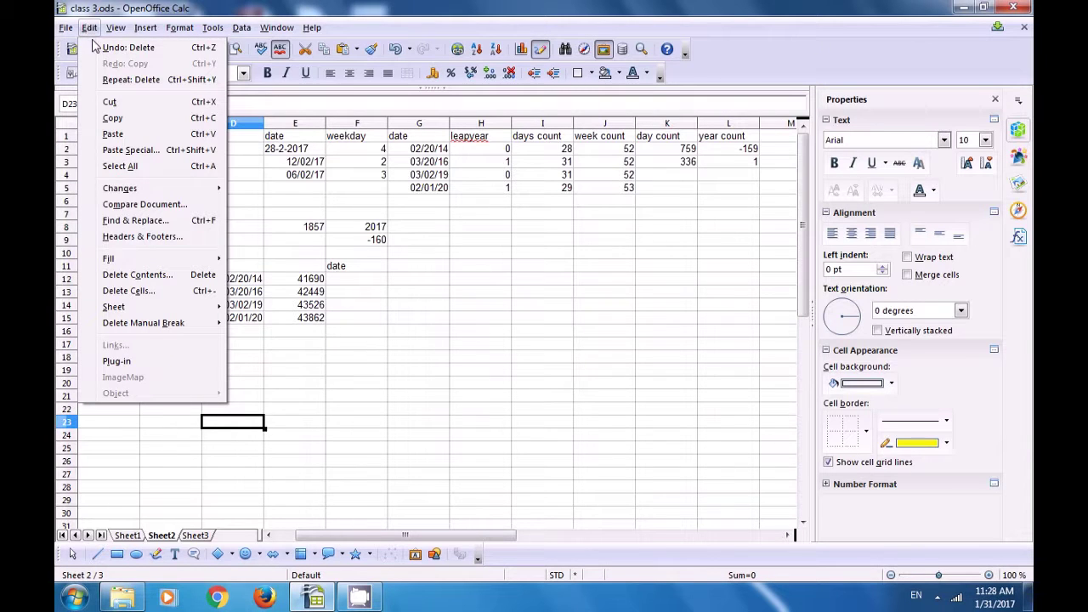
pyautogui.click(122, 205)
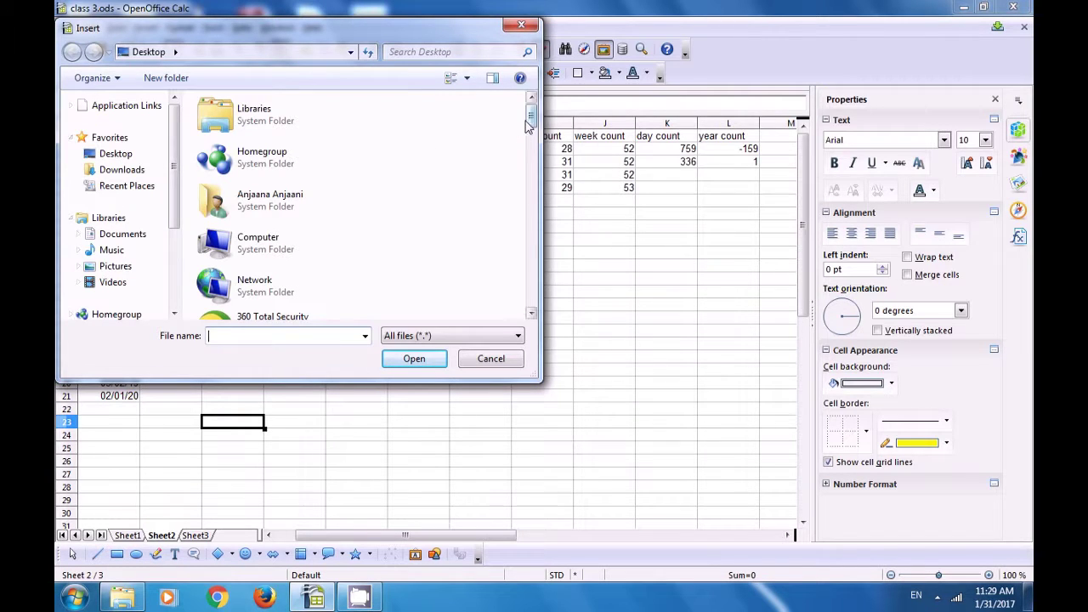
pyautogui.moveTo(527, 123); pyautogui.dragTo(524, 229)
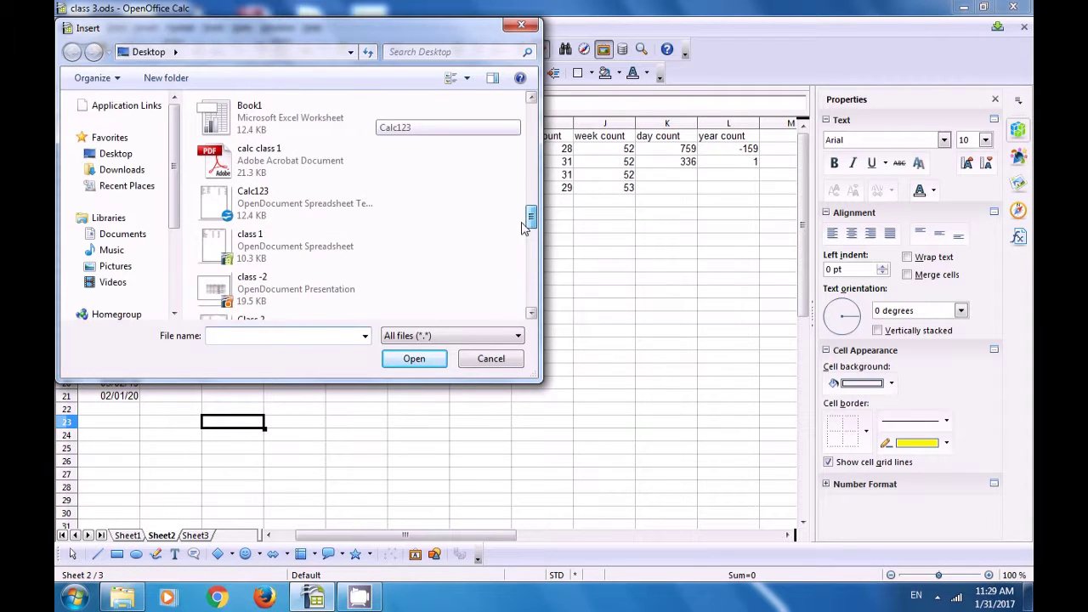
pyautogui.click(292, 237)
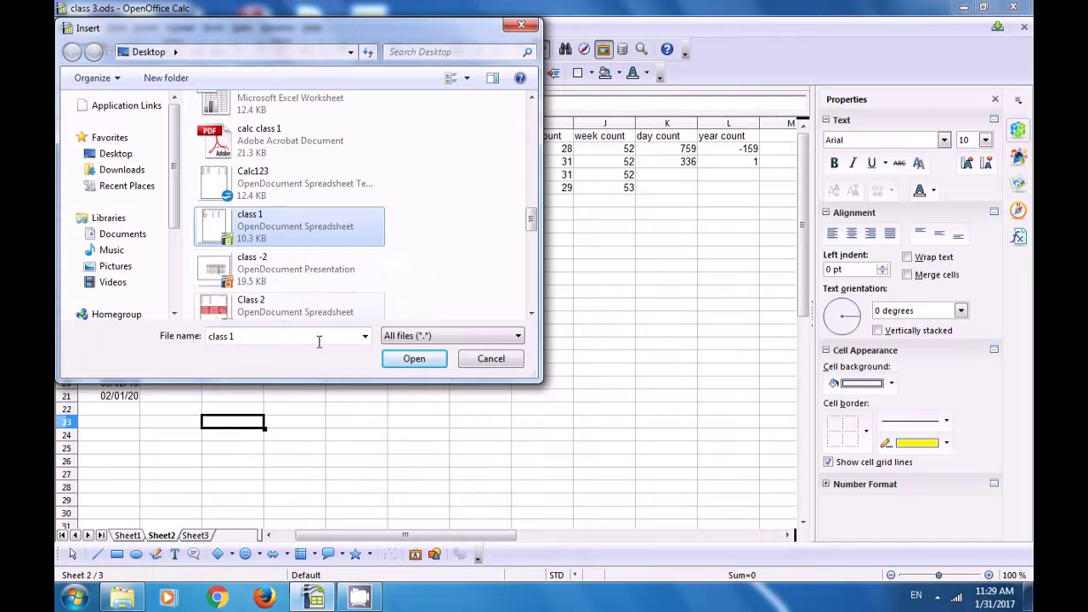
pyautogui.click(411, 359)
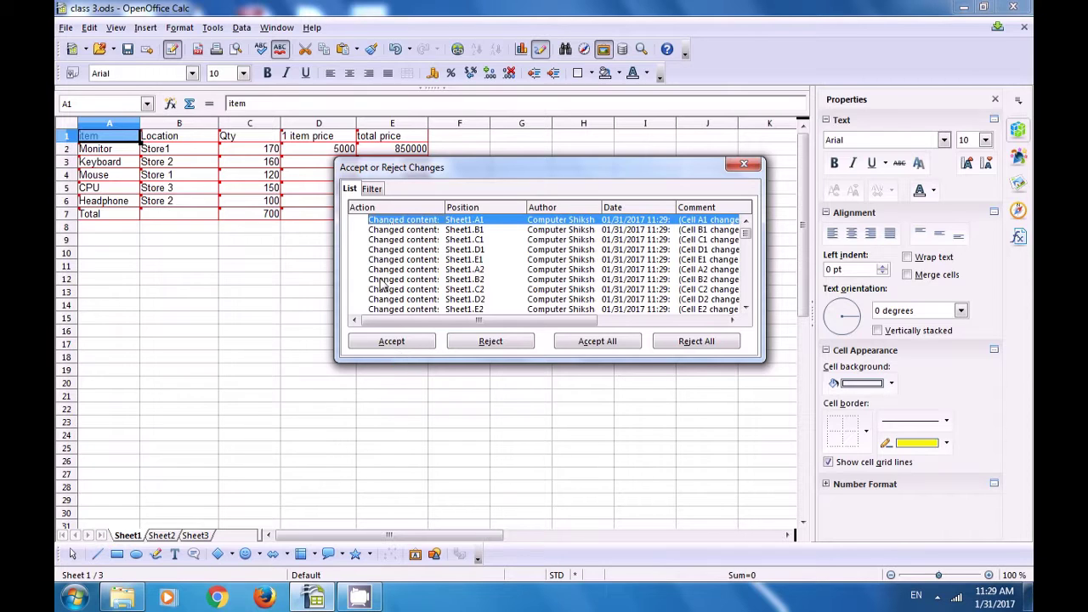
# - Examine the listed Sheet1 content changes one by one, from cell B1 through the Qty total in cell C7
pyautogui.click(395, 230)
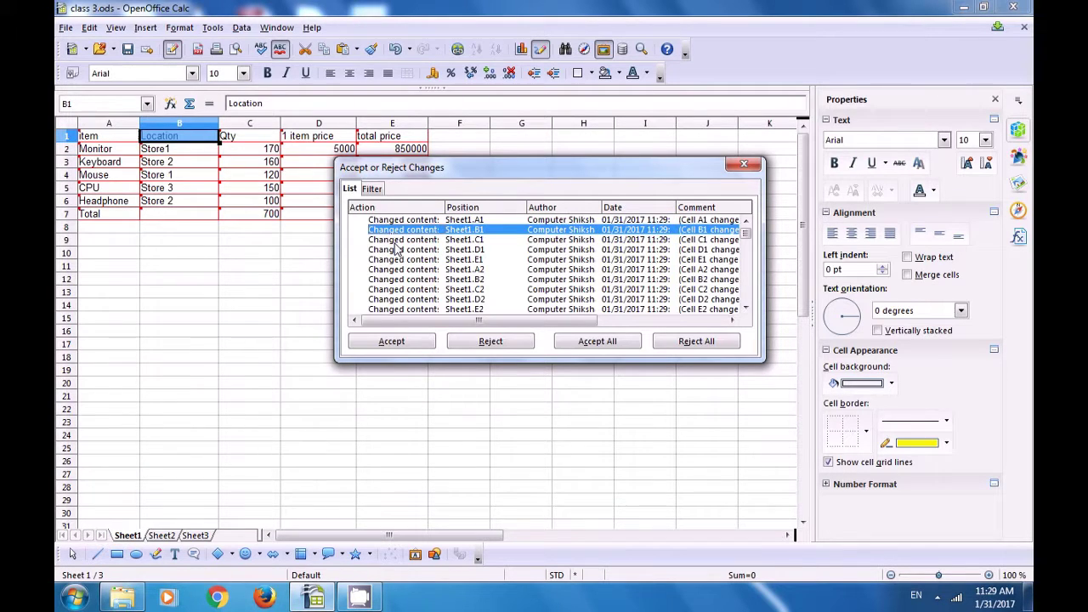
pyautogui.click(395, 241)
pyautogui.click(401, 250)
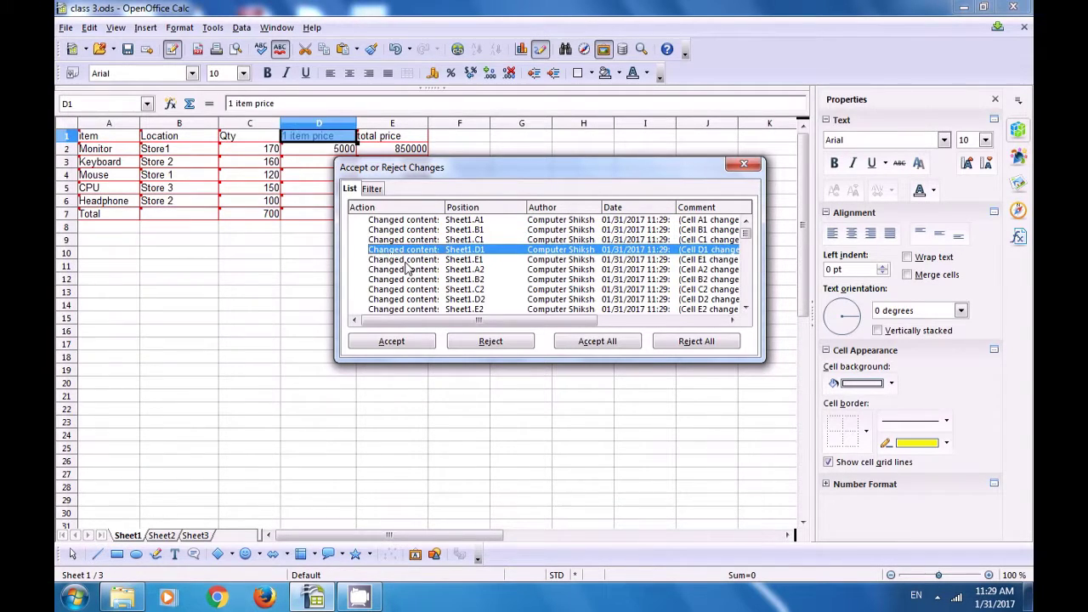
pyautogui.click(406, 261)
pyautogui.click(407, 270)
pyautogui.click(408, 279)
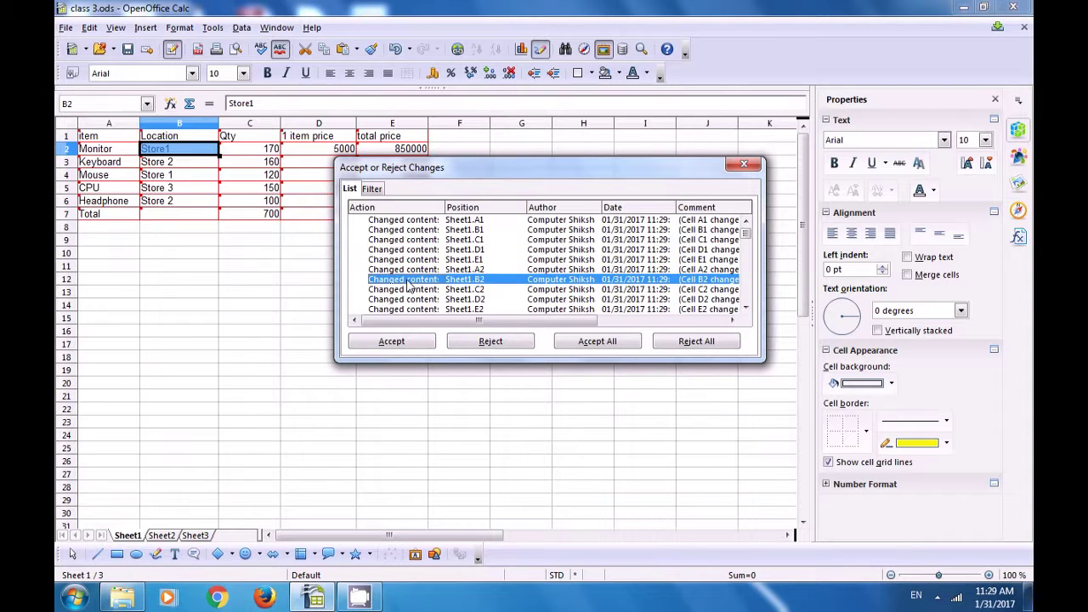
pyautogui.click(408, 290)
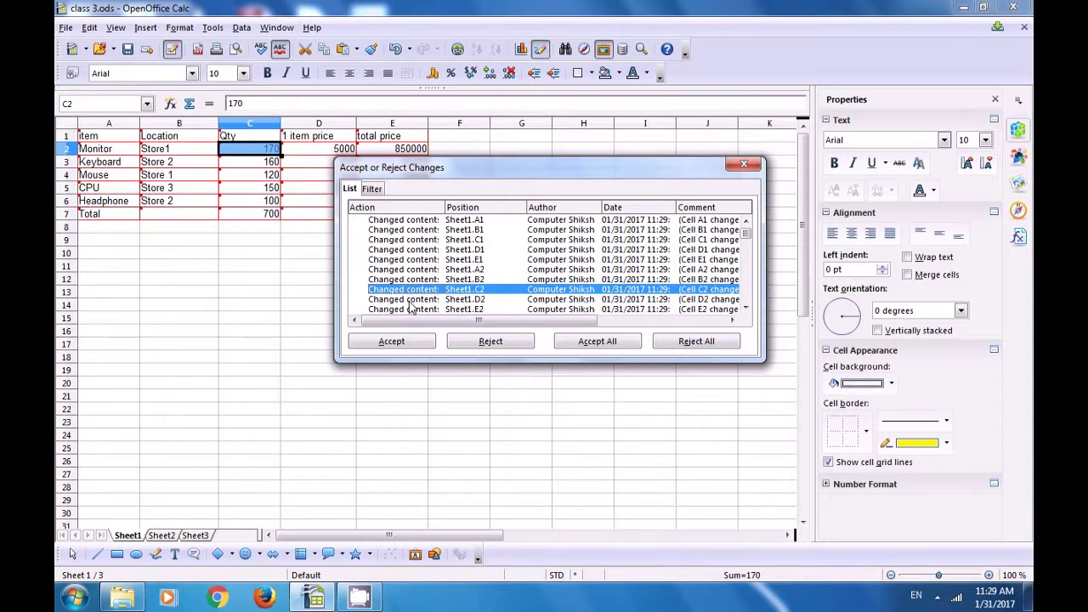
pyautogui.click(409, 300)
pyautogui.scroll(-7, 420, 276)
pyautogui.scroll(-3, 422, 270)
pyautogui.click(423, 279)
# - Examine the listed Sheet2 content changes, including cells E2, B15, B18, B19 and B21
pyautogui.scroll(-5, 423, 281)
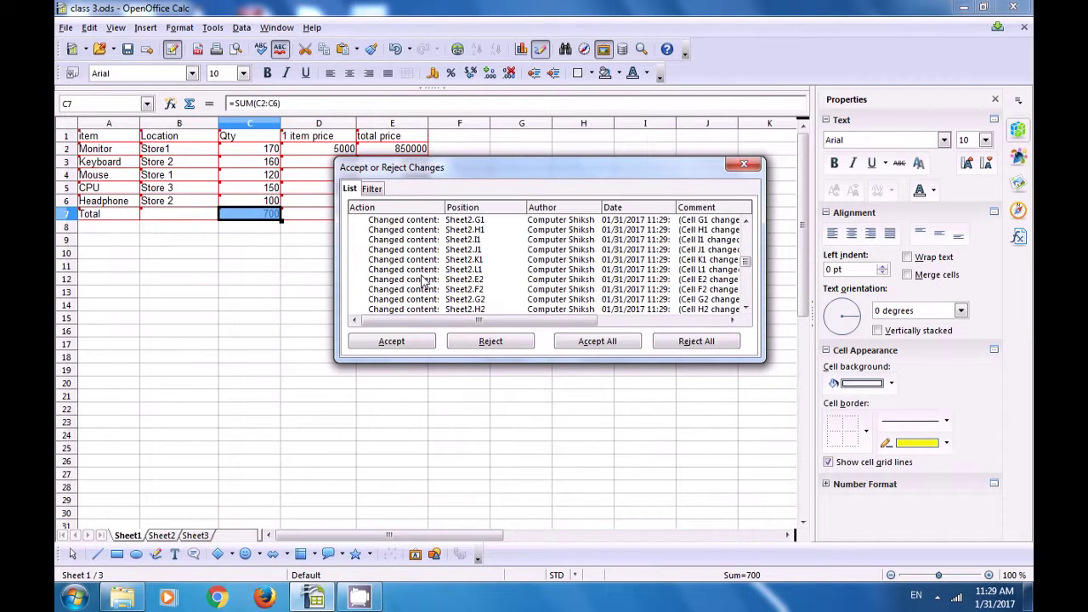
pyautogui.click(422, 279)
pyautogui.scroll(-4, 510, 259)
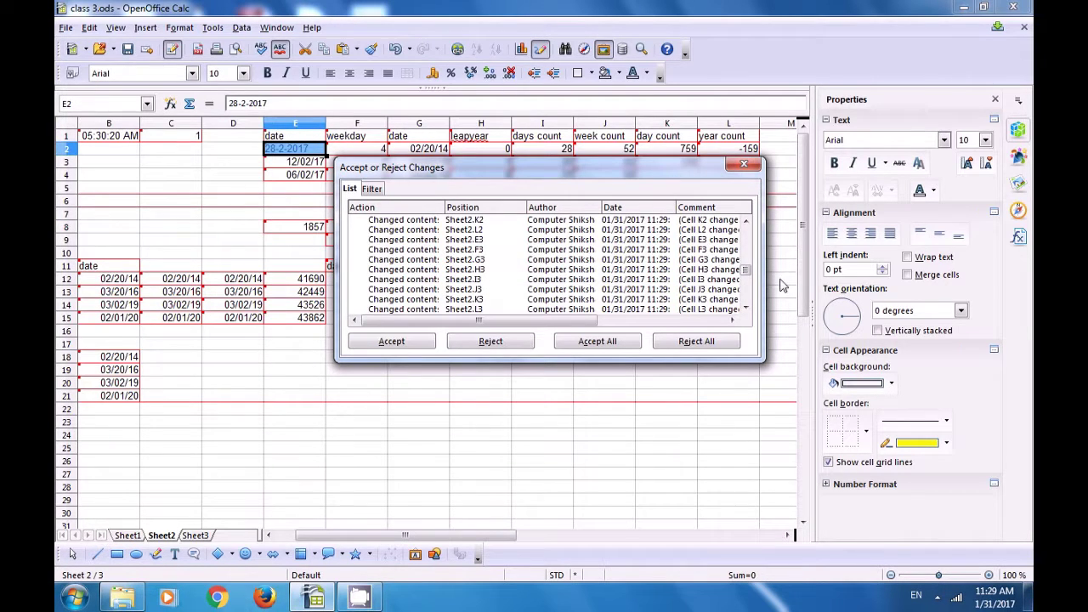
pyautogui.moveTo(745, 270); pyautogui.dragTo(746, 295)
pyautogui.click(559, 294)
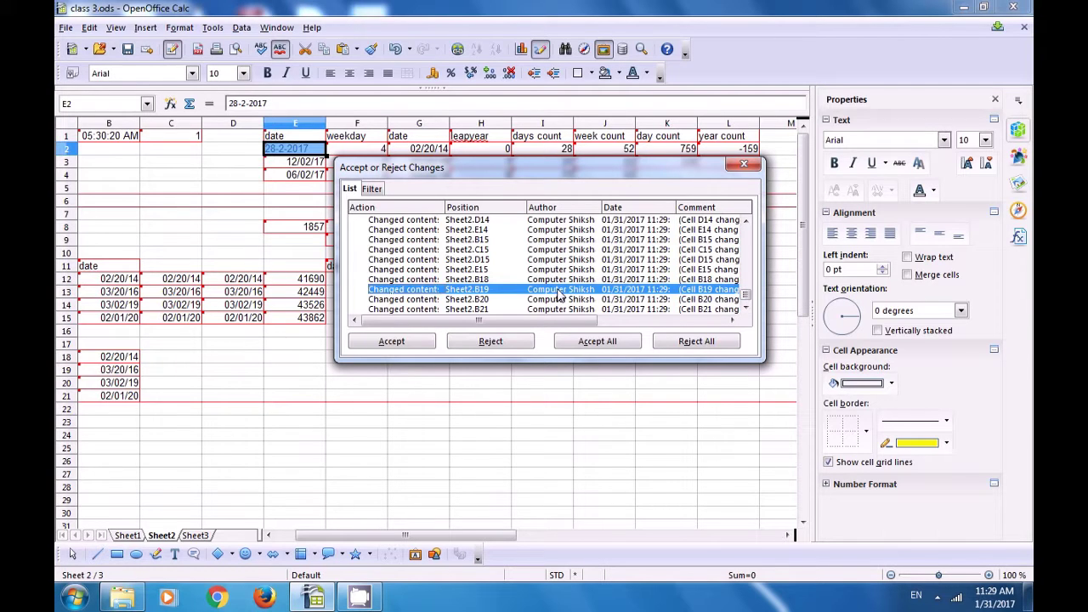
pyautogui.click(406, 240)
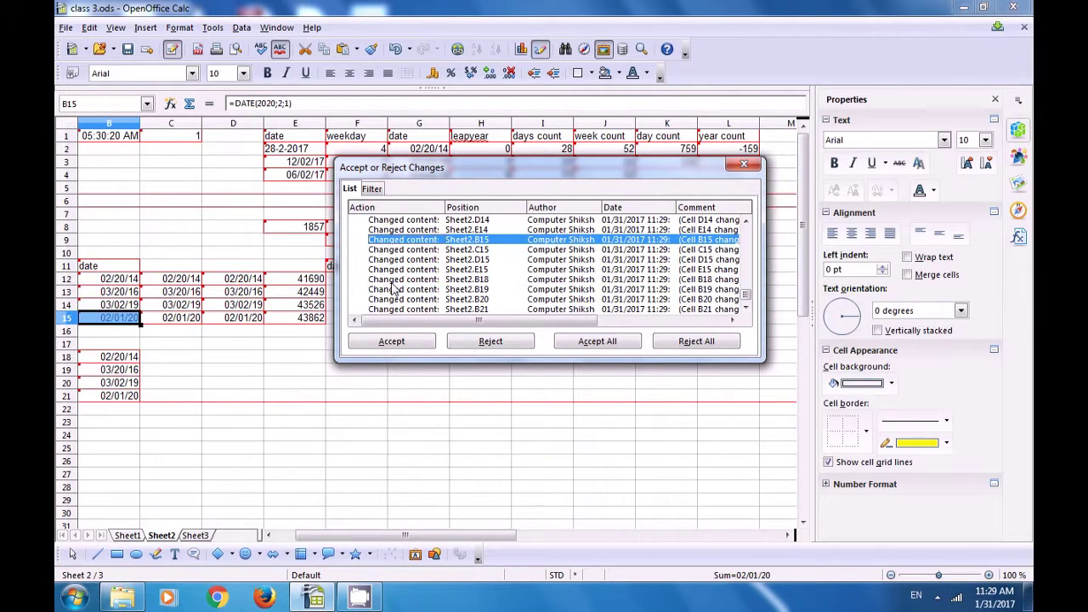
pyautogui.click(393, 289)
pyautogui.click(502, 311)
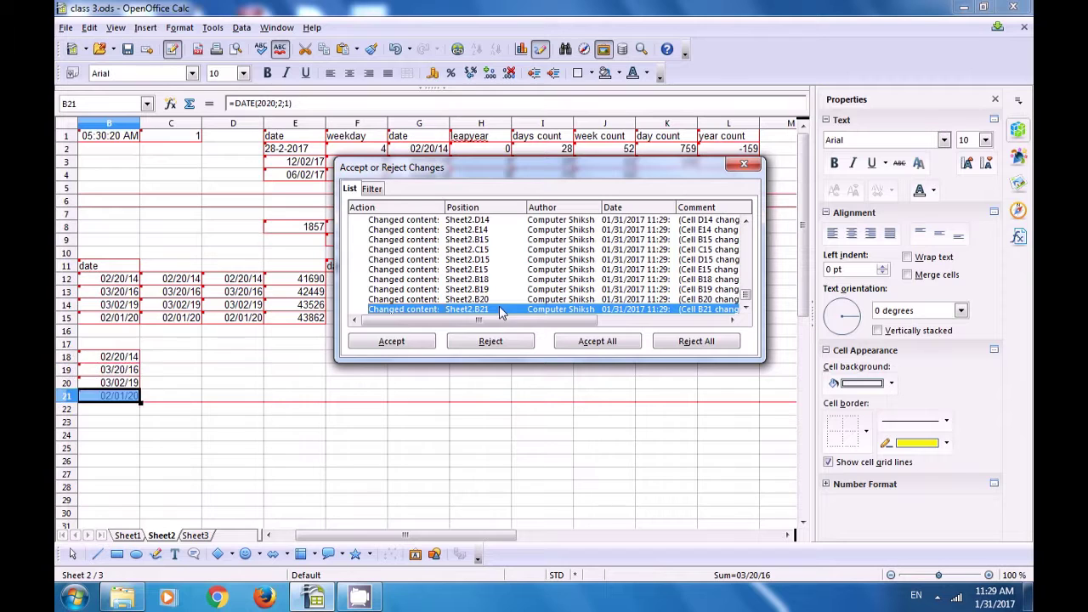
pyautogui.click(464, 279)
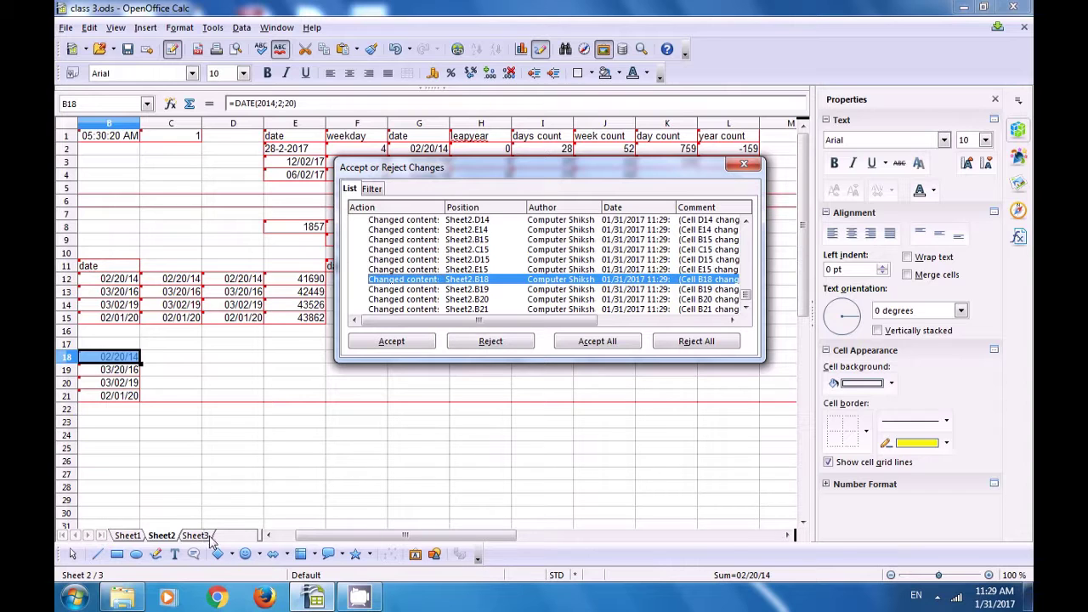
# - Enter the sample text hmhjh in cell E23 and fgg in cell F24 of Sheet2
pyautogui.click(280, 428)
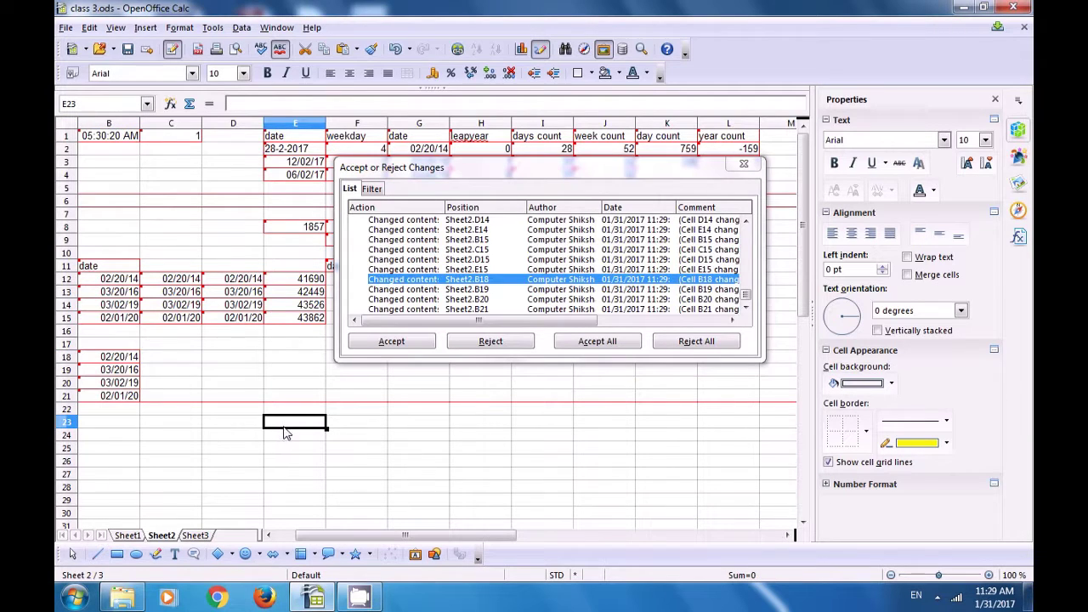
pyautogui.write('hmhjh')
pyautogui.press('Return')
pyautogui.press('Return')
pyautogui.press('Return')
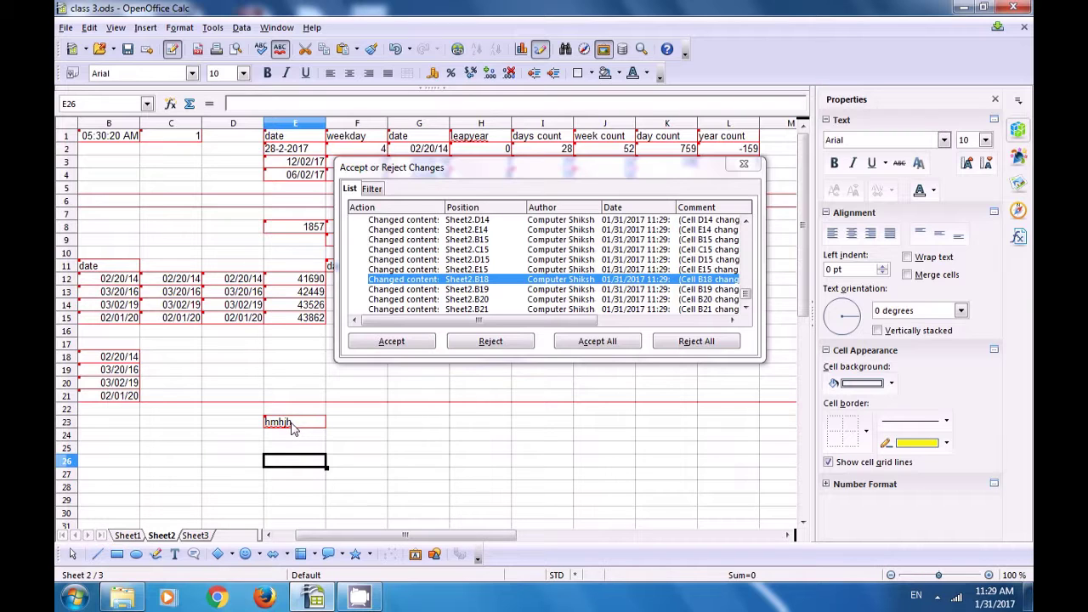
pyautogui.click(362, 435)
pyautogui.write('fg')
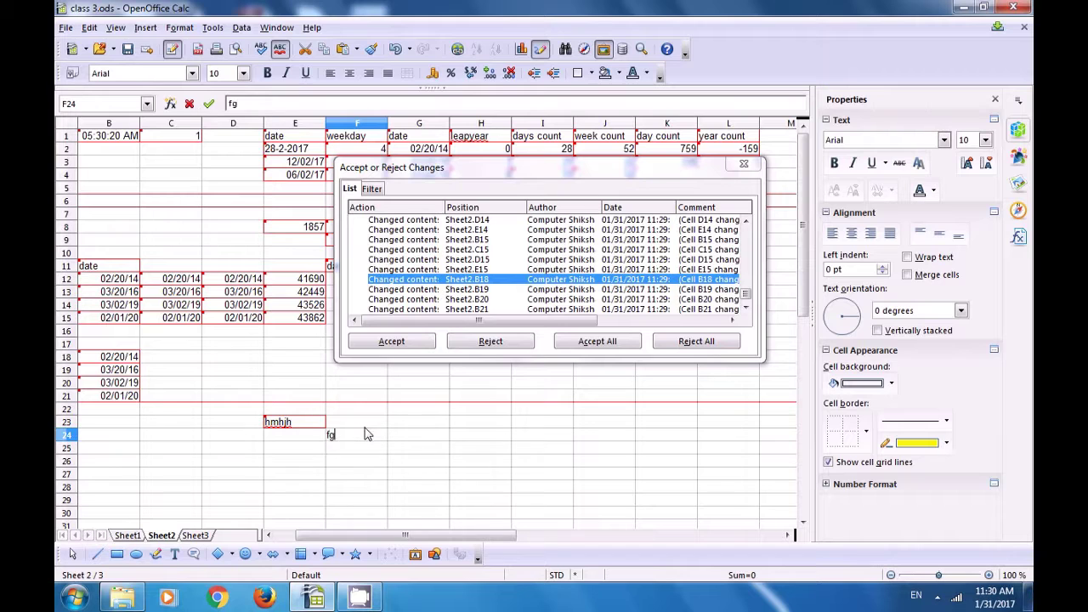
pyautogui.press('Return')
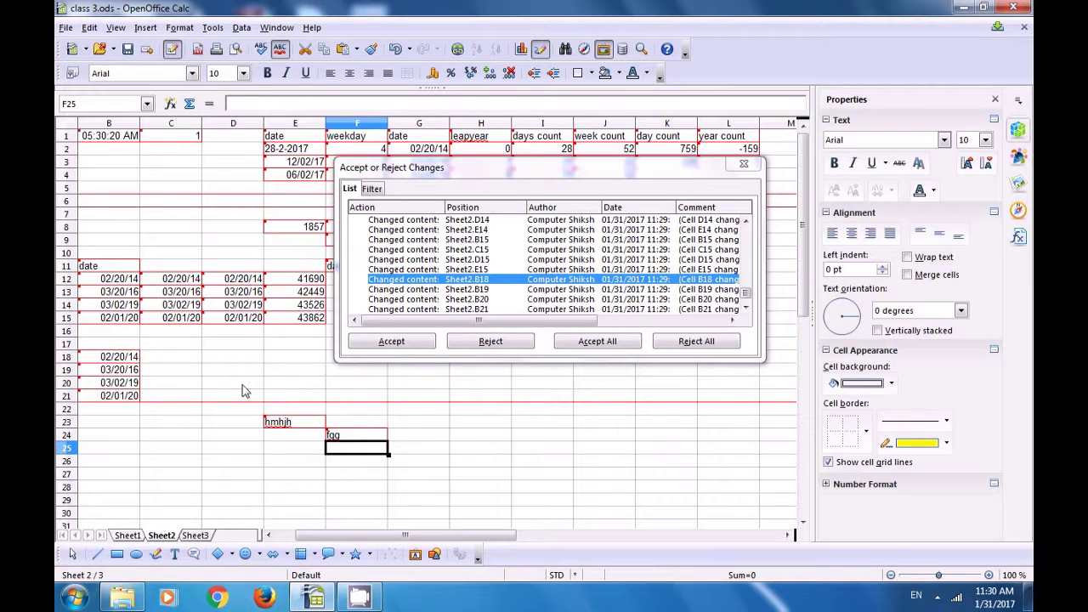
# - Clear the date heading in cell B11 and close the list of changes
pyautogui.click(97, 268)
pyautogui.press('BackSpace')
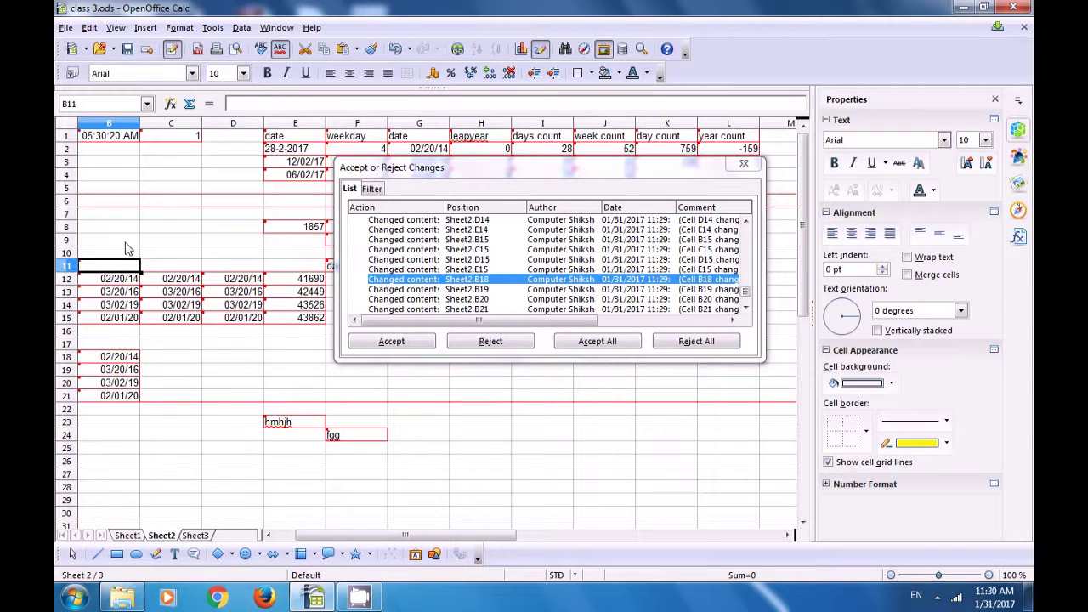
pyautogui.click(127, 241)
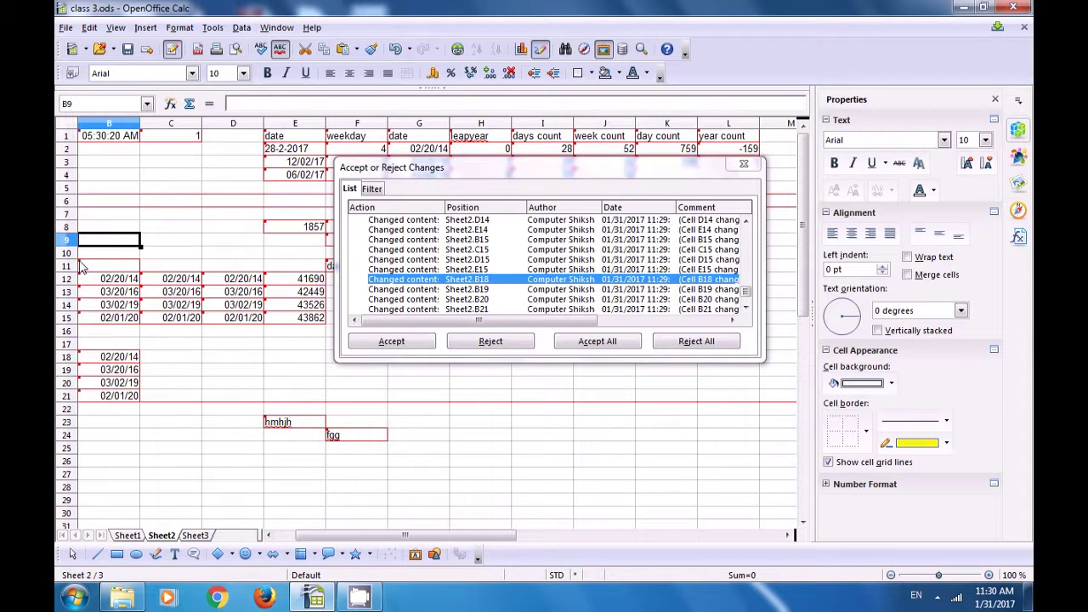
pyautogui.click(197, 245)
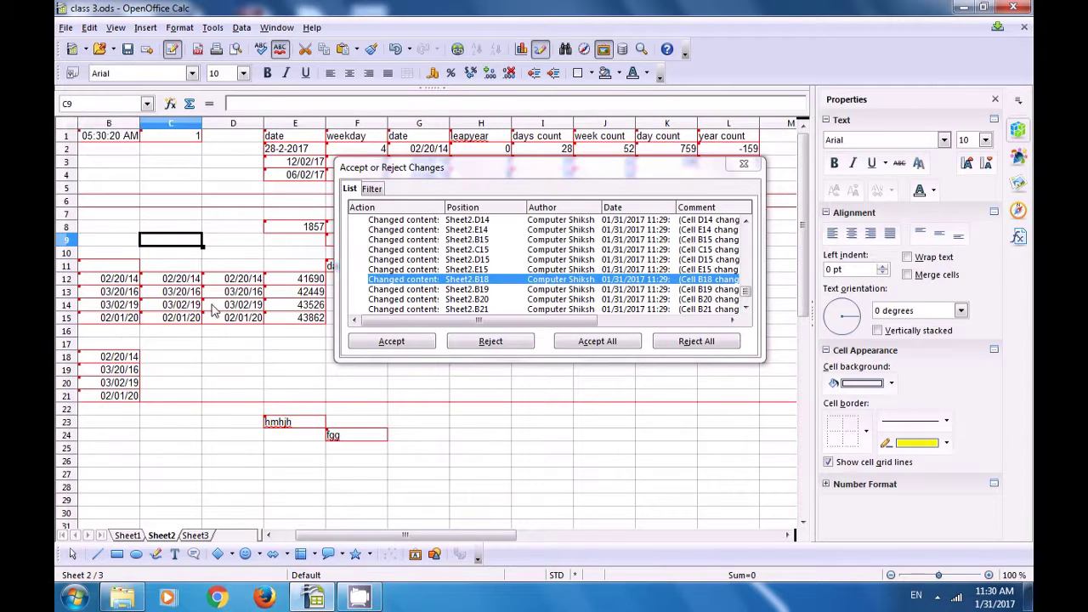
pyautogui.click(744, 164)
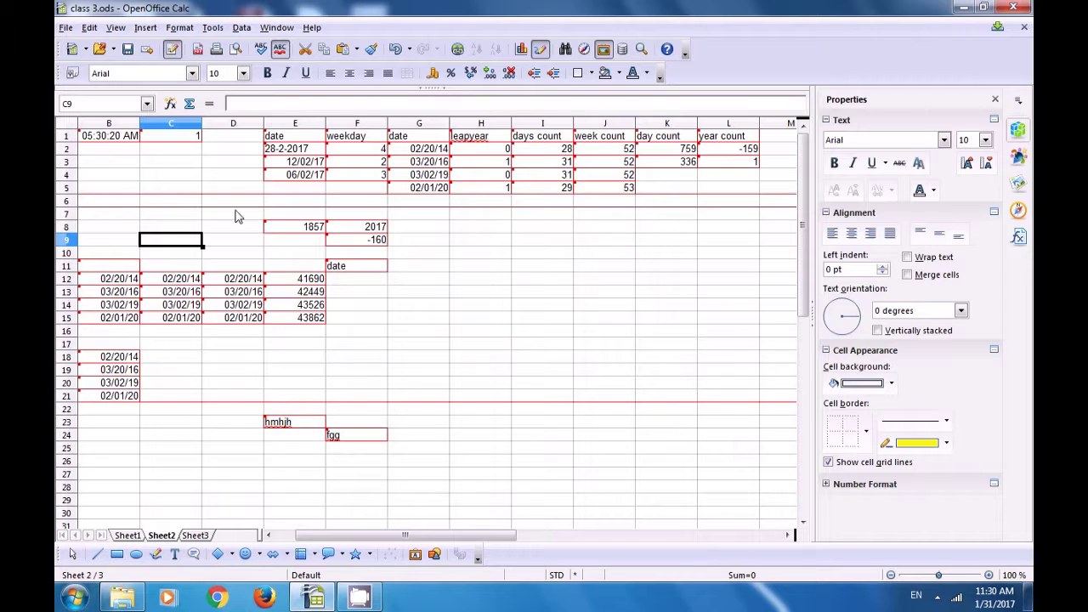
# - Turn off change recording for the document and confirm leaving change recording mode
pyautogui.click(343, 345)
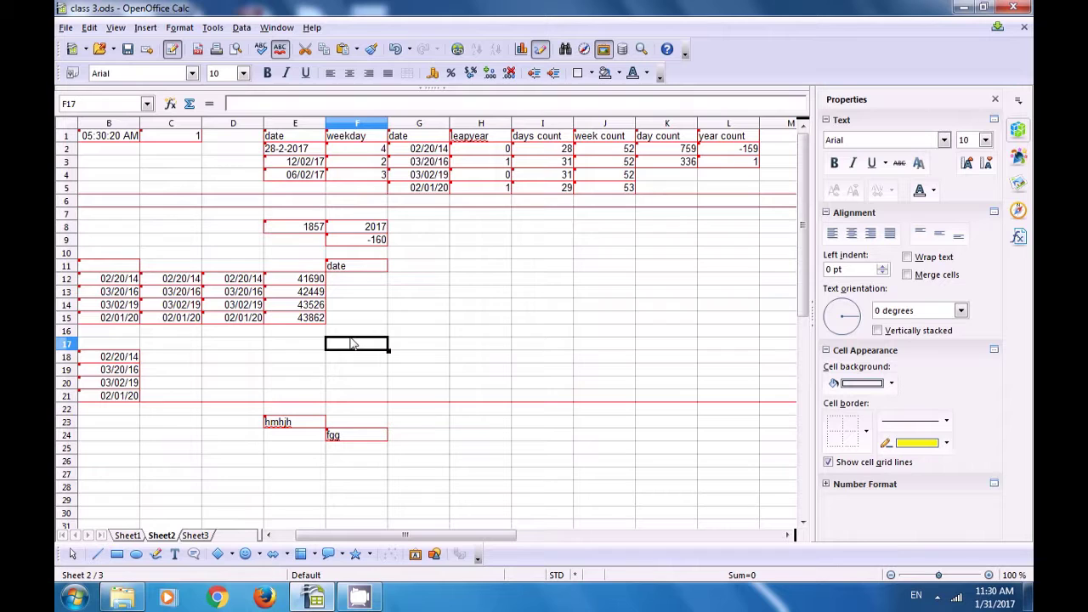
pyautogui.click(133, 535)
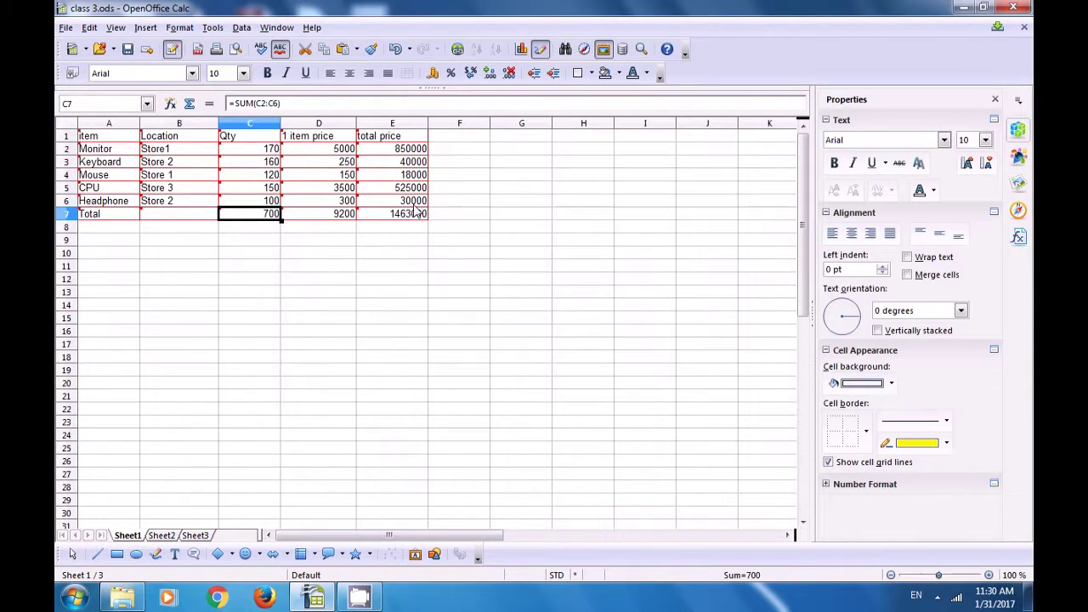
pyautogui.click(165, 536)
pyautogui.click(519, 306)
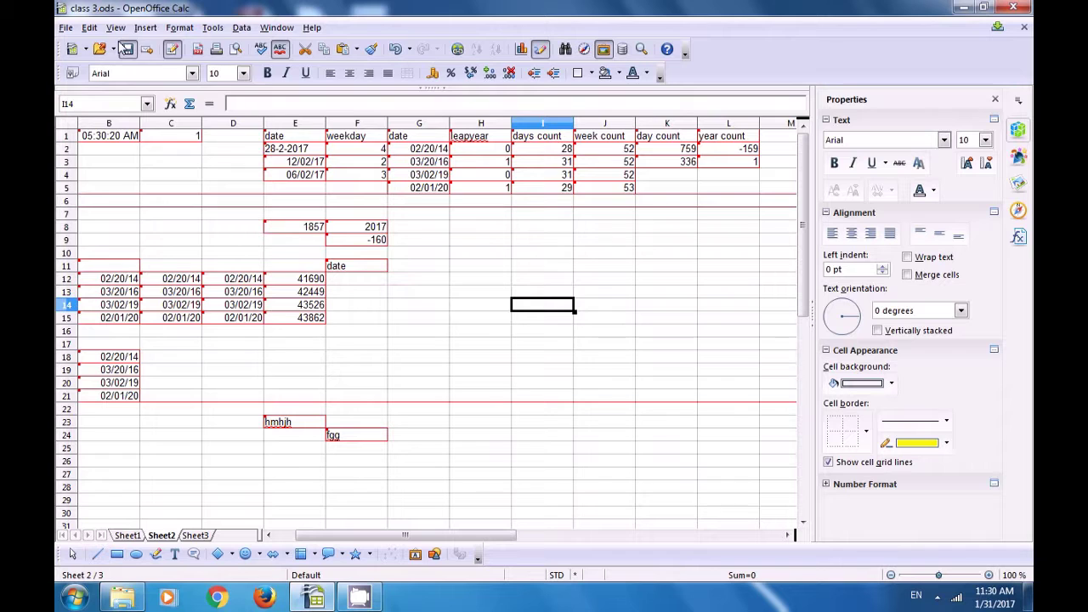
pyautogui.click(89, 27)
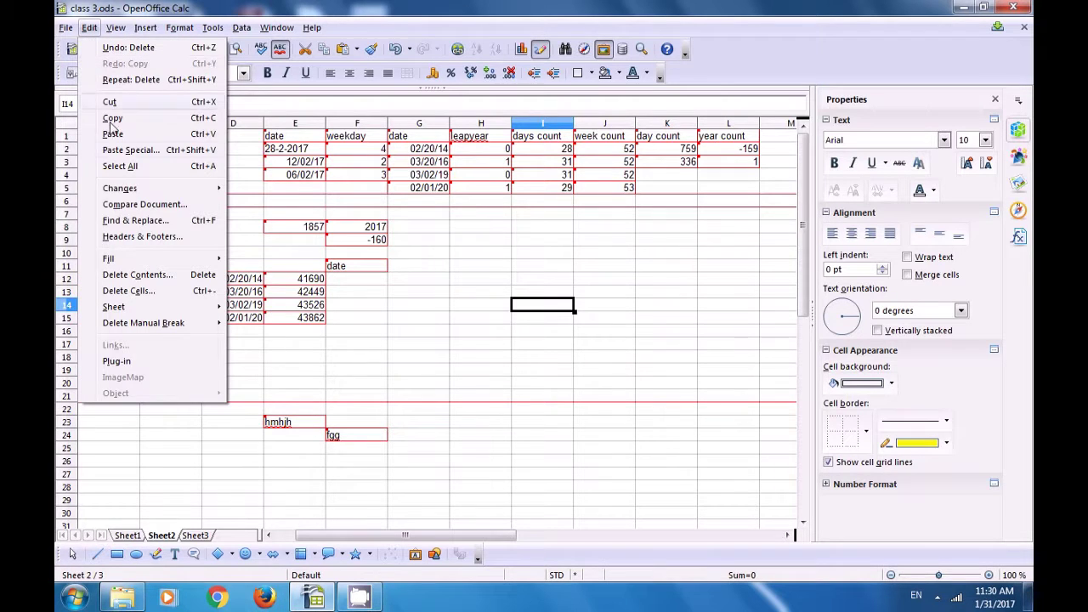
pyautogui.moveTo(125, 192)
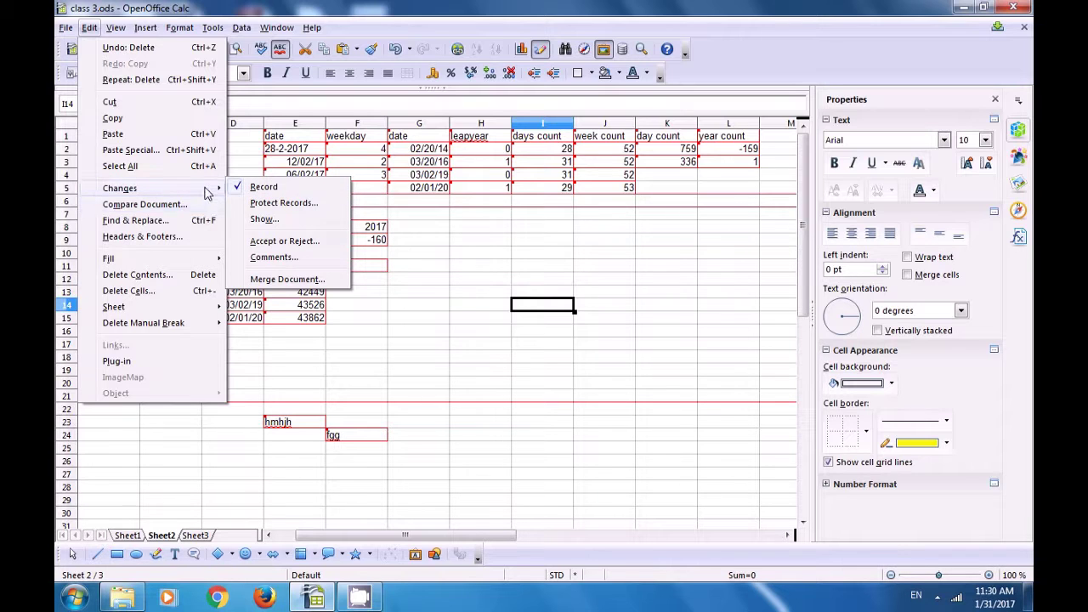
pyautogui.click(268, 189)
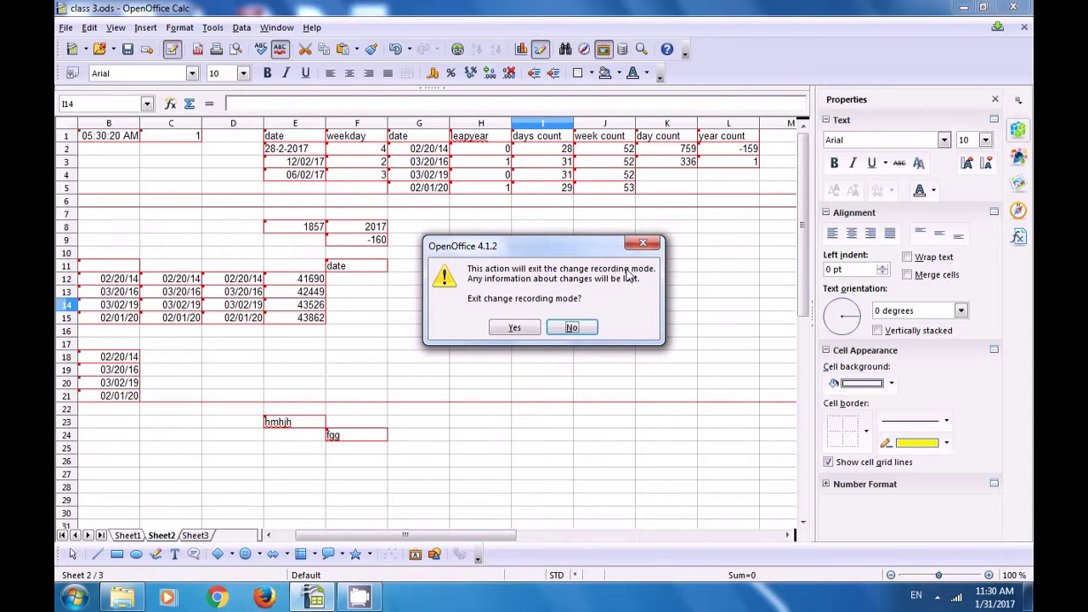
pyautogui.click(516, 329)
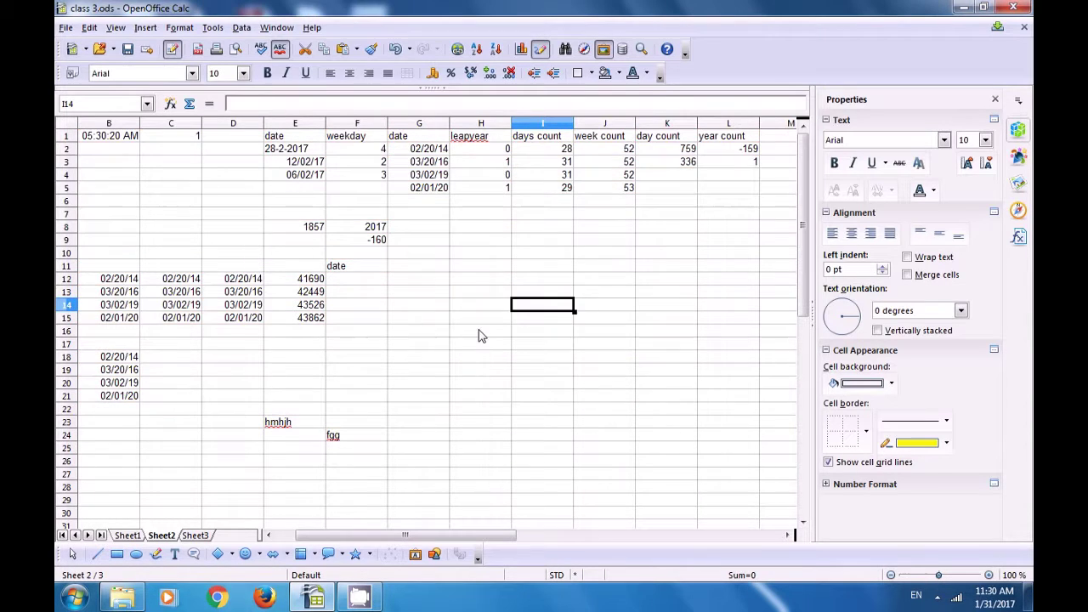
# - Check Sheet1 and Sheet2 for remaining change marks around the cells
pyautogui.click(438, 309)
pyautogui.scroll(-1, 328, 163)
pyautogui.scroll(1, 323, 166)
pyautogui.click(136, 536)
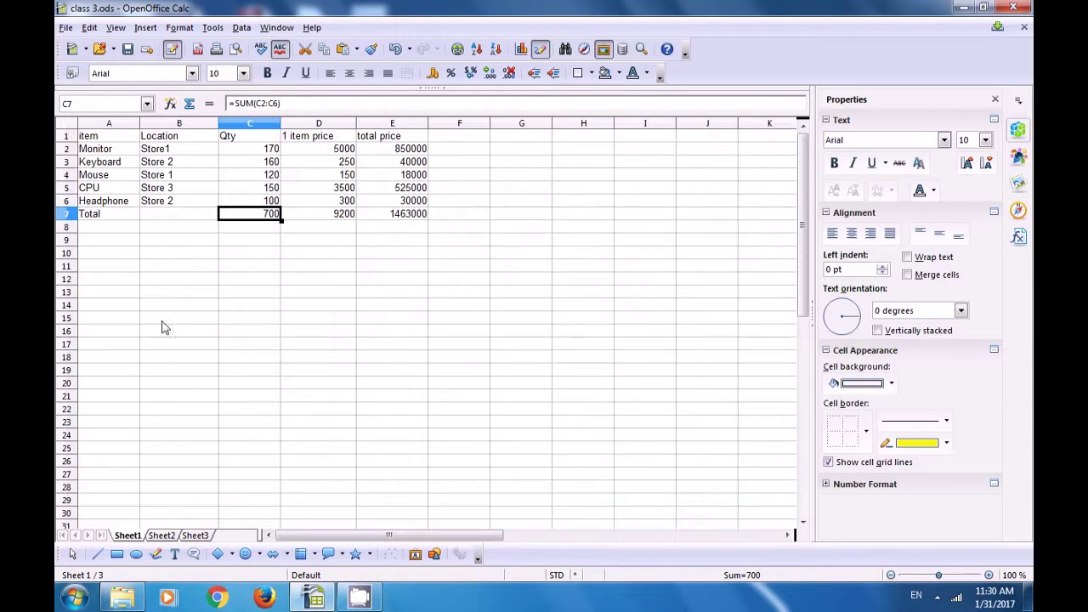
pyautogui.click(158, 535)
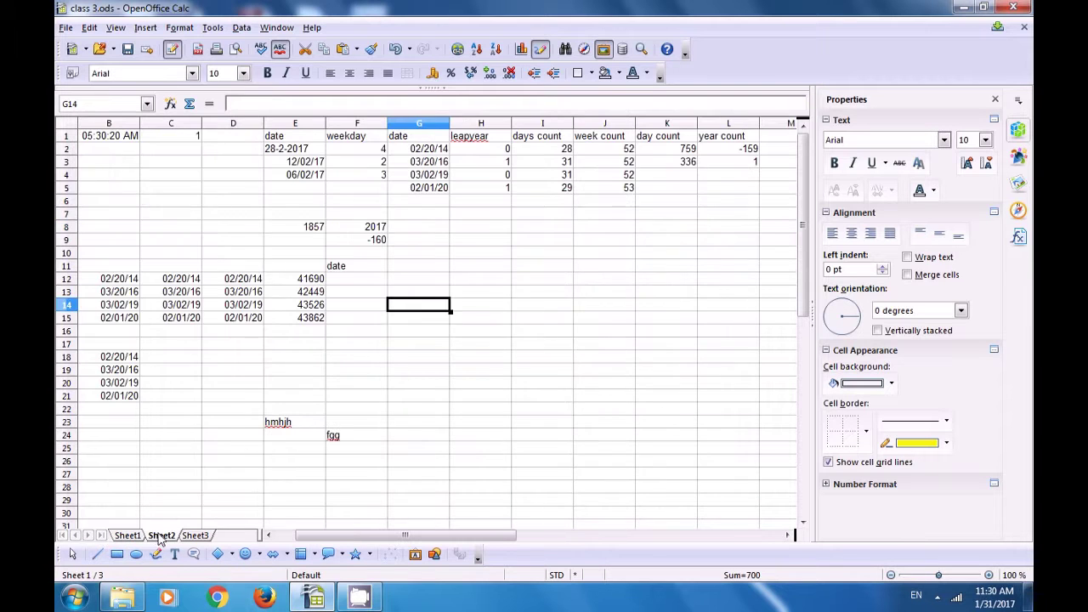
pyautogui.click(448, 244)
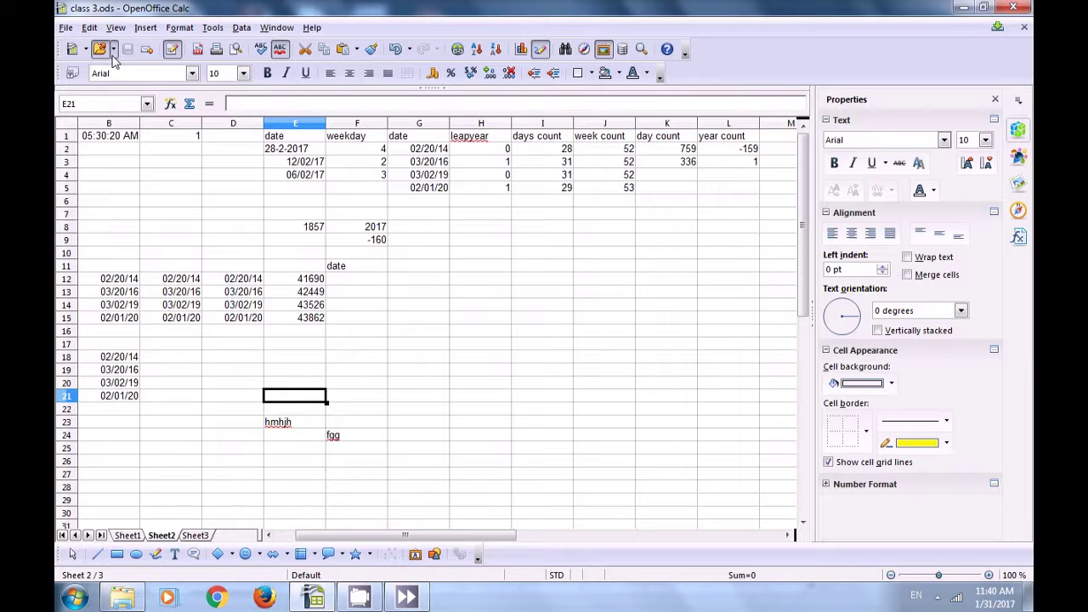
# - Move Sheet2 within the class 3 document so that it is inserted before Sheet3
pyautogui.click(90, 30)
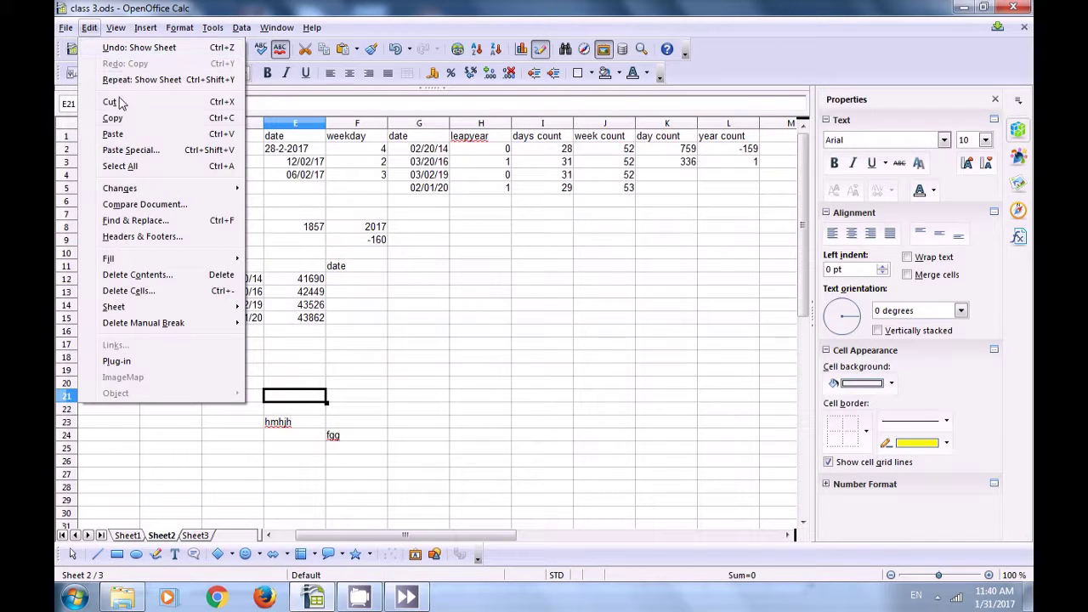
pyautogui.moveTo(135, 311)
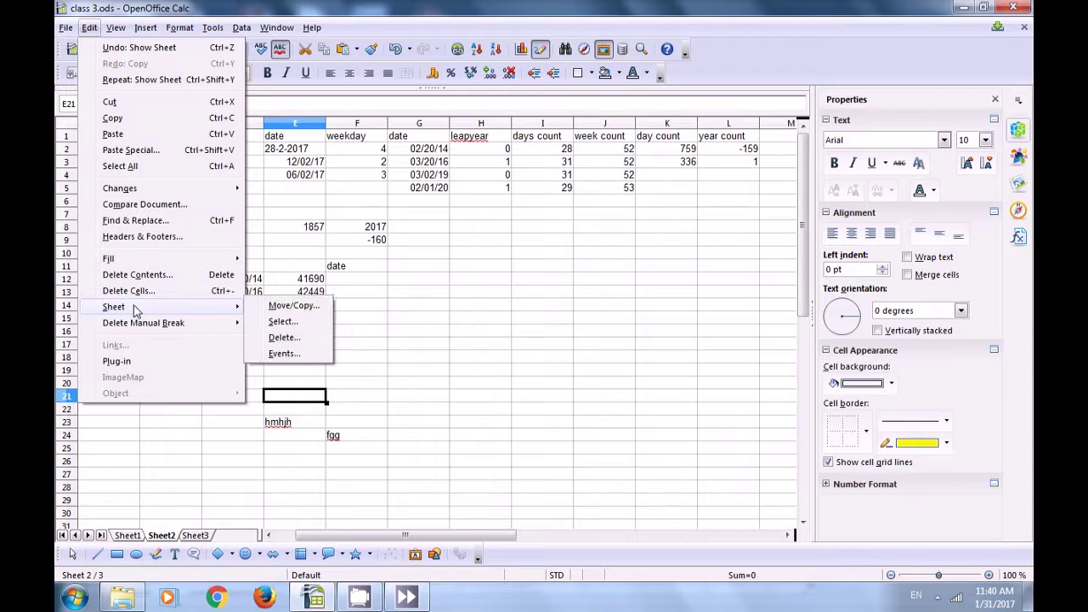
pyautogui.click(273, 309)
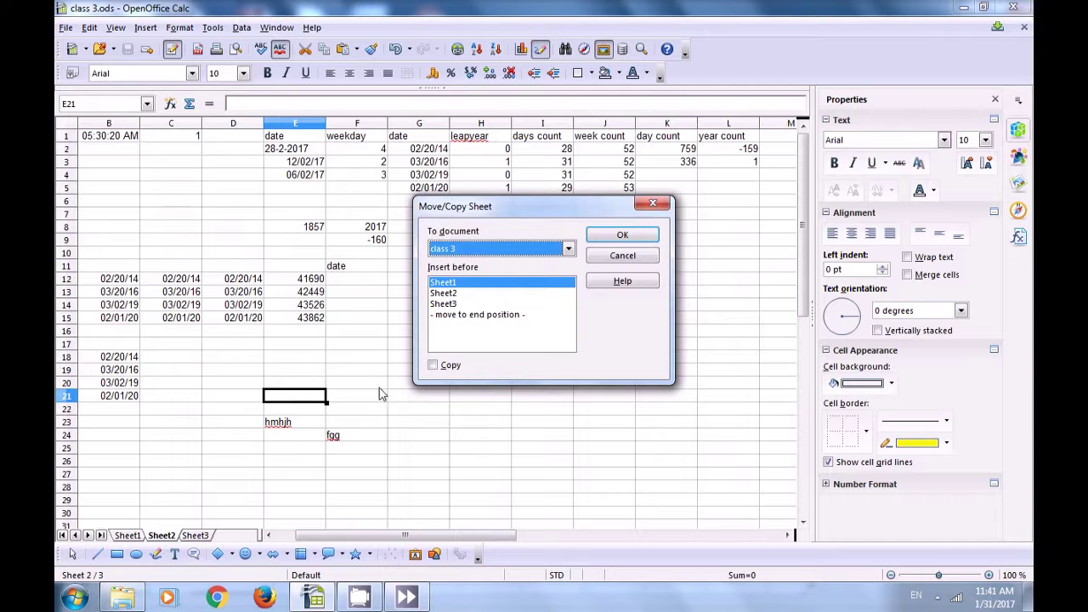
pyautogui.click(464, 316)
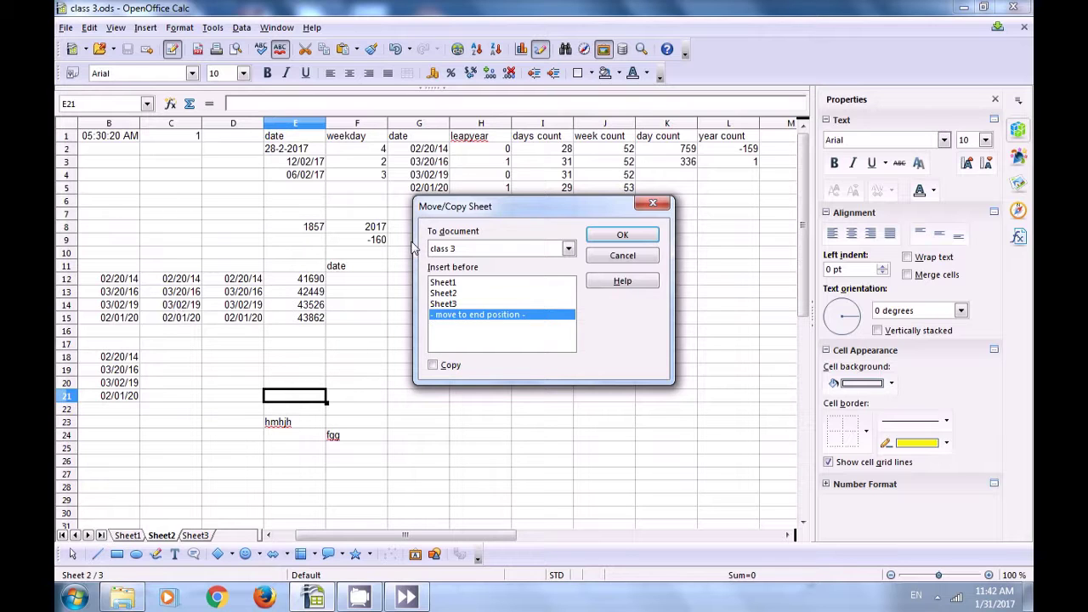
pyautogui.click(449, 293)
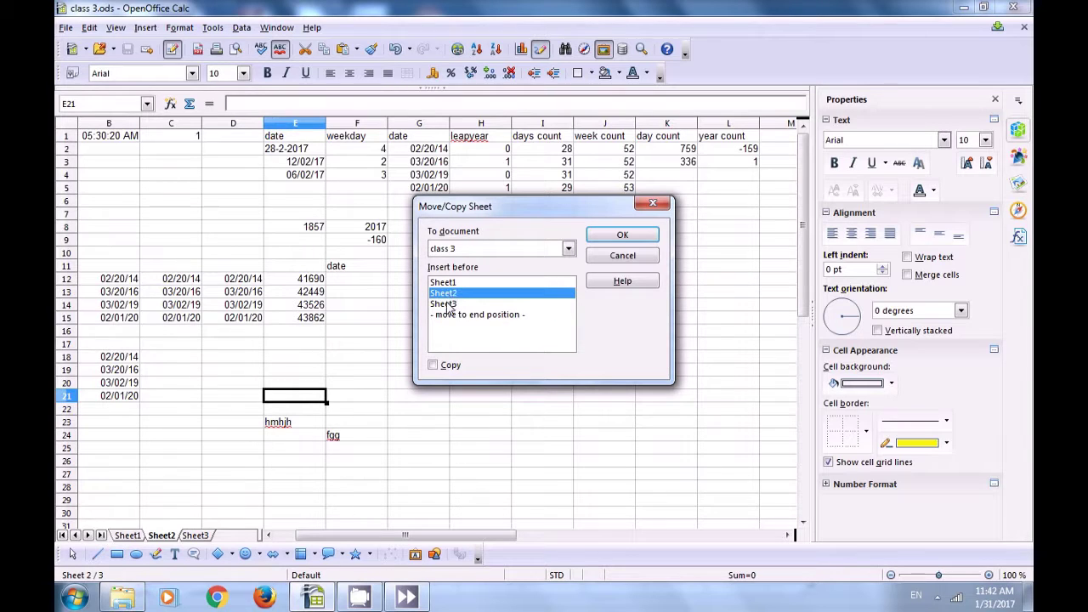
pyautogui.click(450, 304)
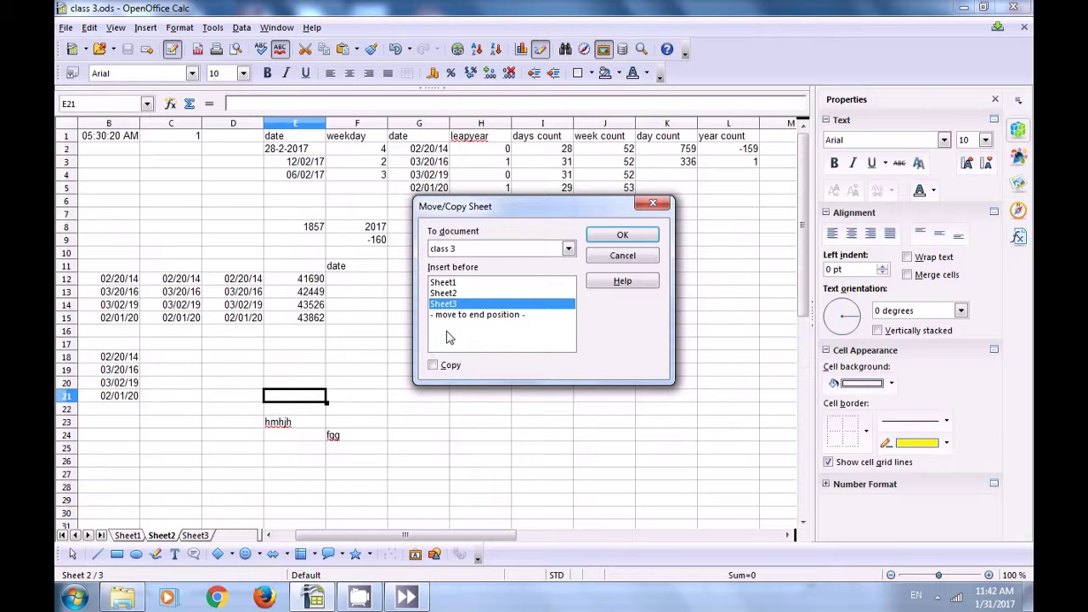
pyautogui.click(613, 235)
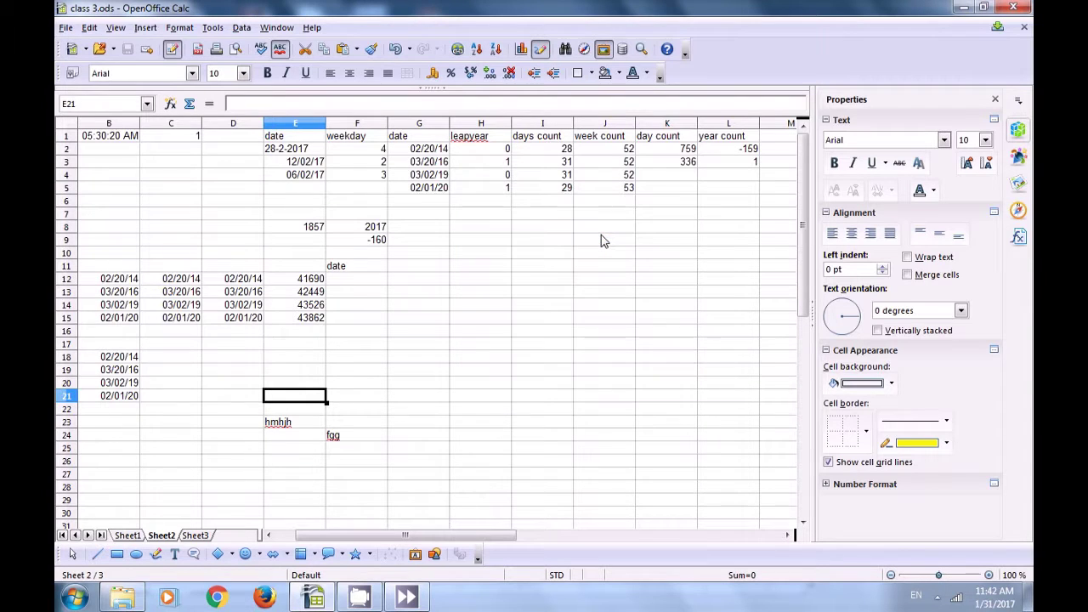
# - Select Sheet1 as the active sheet through the Select Sheets command
pyautogui.click(238, 437)
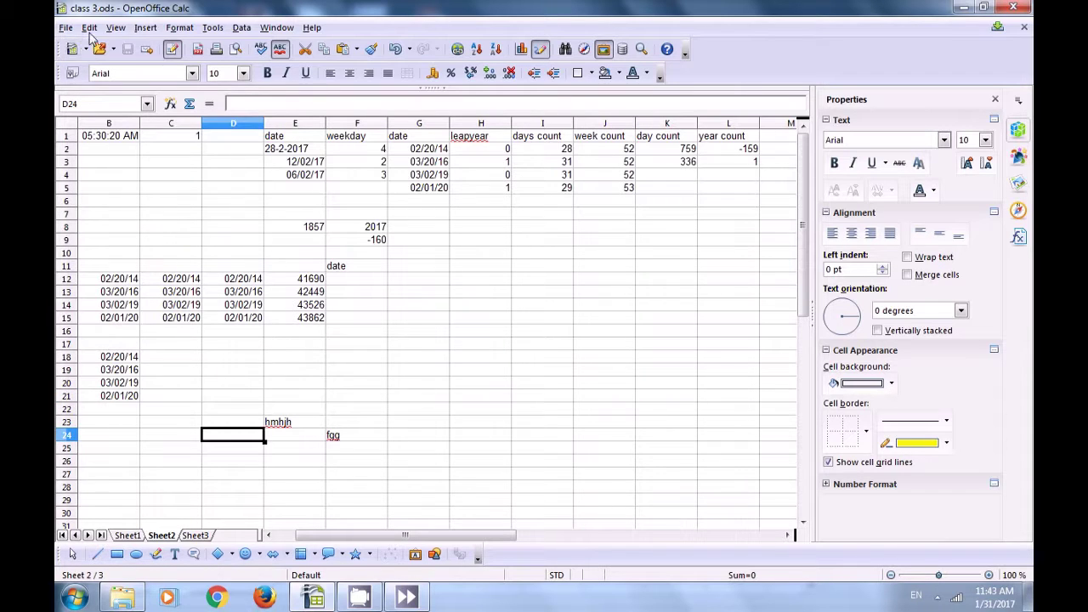
pyautogui.click(89, 28)
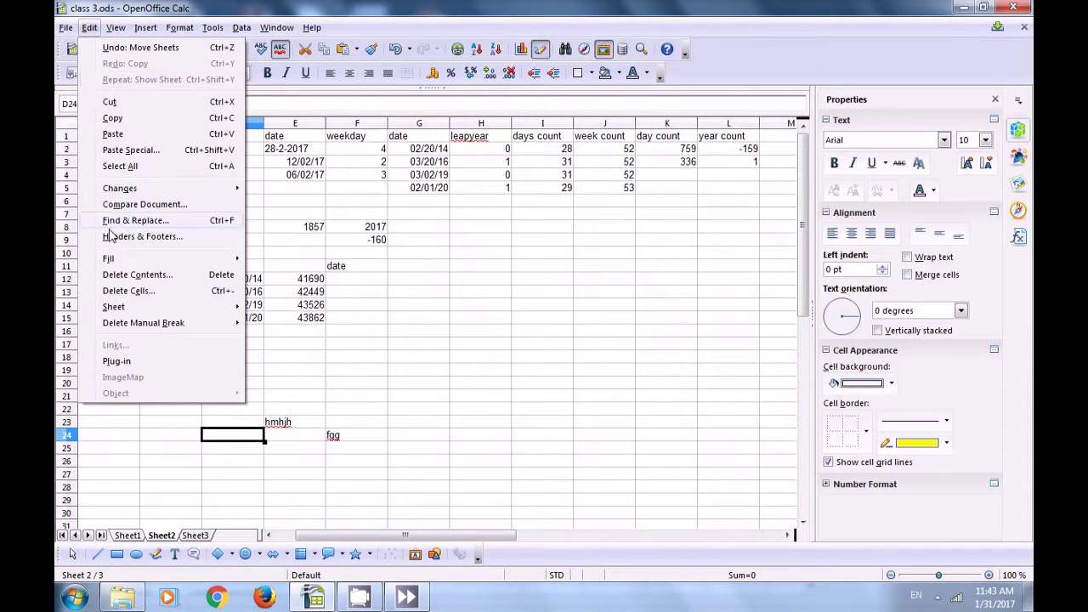
pyautogui.moveTo(126, 311)
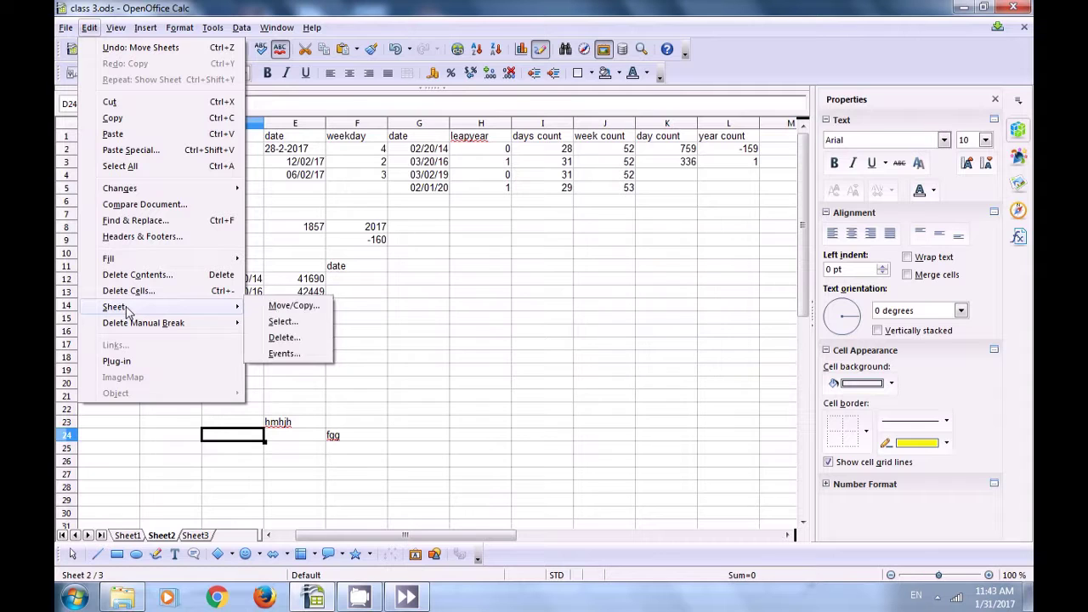
pyautogui.click(282, 322)
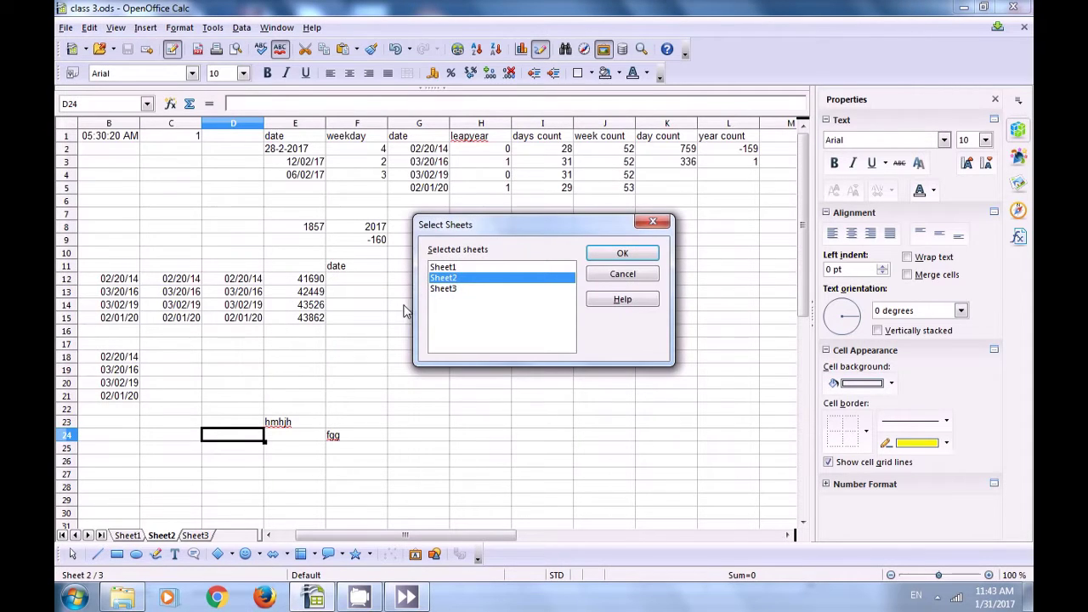
pyautogui.click(449, 289)
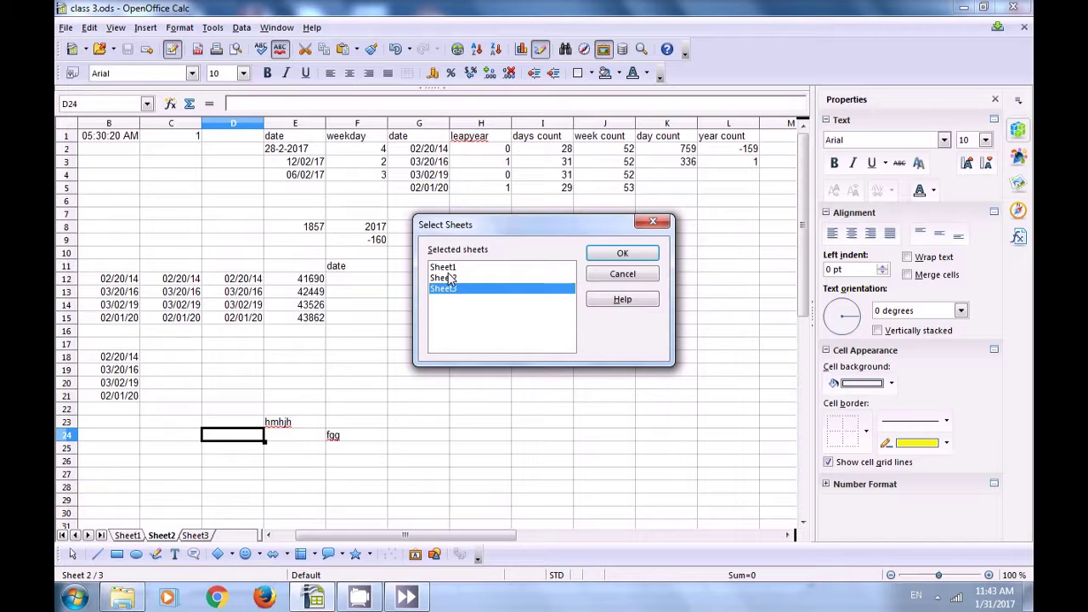
pyautogui.click(448, 267)
pyautogui.click(622, 257)
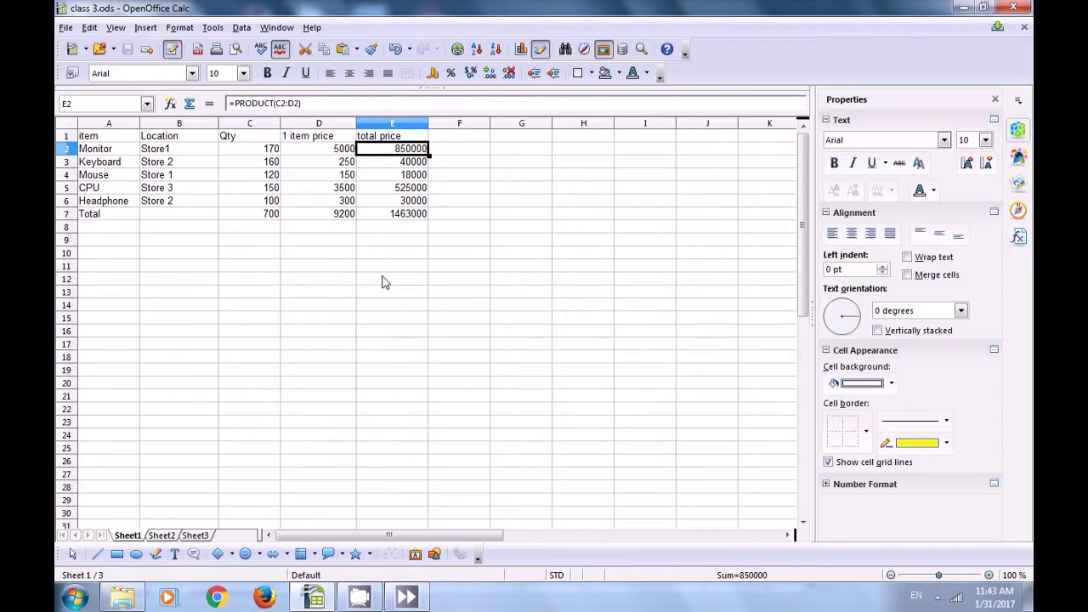
# - Move Sheet1 to the end position within the class 3 document
pyautogui.click(90, 27)
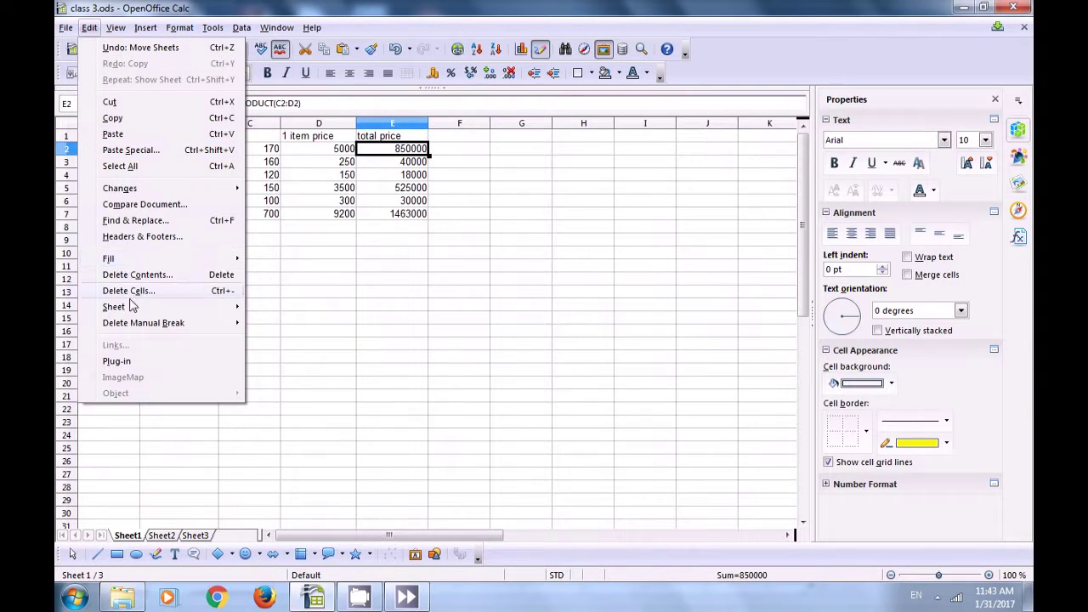
pyautogui.moveTo(132, 306)
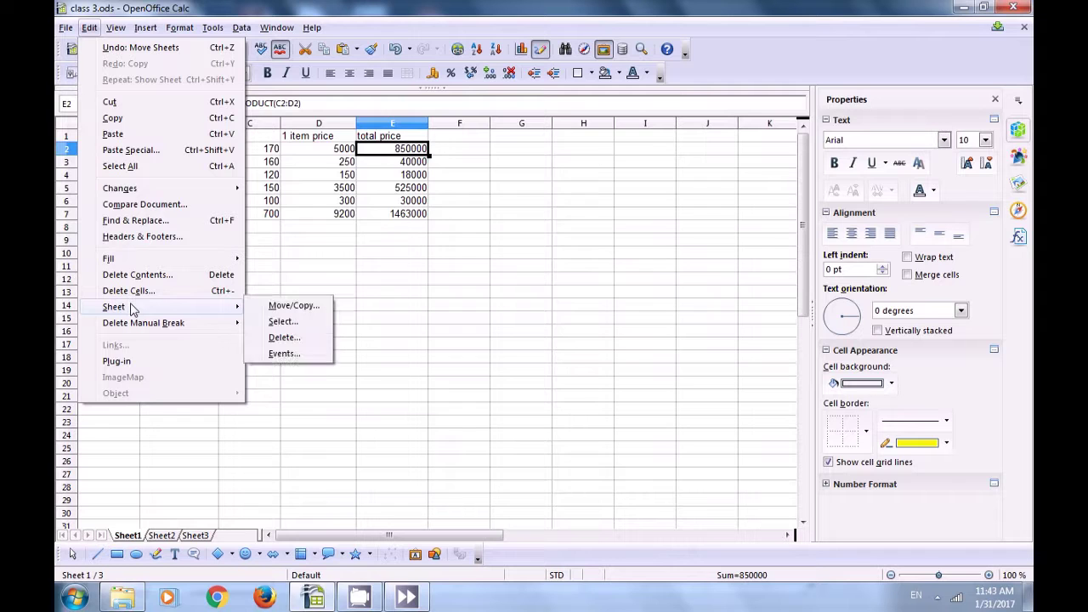
pyautogui.click(281, 306)
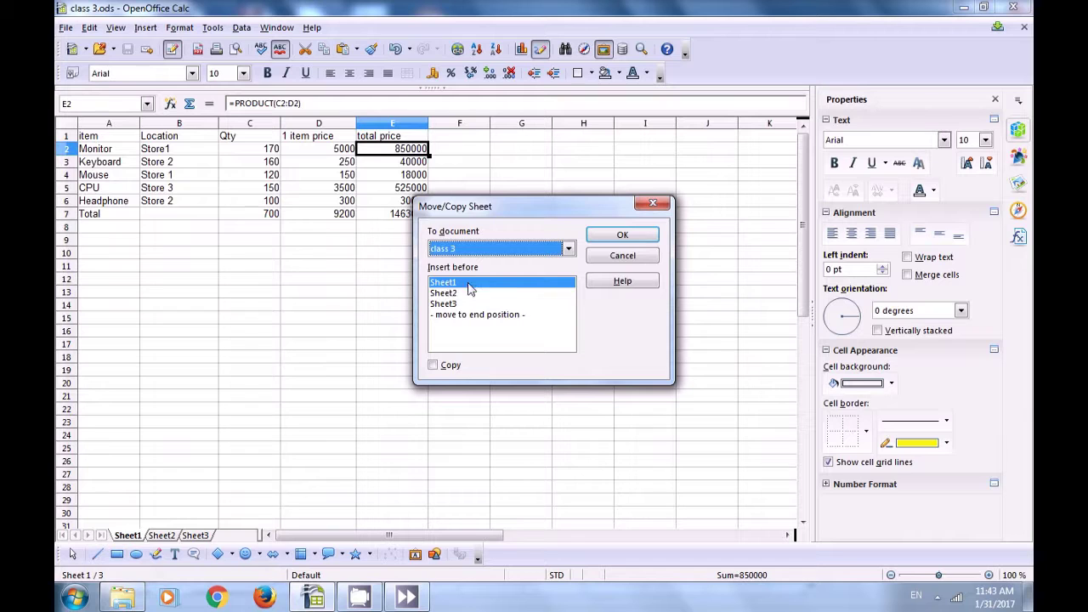
pyautogui.click(568, 248)
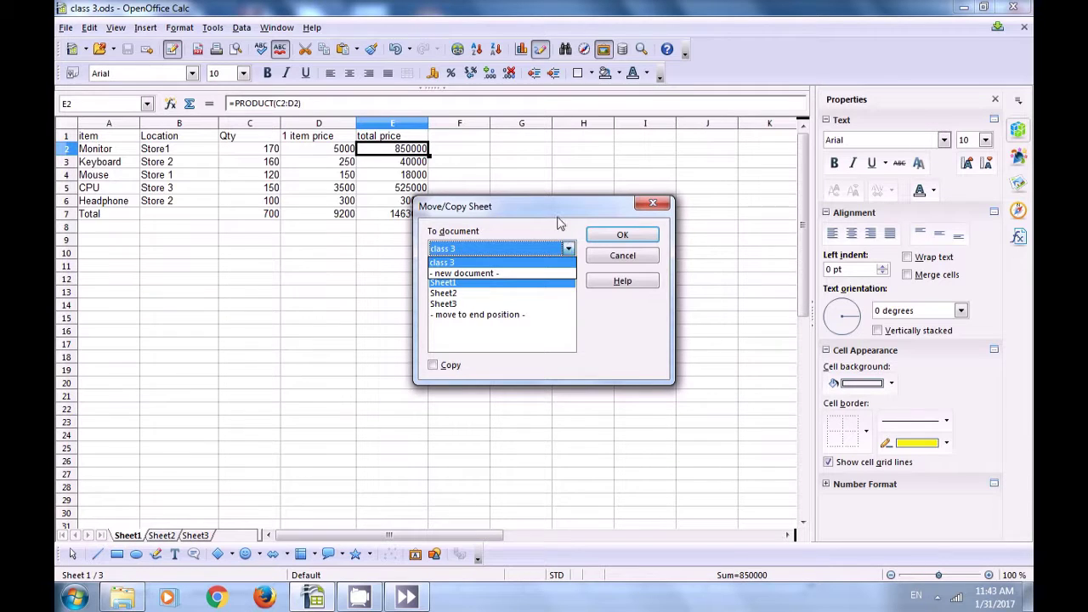
pyautogui.click(549, 214)
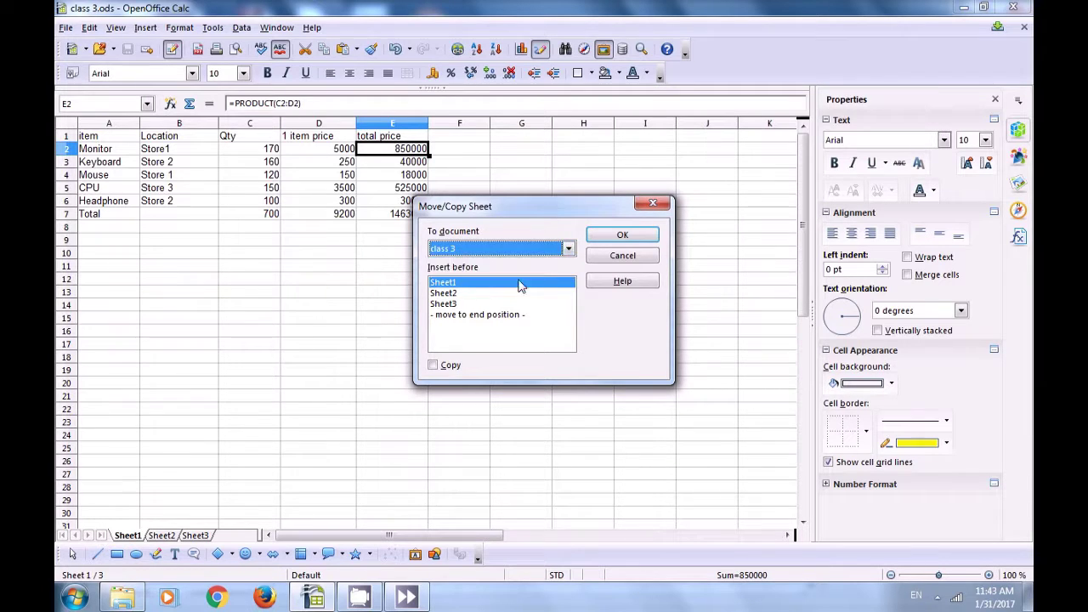
pyautogui.click(446, 295)
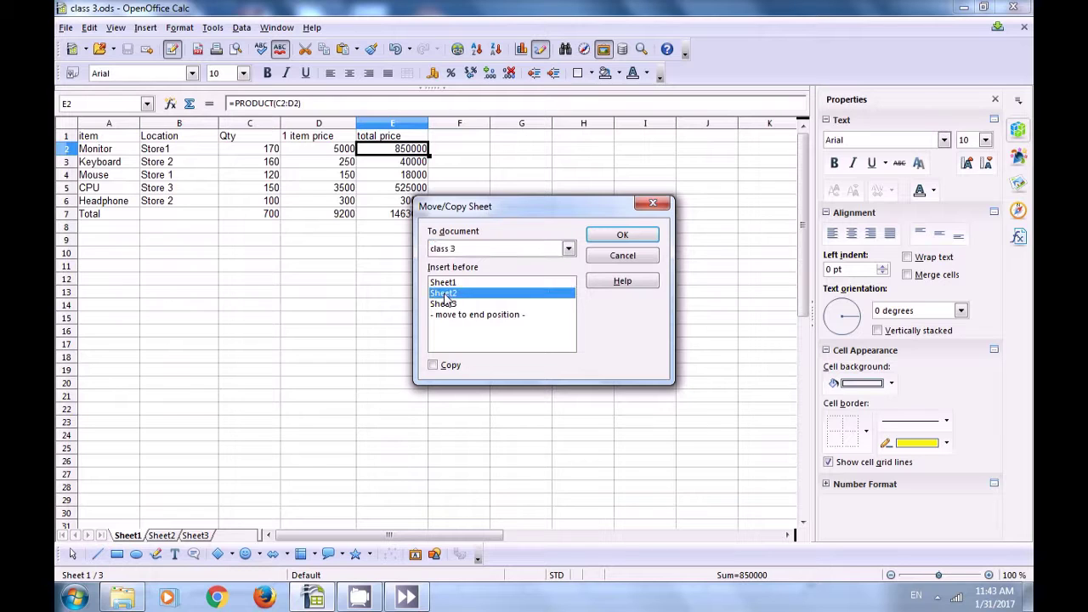
pyautogui.click(446, 284)
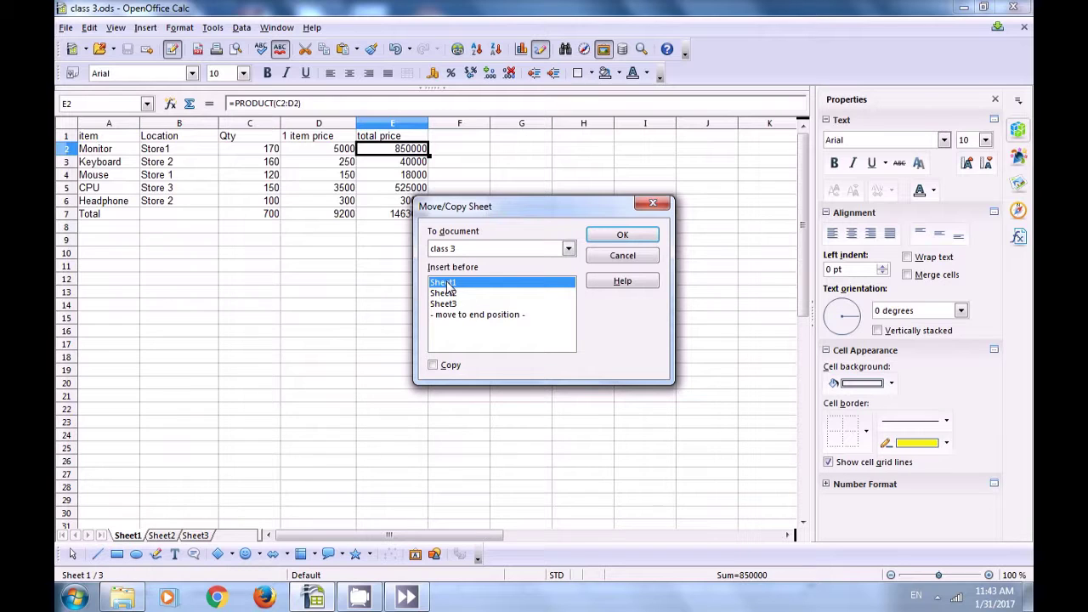
pyautogui.press('Down')
pyautogui.press('Down')
pyautogui.press('Up')
pyautogui.press('Up')
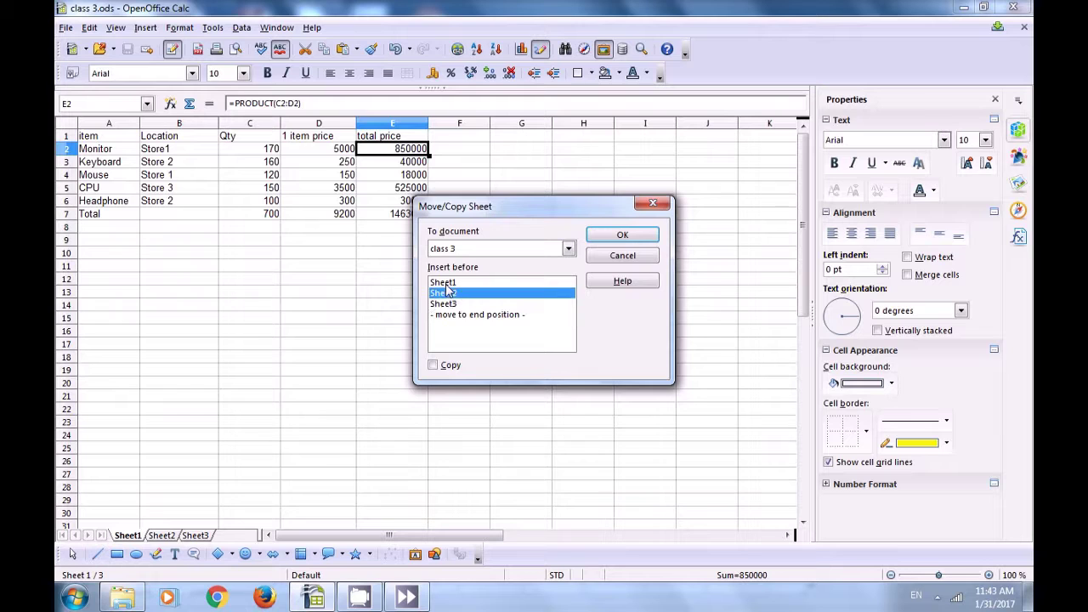
pyautogui.click(459, 316)
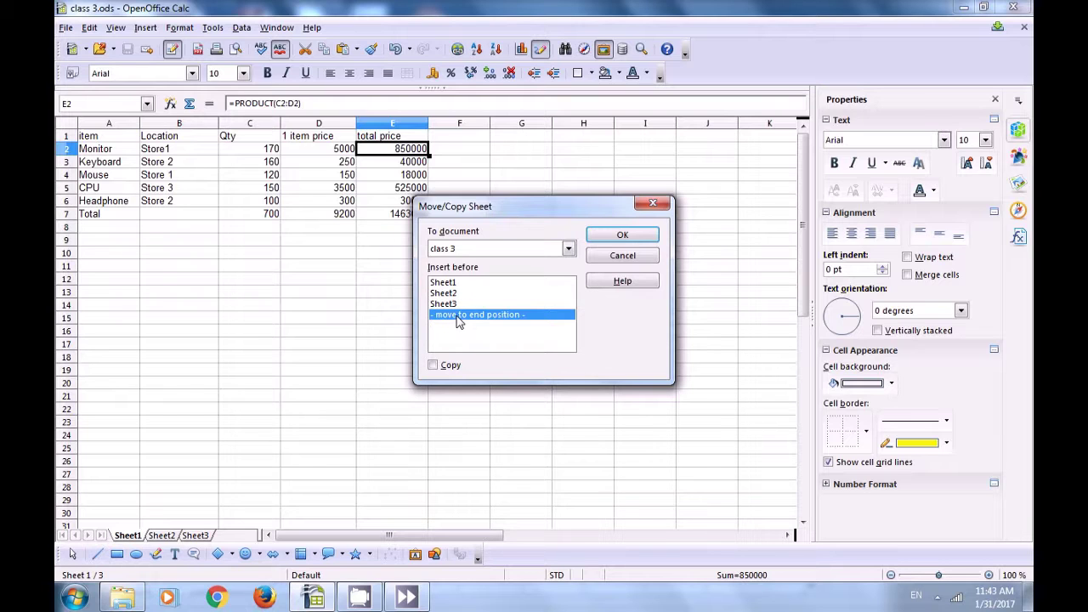
pyautogui.click(445, 285)
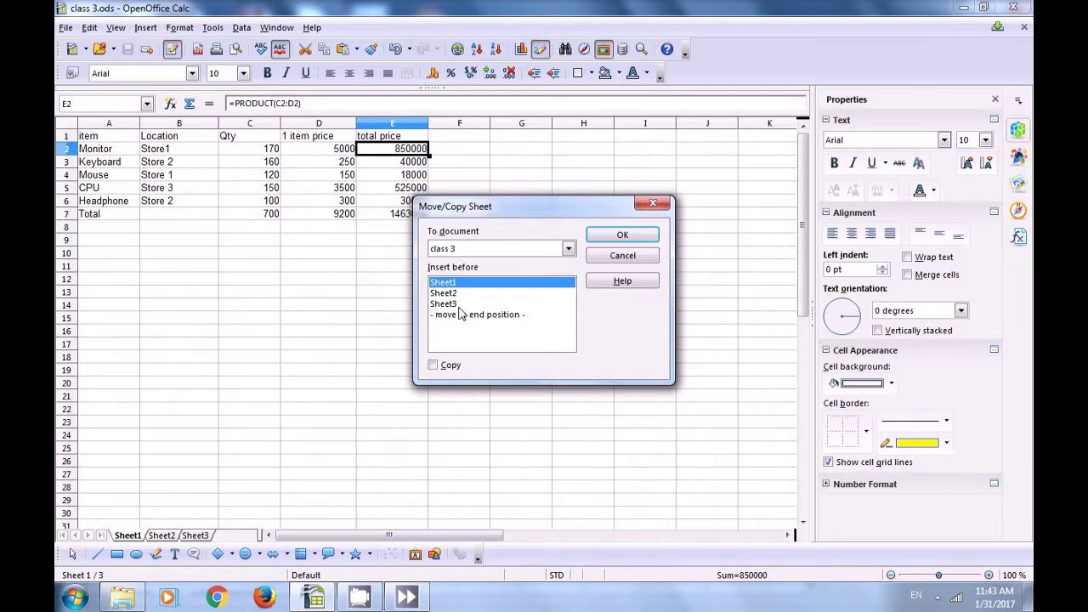
pyautogui.click(465, 315)
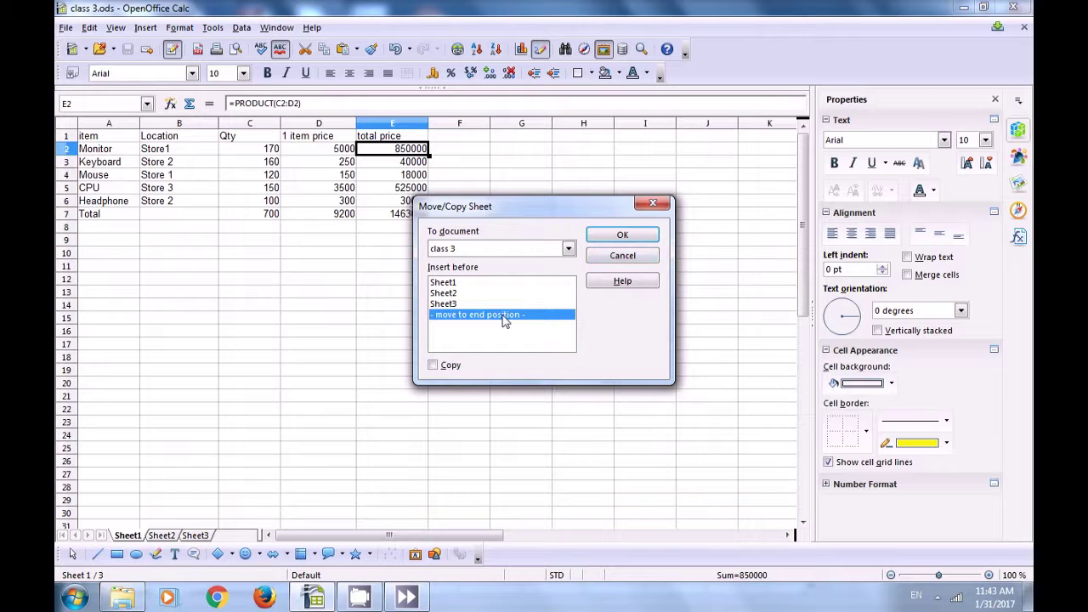
pyautogui.click(610, 241)
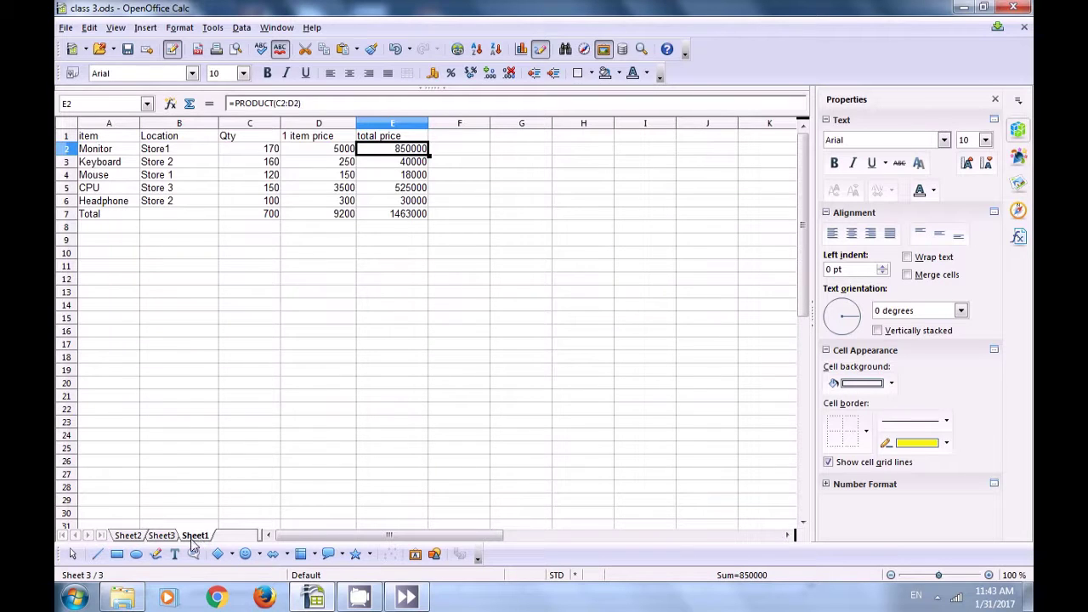
# - Delete the empty Sheet3 from the document and confirm the deletion
pyautogui.click(127, 534)
pyautogui.click(163, 535)
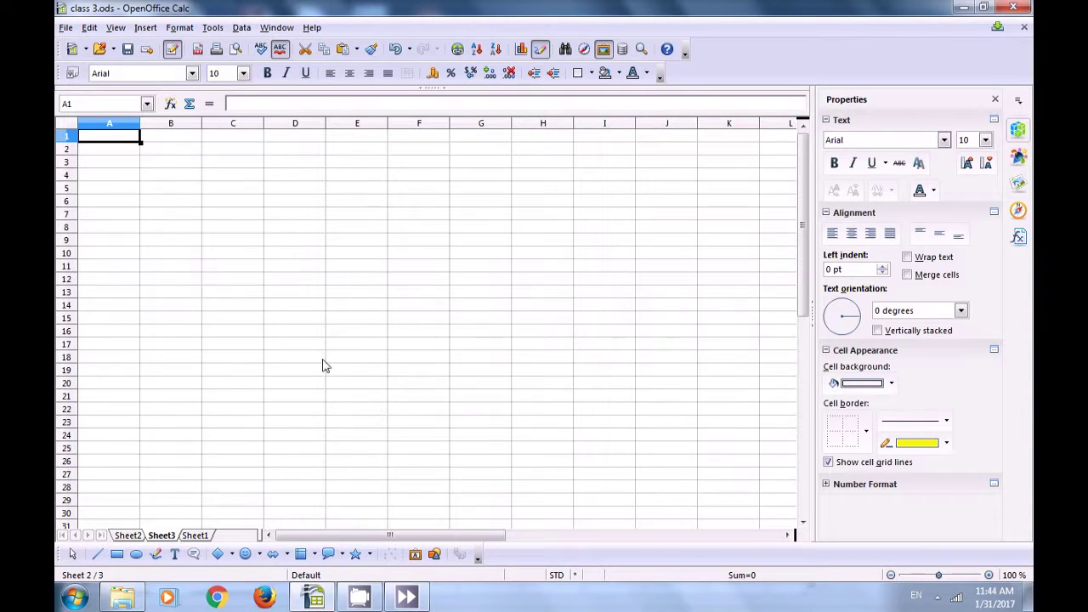
pyautogui.click(90, 27)
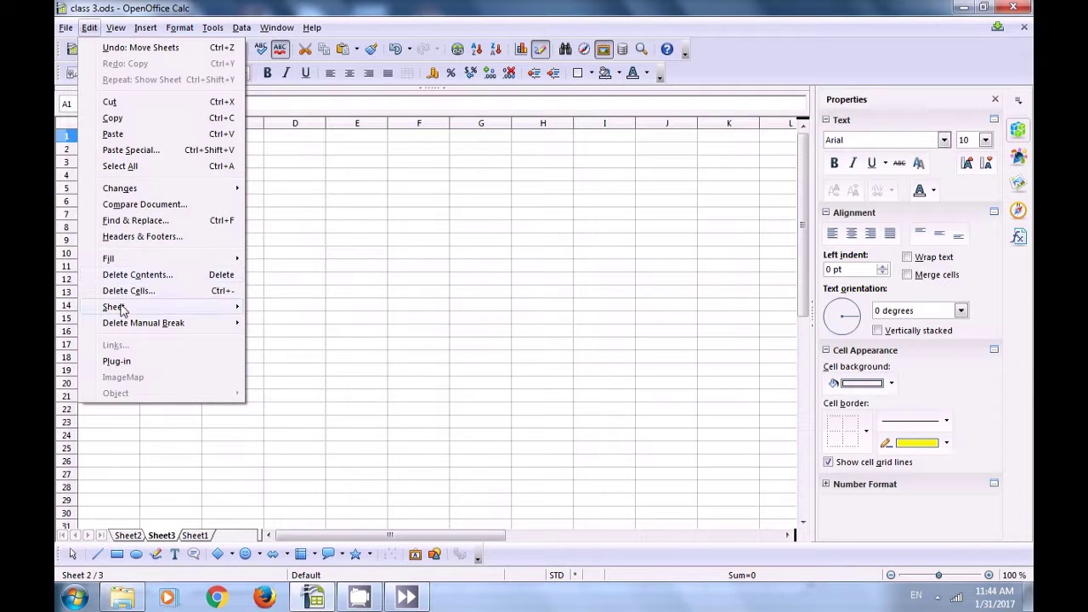
pyautogui.moveTo(134, 311)
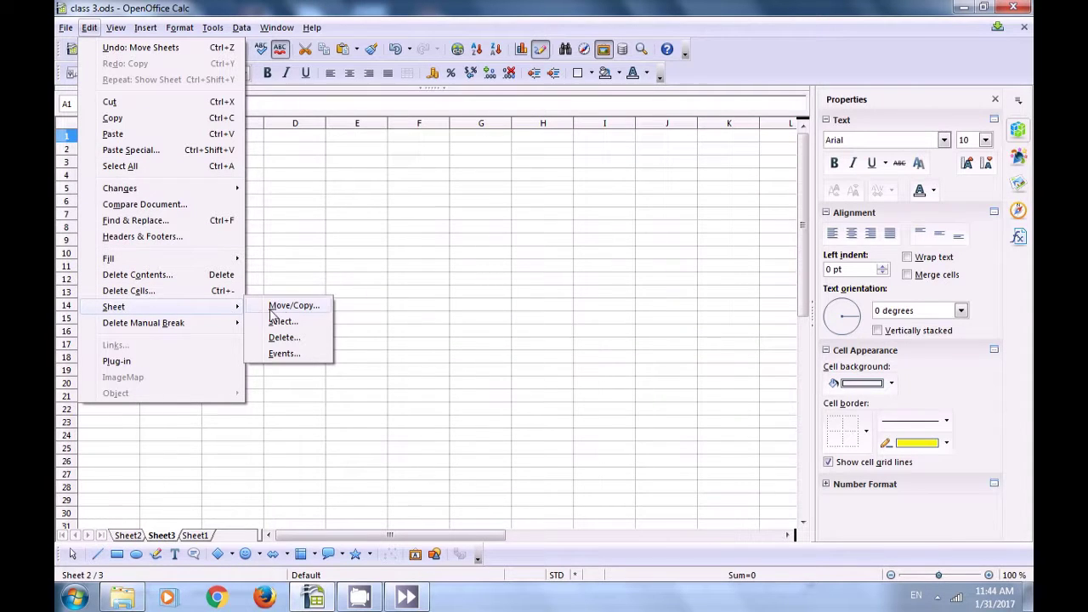
pyautogui.click(279, 339)
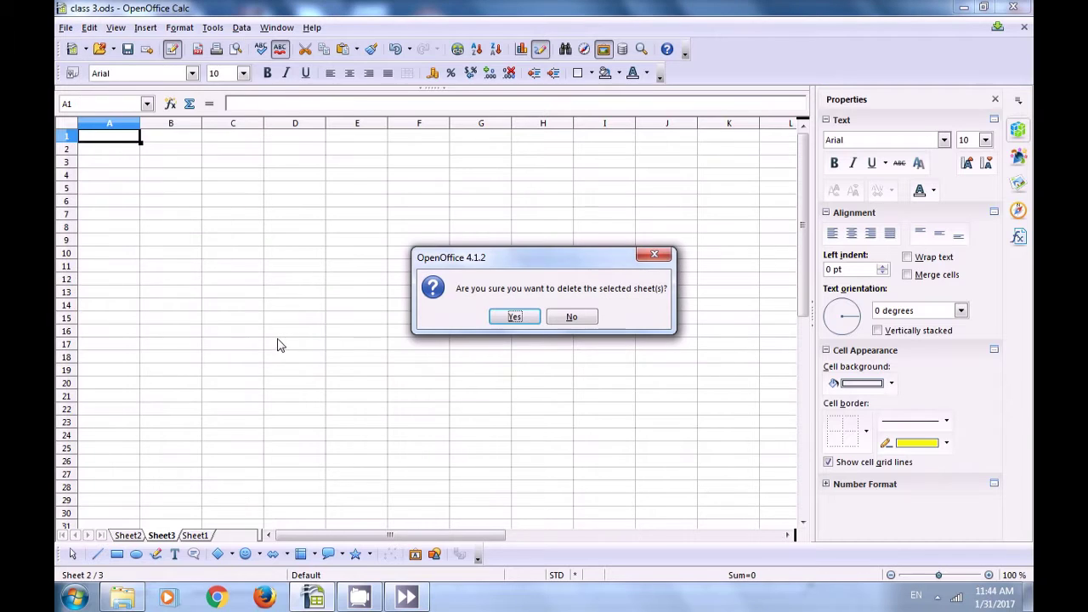
pyautogui.click(515, 318)
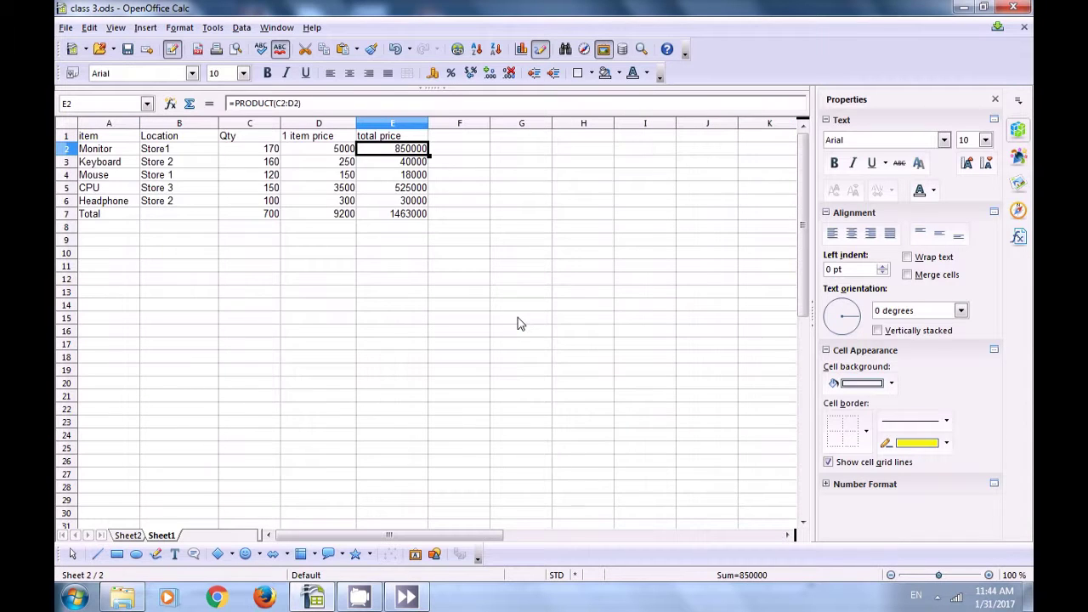
# - Look through the remaining sheets, return to Sheet2 and dismiss the script error message
pyautogui.click(129, 536)
pyautogui.click(161, 536)
pyautogui.click(129, 535)
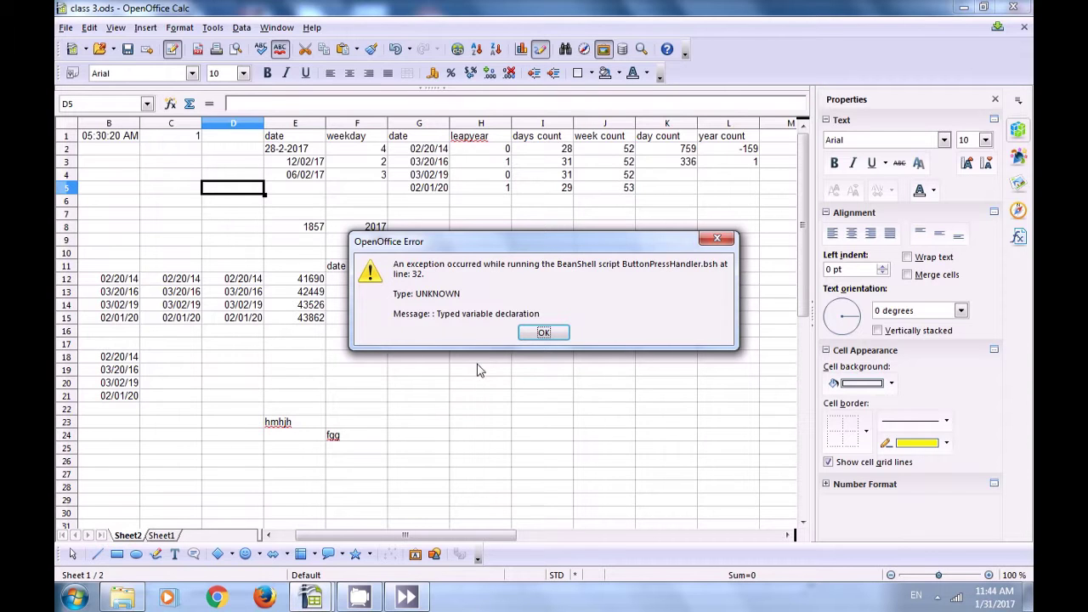
pyautogui.click(525, 334)
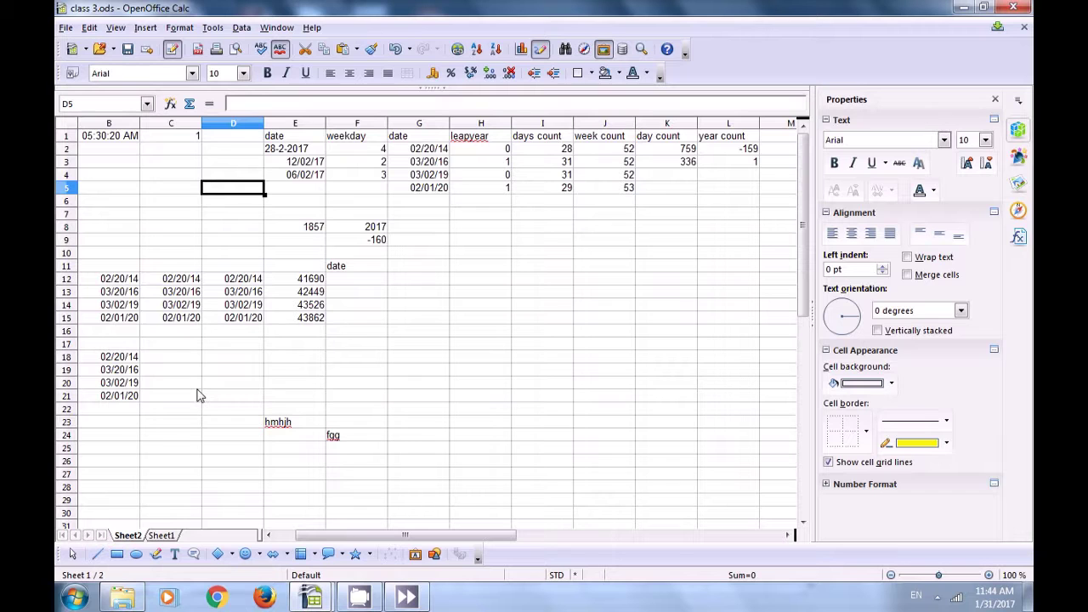
# - Open the event assignments for Sheet2 and examine the available events, including the macro selector for the double-click event
pyautogui.click(90, 29)
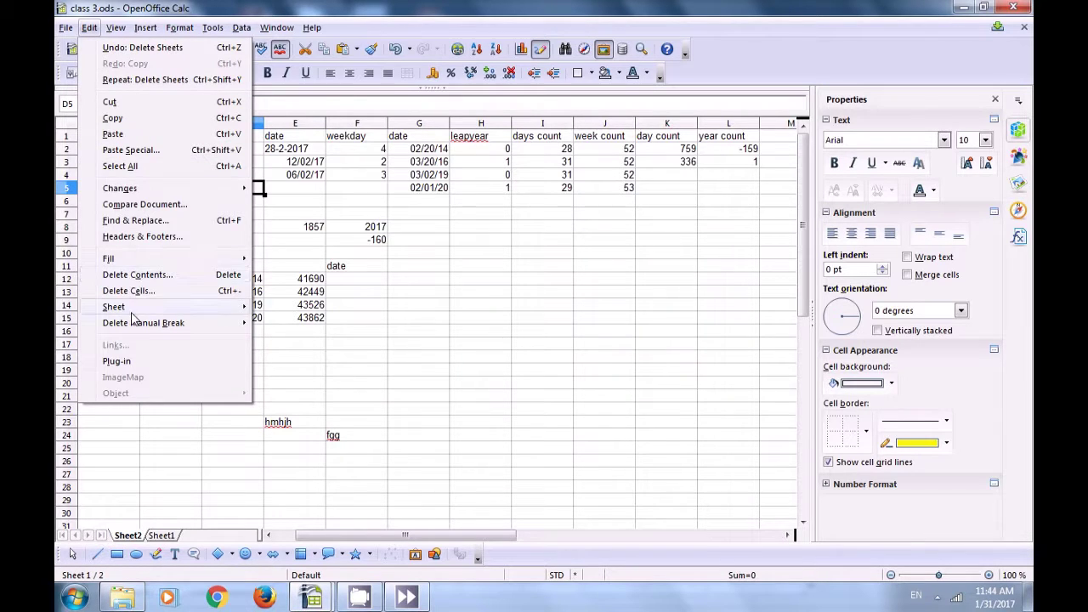
pyautogui.moveTo(132, 314)
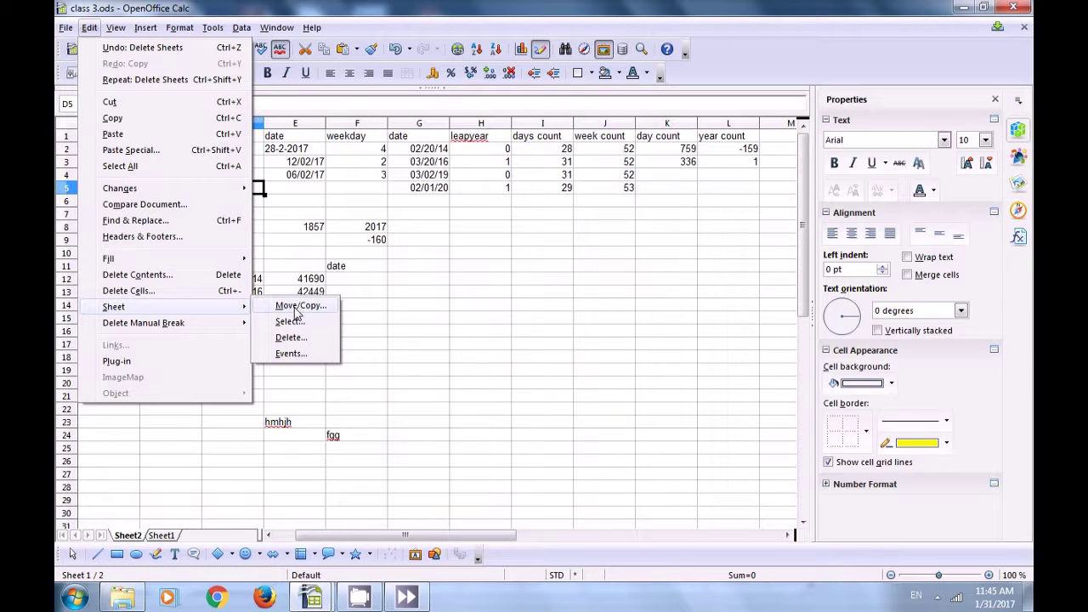
pyautogui.click(291, 352)
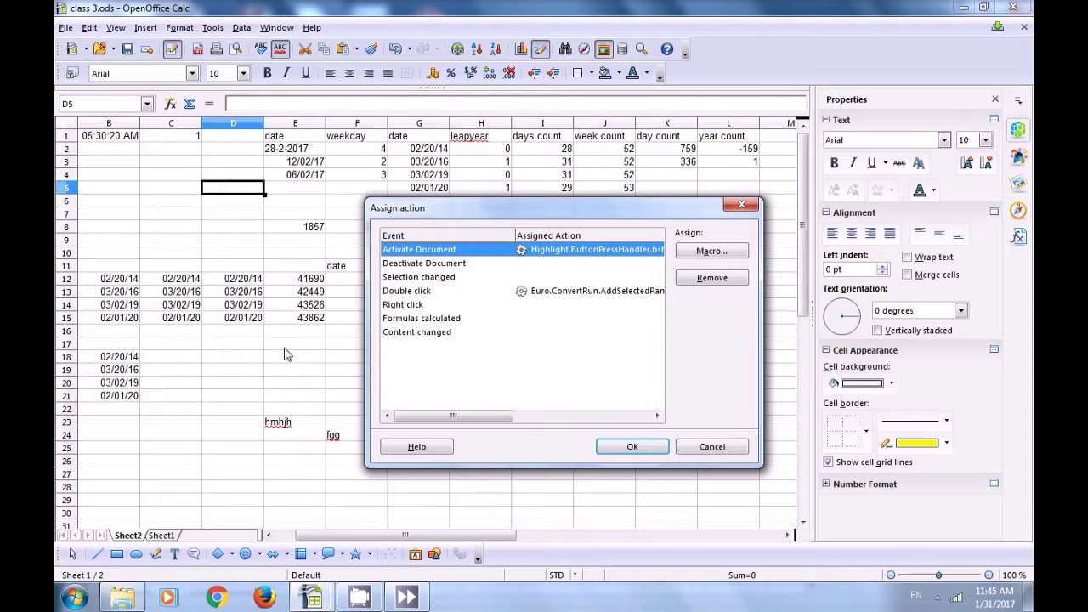
pyautogui.click(404, 264)
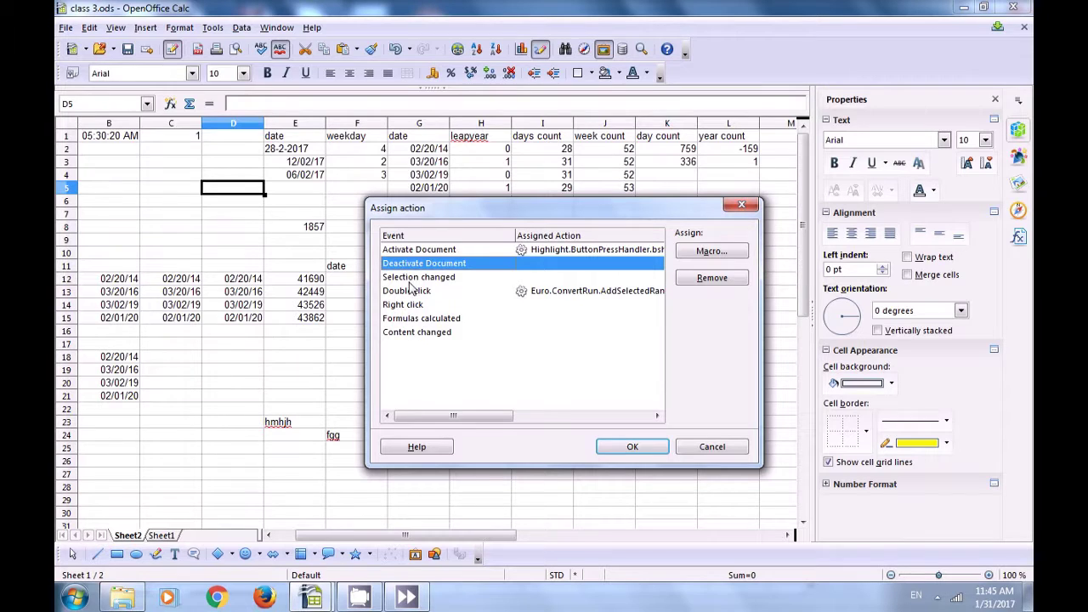
pyautogui.click(409, 283)
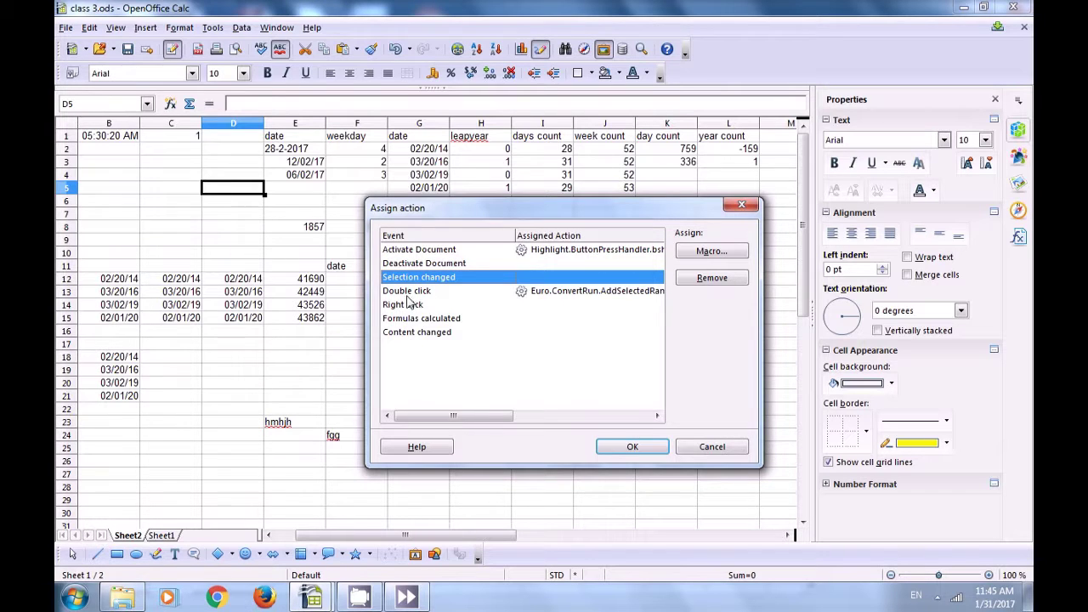
pyautogui.doubleClick(405, 291)
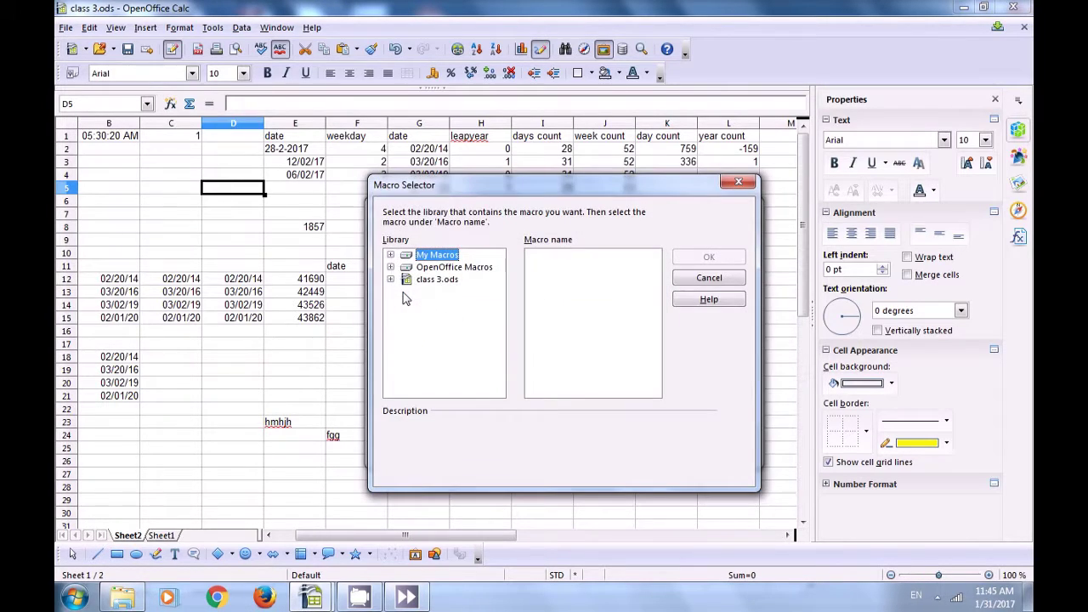
pyautogui.click(737, 184)
pyautogui.click(396, 304)
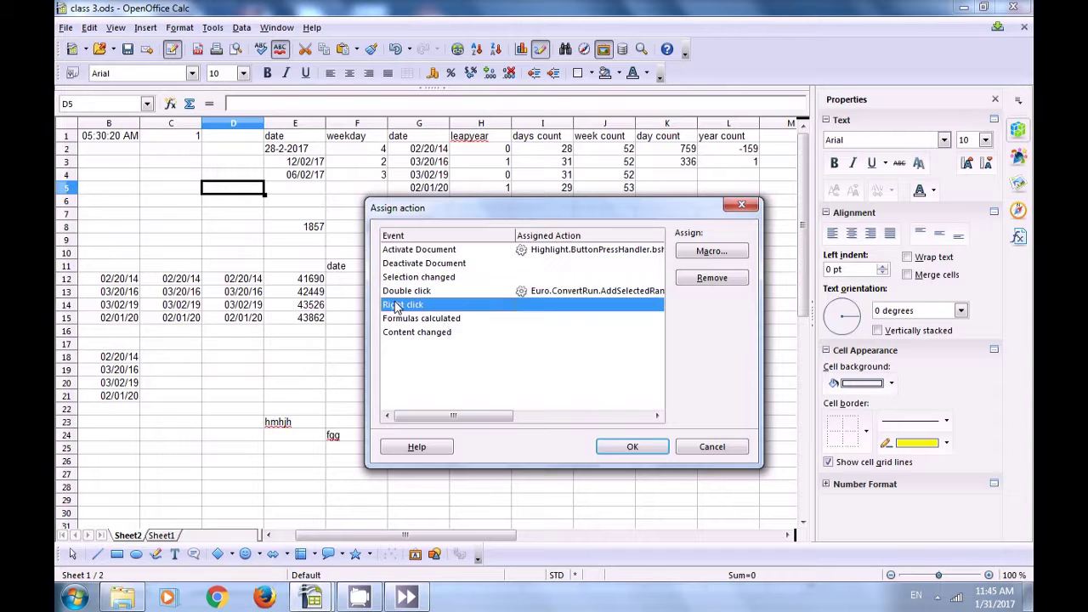
# - Browse the OpenOffice Macros libraries for the Content changed event, including MemoryUsage, and leave the selector without assigning a macro
pyautogui.doubleClick(402, 332)
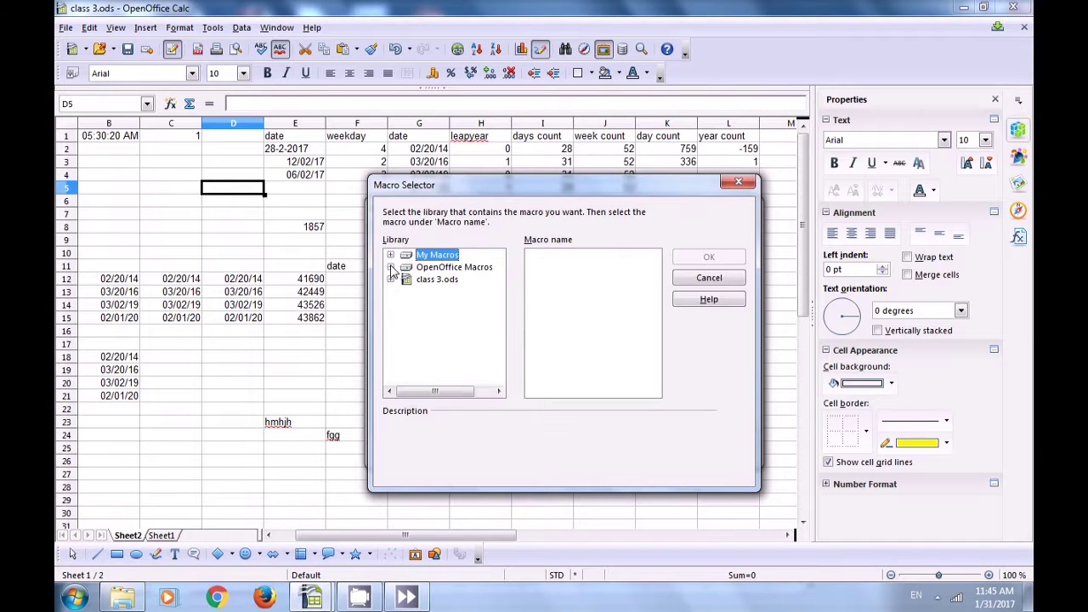
pyautogui.click(390, 267)
pyautogui.click(442, 308)
pyautogui.click(455, 330)
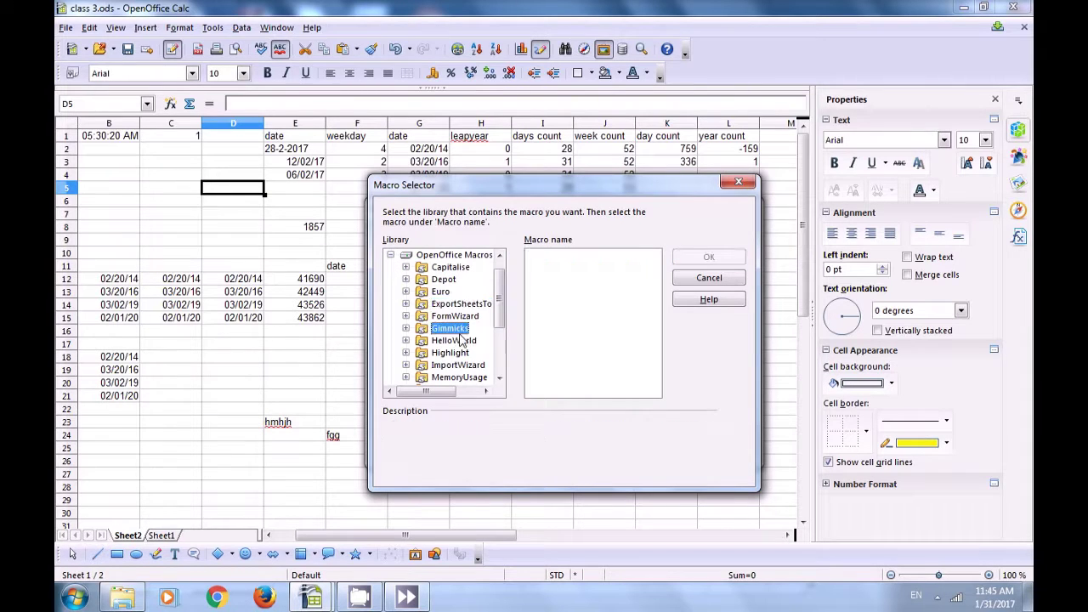
pyautogui.moveTo(503, 316); pyautogui.dragTo(504, 348)
pyautogui.click(469, 317)
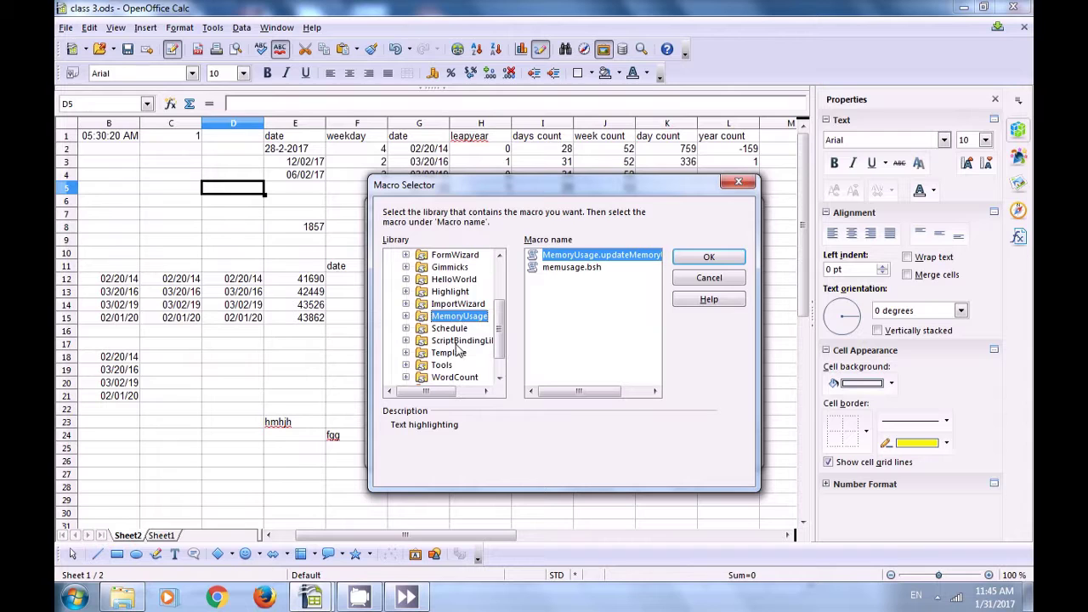
pyautogui.click(457, 342)
pyautogui.click(454, 318)
pyautogui.click(573, 267)
pyautogui.click(571, 257)
pyautogui.click(491, 331)
pyautogui.click(737, 182)
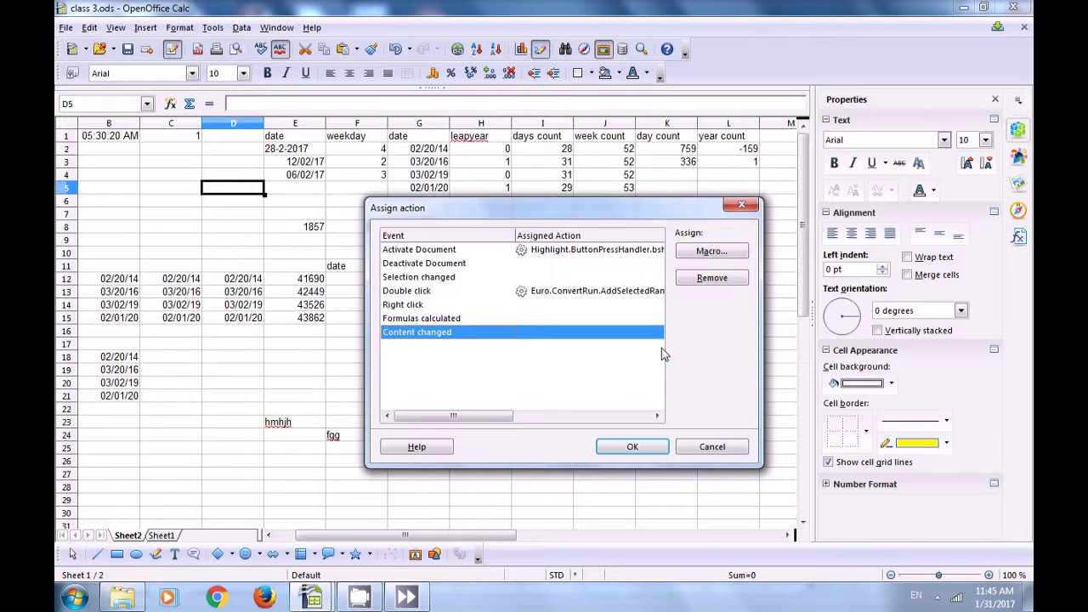
# - Remove the macros assigned to Sheet2's Activate Document and Double click events and confirm the event assignments
pyautogui.click(537, 249)
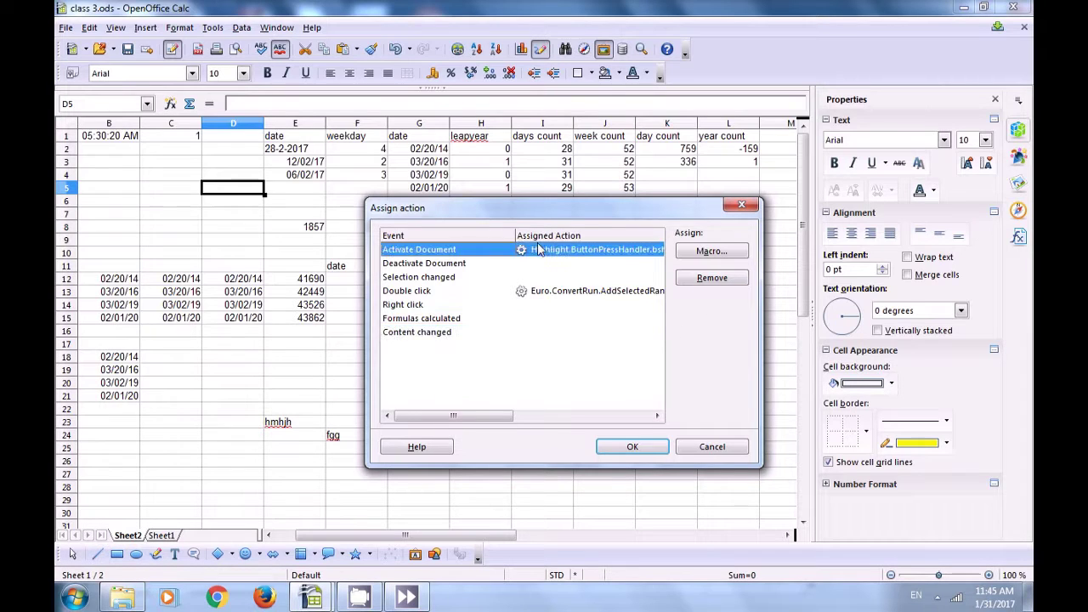
pyautogui.click(690, 281)
pyautogui.click(552, 295)
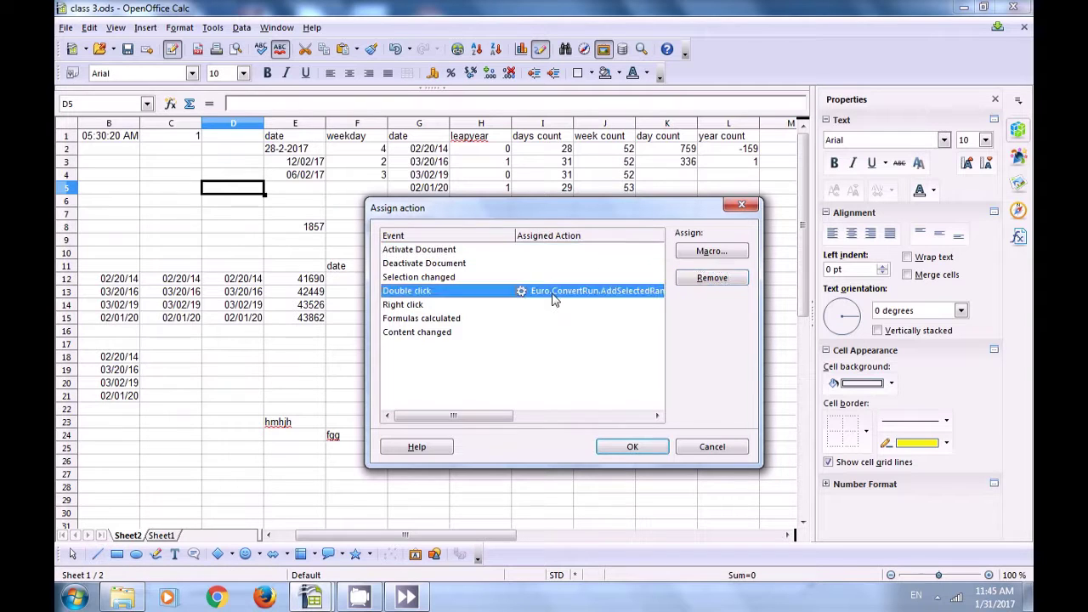
pyautogui.click(706, 281)
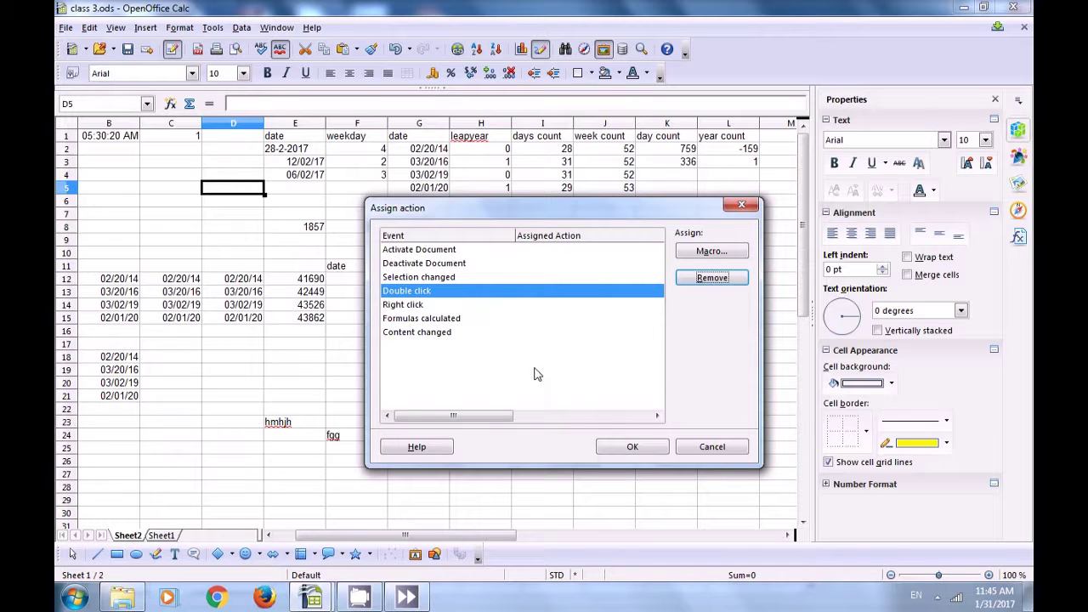
pyautogui.click(639, 446)
pyautogui.click(250, 384)
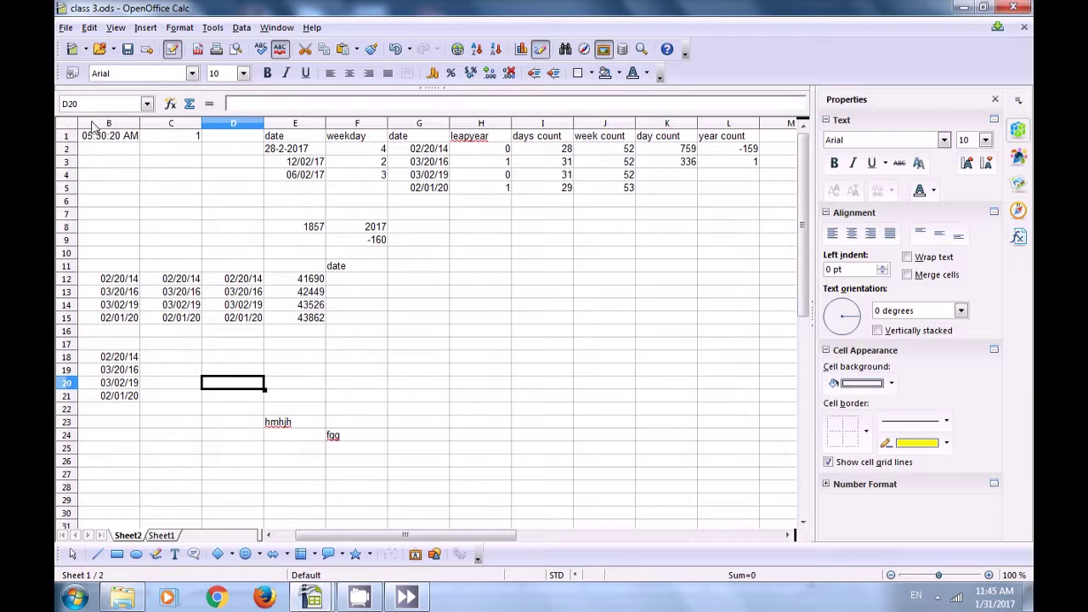
# - Move Sheet2 out of class 3 into a new document at the end position
pyautogui.click(89, 28)
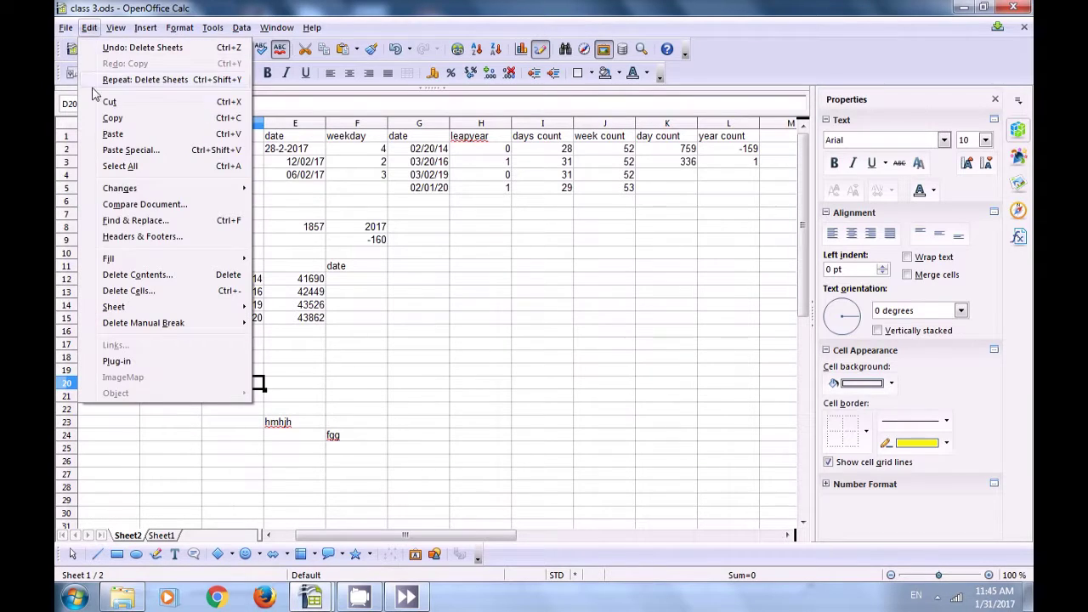
pyautogui.moveTo(134, 311)
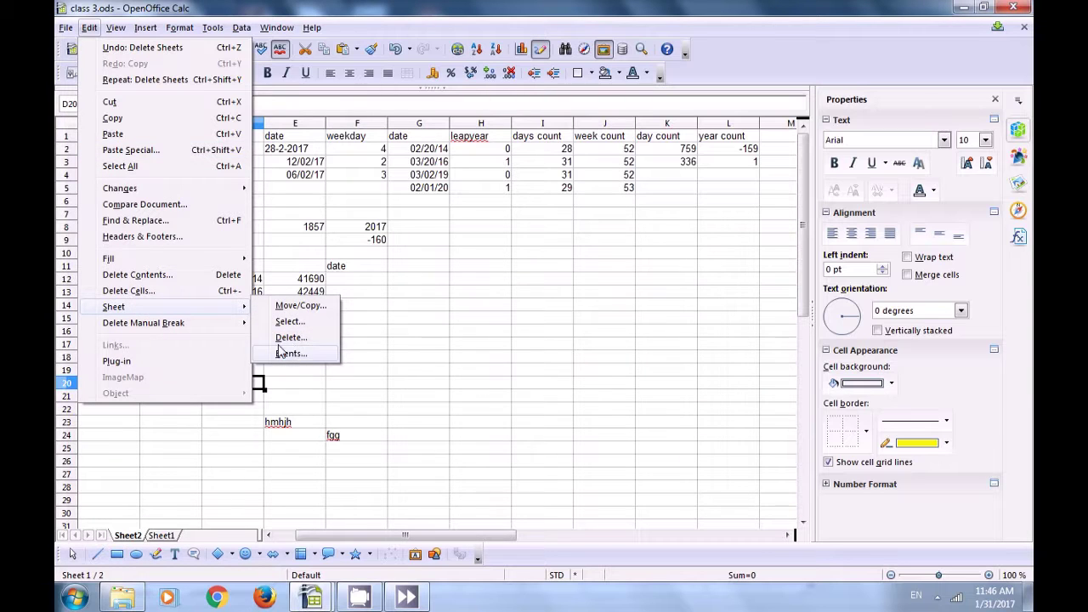
pyautogui.click(283, 307)
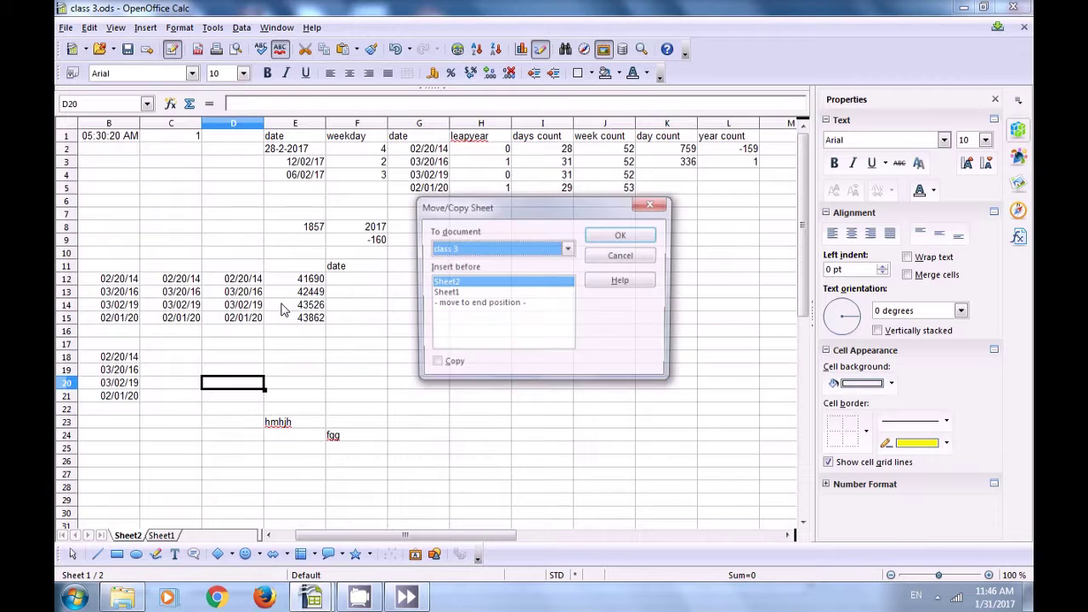
pyautogui.click(574, 253)
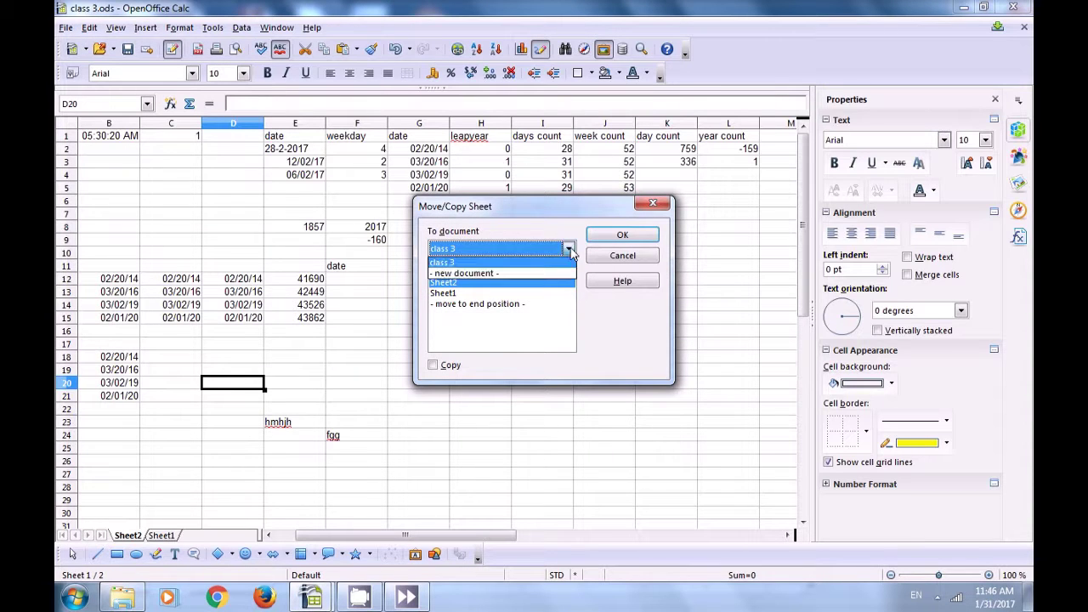
pyautogui.click(515, 271)
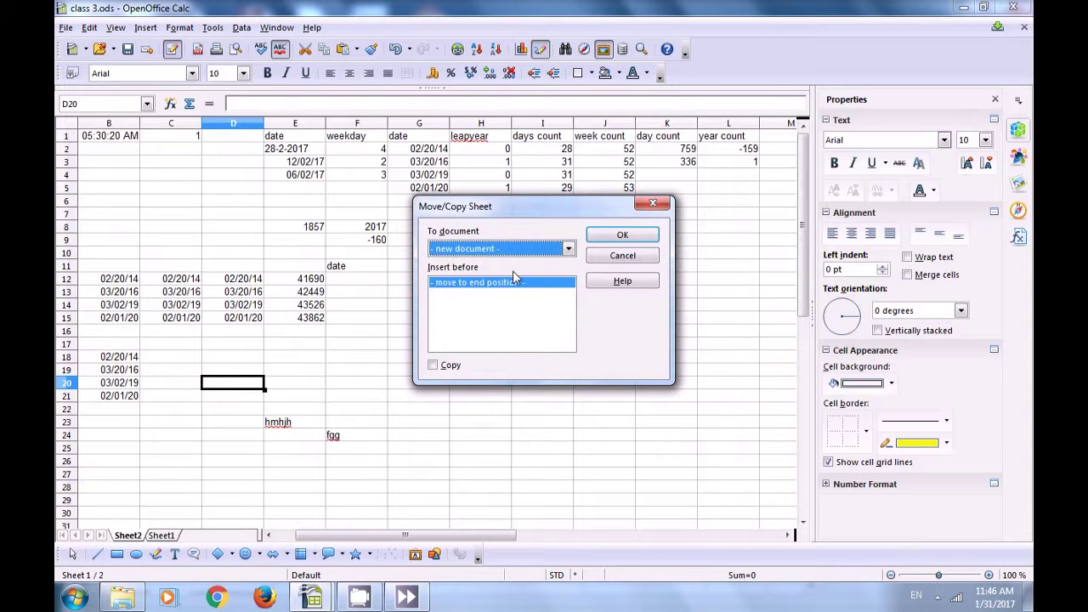
pyautogui.click(502, 258)
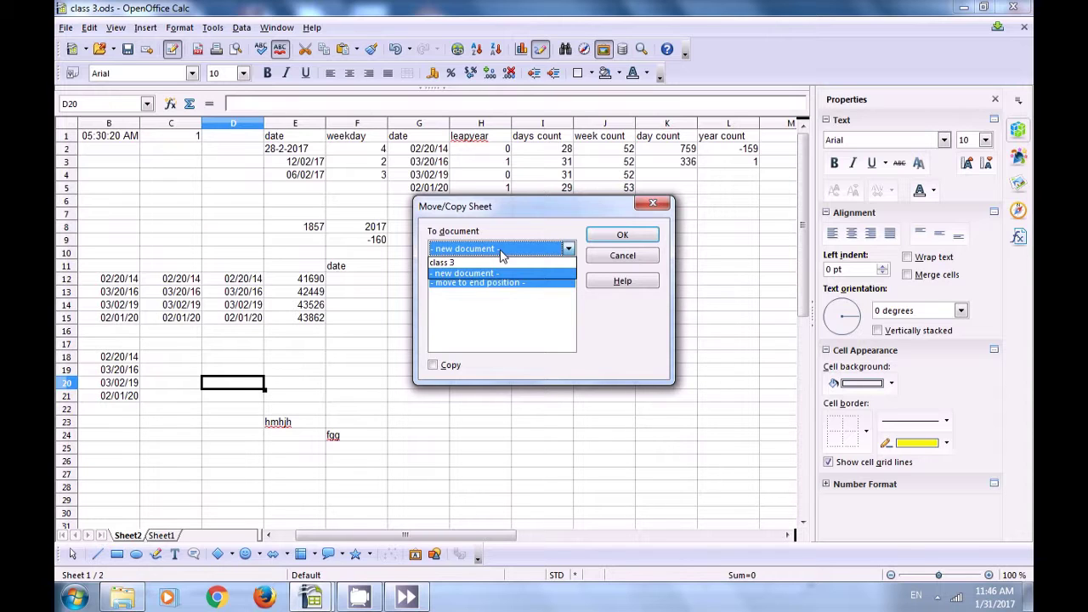
pyautogui.click(490, 311)
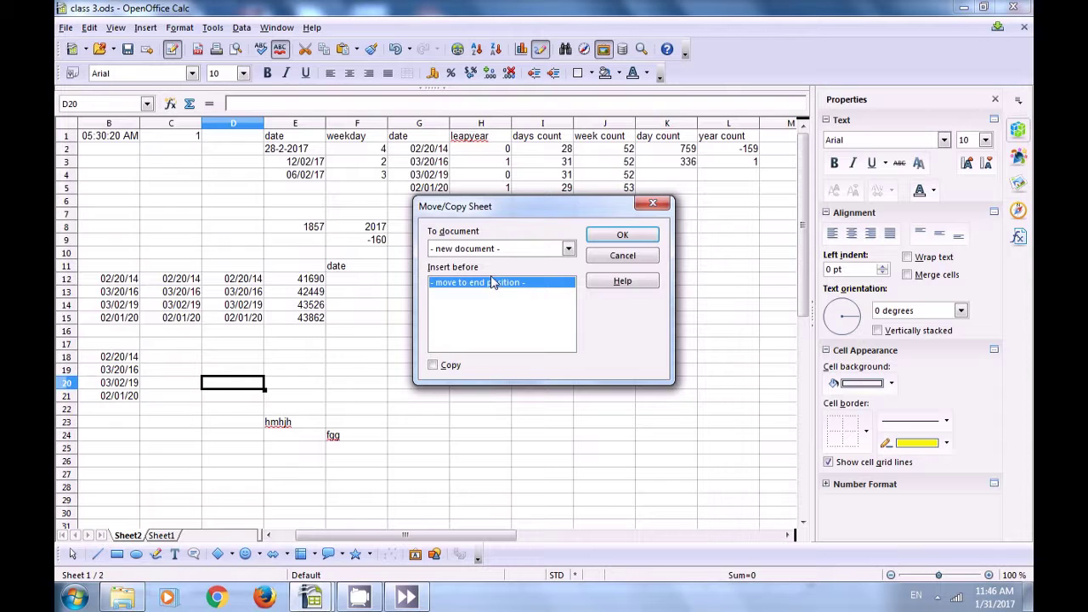
pyautogui.click(620, 238)
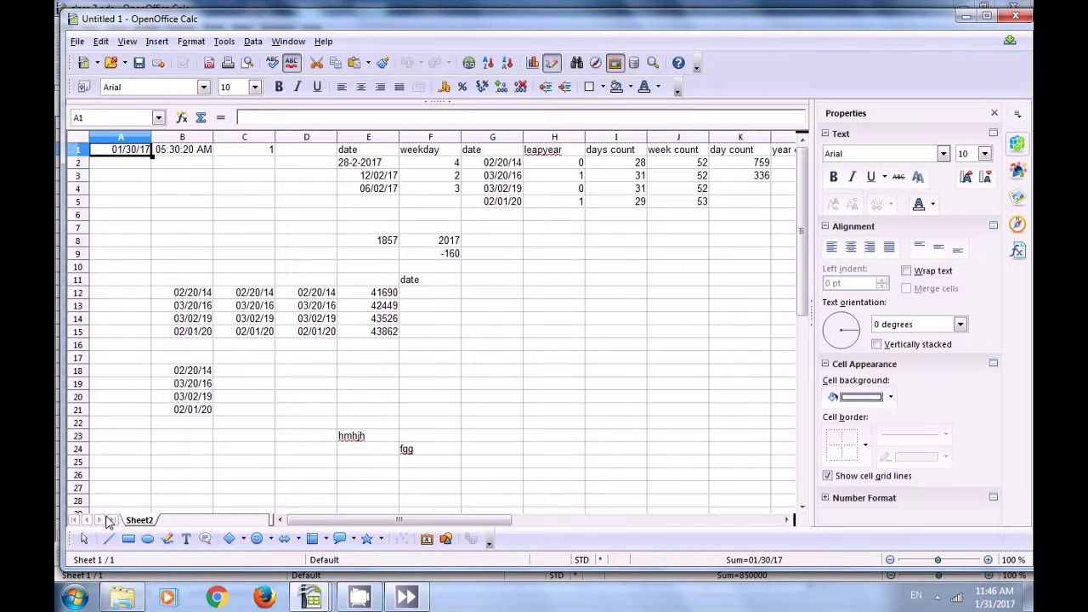
# - Close the new document containing Sheet2, discard its changes and return to class 3
pyautogui.moveTo(363, 517)
pyautogui.mouseDown()
pyautogui.moveTo(510, 522)
pyautogui.moveTo(366, 518)
pyautogui.mouseUp()
pyautogui.click(619, 371)
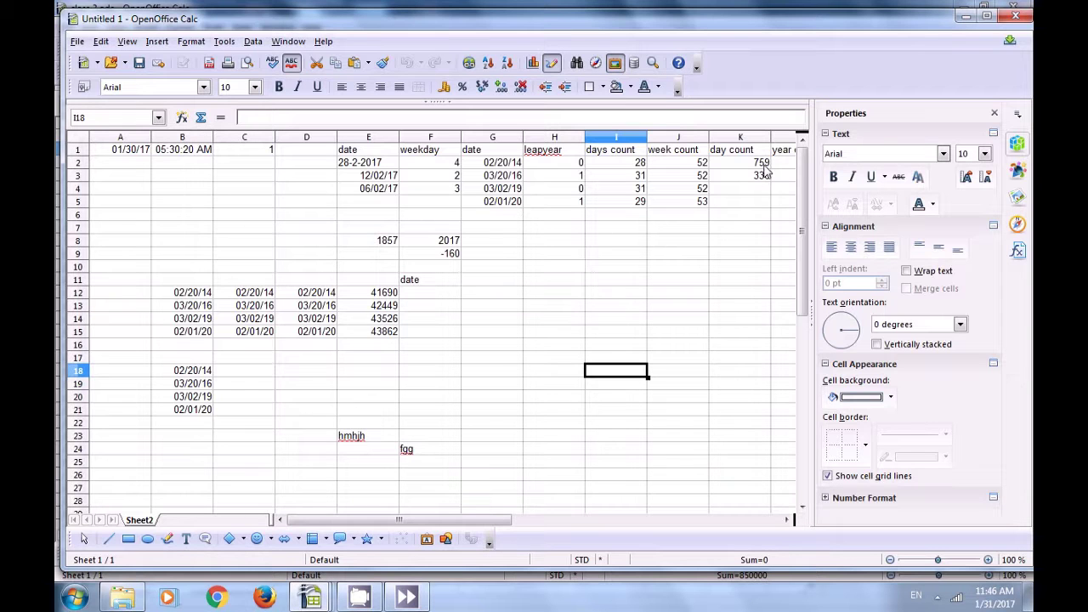
pyautogui.click(1014, 16)
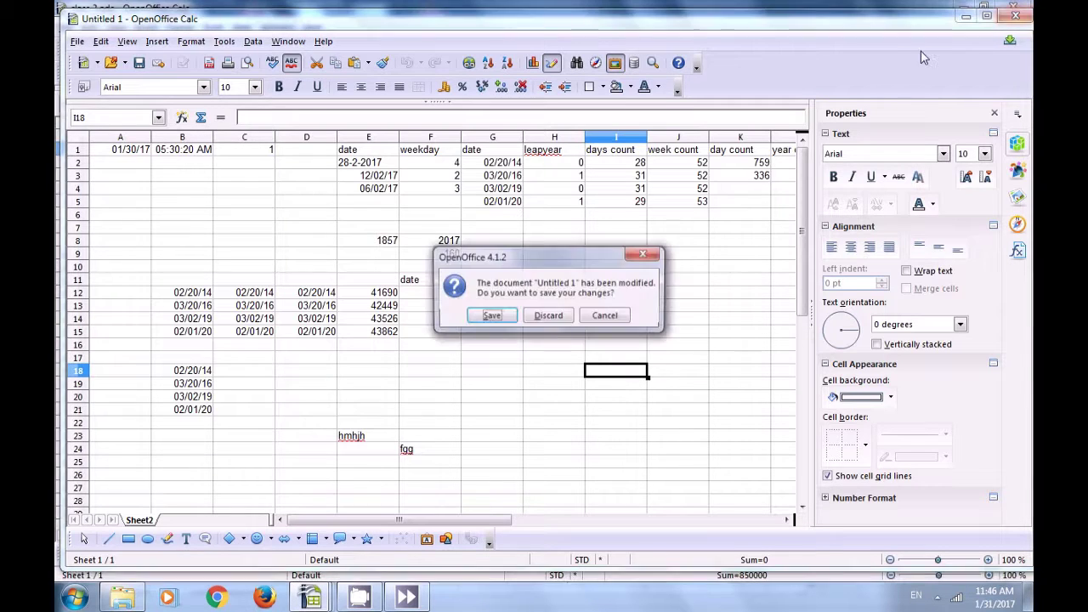
pyautogui.click(530, 317)
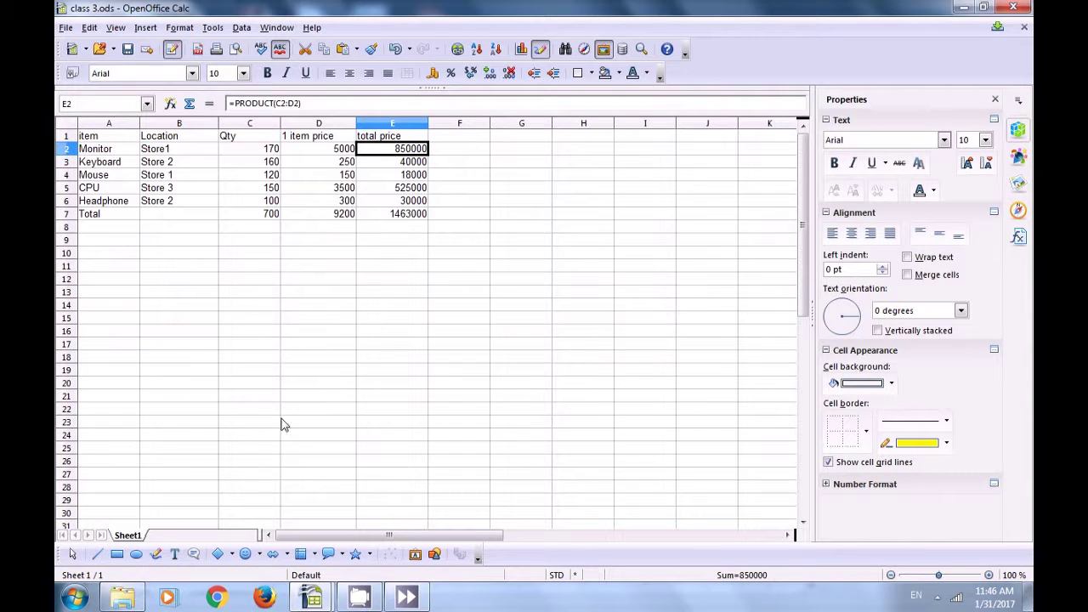
pyautogui.click(149, 537)
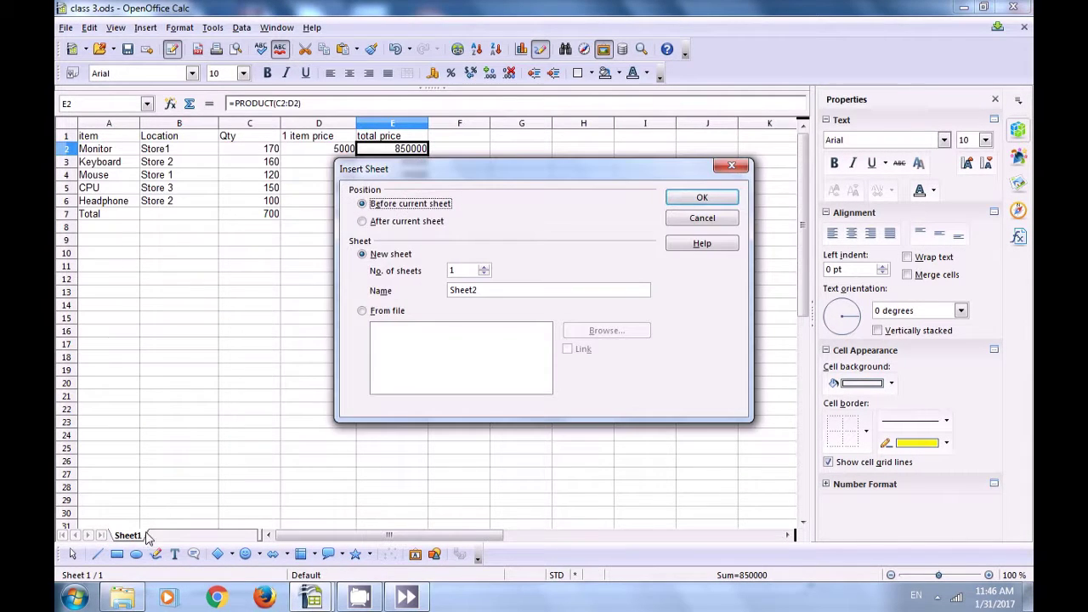
pyautogui.click(729, 167)
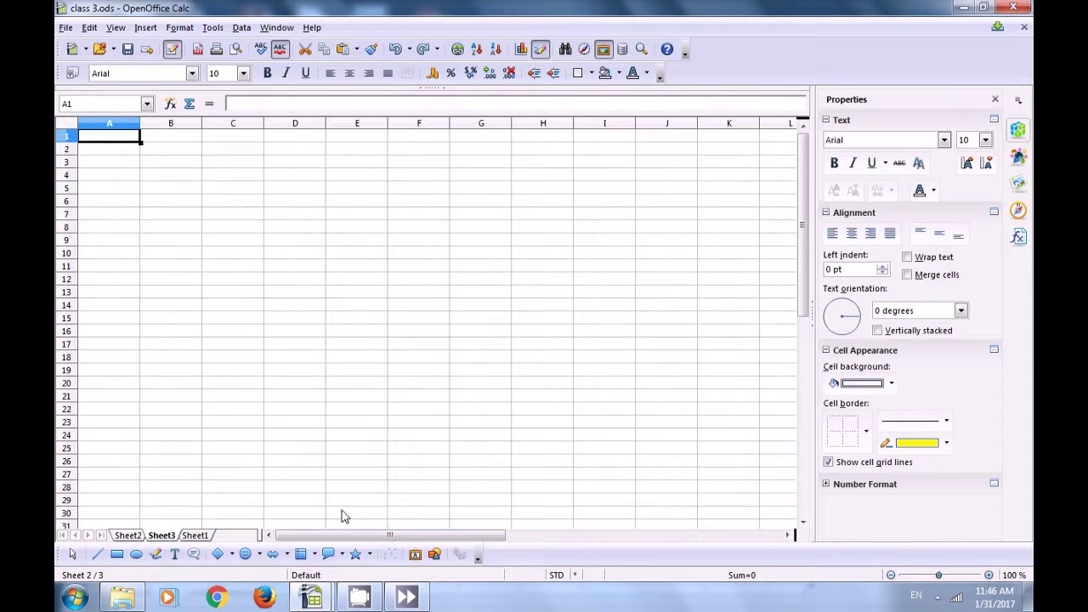
# - Look through Sheet2 and Sheet3 in the class 3 document
pyautogui.click(141, 534)
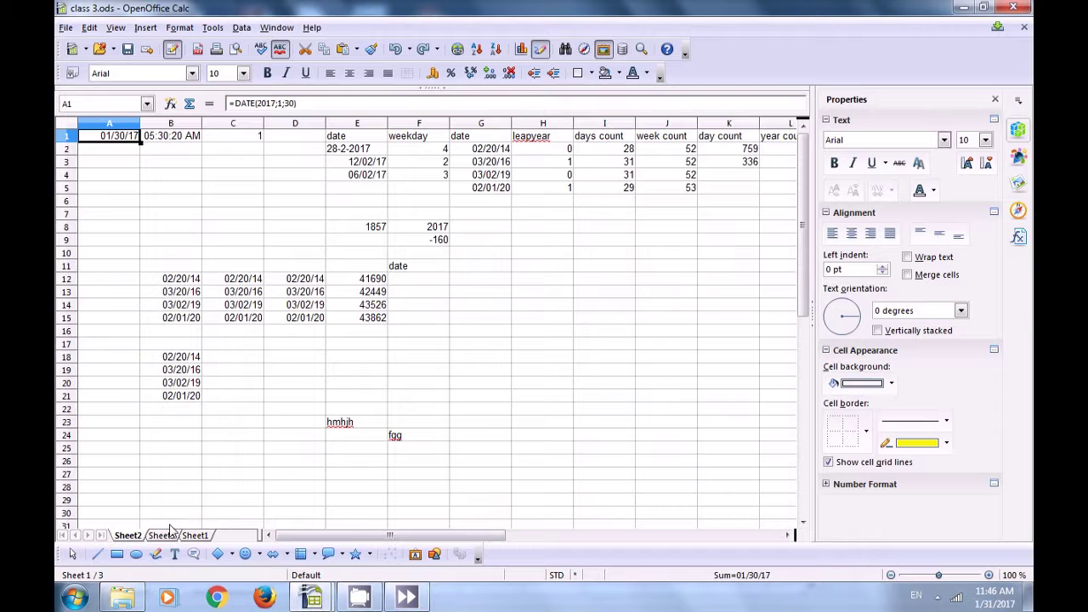
pyautogui.click(174, 524)
pyautogui.click(170, 536)
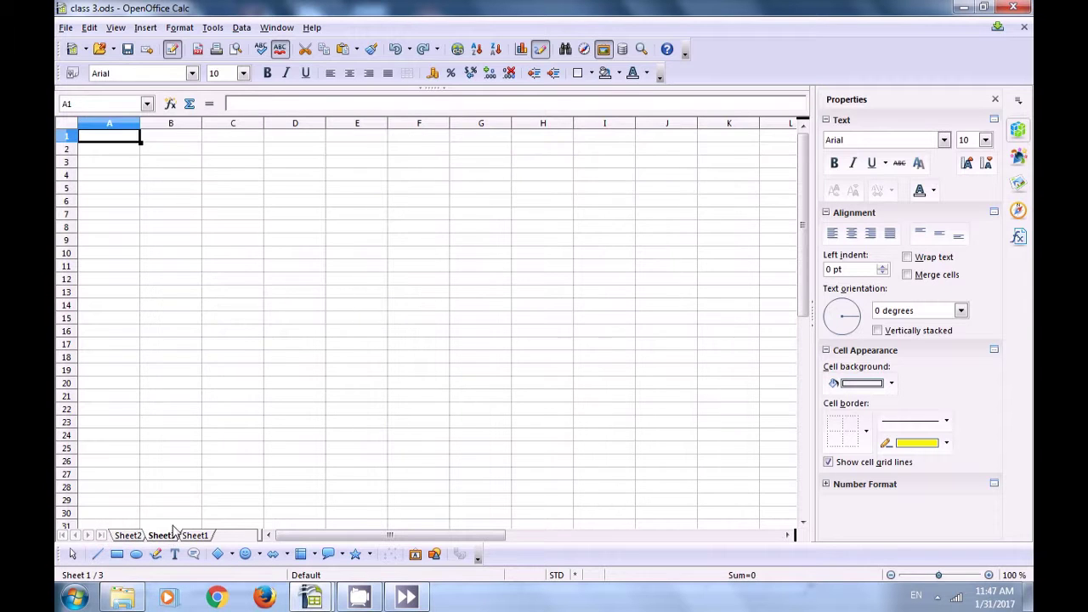
pyautogui.click(228, 438)
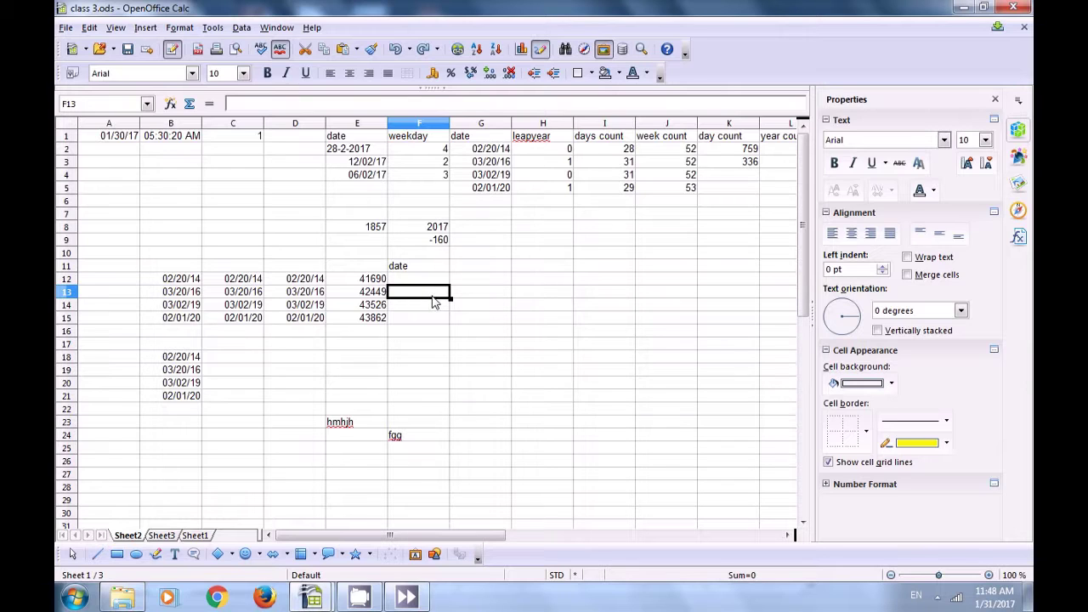
# - Insert a manual row break above row 11 on Sheet2, using cell G11 as the position
pyautogui.click(480, 268)
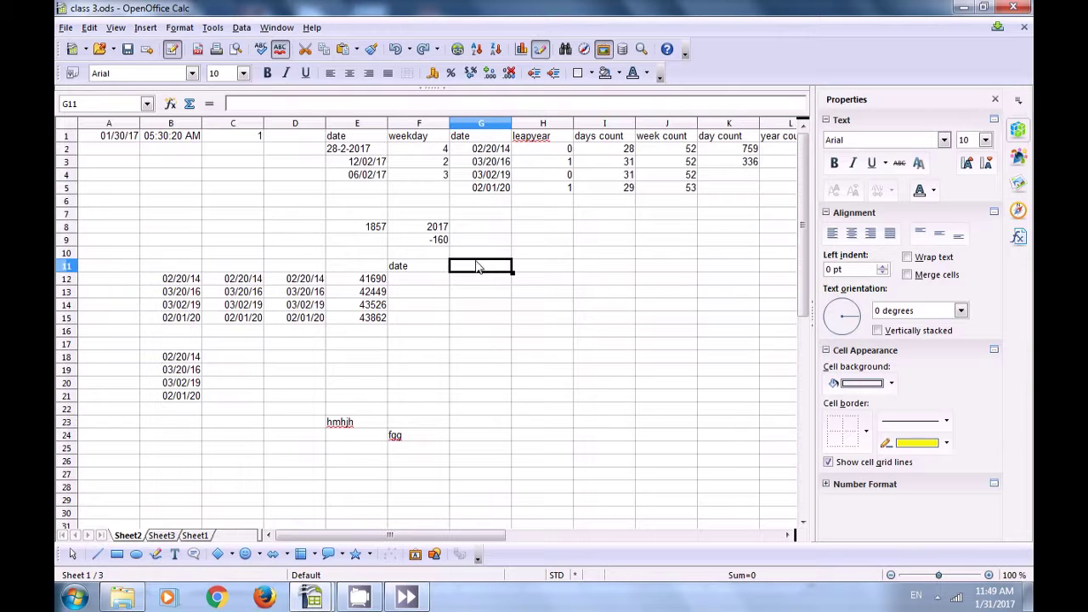
pyautogui.click(146, 29)
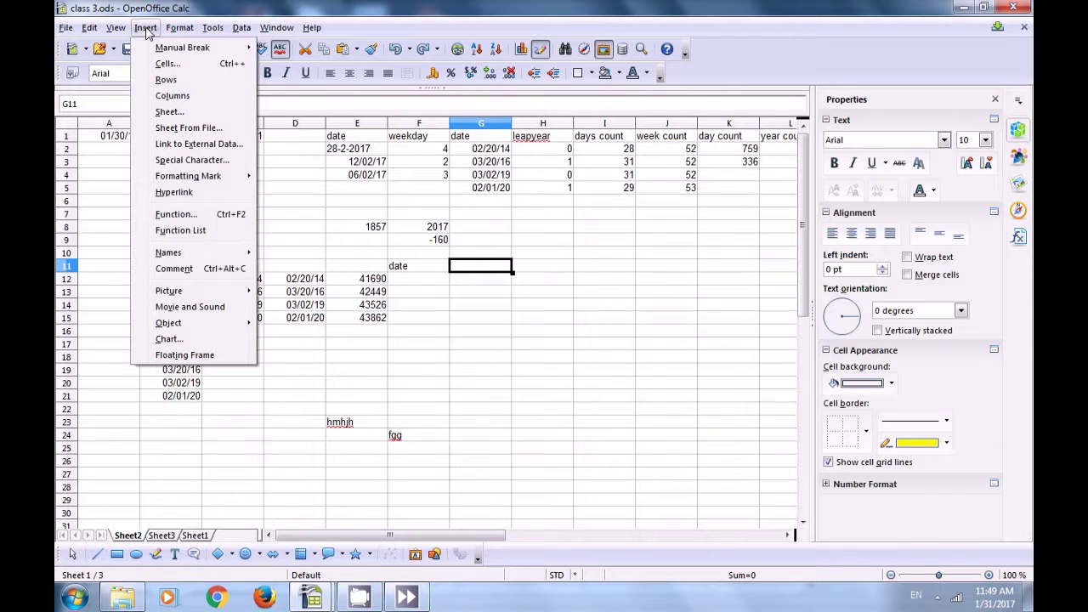
pyautogui.moveTo(162, 50)
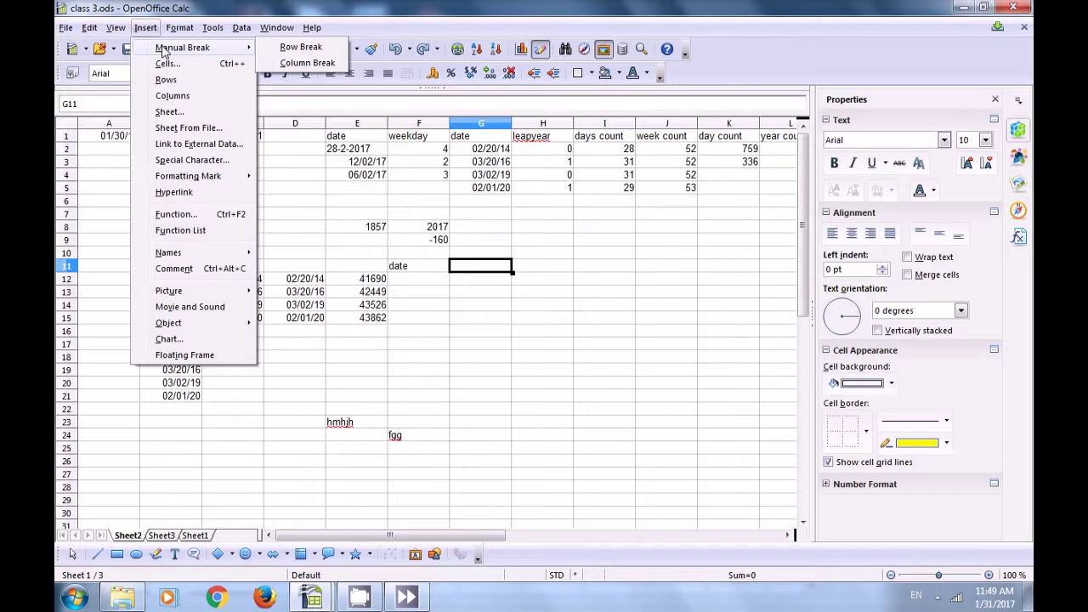
pyautogui.click(301, 50)
pyautogui.click(453, 284)
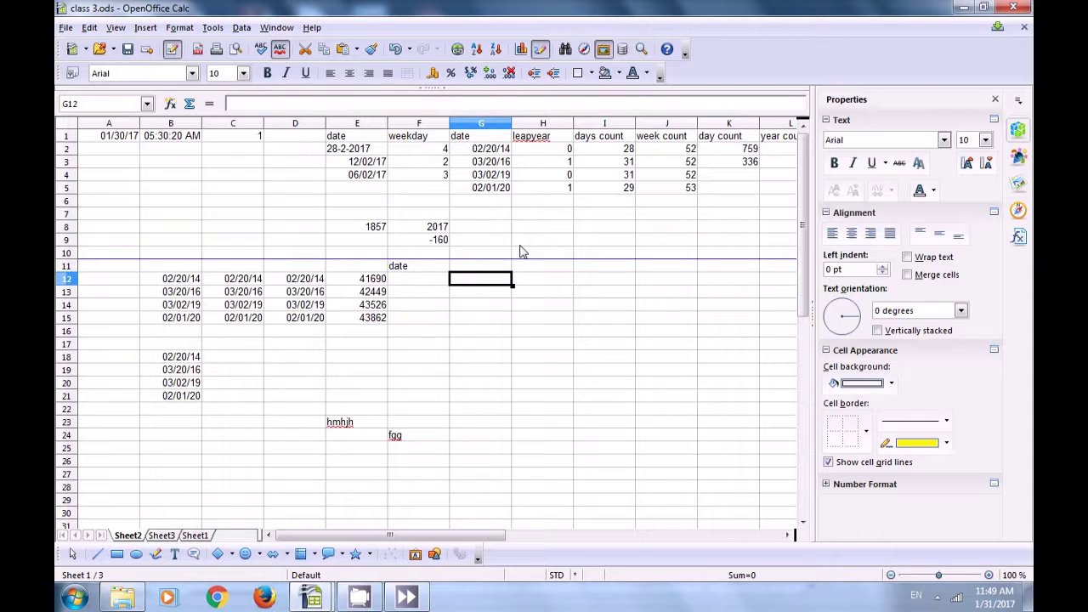
# - Preview the printed pages of Sheet2 to check the row break, and return to the sheet
pyautogui.click(65, 28)
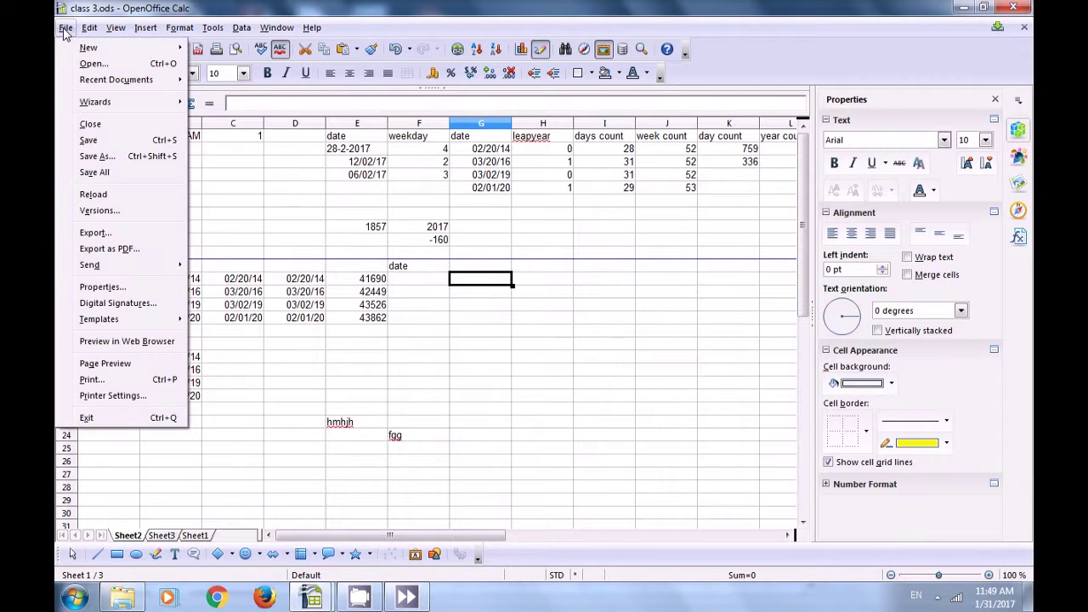
pyautogui.click(123, 365)
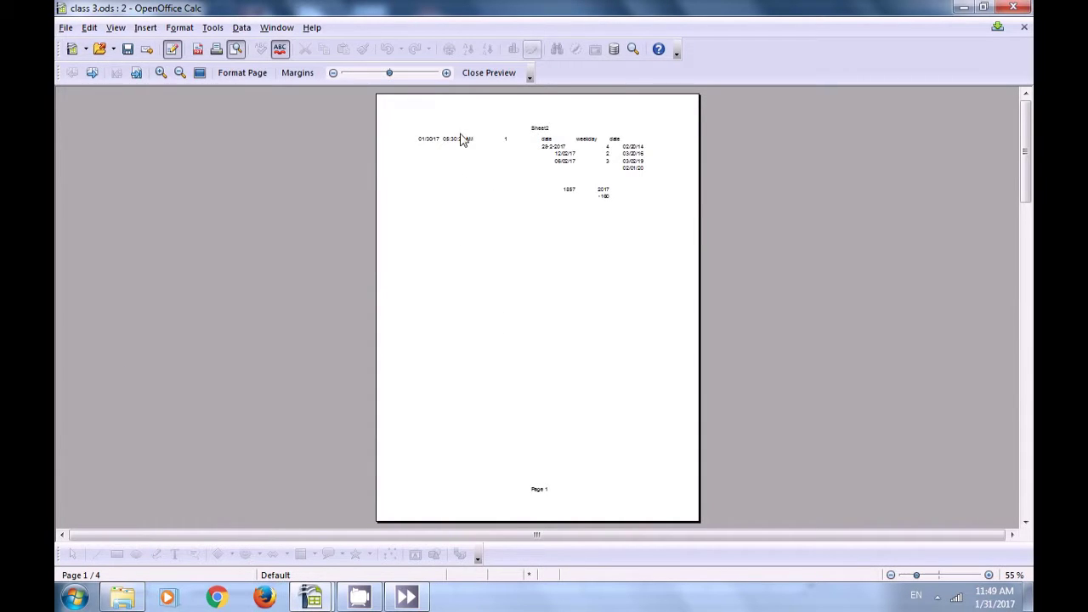
pyautogui.click(474, 75)
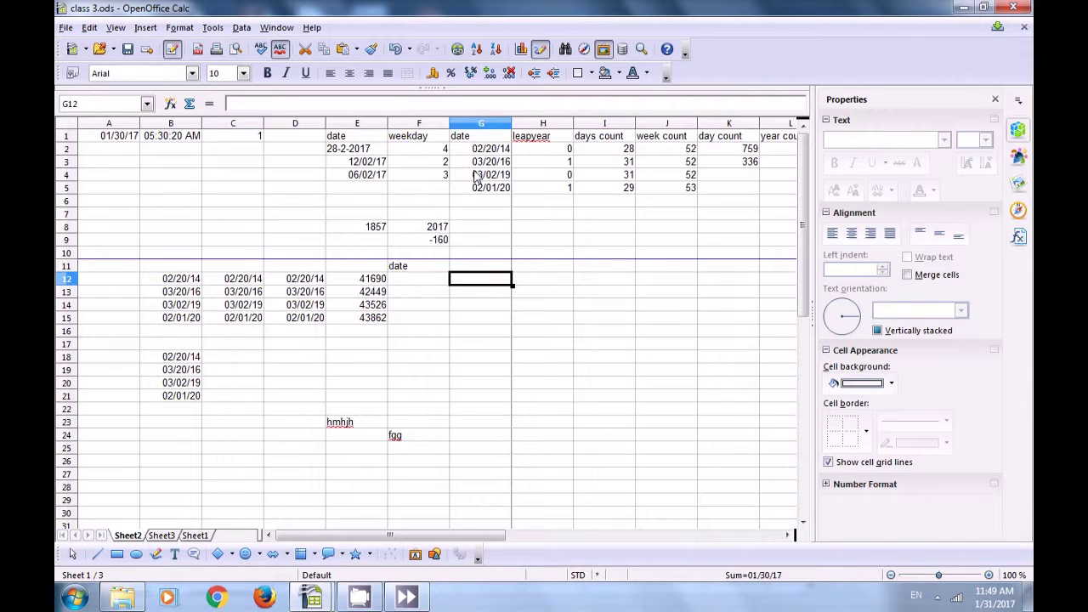
# - Try to delete the manual row break above row 11 from cell G10 and from the range G10:H11
pyautogui.click(480, 258)
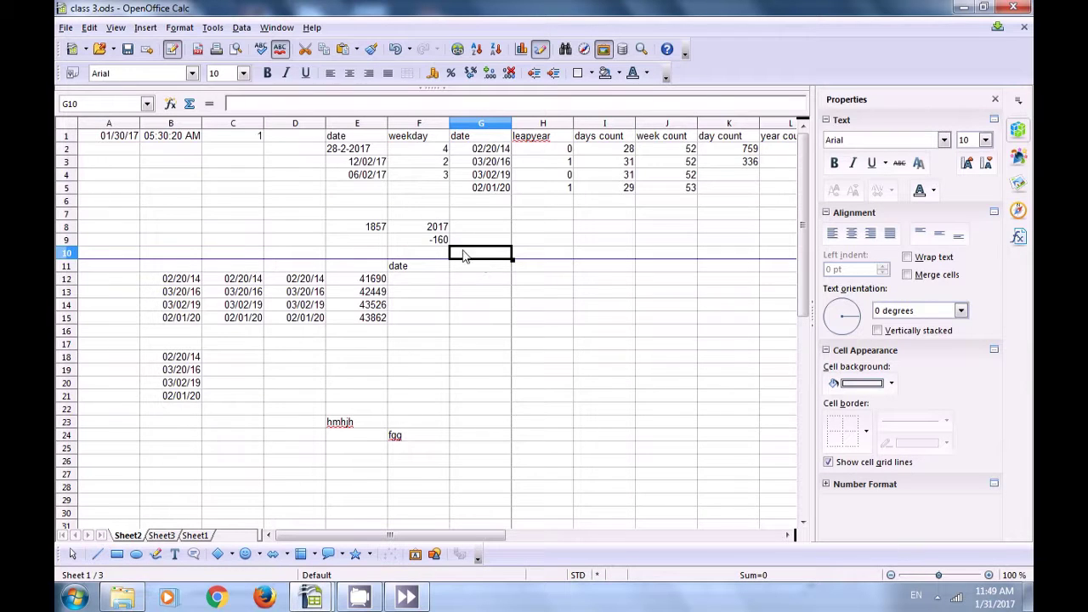
pyautogui.click(89, 28)
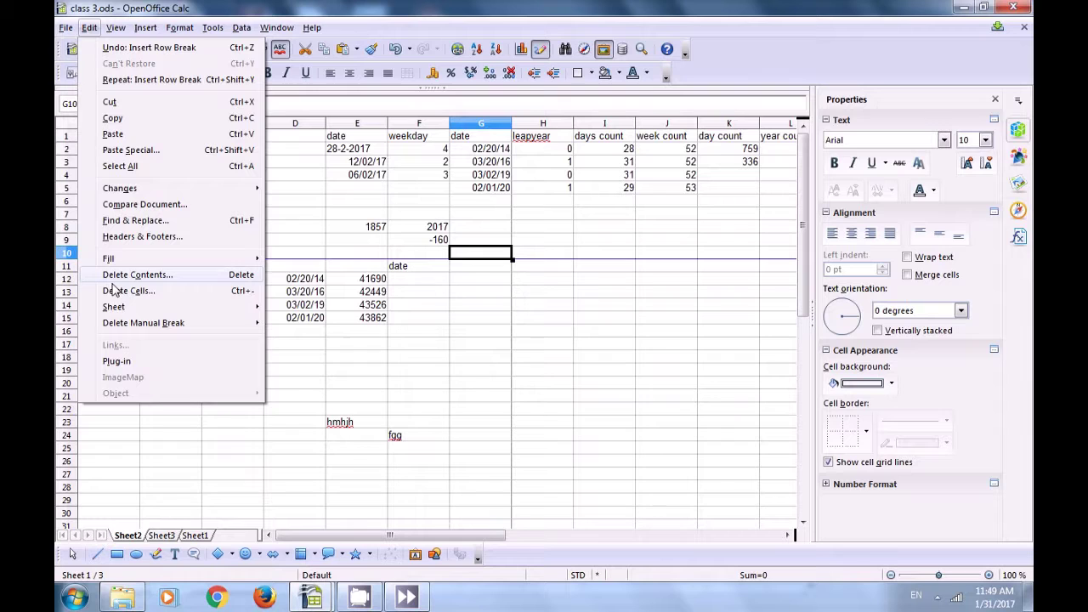
pyautogui.moveTo(119, 330)
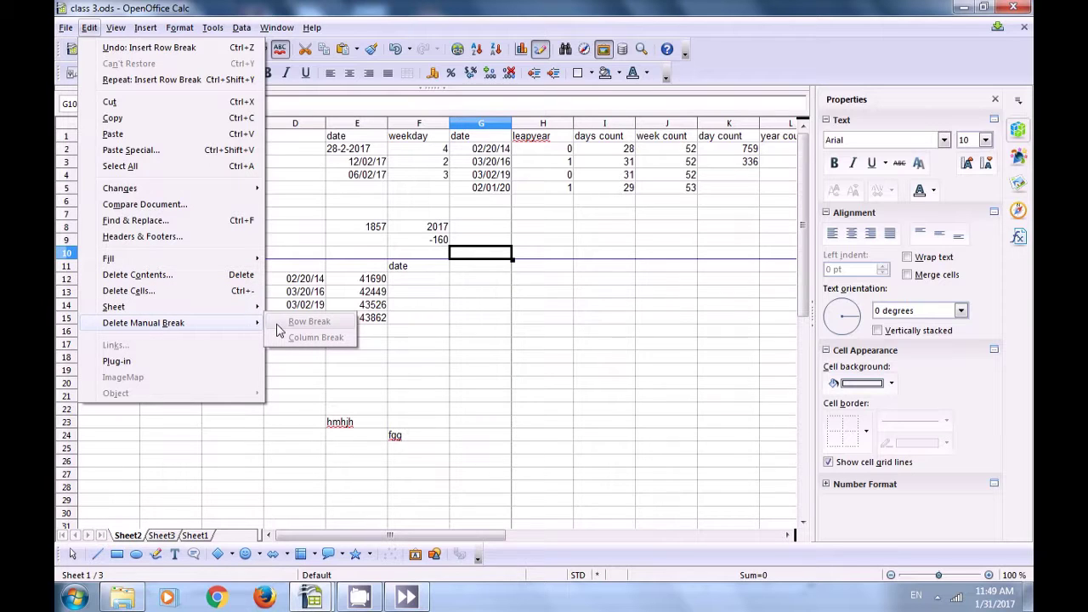
pyautogui.click(476, 267)
pyautogui.click(476, 267)
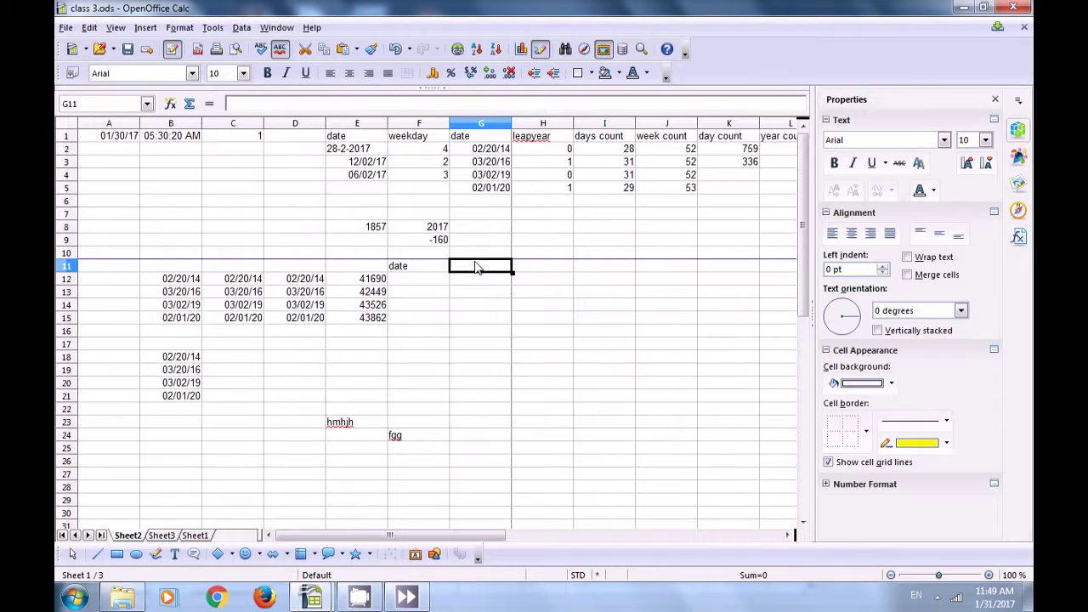
pyautogui.keyDown('shift'); pyautogui.click(526, 267); pyautogui.keyUp('shift')
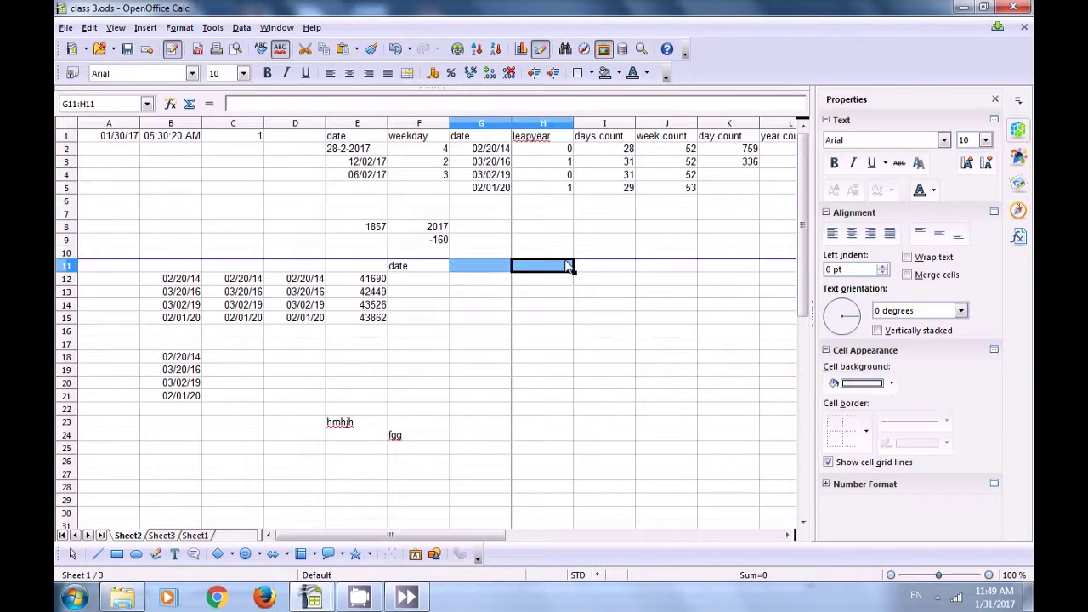
pyautogui.keyDown('shift'); pyautogui.click(567, 257); pyautogui.keyUp('shift')
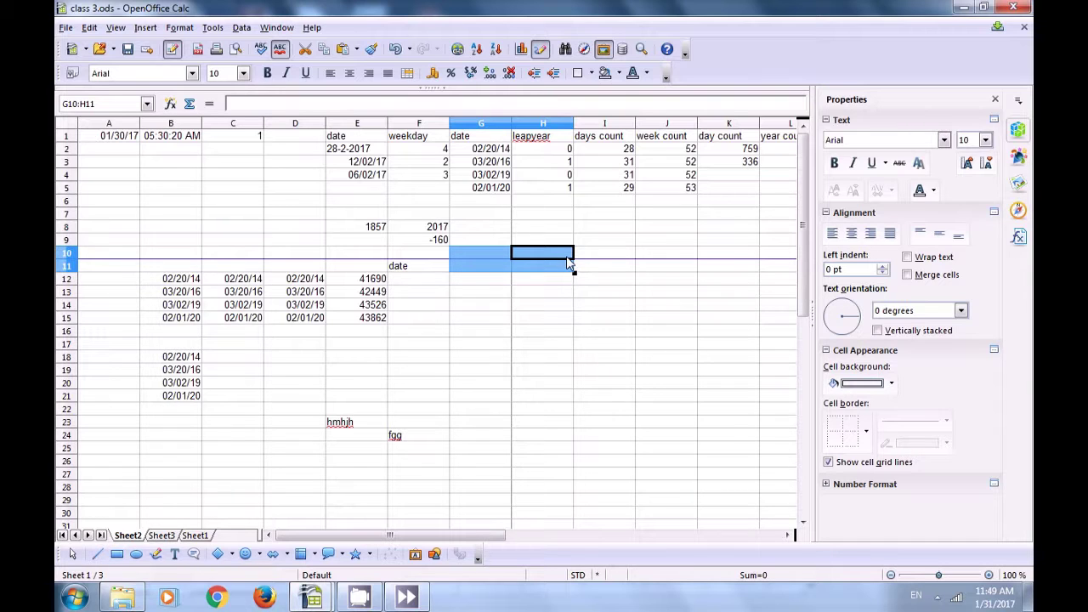
pyautogui.click(90, 28)
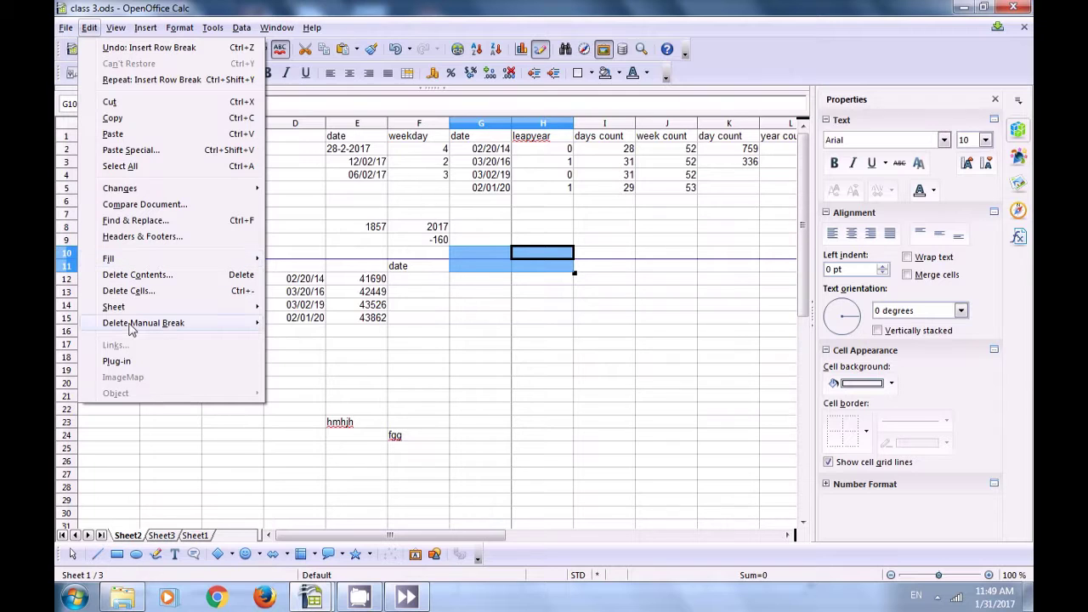
pyautogui.moveTo(129, 325)
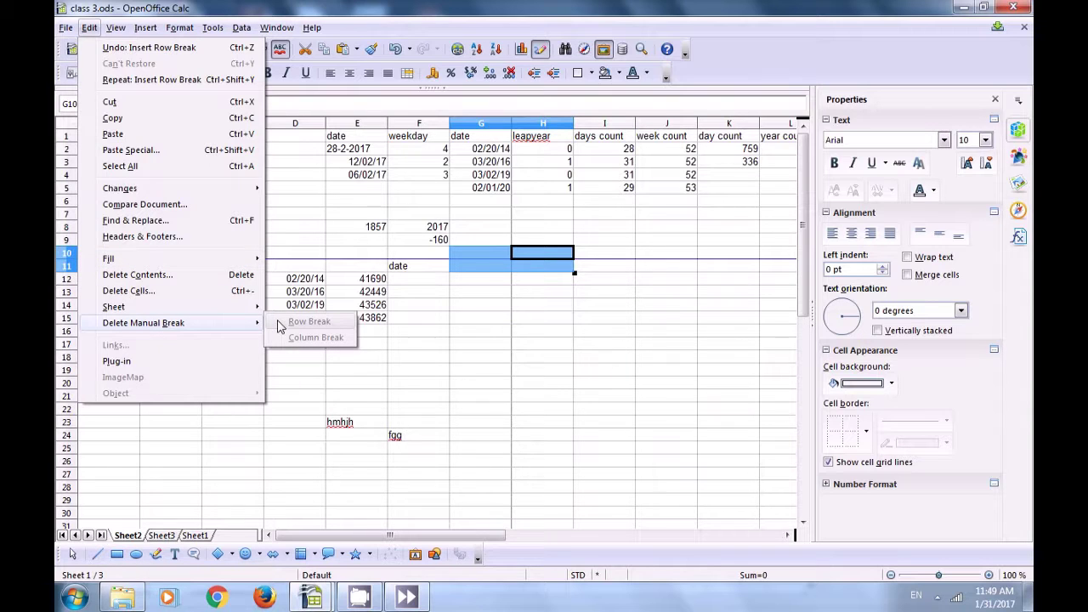
pyautogui.click(549, 269)
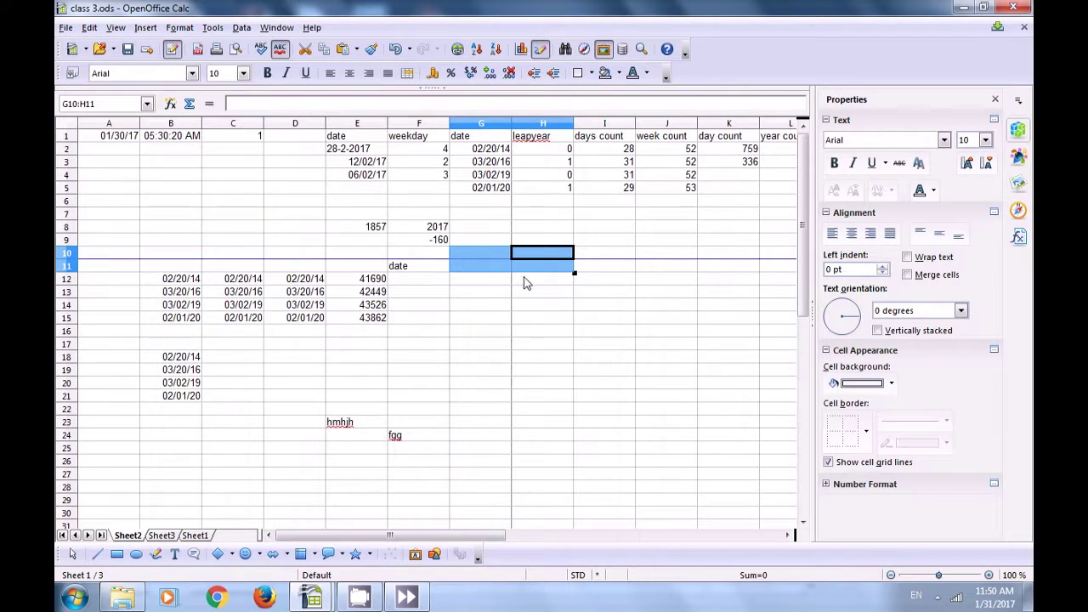
pyautogui.click(524, 283)
pyautogui.click(500, 256)
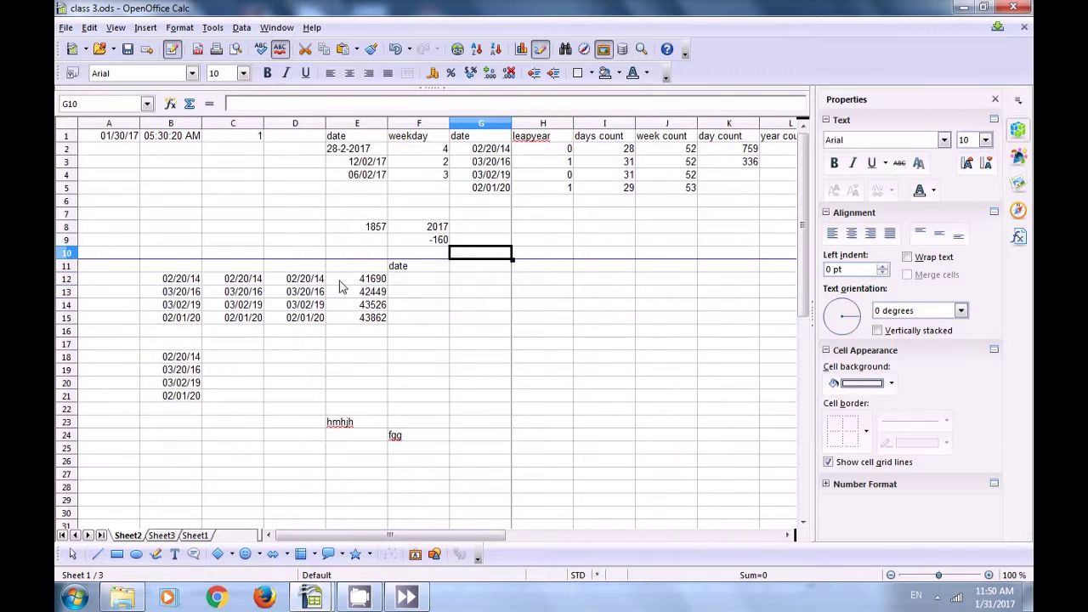
# - Delete the manual row break above row 11, using cell A11 as the position
pyautogui.click(96, 255)
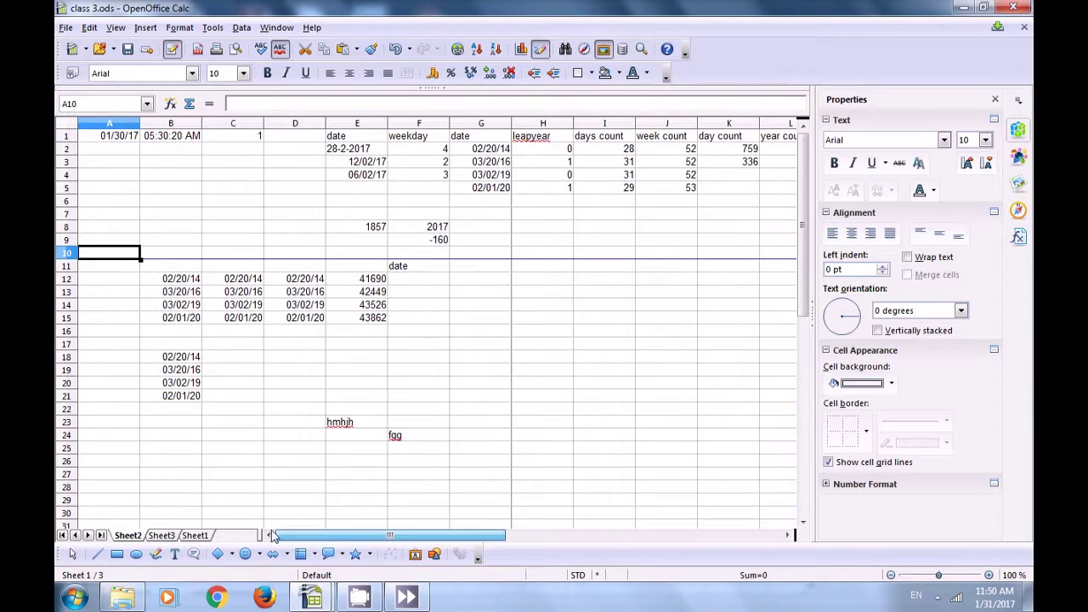
pyautogui.click(86, 267)
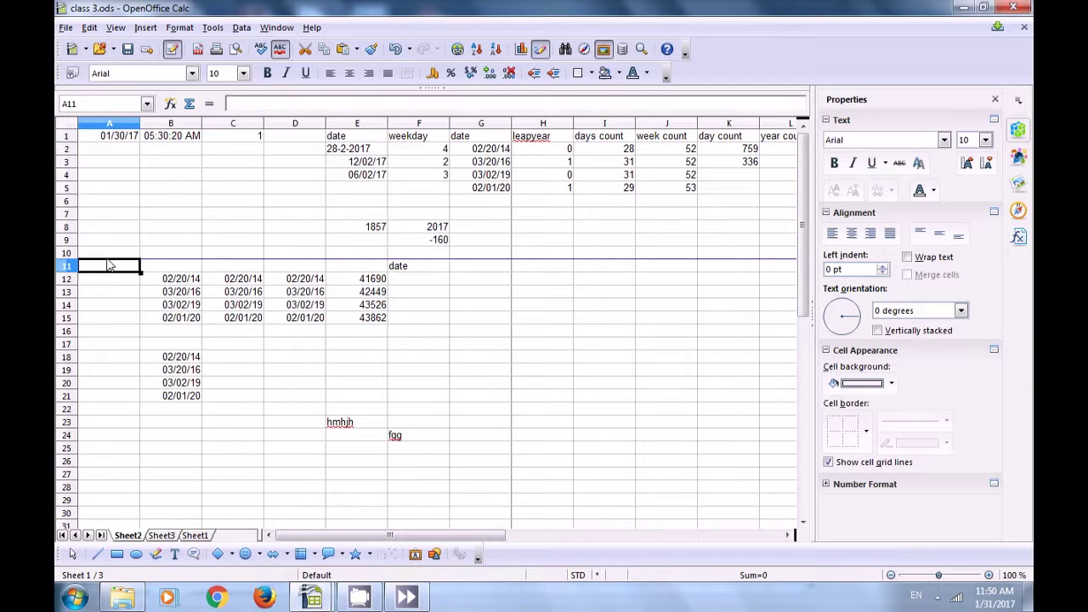
pyautogui.doubleClick(100, 266)
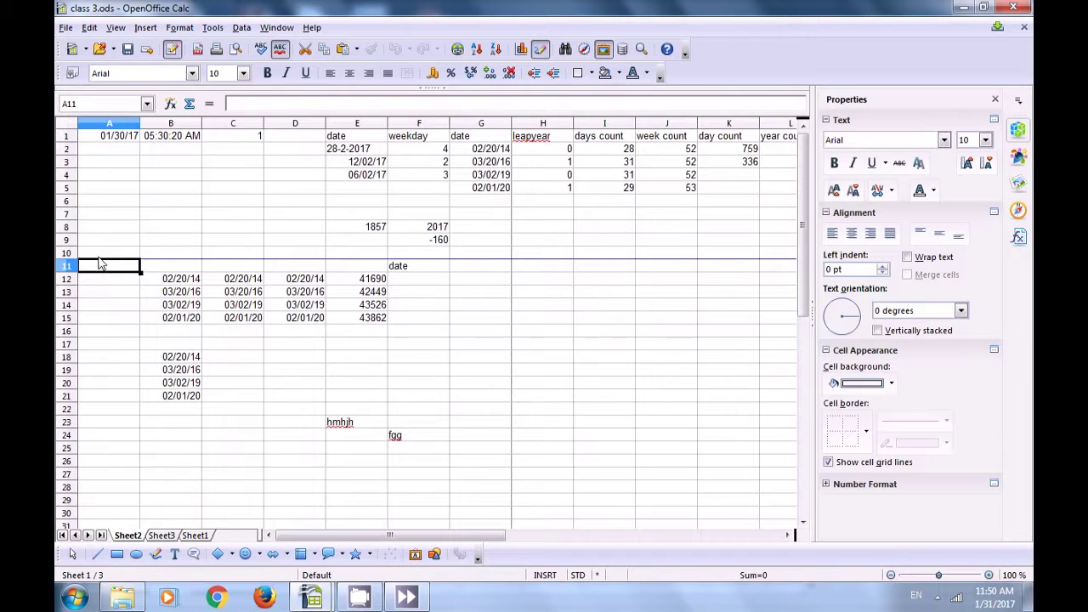
pyautogui.press('Escape')
pyautogui.click(89, 29)
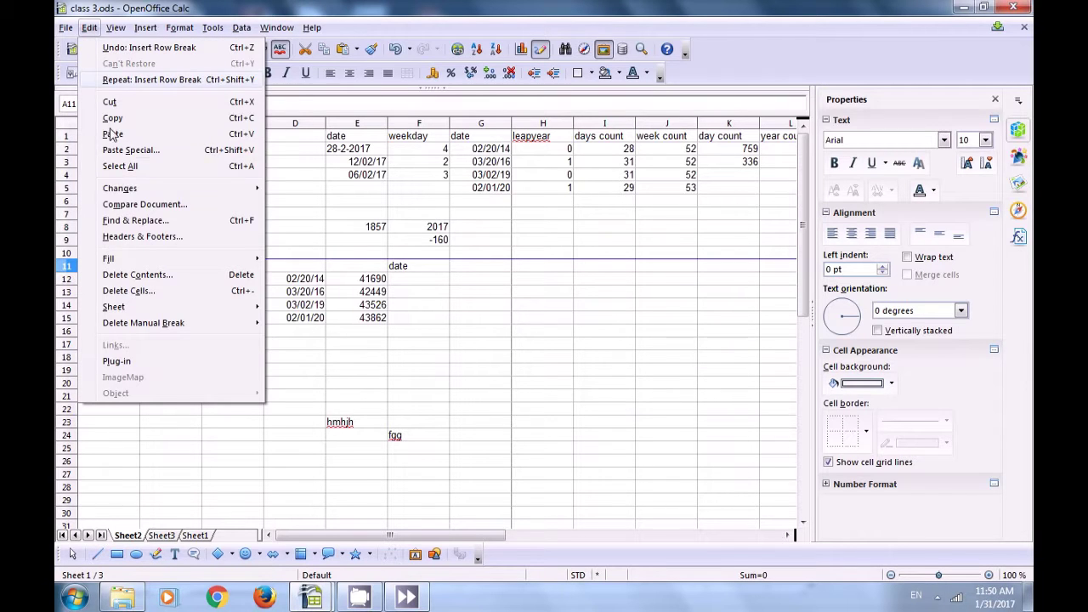
pyautogui.moveTo(125, 324)
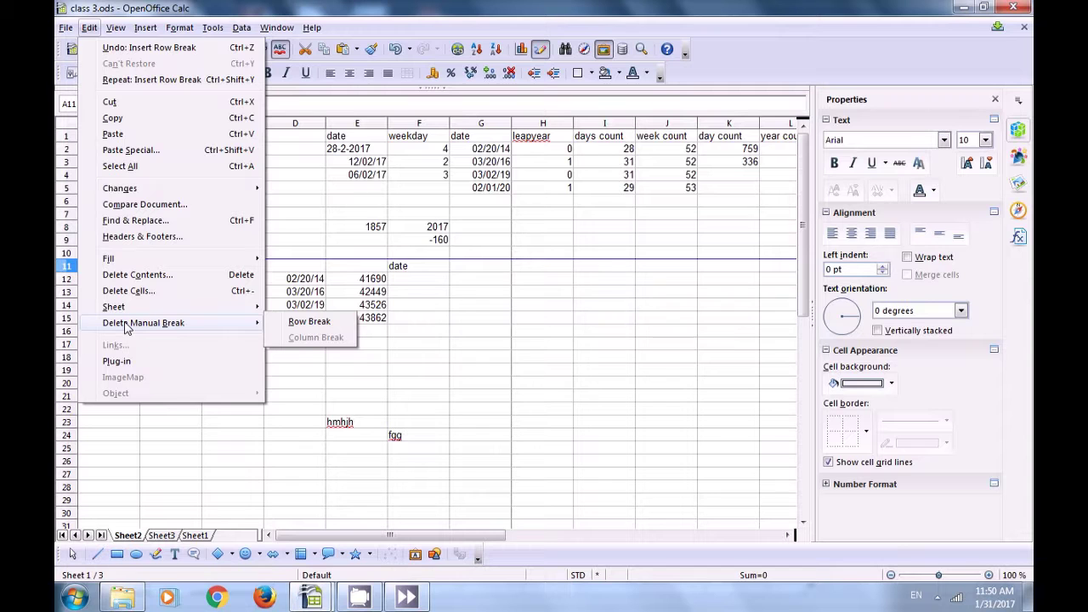
pyautogui.click(309, 322)
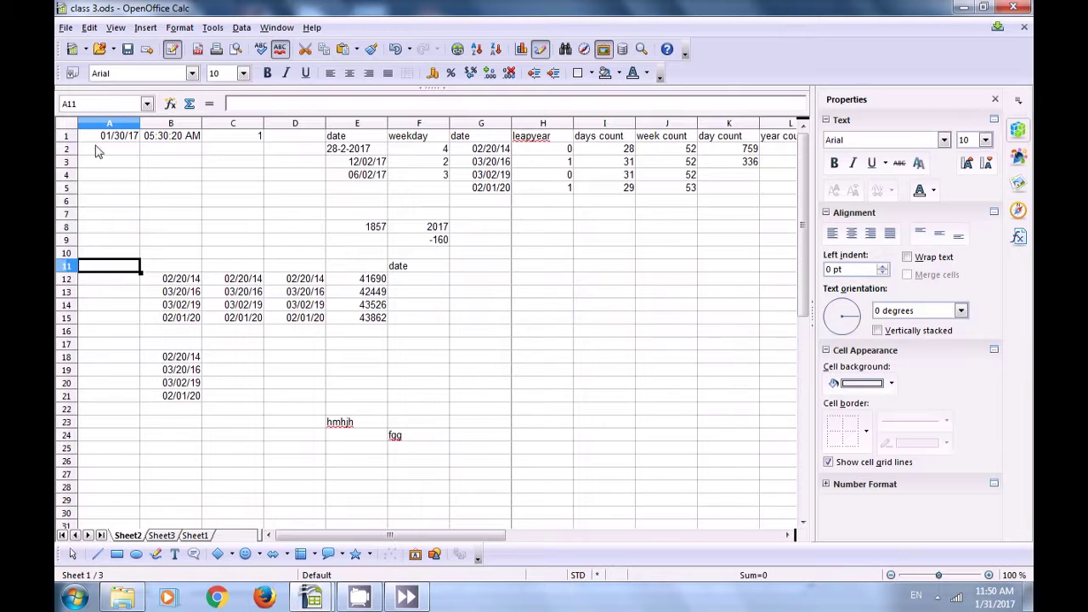
# - Insert a manual column break before column C, using cell C1 as the position
pyautogui.click(237, 139)
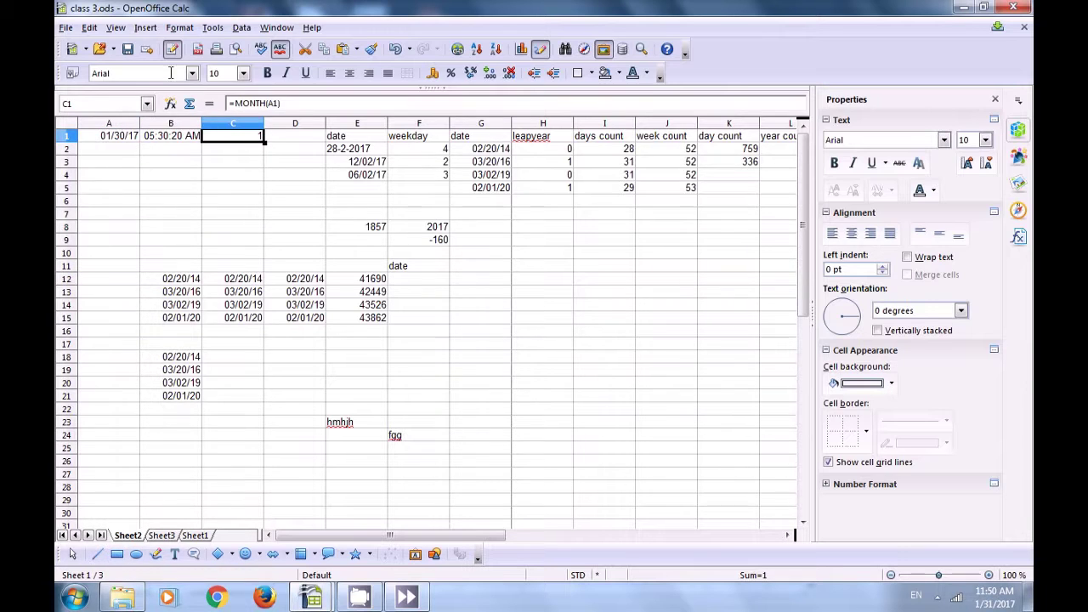
pyautogui.click(145, 27)
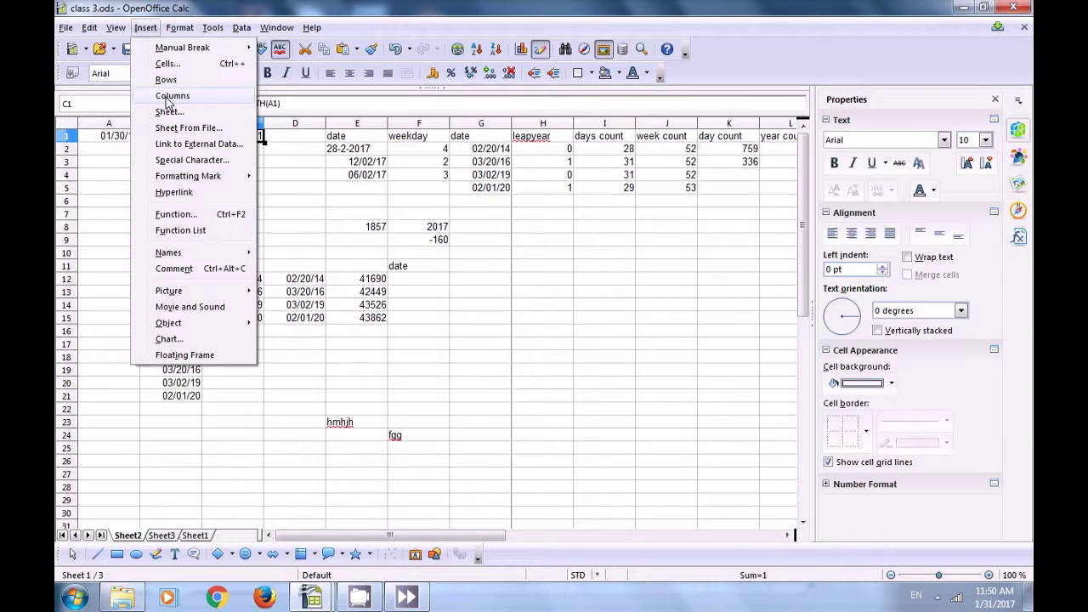
pyautogui.moveTo(182, 51)
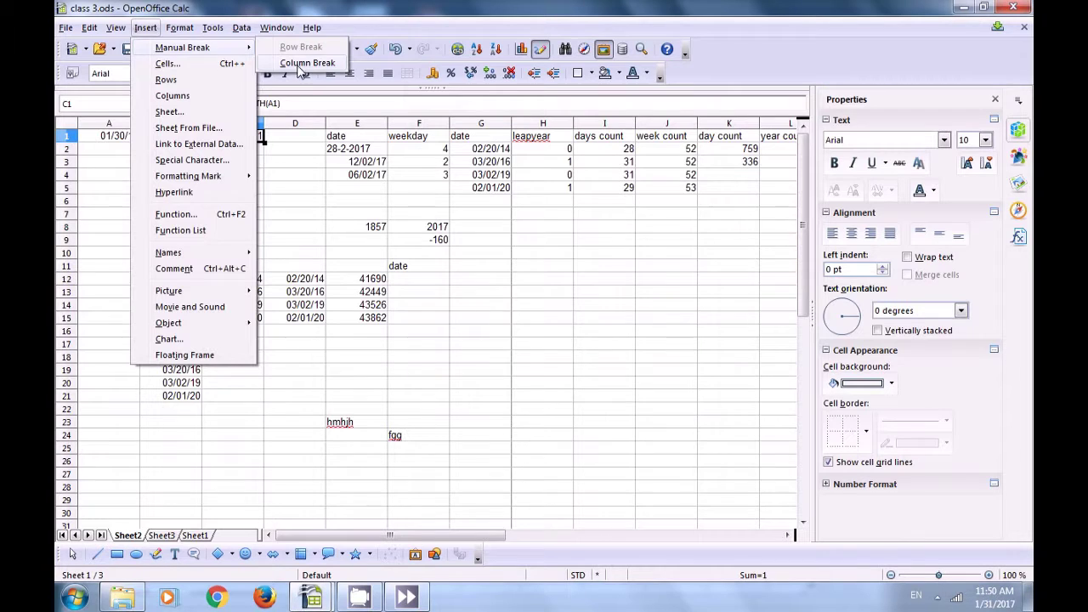
pyautogui.click(299, 68)
pyautogui.click(218, 175)
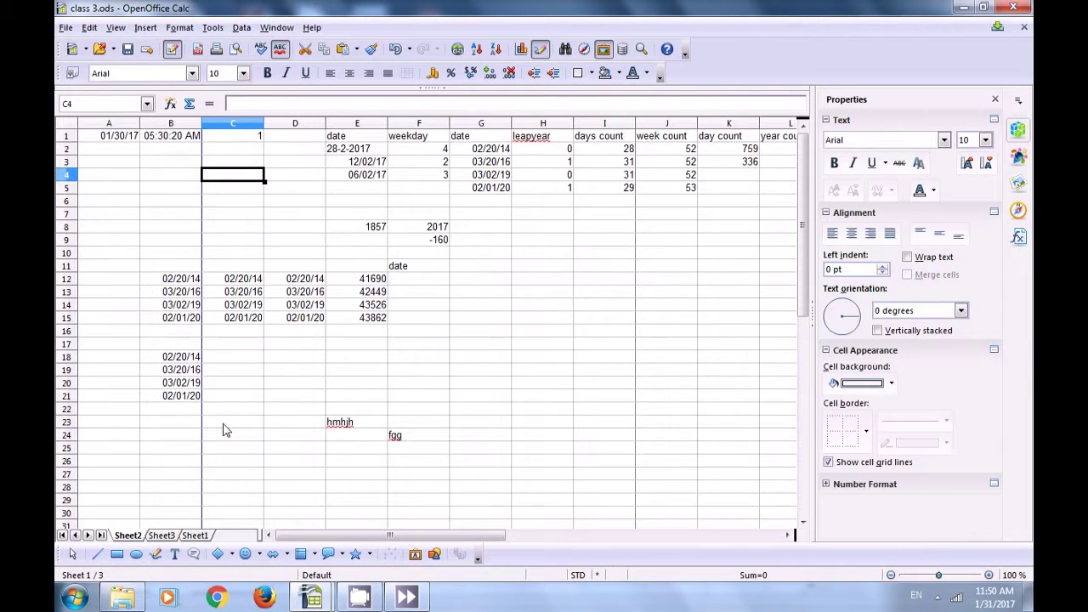
# - Try to delete the manual column break from cell B1 and from the range B1:B6
pyautogui.click(198, 137)
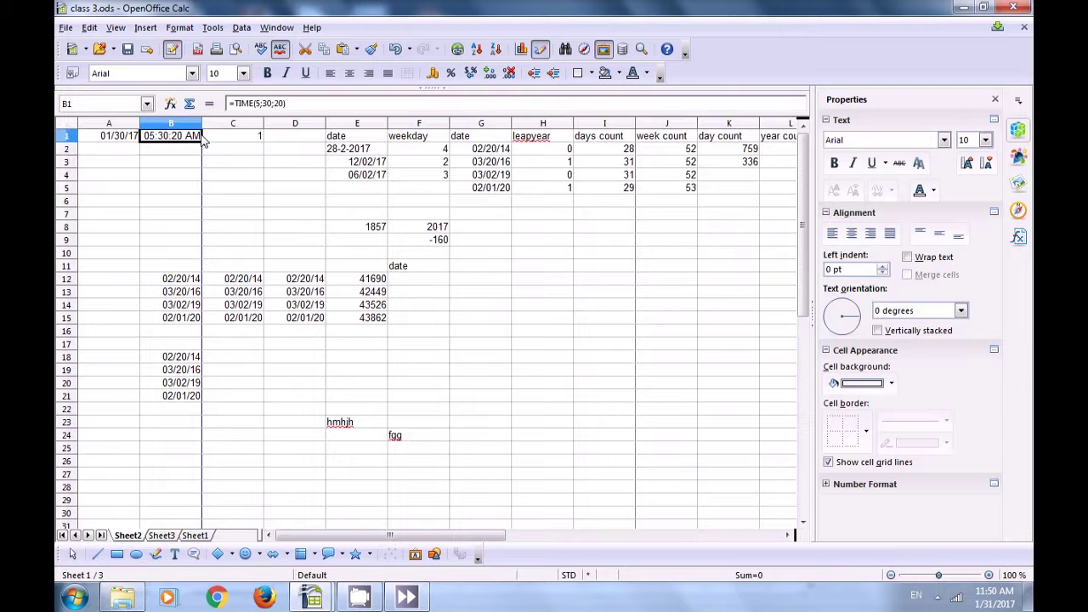
pyautogui.click(89, 28)
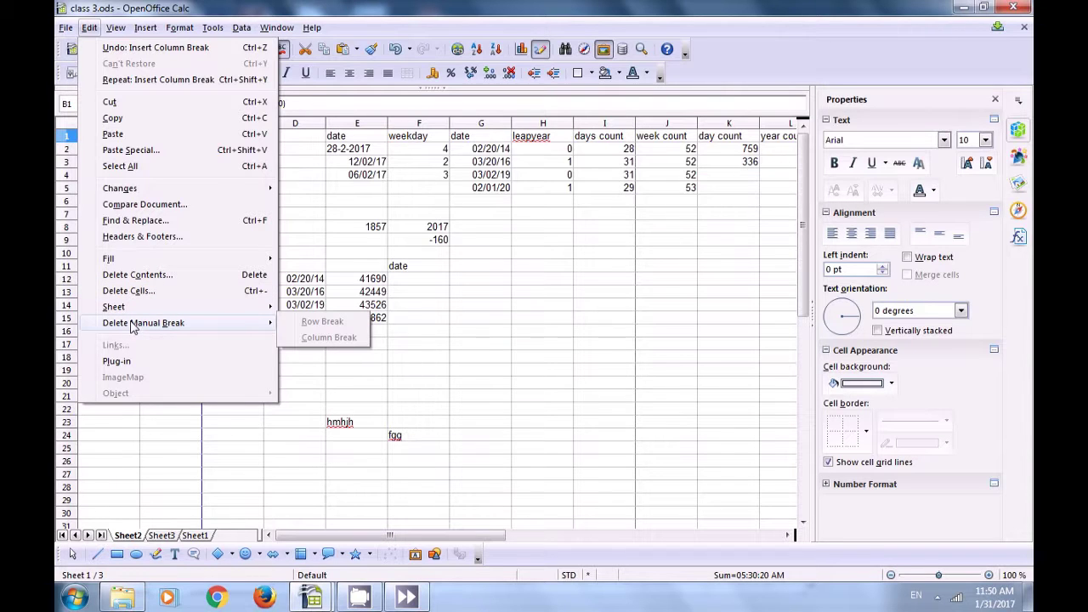
pyautogui.click(330, 224)
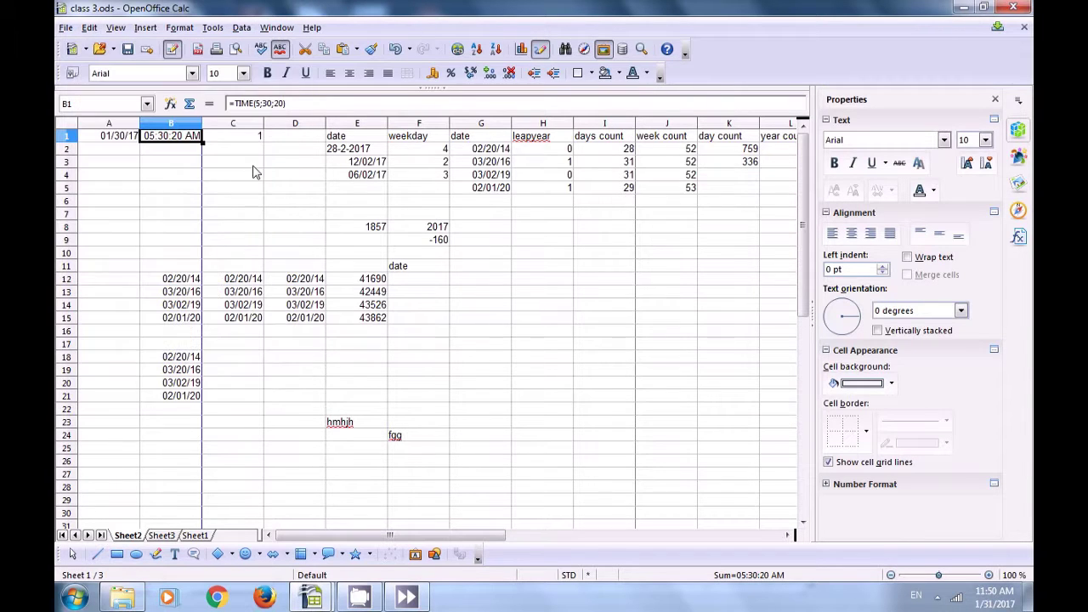
pyautogui.click(207, 141)
pyautogui.moveTo(203, 123); pyautogui.dragTo(200, 208)
pyautogui.moveTo(180, 137); pyautogui.dragTo(190, 204)
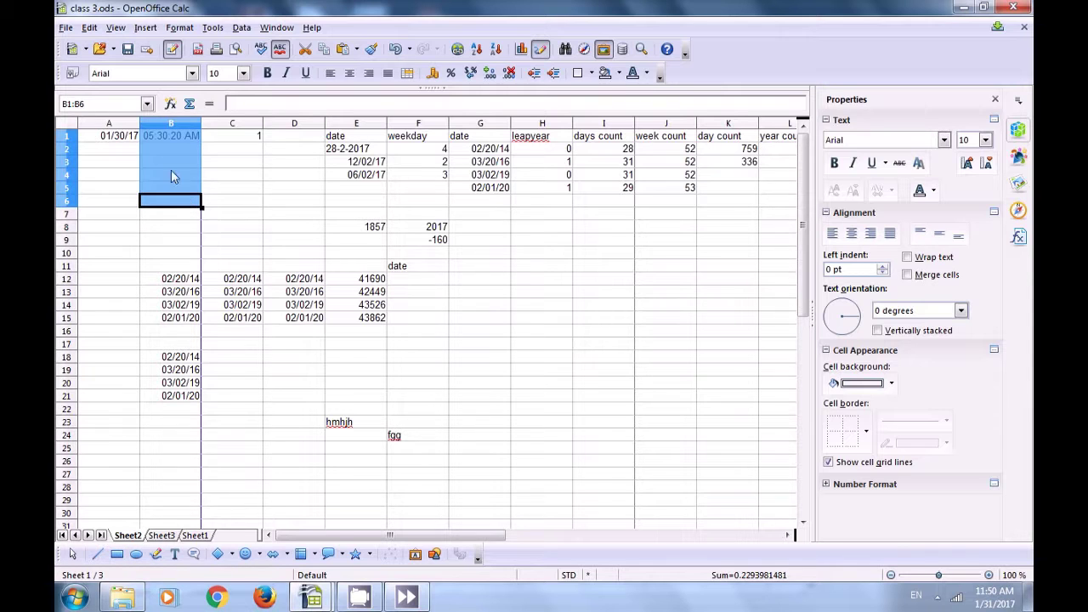
pyautogui.click(89, 27)
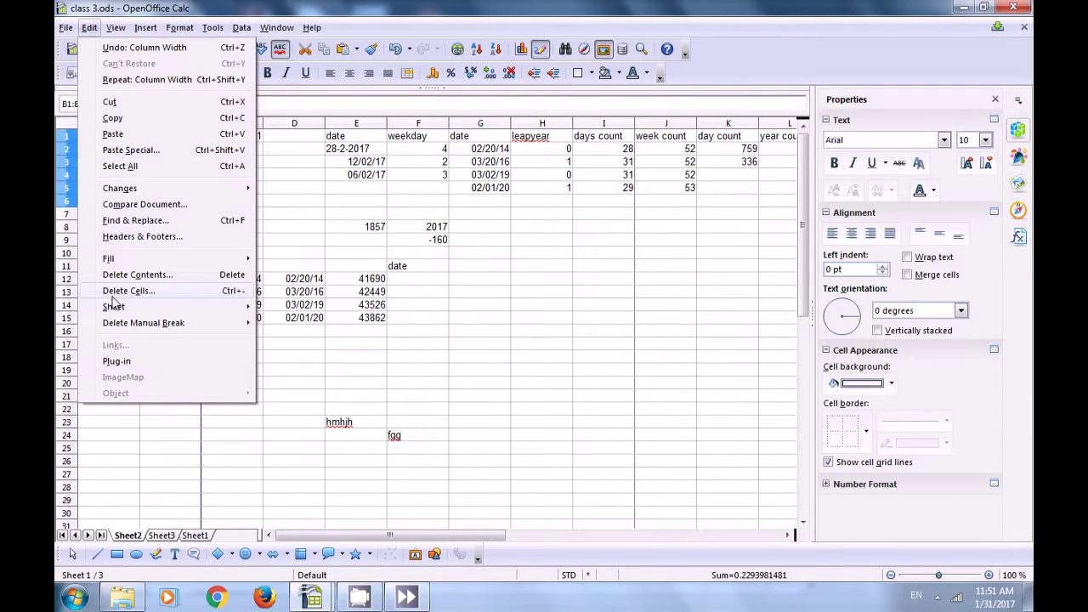
pyautogui.moveTo(115, 324)
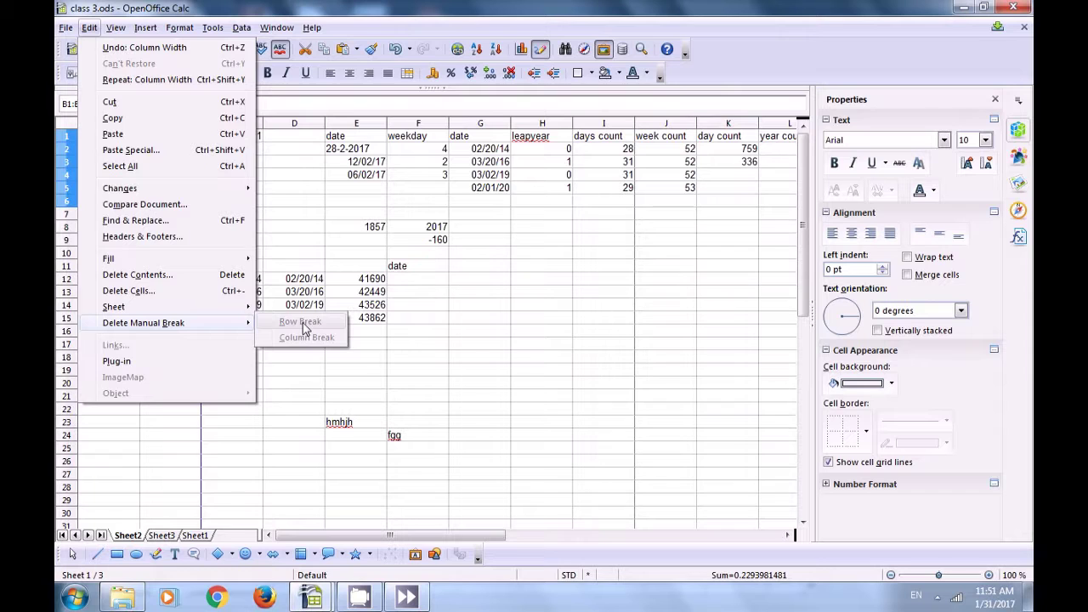
pyautogui.click(287, 195)
# - Delete the manual column break before column C, using cell C1 as the position
pyautogui.click(204, 150)
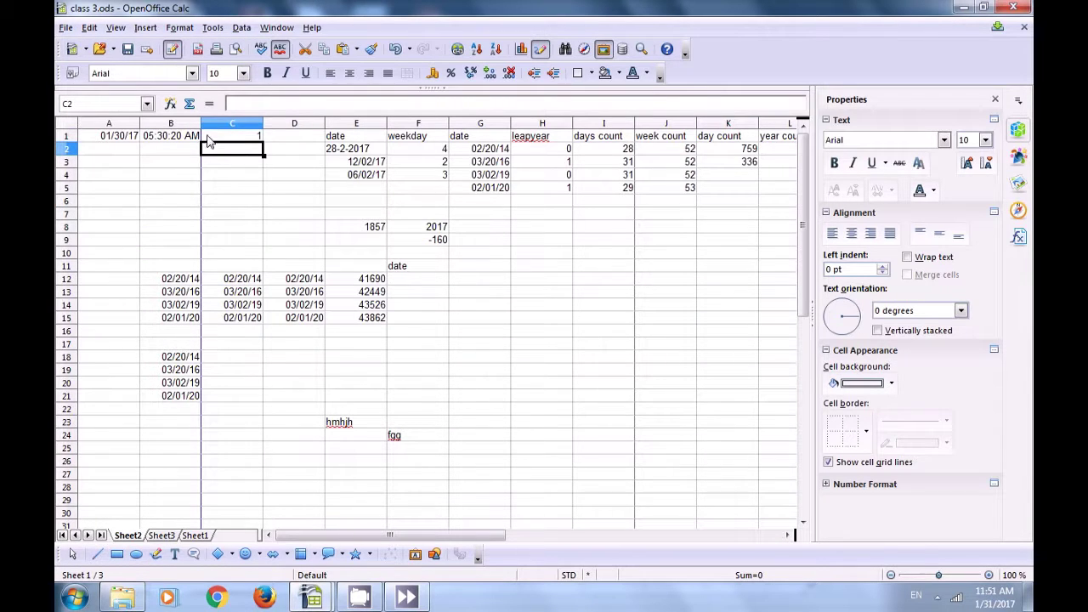
pyautogui.click(210, 141)
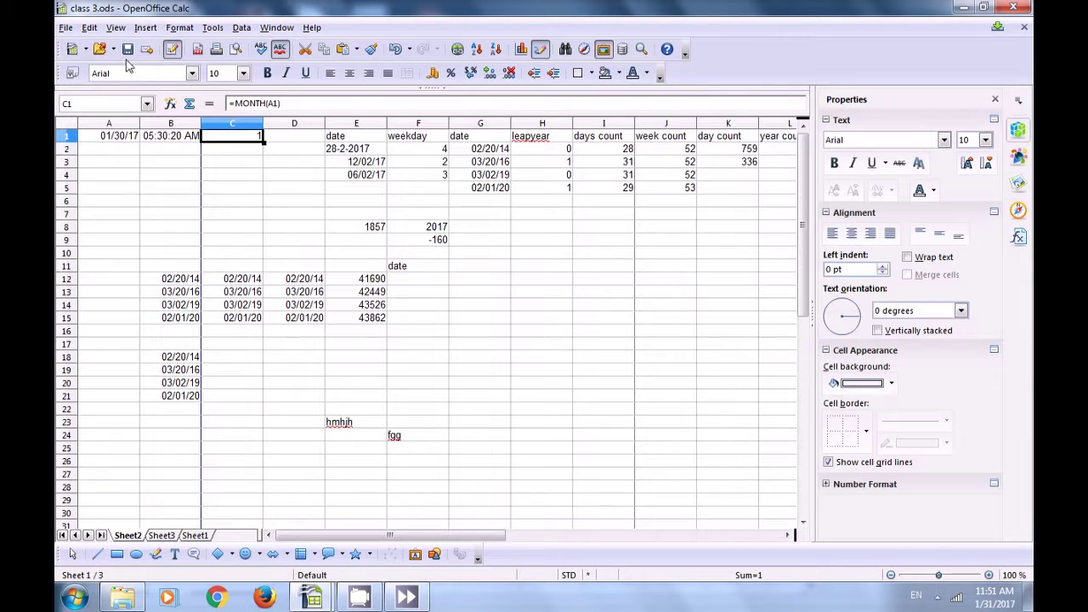
pyautogui.click(90, 28)
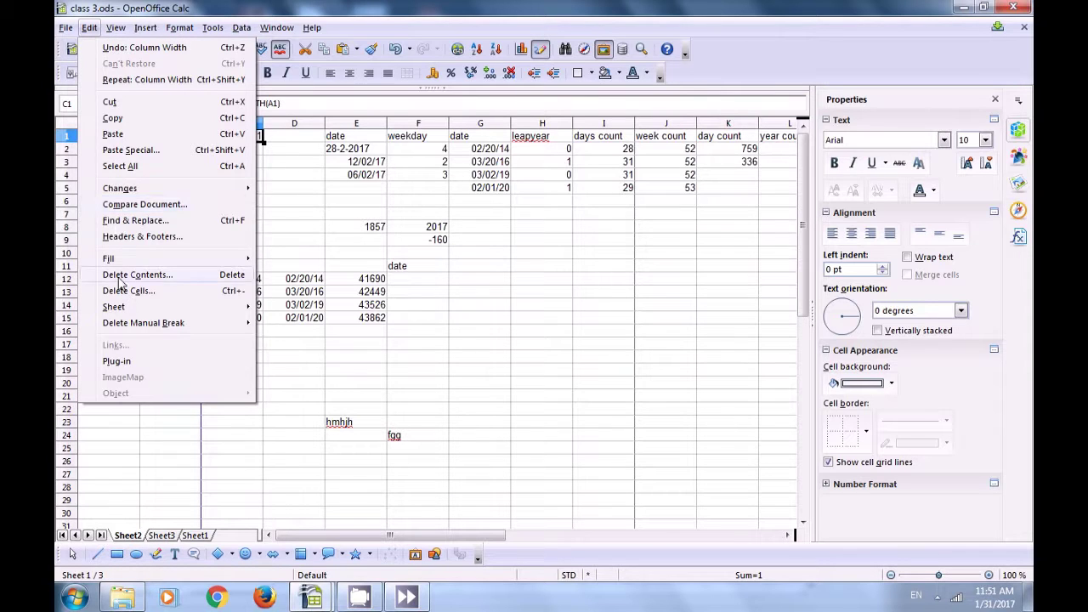
pyautogui.moveTo(123, 327)
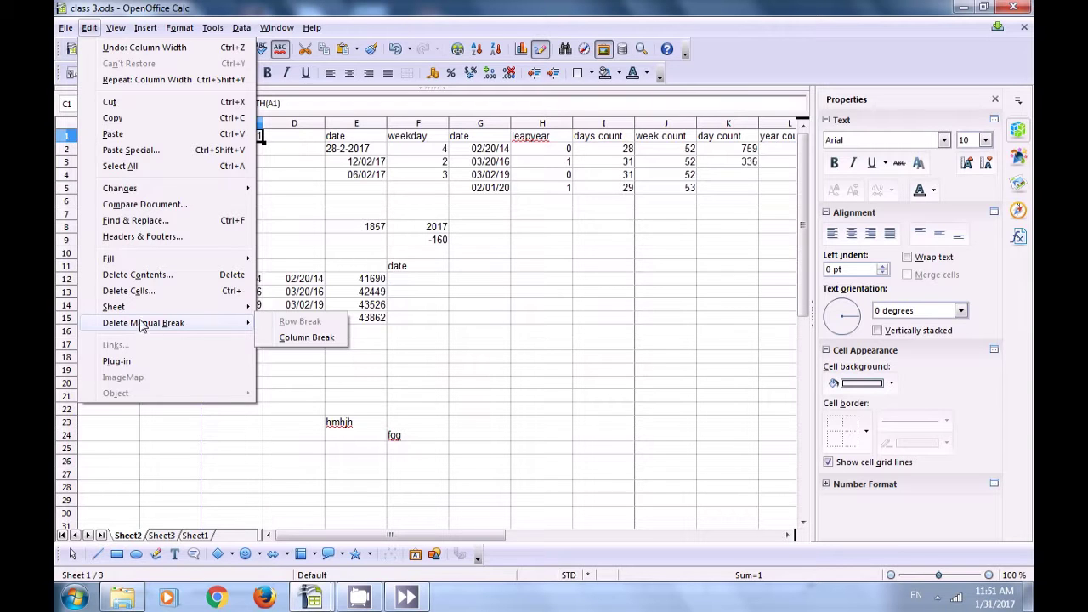
pyautogui.click(292, 339)
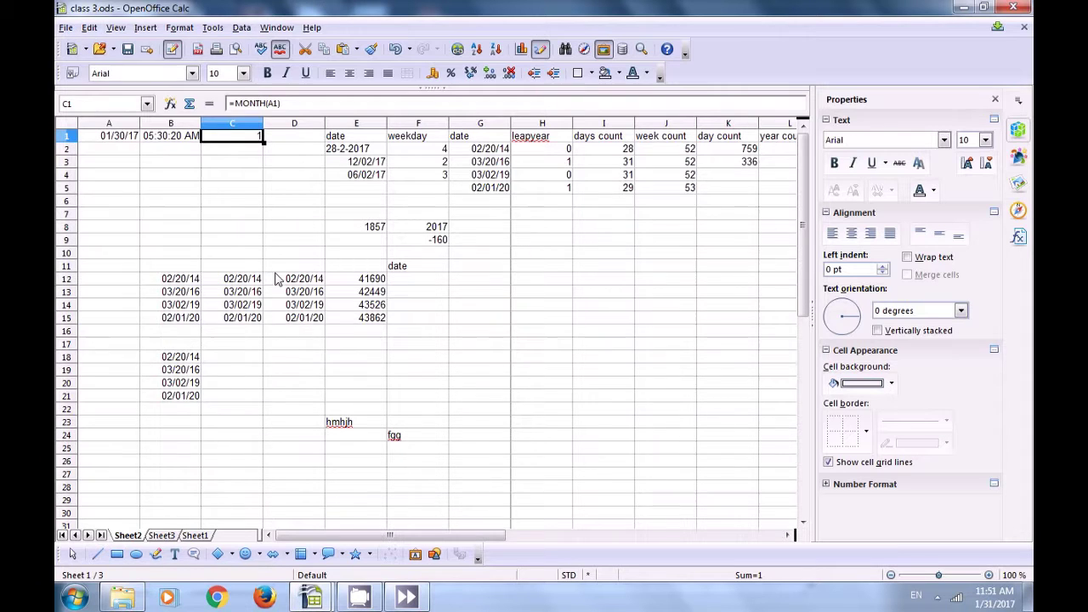
pyautogui.click(238, 204)
pyautogui.click(220, 139)
pyautogui.click(490, 289)
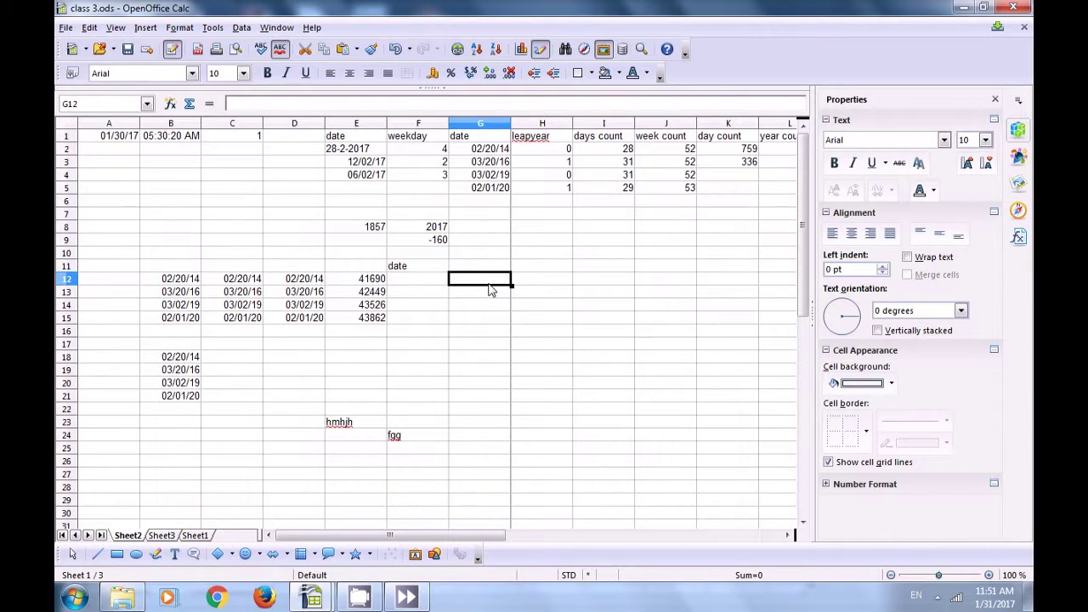